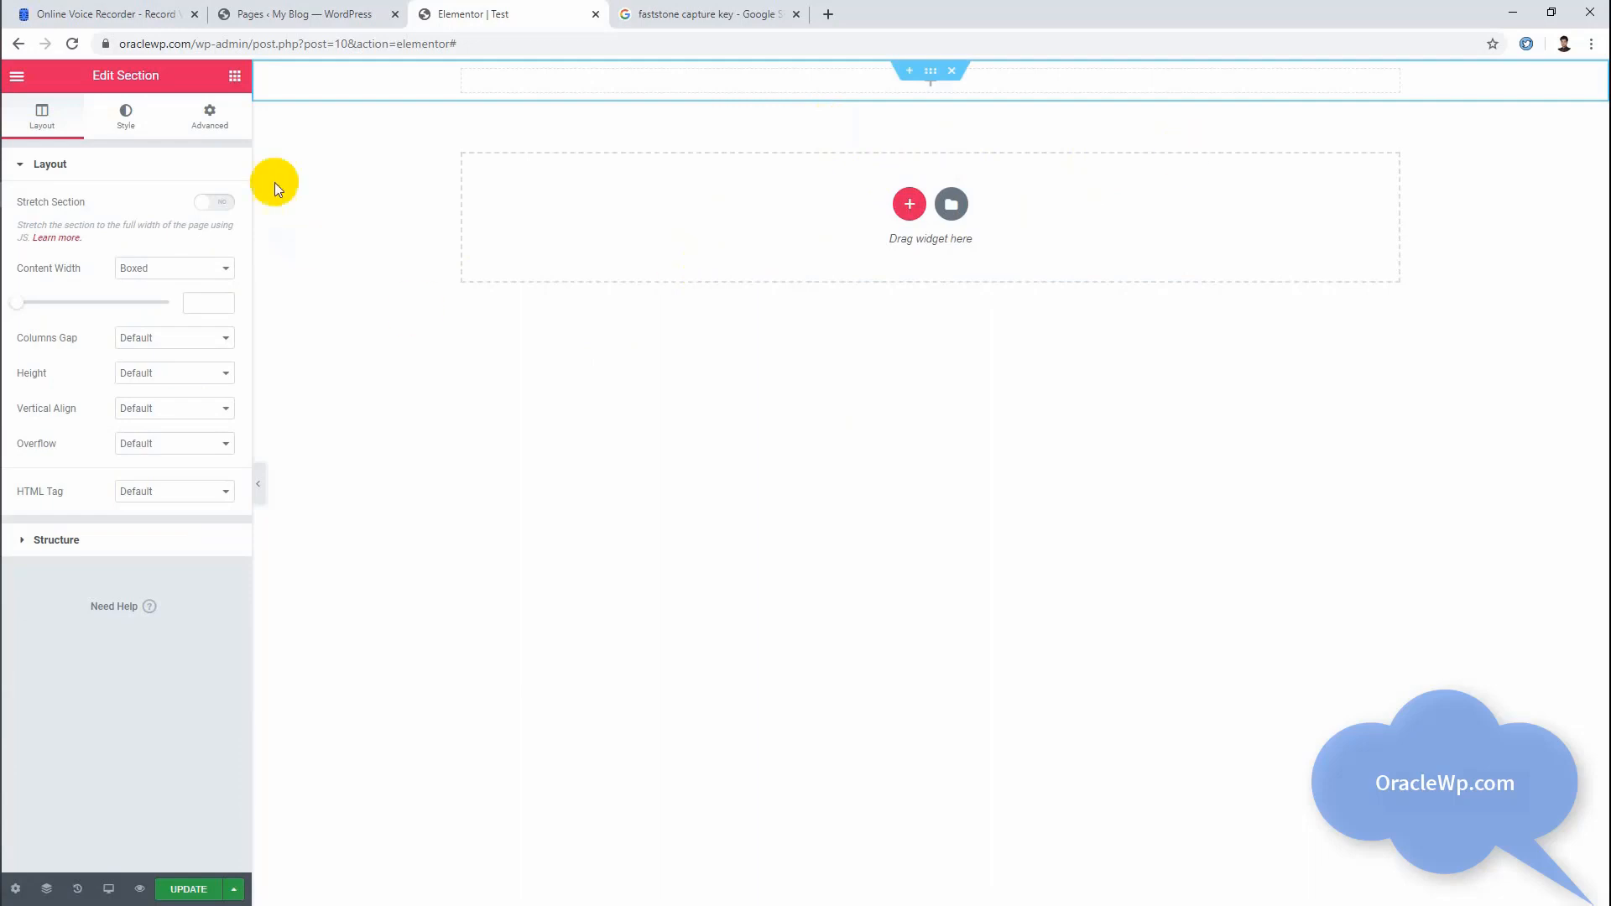
Step: Insert an Inner Section widget into the empty section at the start of the page
{"action": "left_click", "coordinate": [235, 76]}
{"action": "left_click_drag", "start_coordinate": [68, 238], "coordinate": [864, 114]}
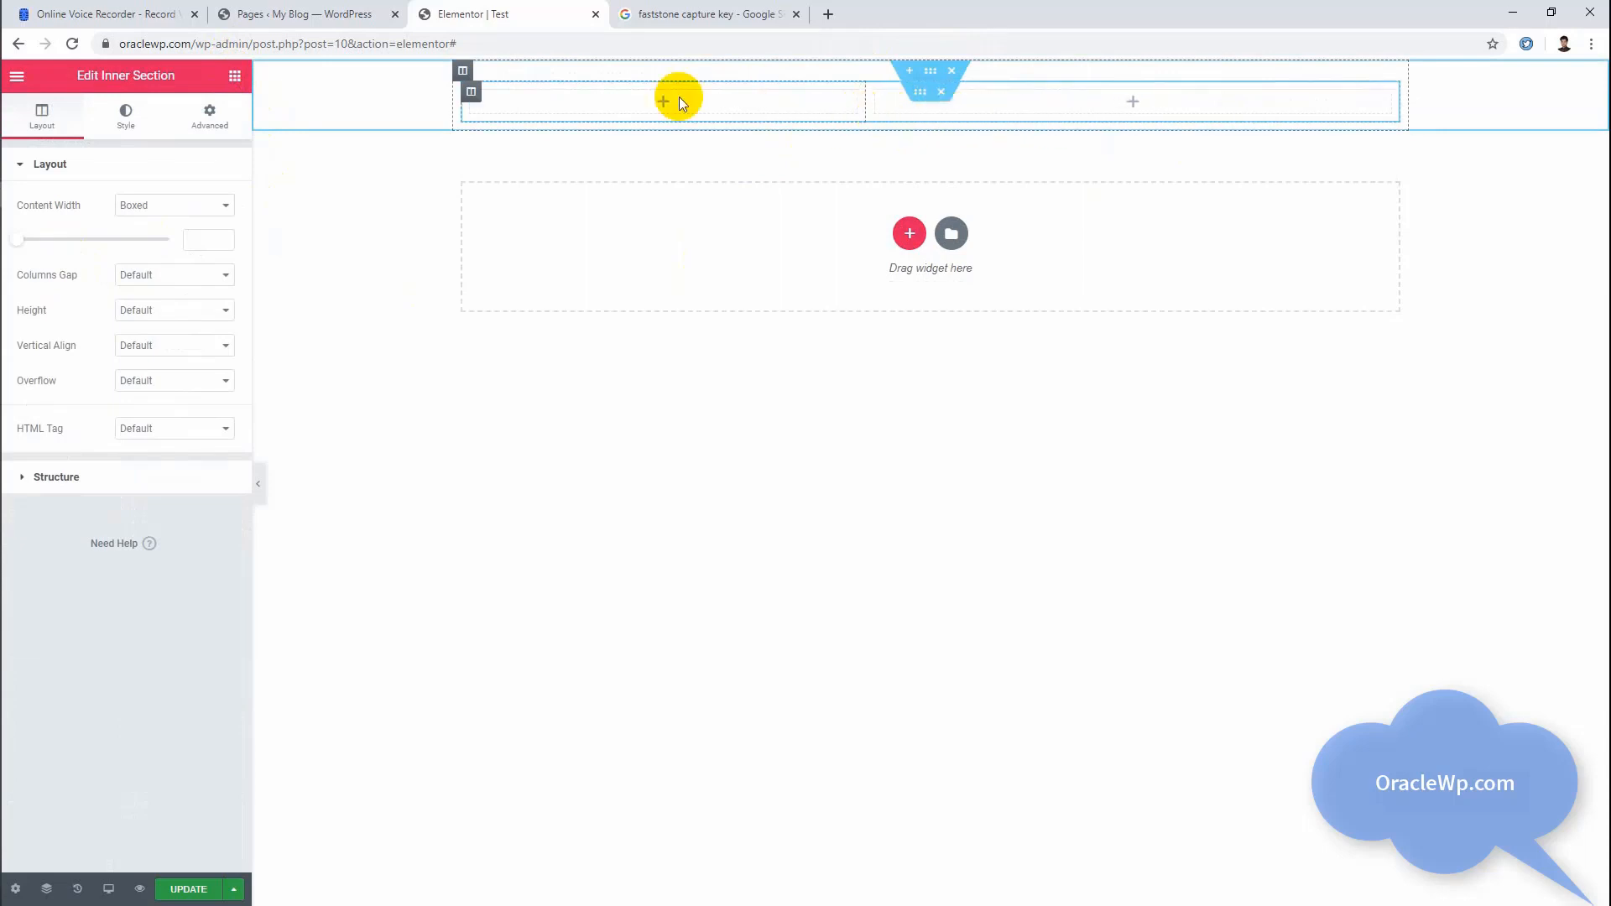
Step: Expand the inner section to four columns by adding one and duplicating the first, and narrow the second column
{"action": "right_click", "coordinate": [473, 93]}
{"action": "left_click", "coordinate": [540, 168]}
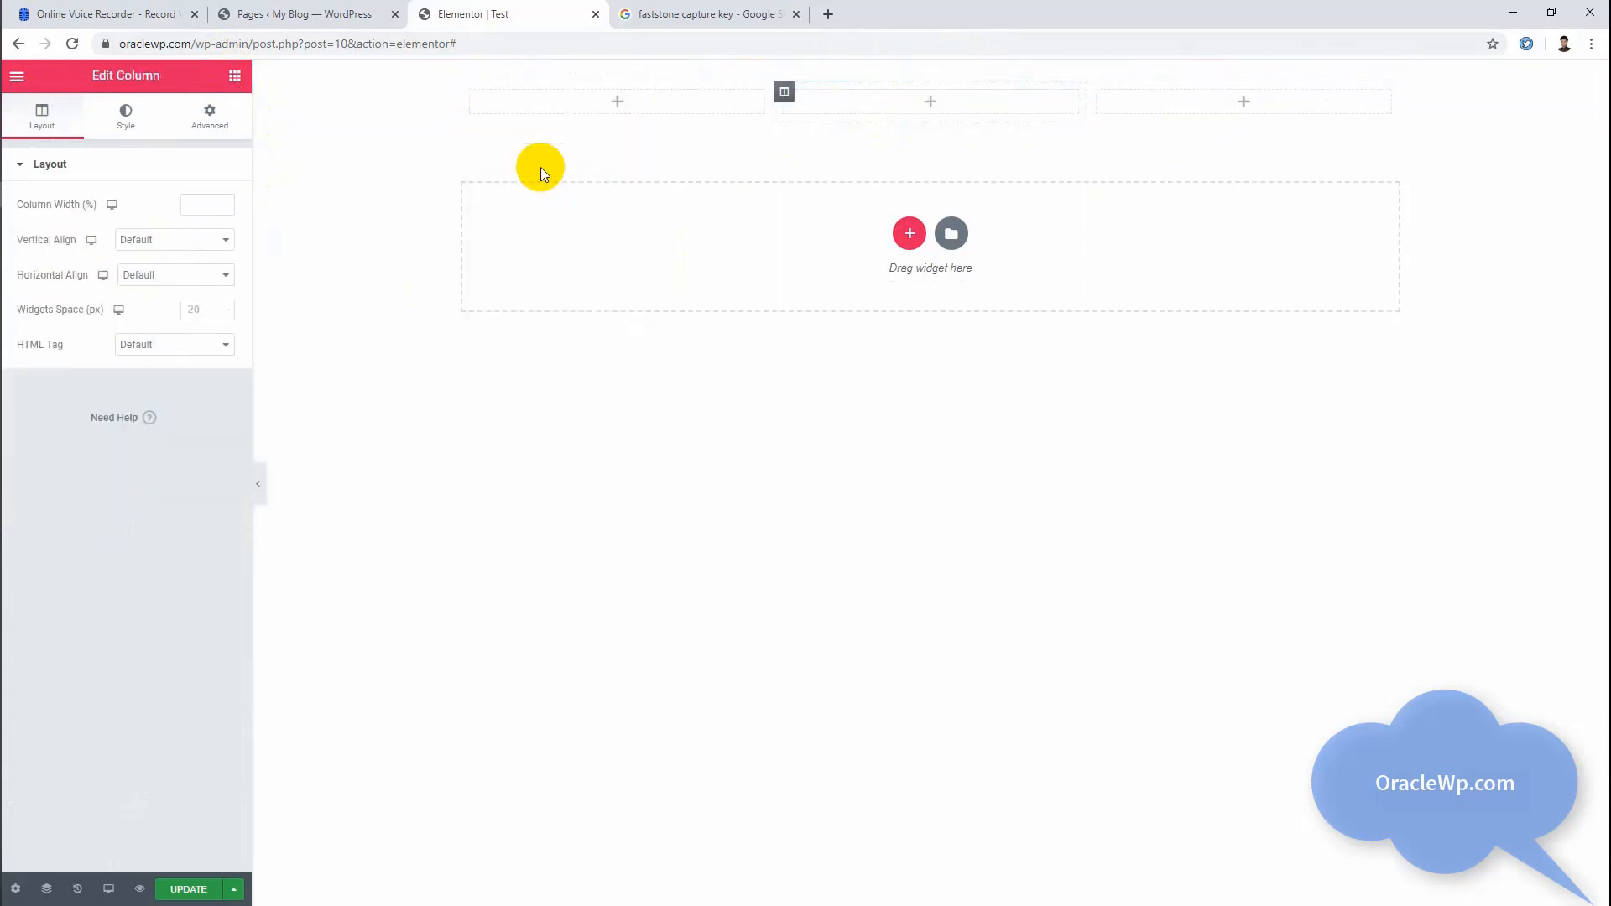
{"action": "right_click", "coordinate": [480, 94]}
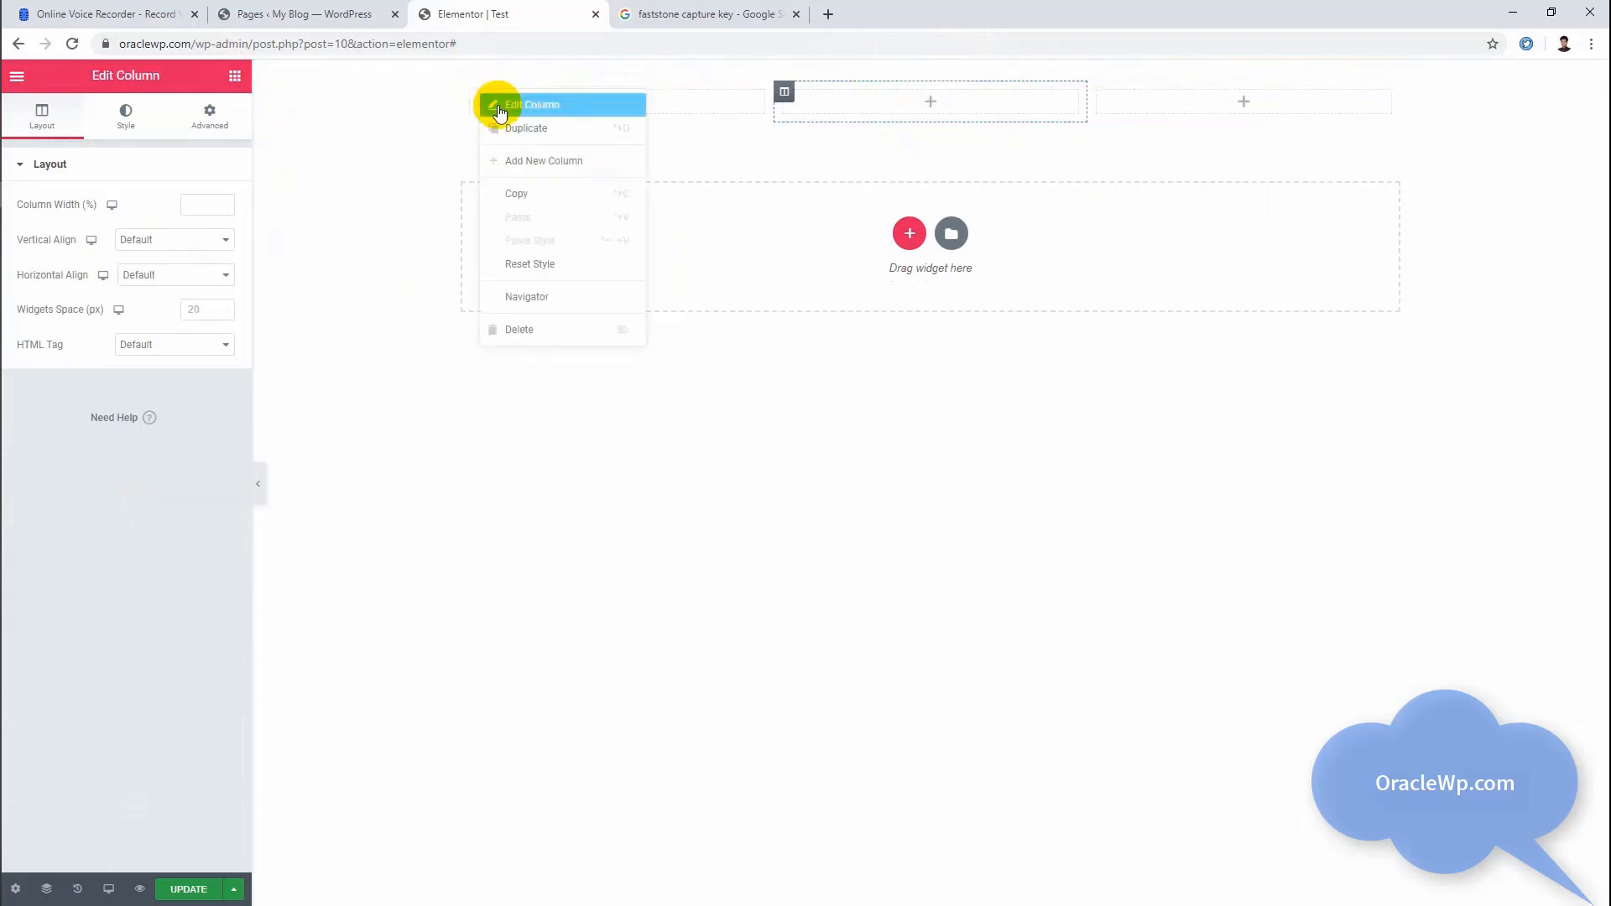
{"action": "left_click", "coordinate": [513, 128]}
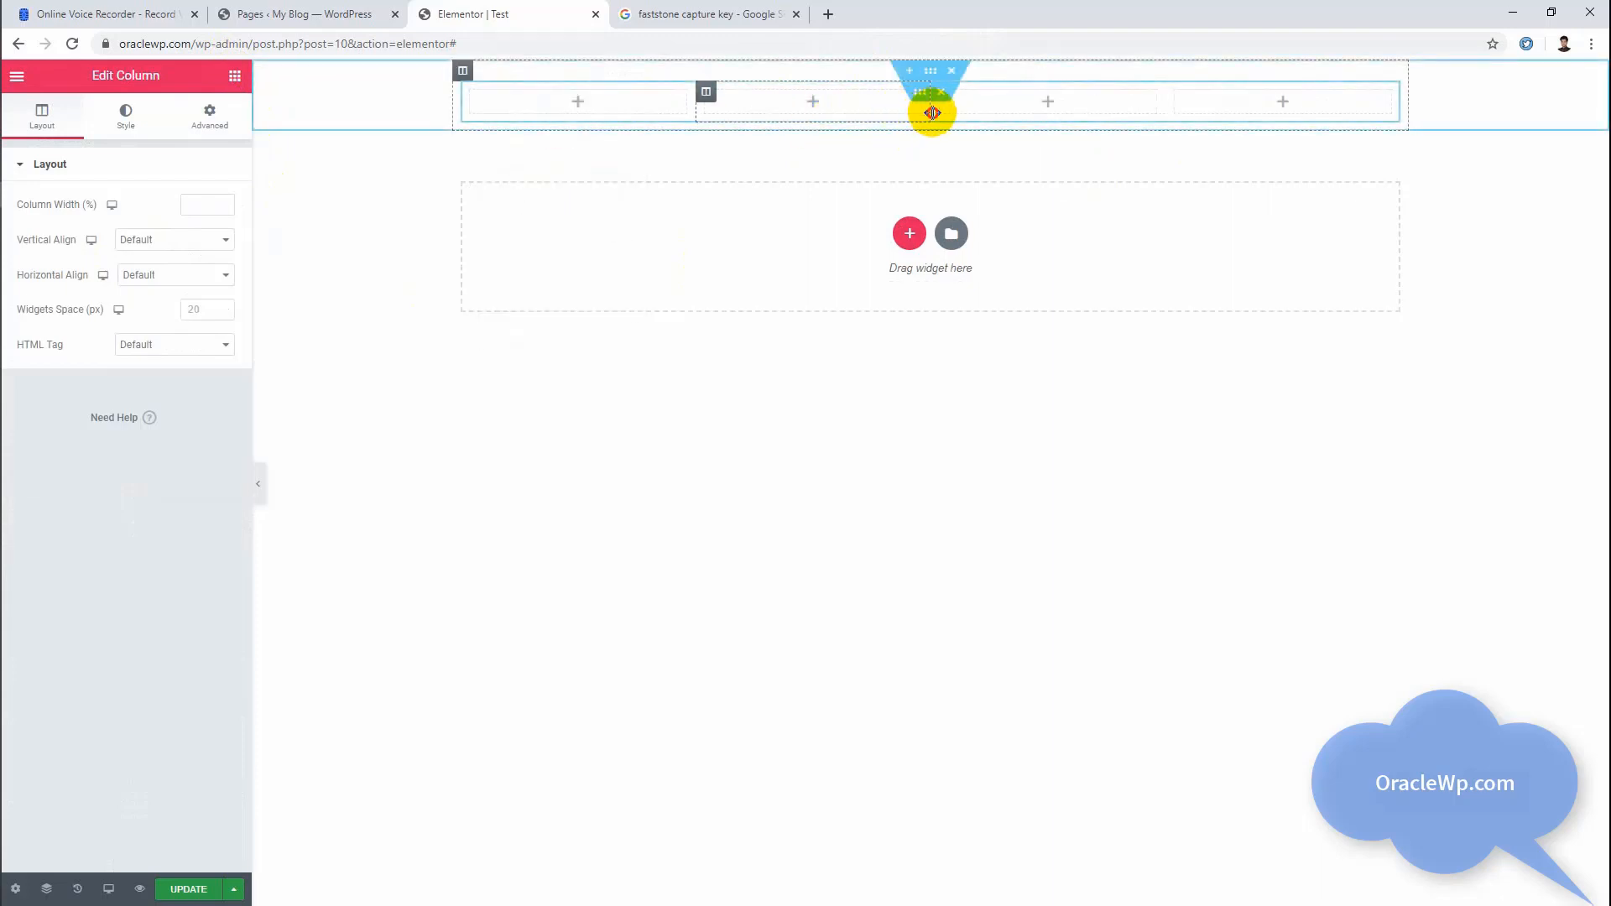
{"action": "left_click_drag", "start_coordinate": [932, 113], "coordinate": [884, 104]}
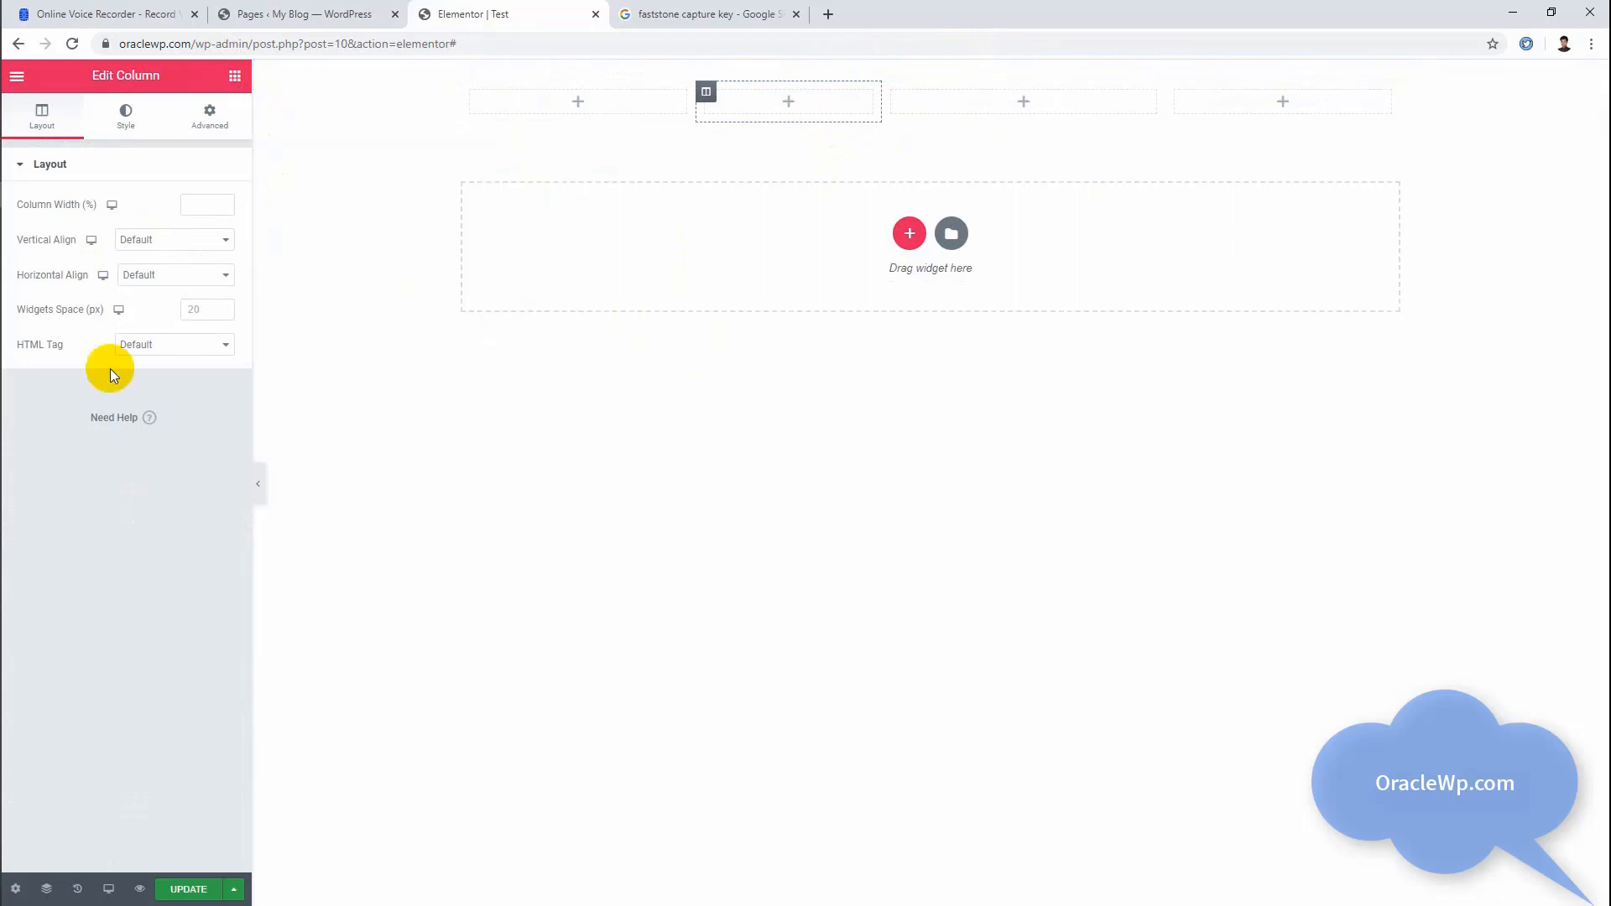
Step: Set the first inner column's width to 50% for the Tablet view
{"action": "left_click", "coordinate": [108, 888]}
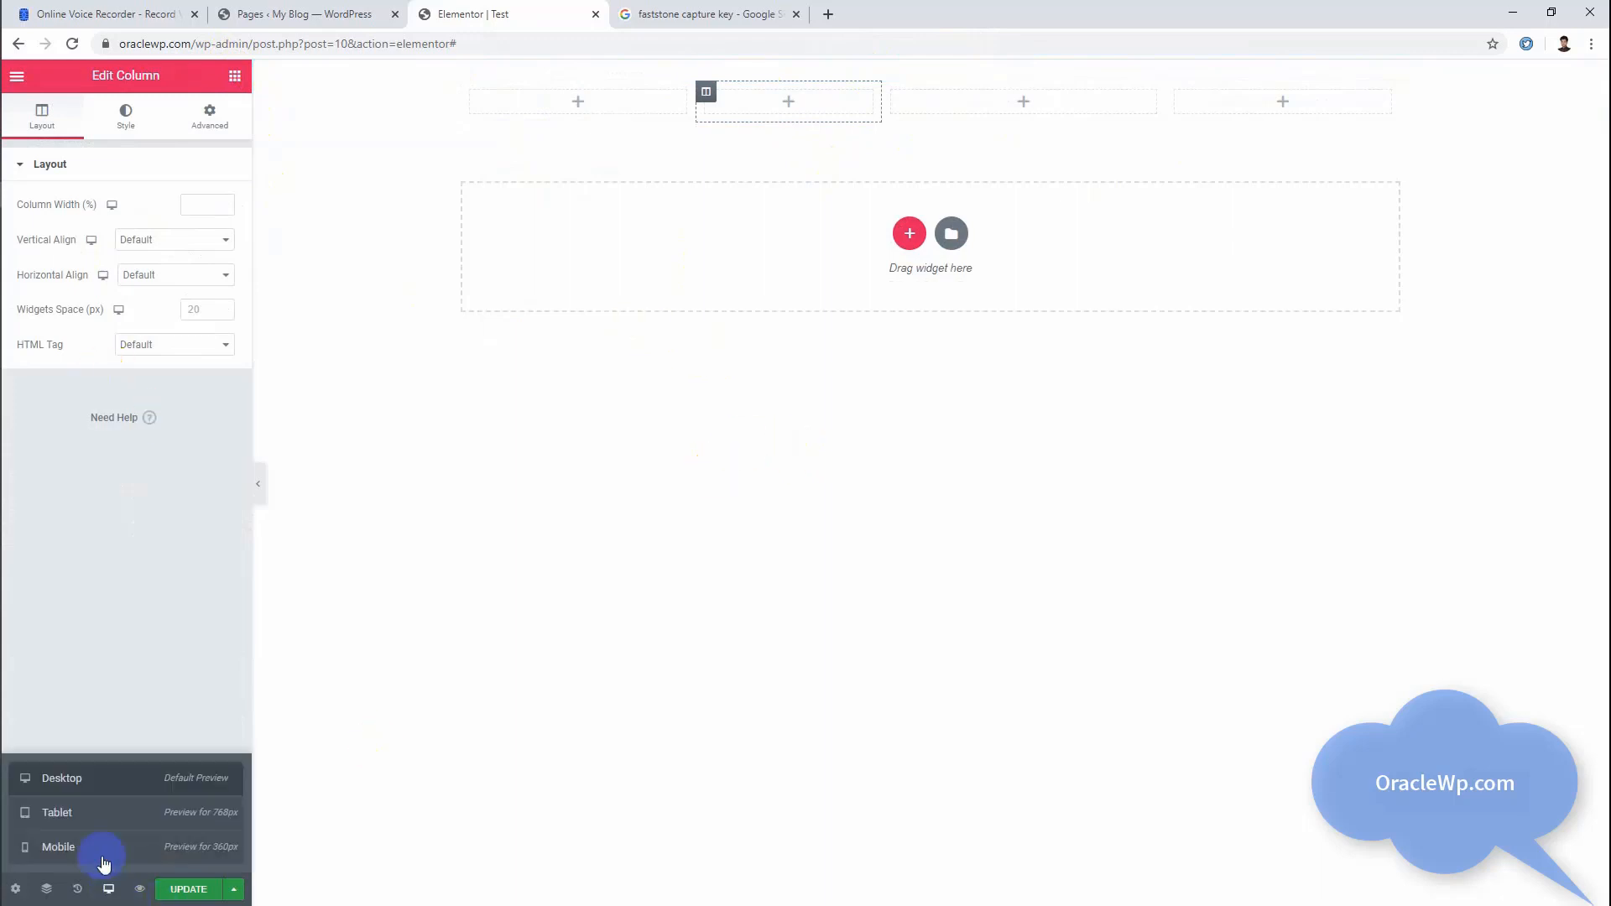
{"action": "left_click", "coordinate": [96, 814]}
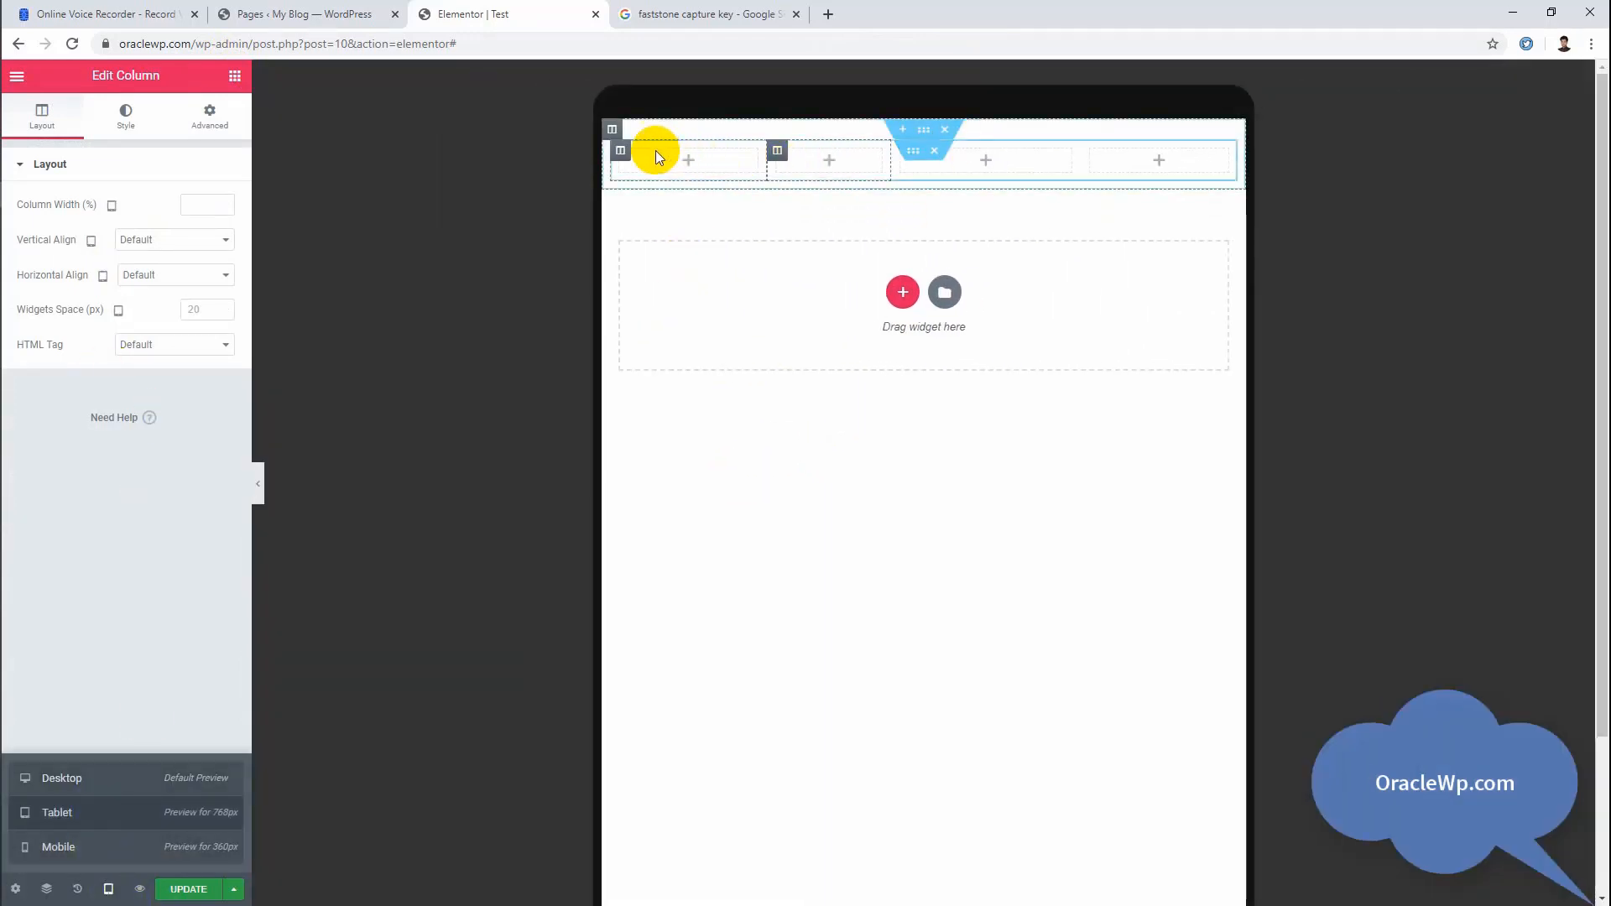
{"action": "left_click", "coordinate": [620, 150]}
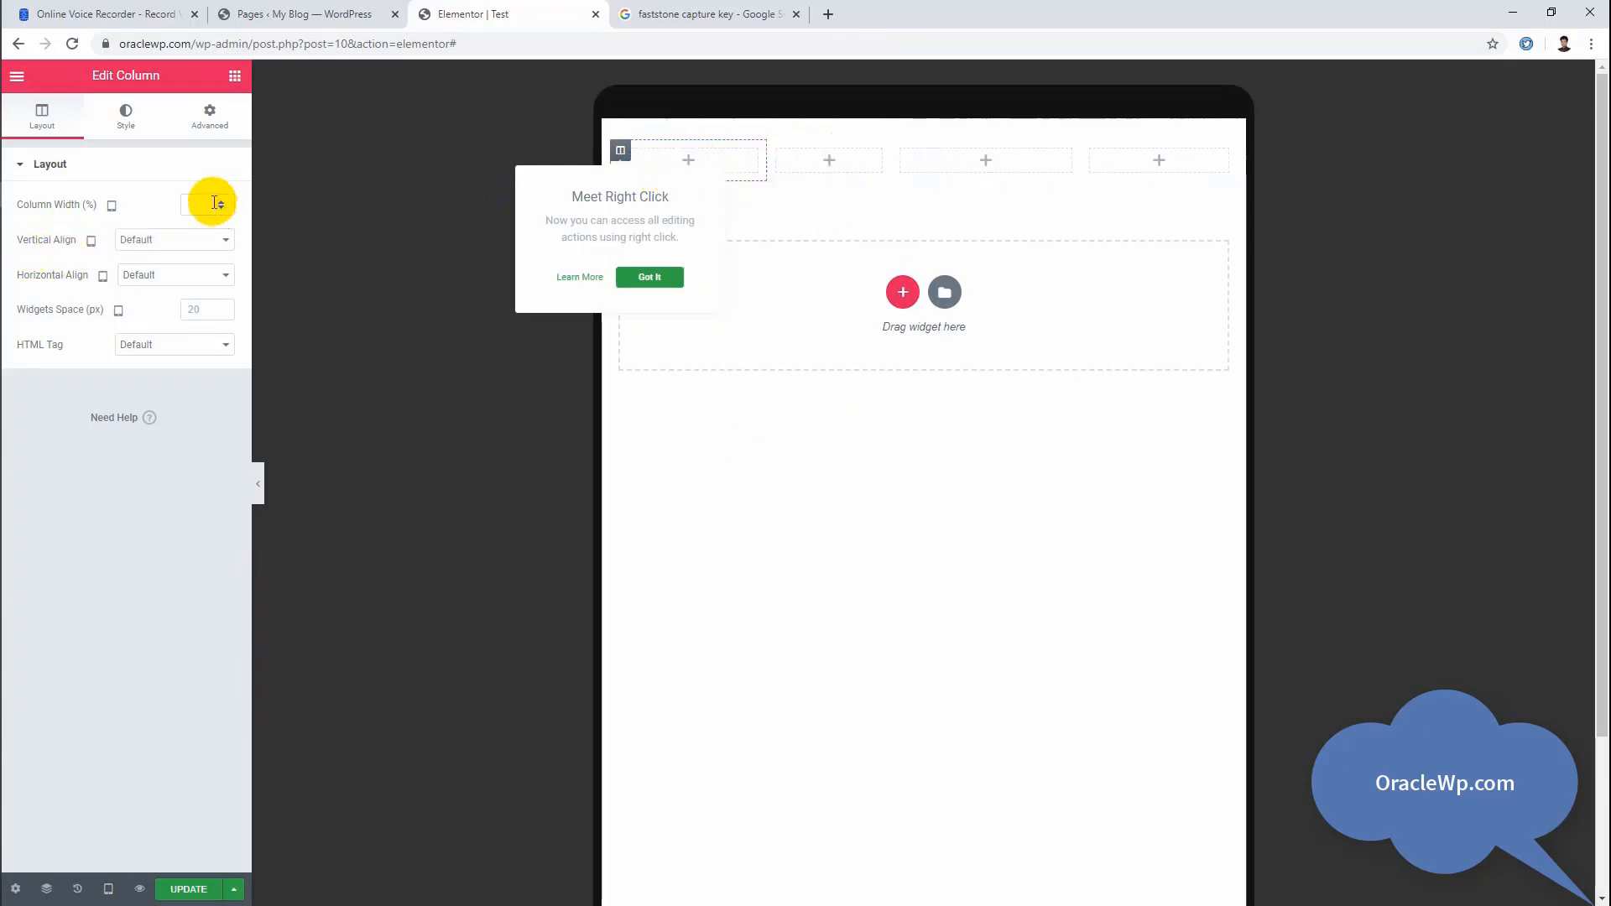
{"action": "left_click", "coordinate": [204, 205]}
{"action": "type", "text": "50"}
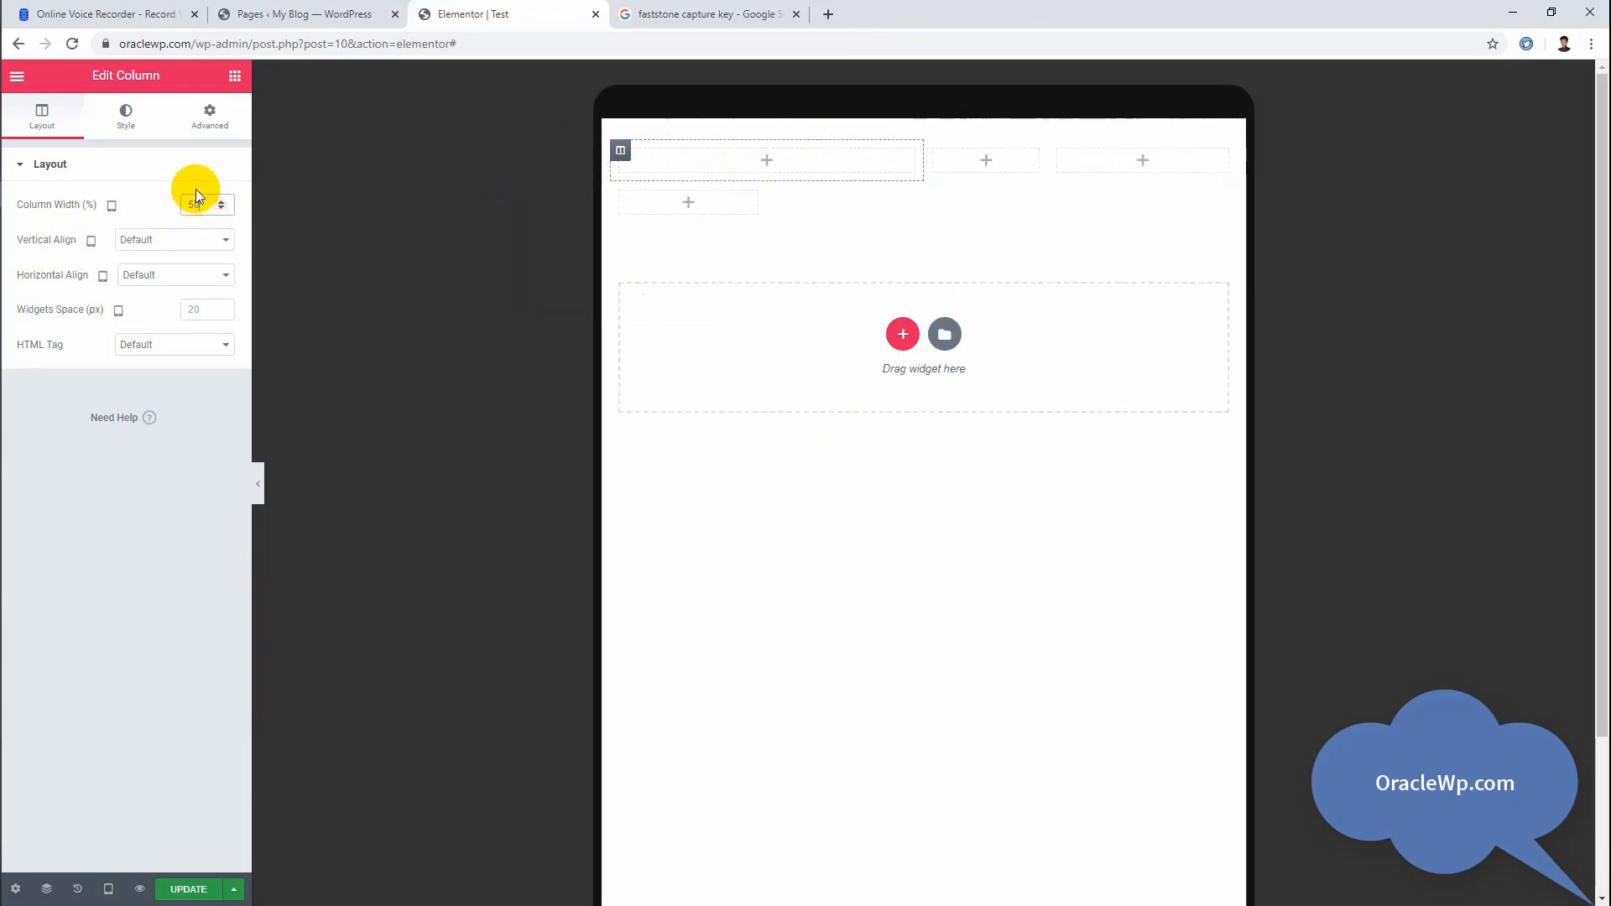
Step: Set the second inner column's width to 50% for the Tablet view
{"action": "left_click", "coordinate": [935, 151]}
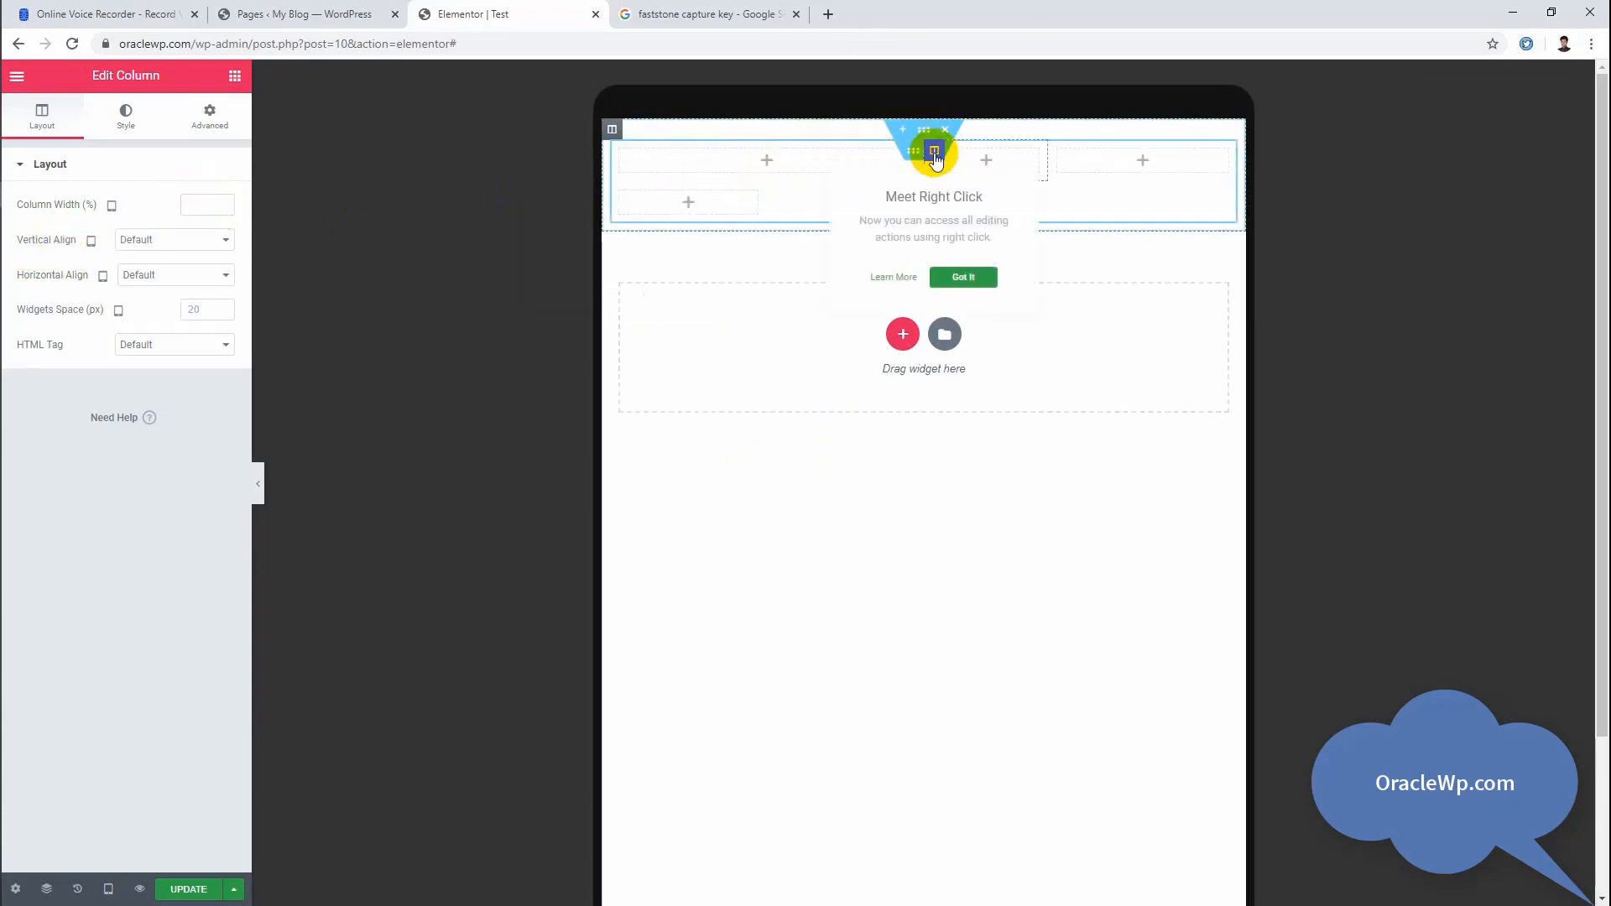
{"action": "left_click", "coordinate": [192, 209]}
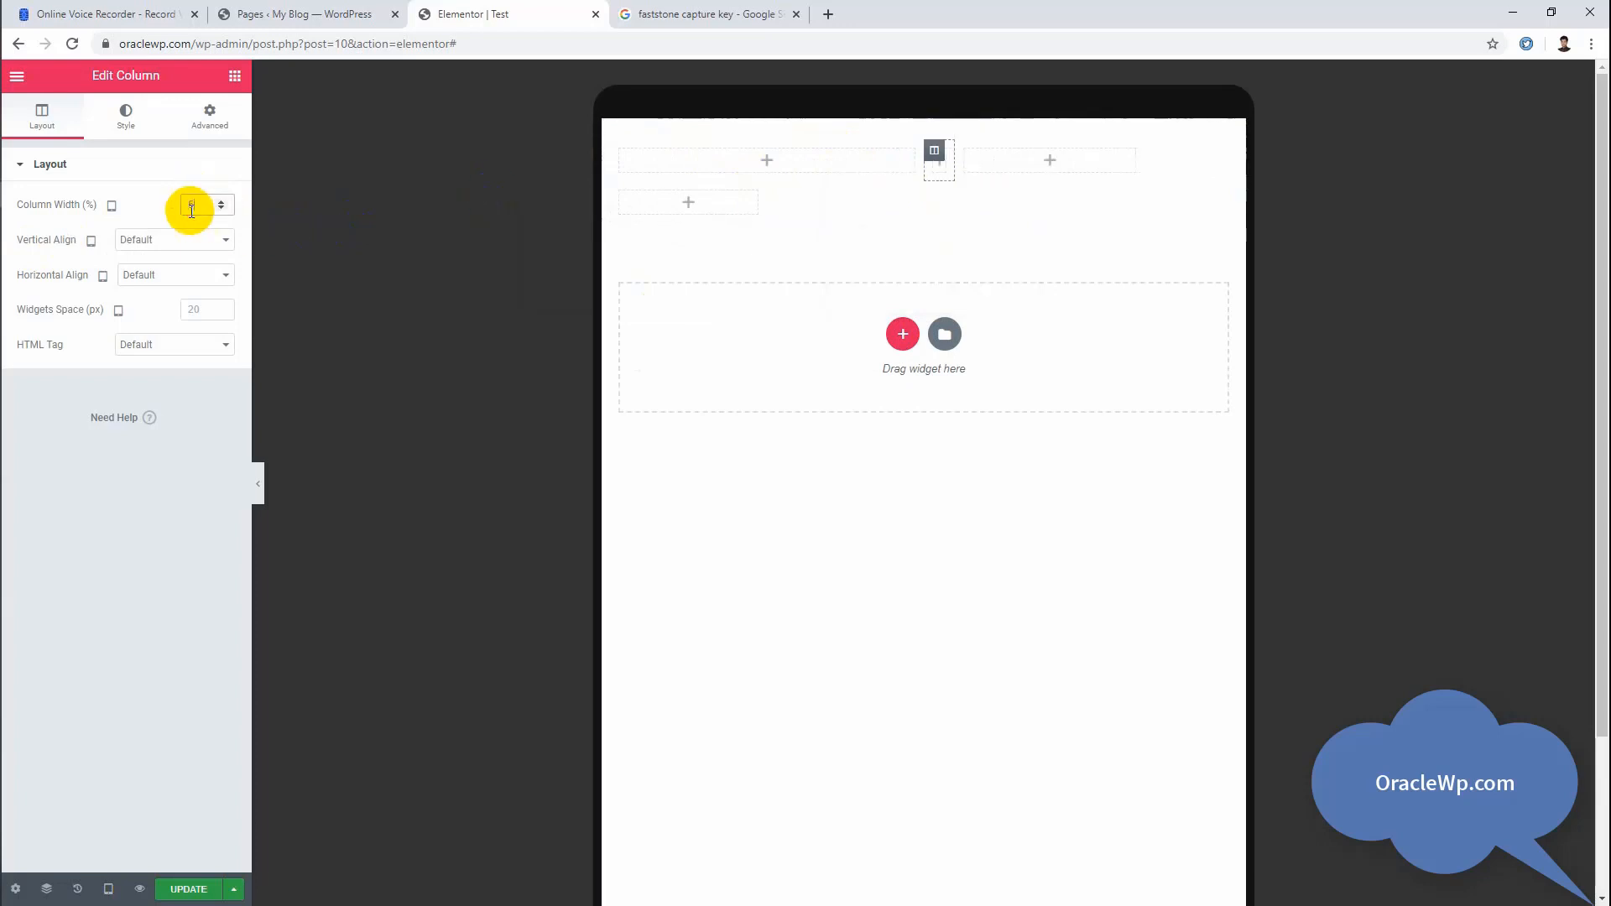
{"action": "type", "text": "50"}
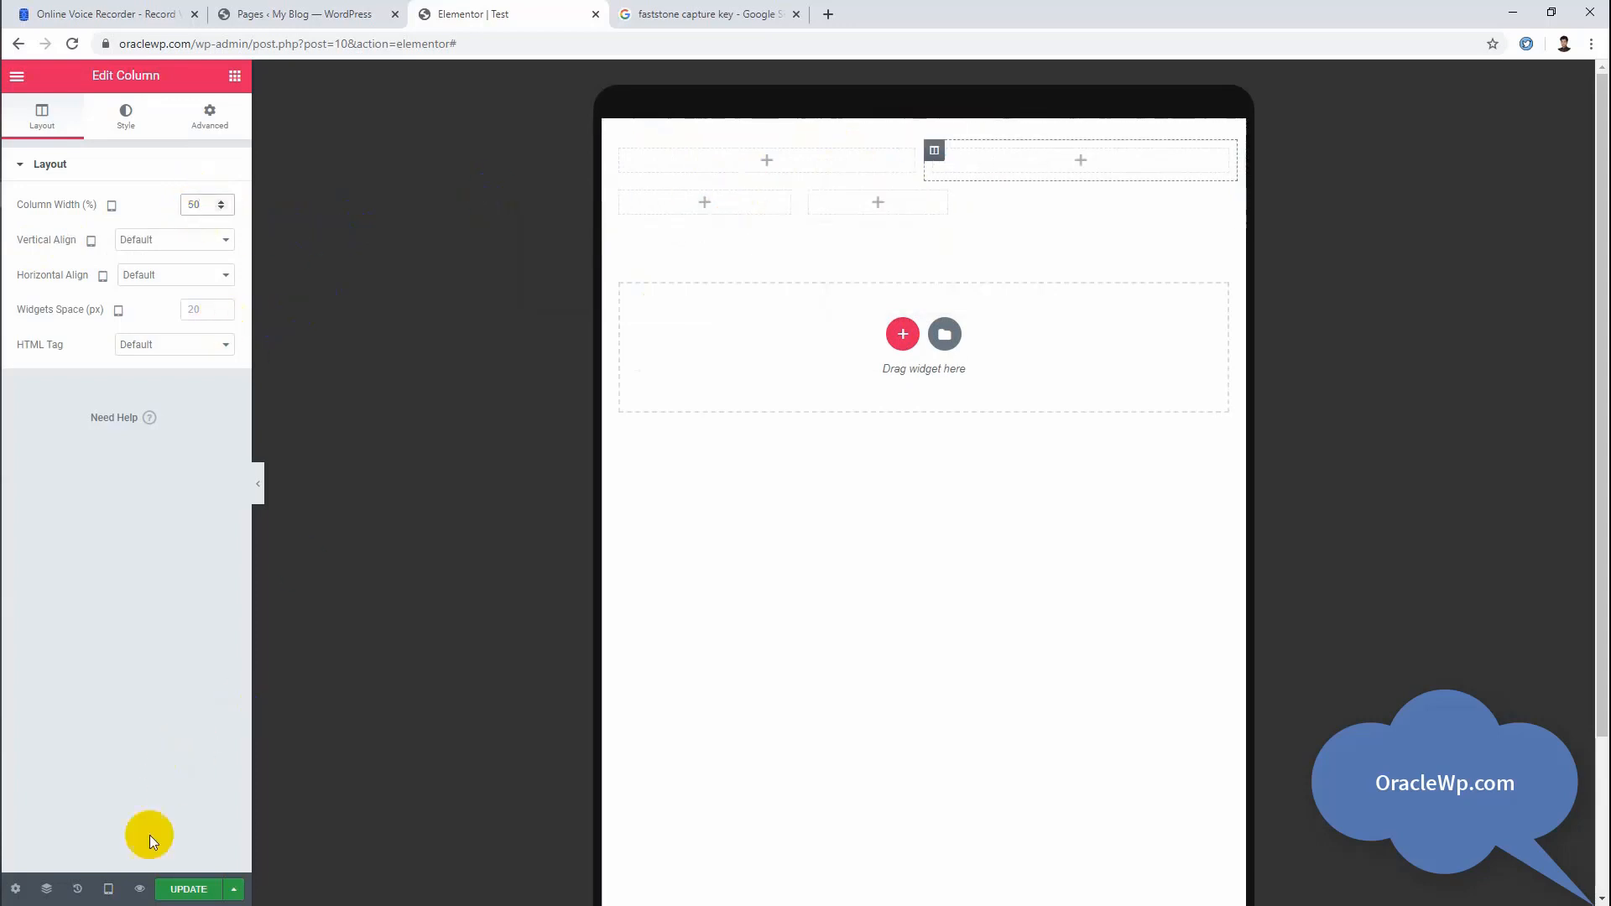
Step: Switch the page preview to the Mobile view
{"action": "left_click", "coordinate": [109, 887]}
{"action": "left_click", "coordinate": [103, 863]}
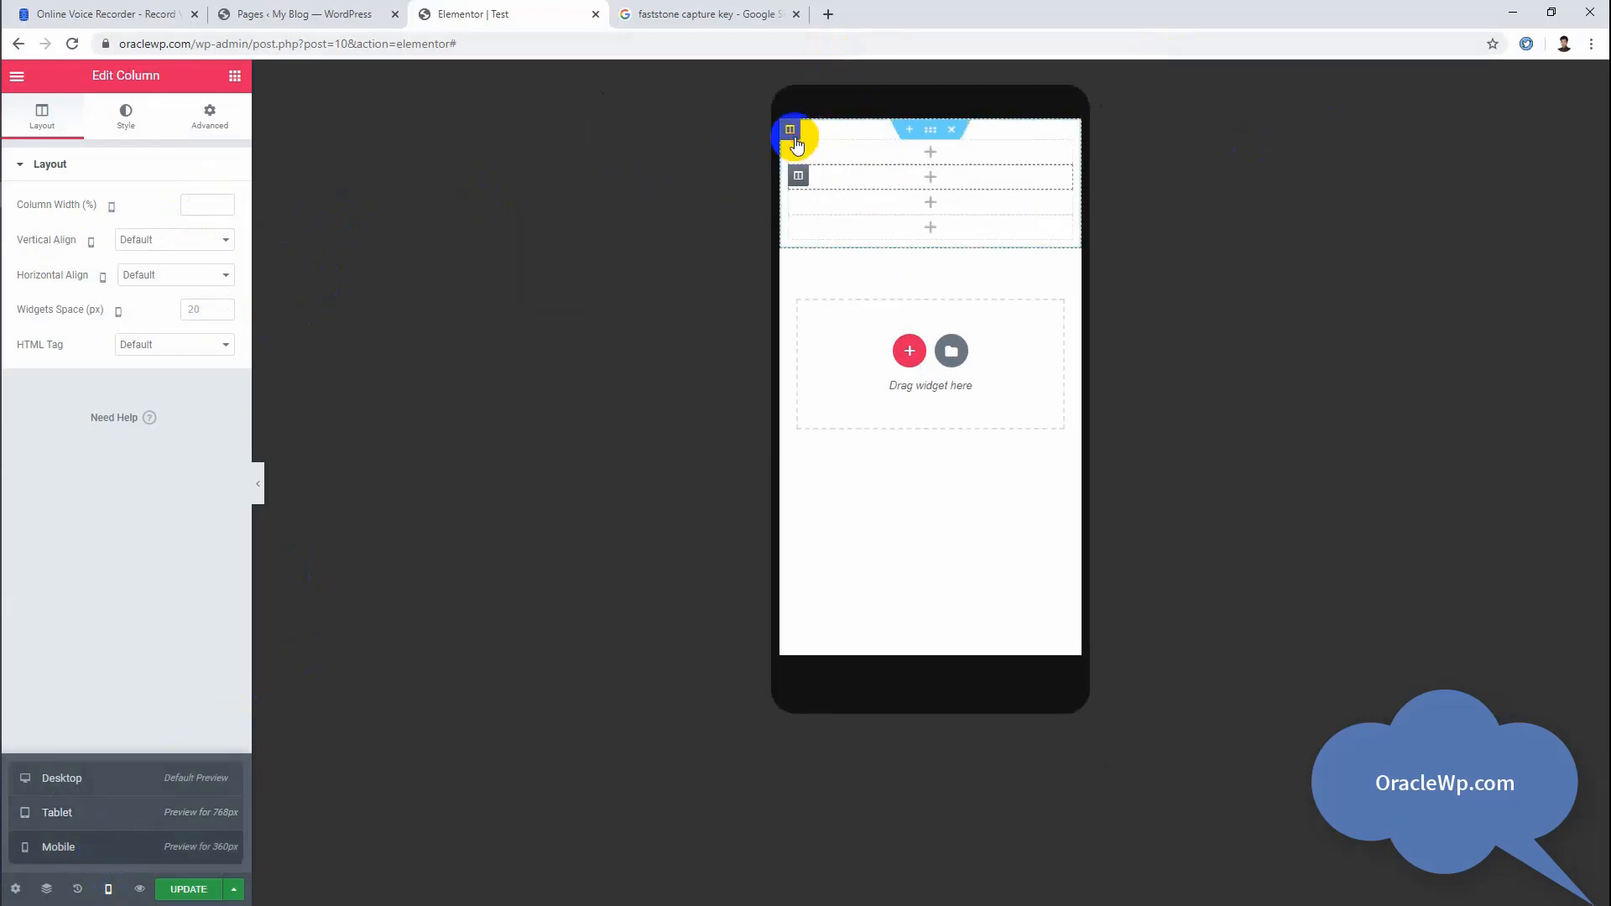
{"action": "left_click", "coordinate": [795, 136]}
{"action": "left_click", "coordinate": [200, 212]}
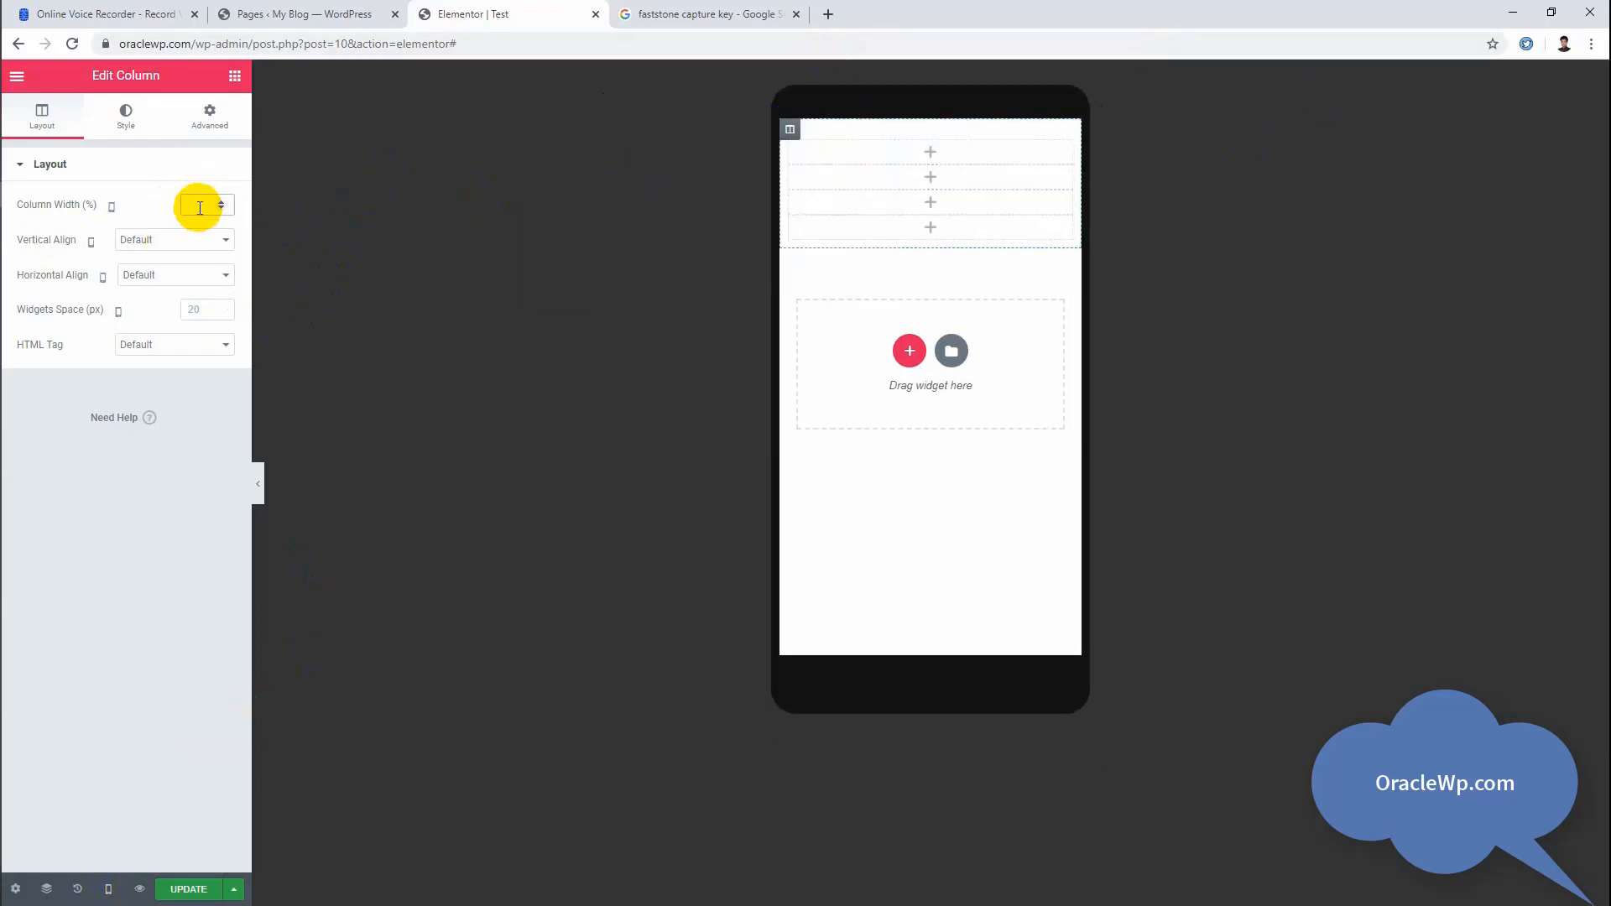
{"action": "type", "text": "50"}
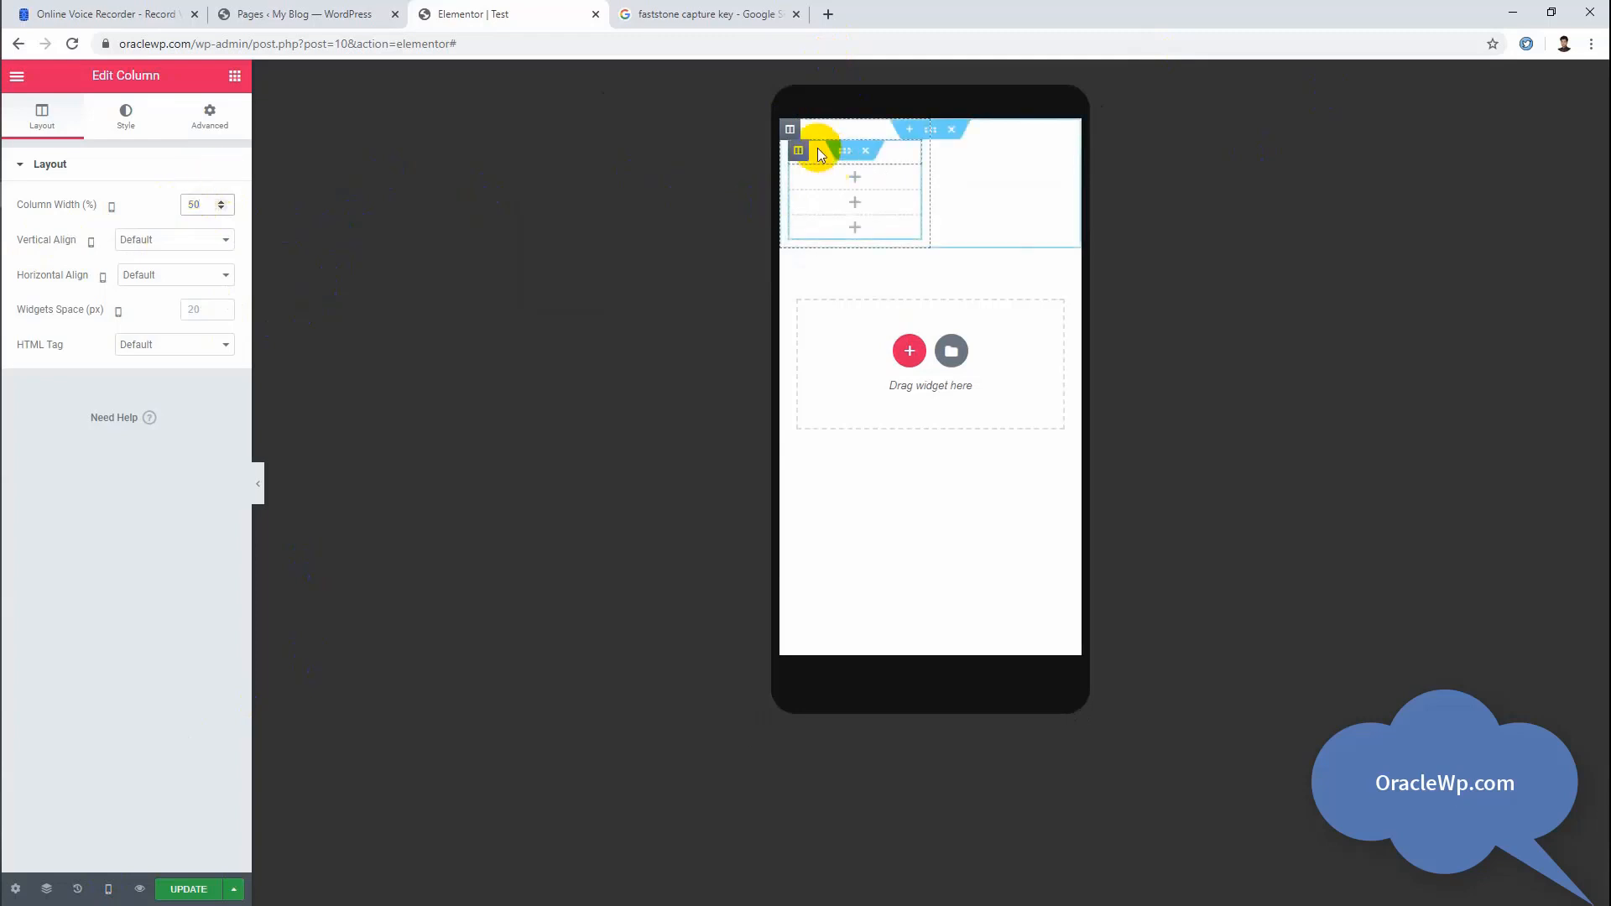
{"action": "key", "text": "BackSpace"}
{"action": "key", "text": "BackSpace"}
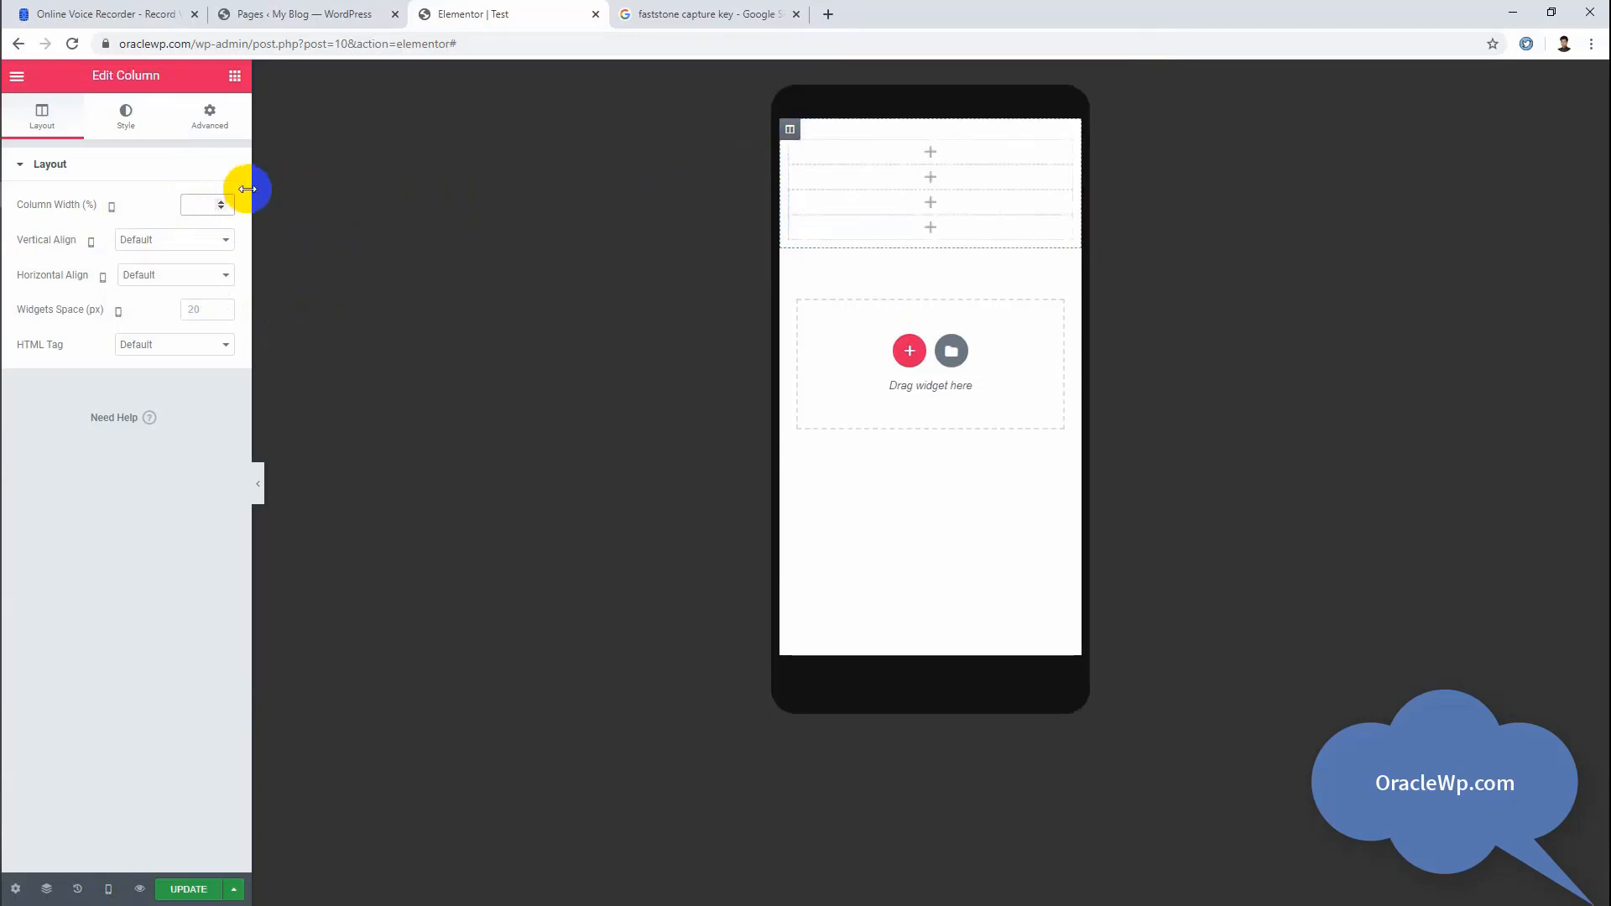
Step: Set the first inner column's mobile width to 50% and return the preview to Desktop
{"action": "left_click", "coordinate": [797, 152]}
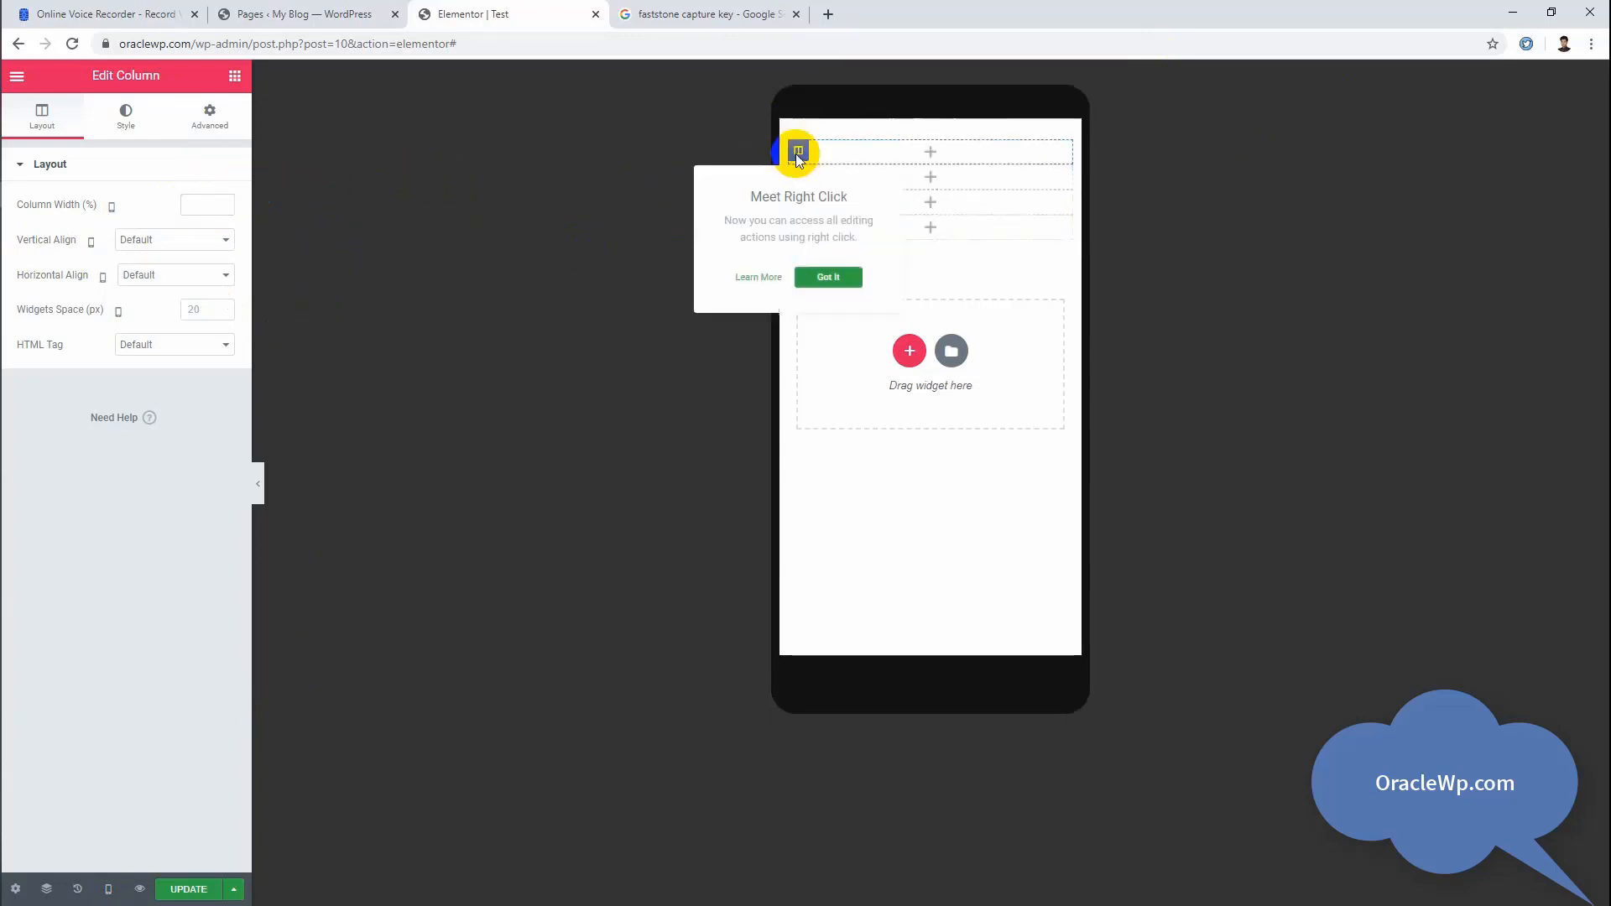
{"action": "left_click", "coordinate": [201, 207]}
{"action": "type", "text": "50"}
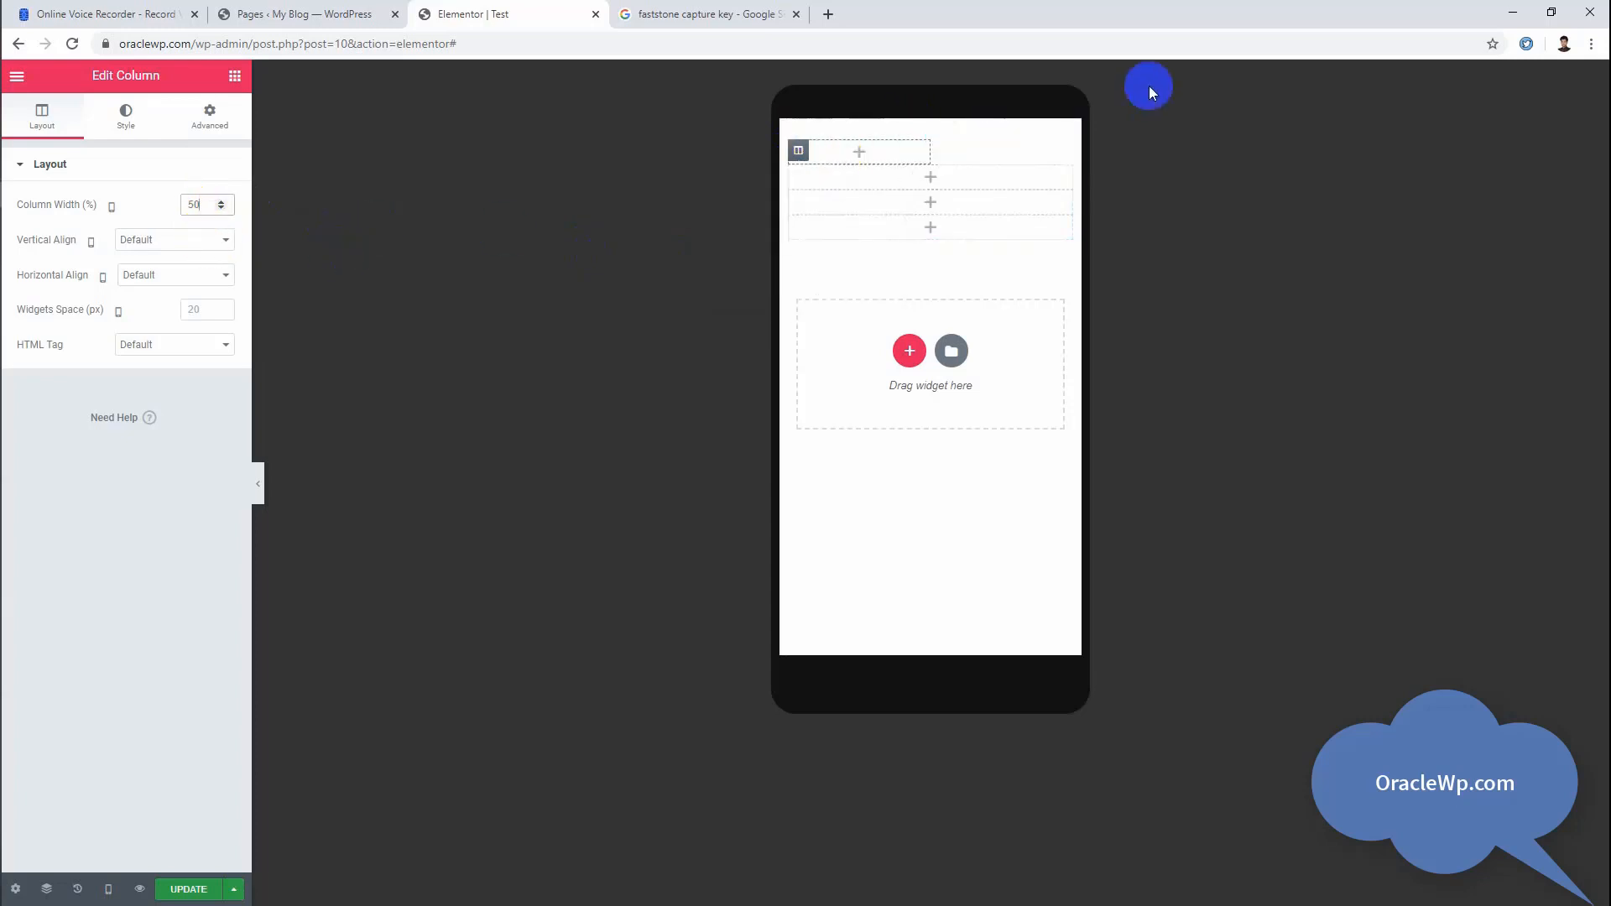
{"action": "left_click", "coordinate": [109, 889]}
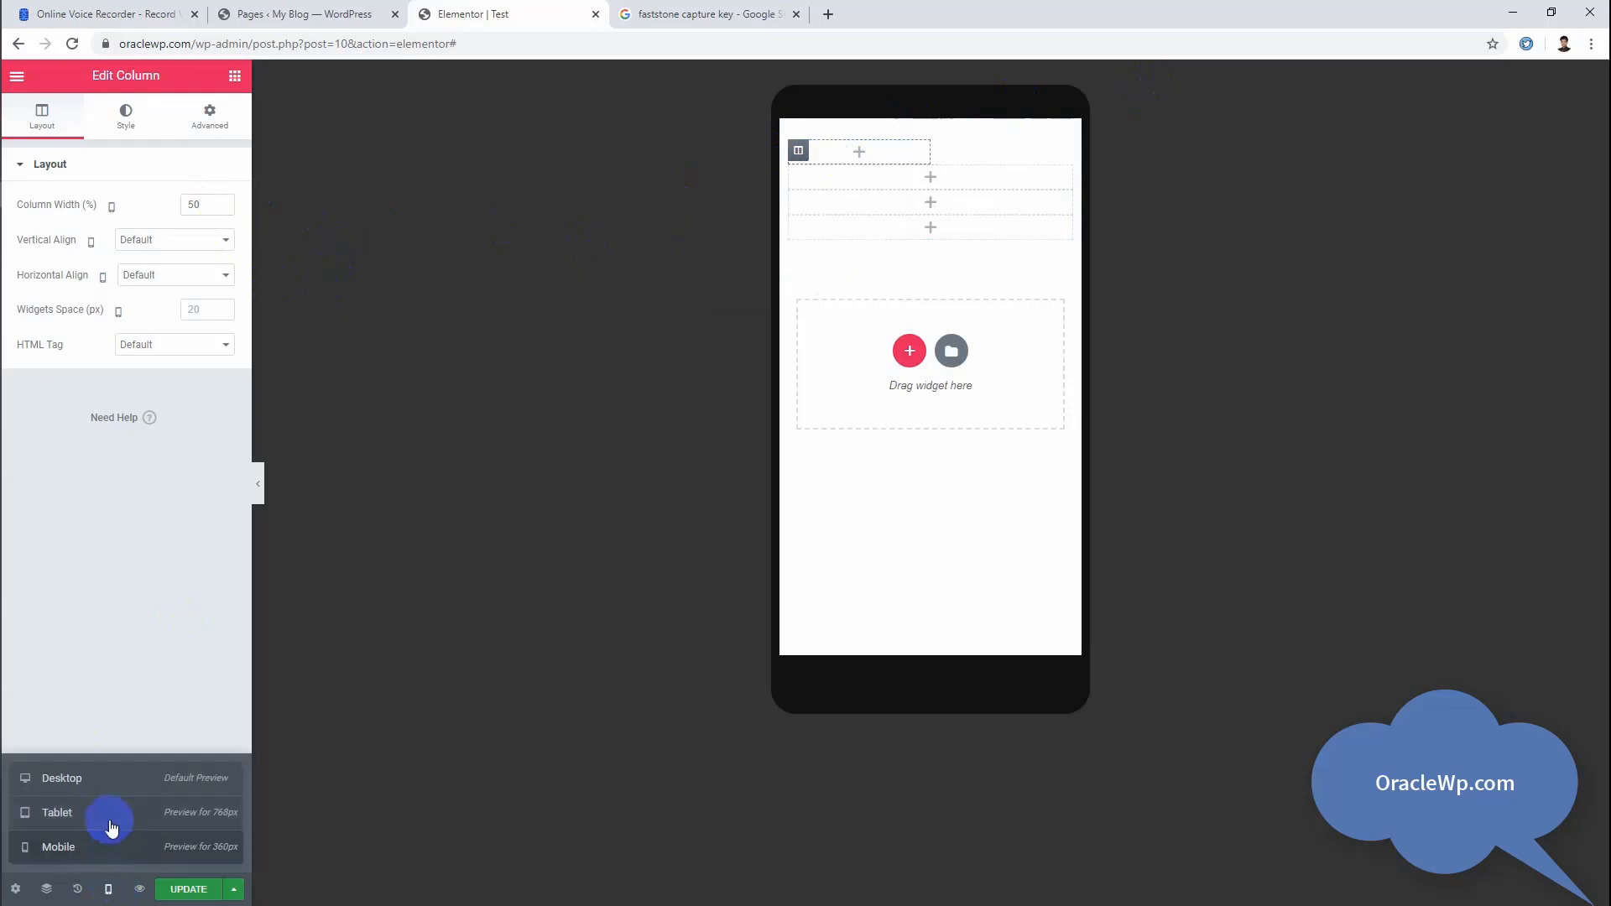
{"action": "left_click", "coordinate": [94, 783]}
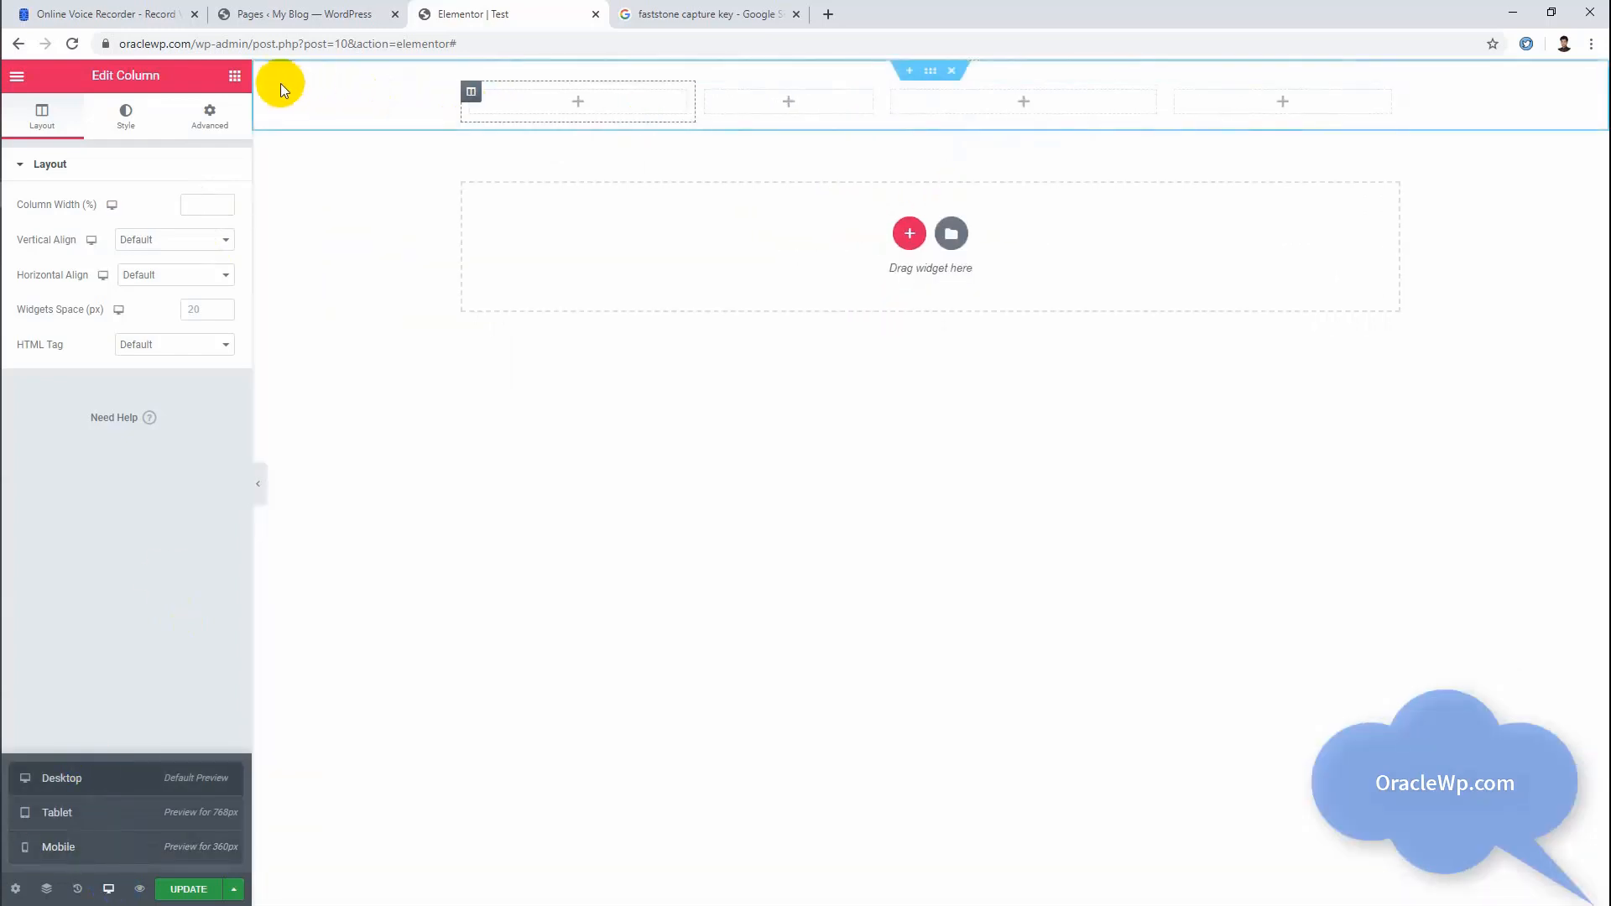
Step: Add a new single-column section below the four columns and place a Heading widget in it
{"action": "left_click", "coordinate": [235, 77]}
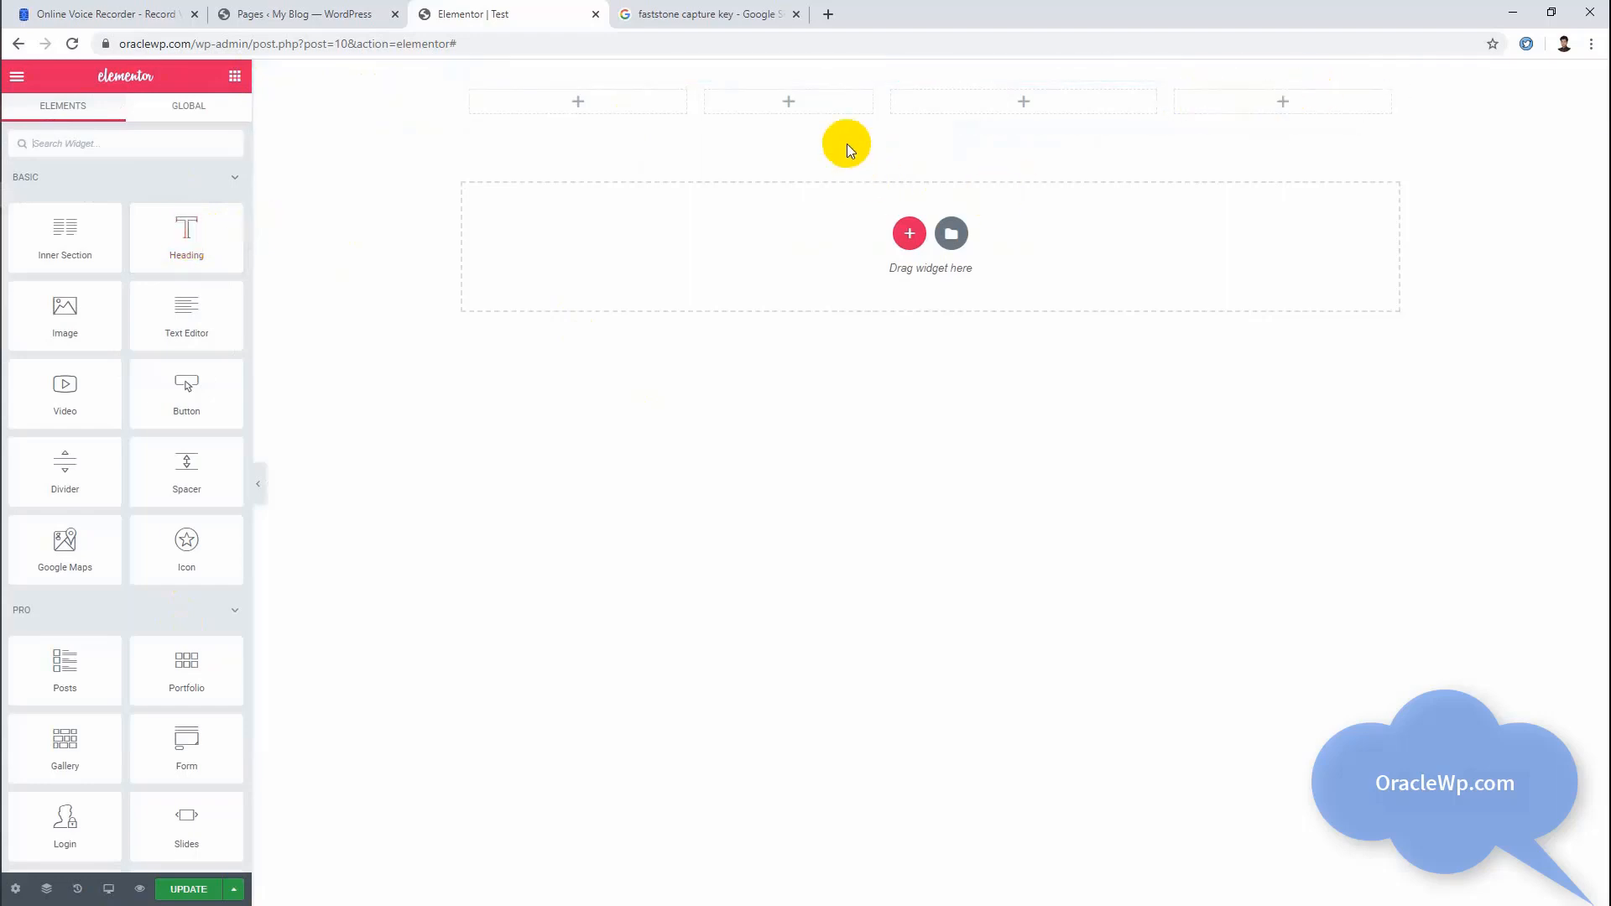
{"action": "left_click", "coordinate": [901, 240]}
{"action": "left_click", "coordinate": [720, 280]}
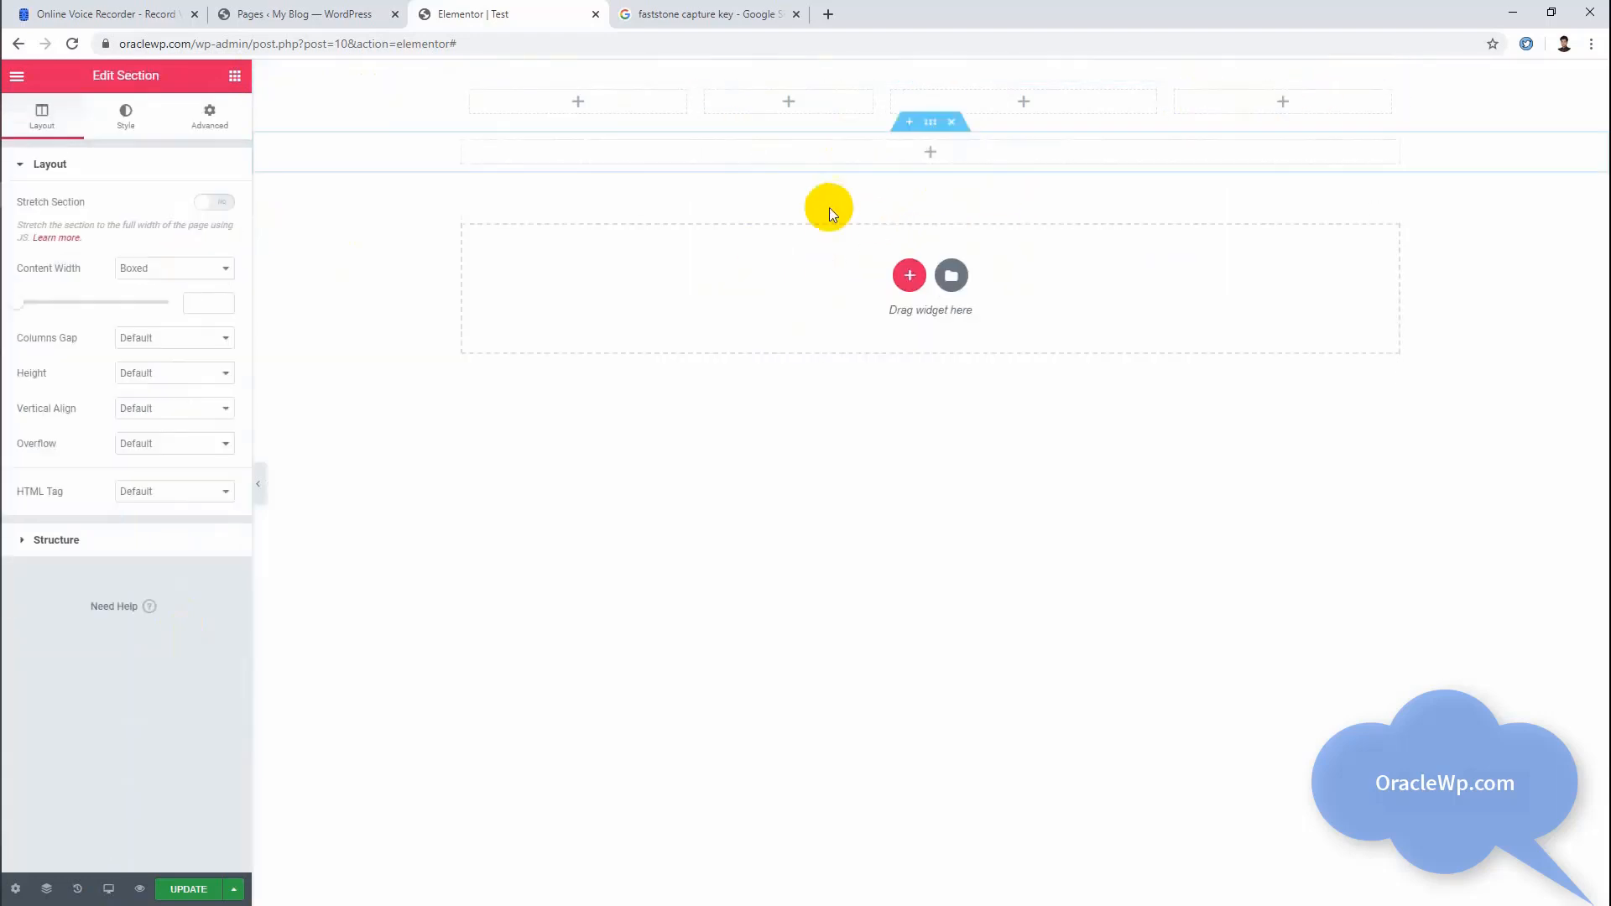
{"action": "left_click", "coordinate": [779, 156]}
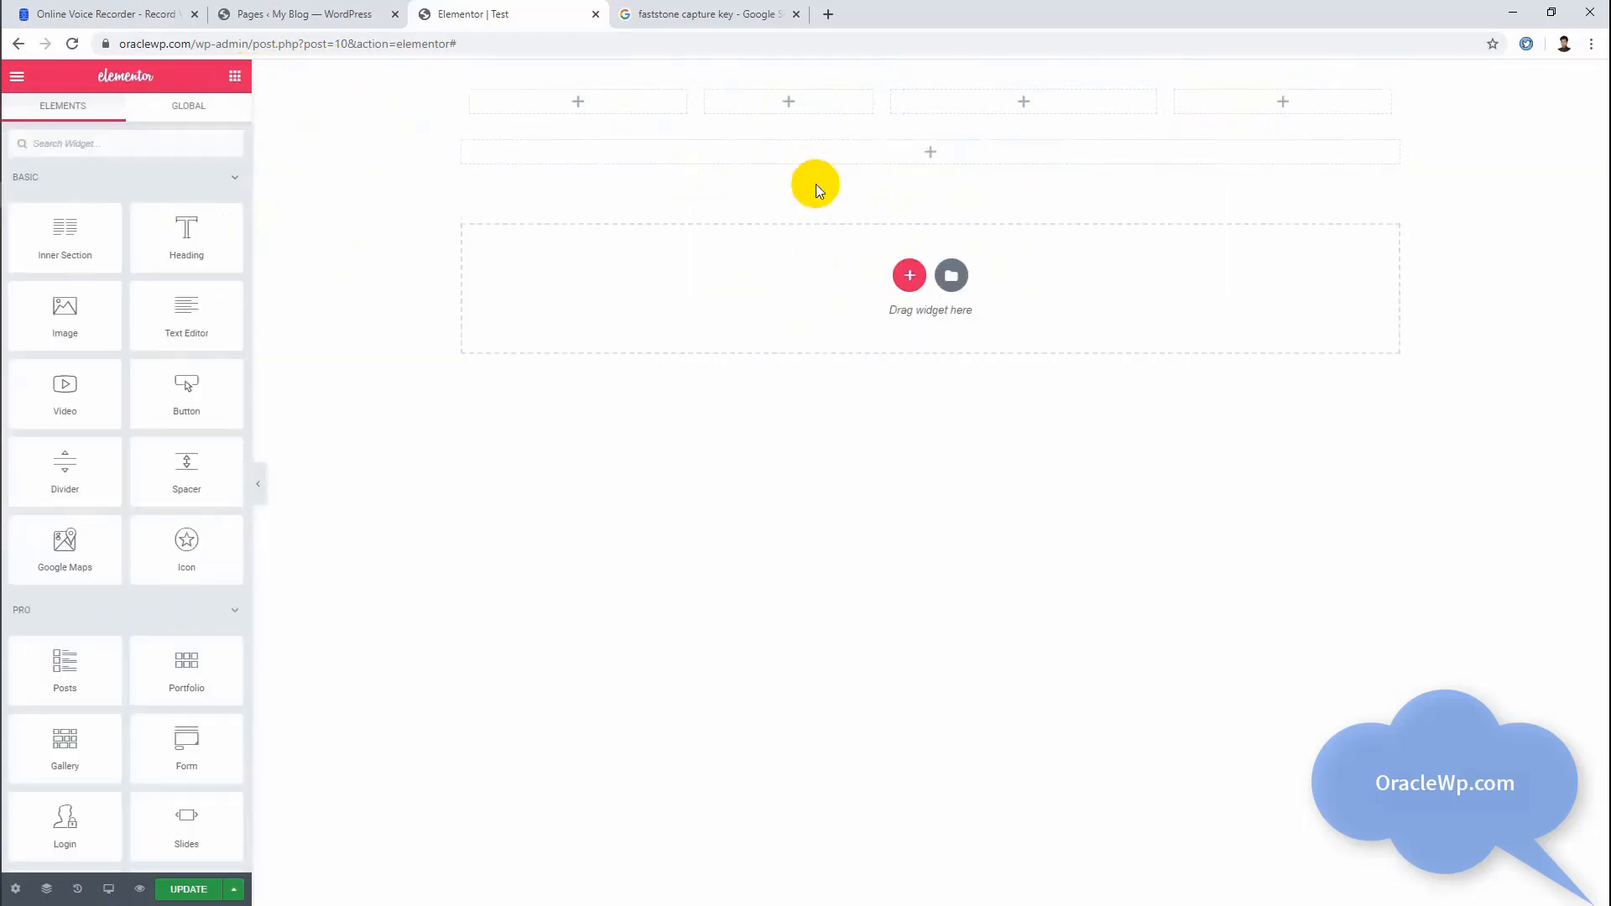
{"action": "left_click_drag", "start_coordinate": [159, 241], "coordinate": [872, 153]}
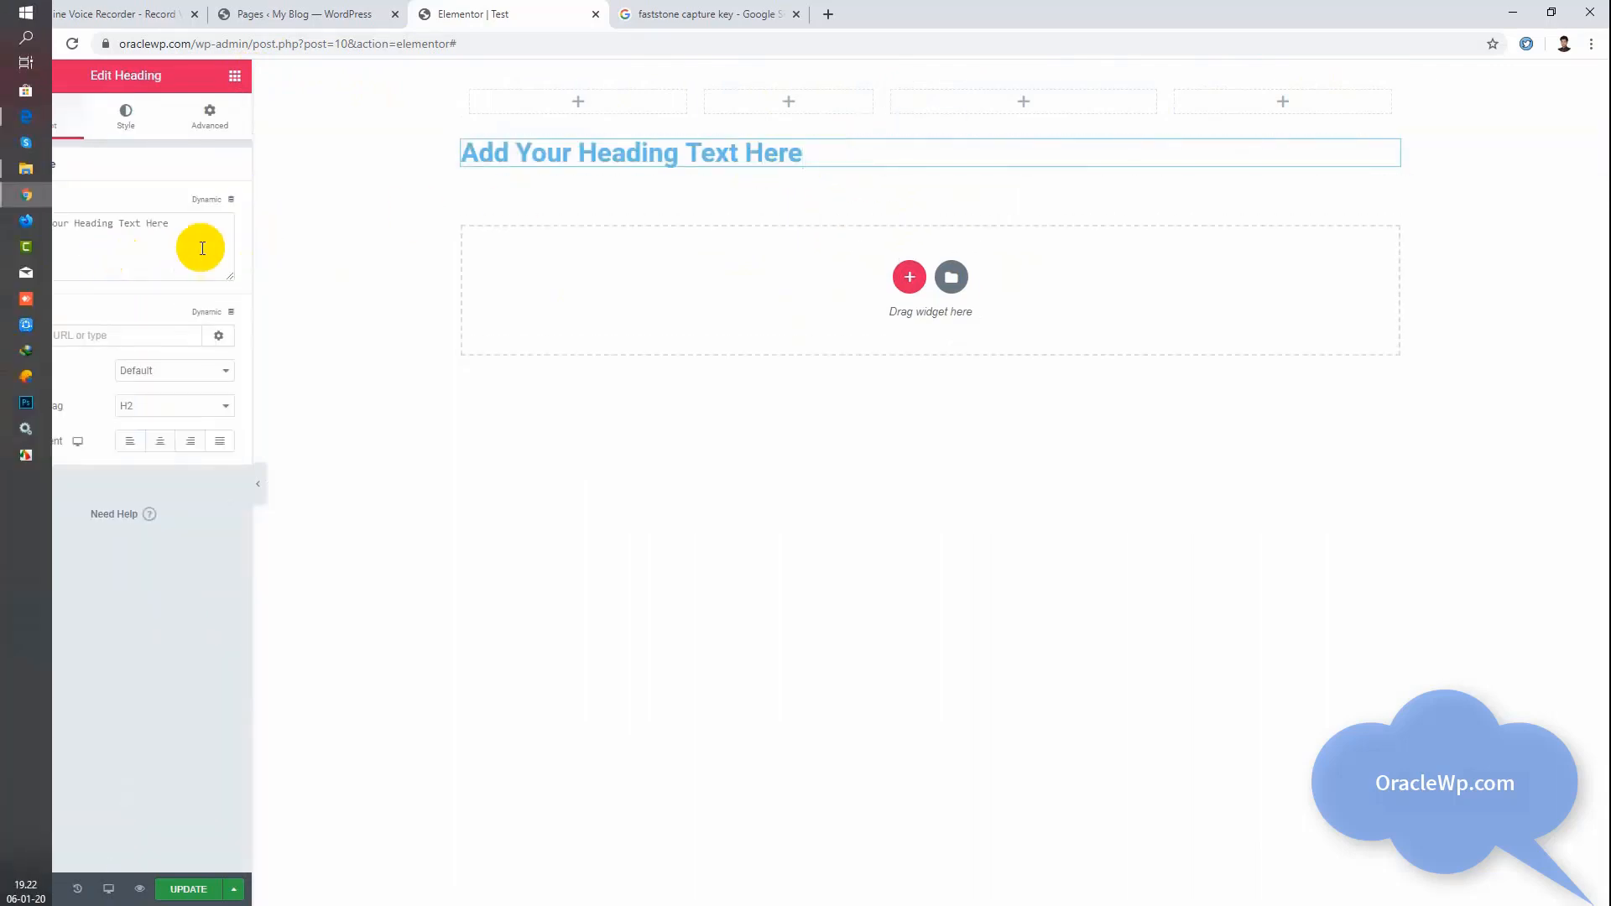
Step: Set the new heading's HTML tag to H1, keeping its placeholder title
{"action": "left_click", "coordinate": [212, 249]}
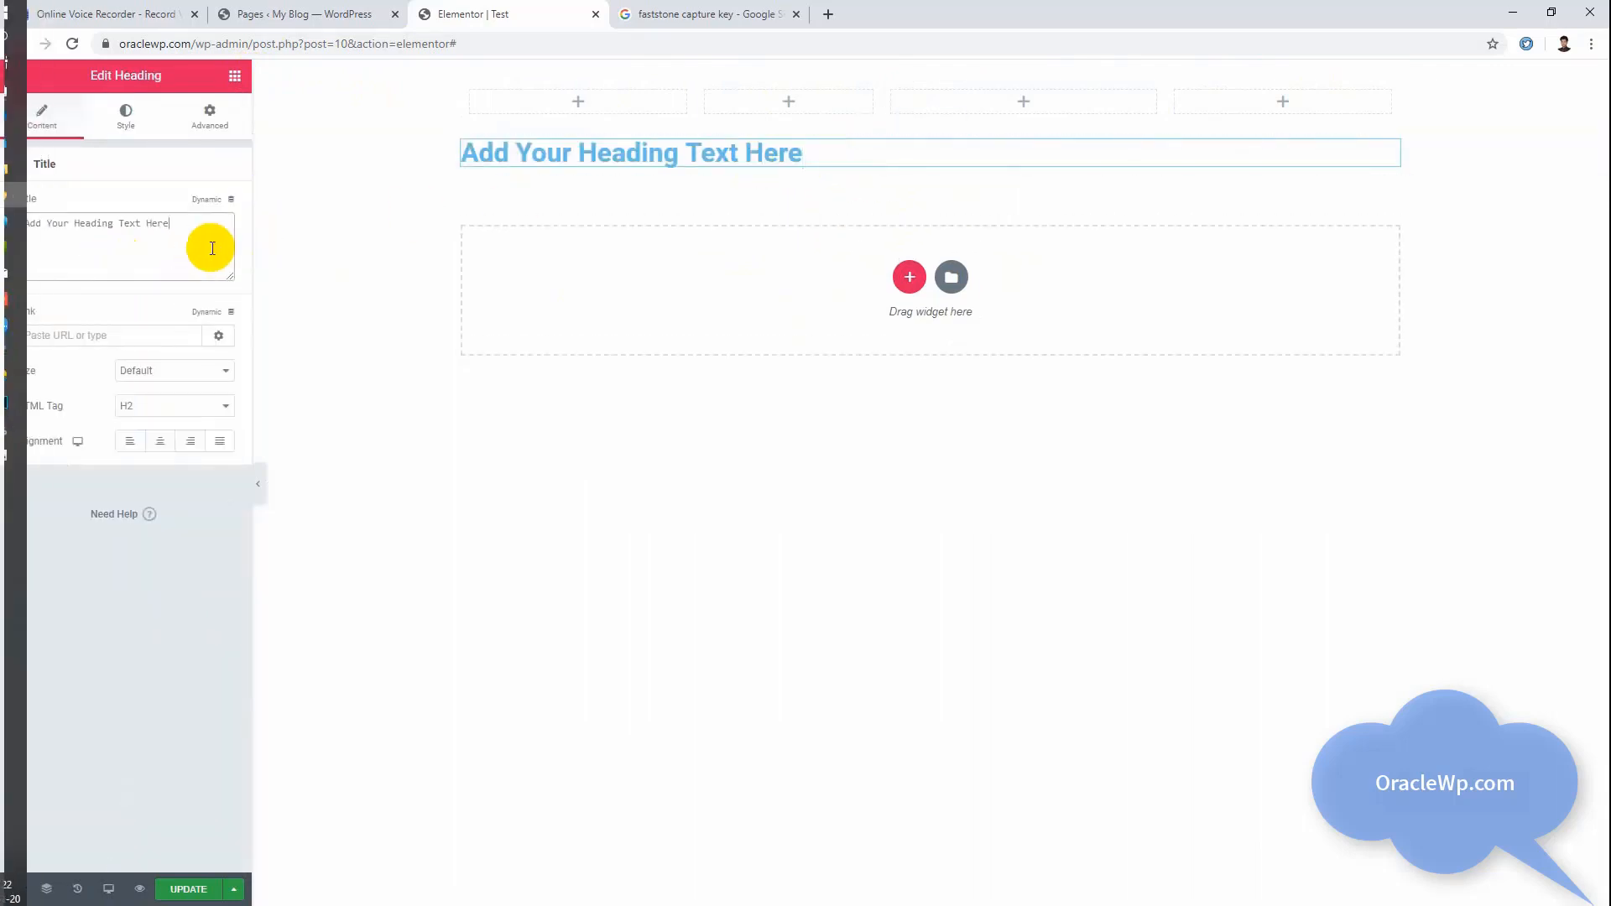
{"action": "left_click", "coordinate": [75, 225]}
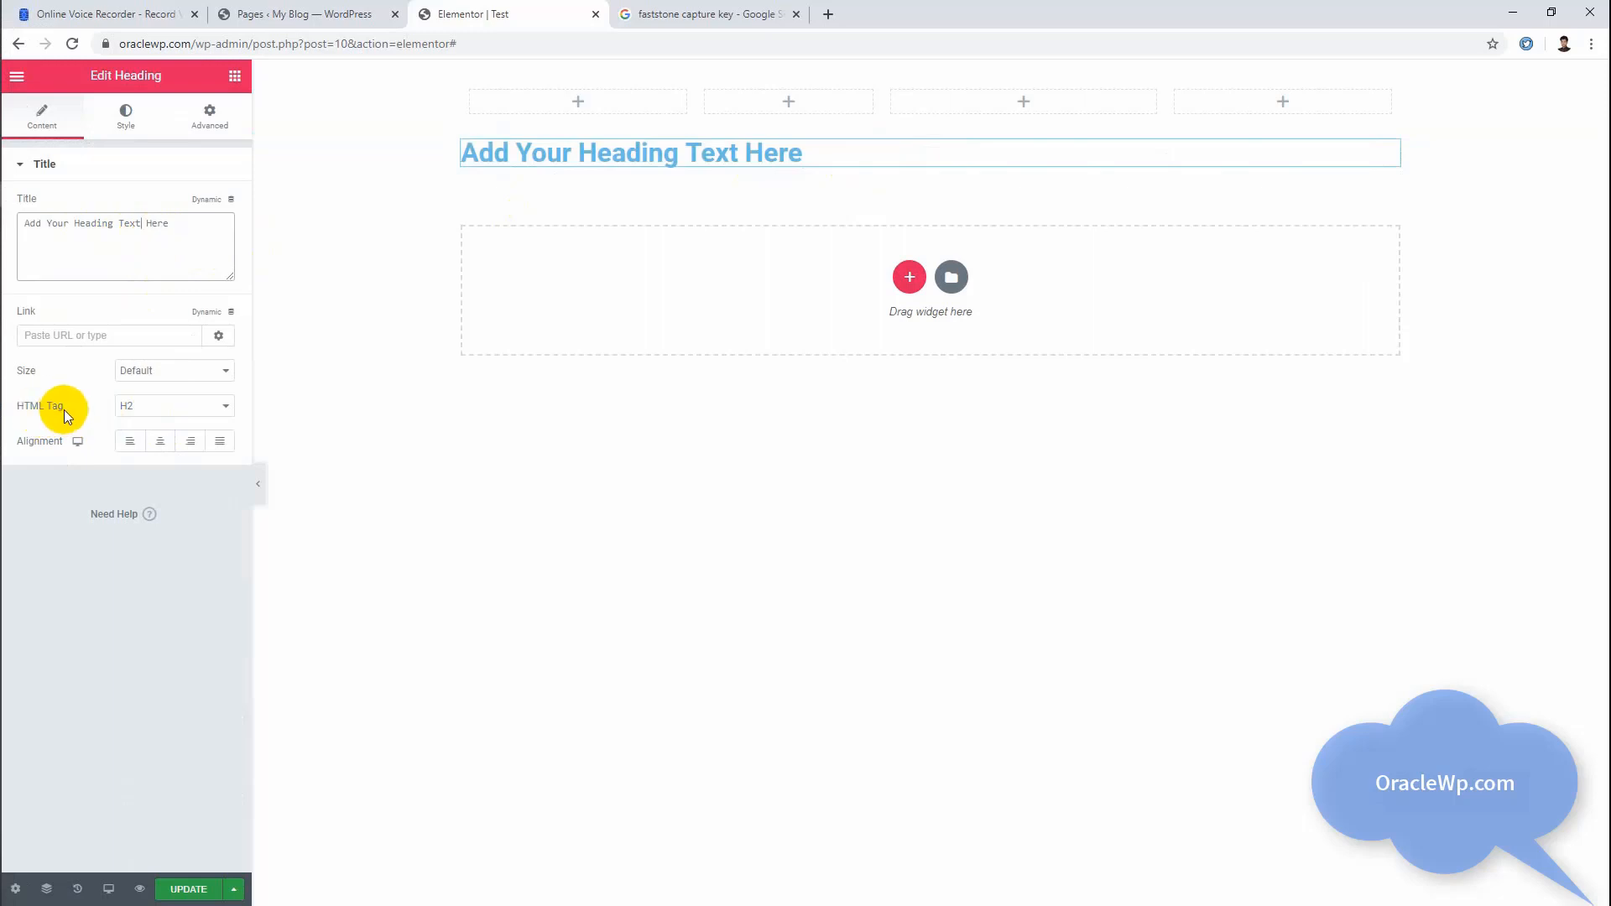
{"action": "left_click", "coordinate": [140, 410]}
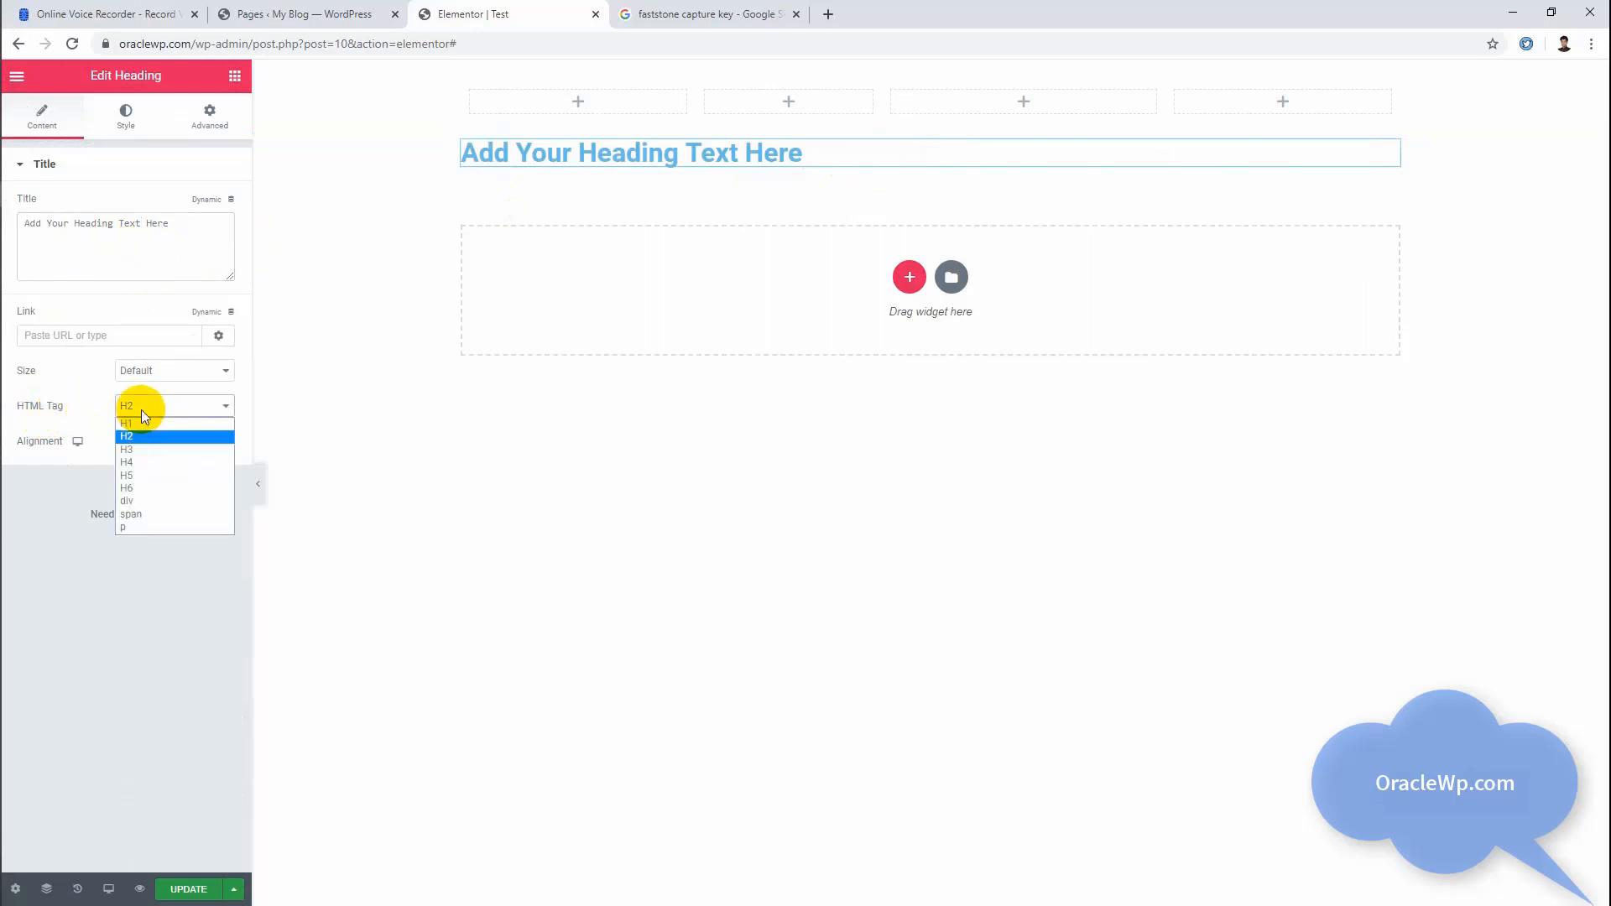
{"action": "left_click", "coordinate": [141, 409]}
{"action": "left_click", "coordinate": [141, 409]}
{"action": "left_click", "coordinate": [144, 422]}
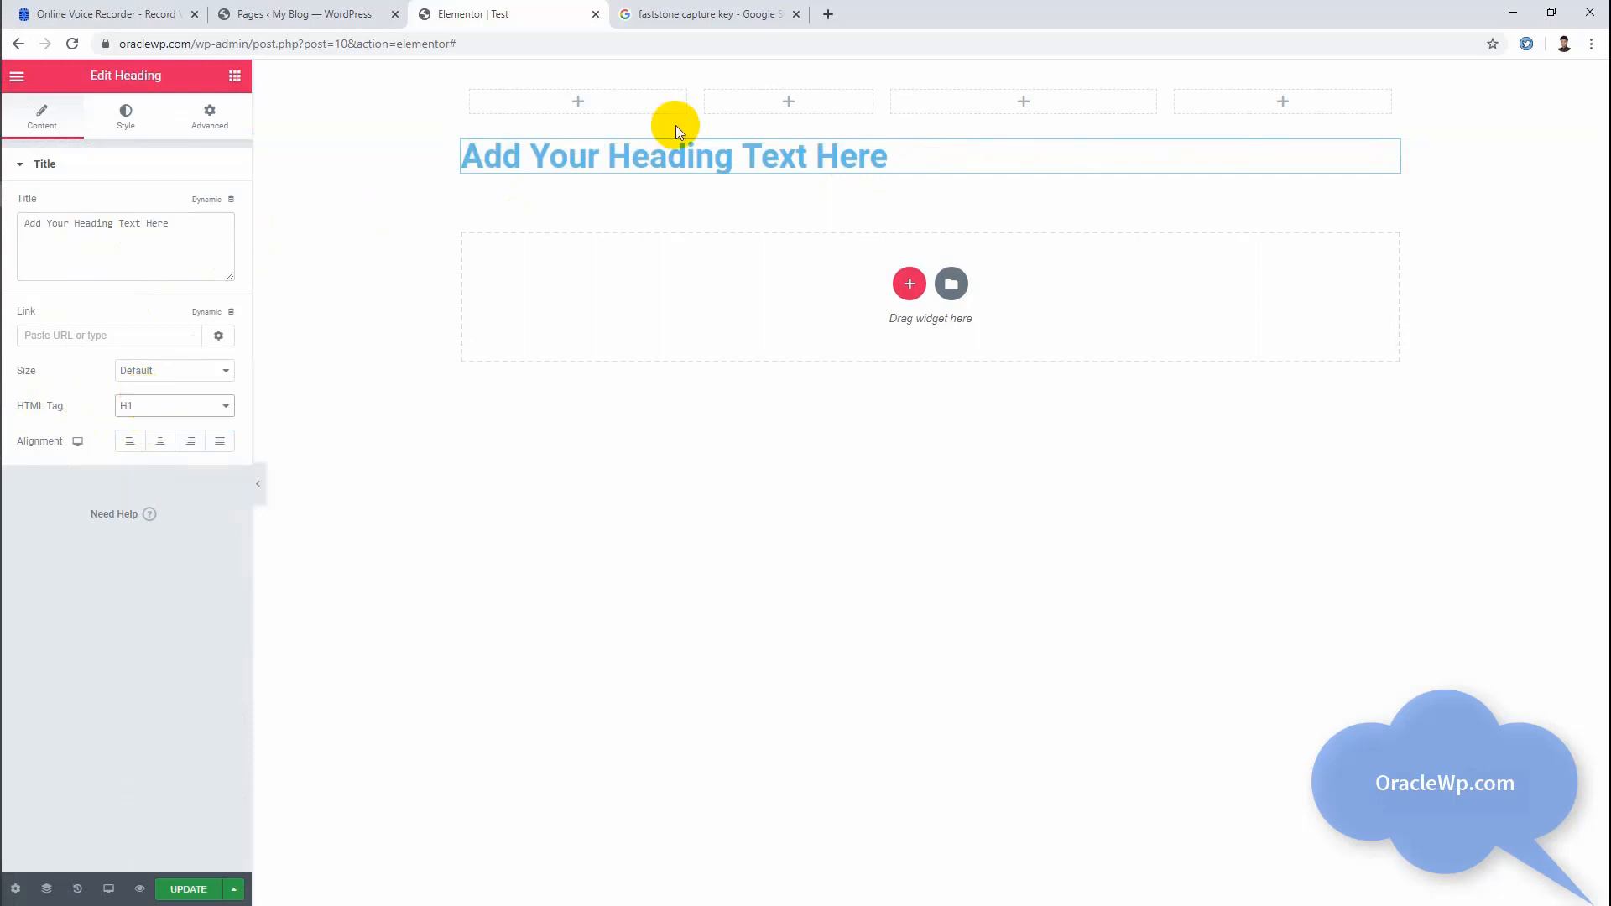
Step: Align the heading to the center on desktop and to the left on tablet
{"action": "left_click", "coordinate": [161, 441]}
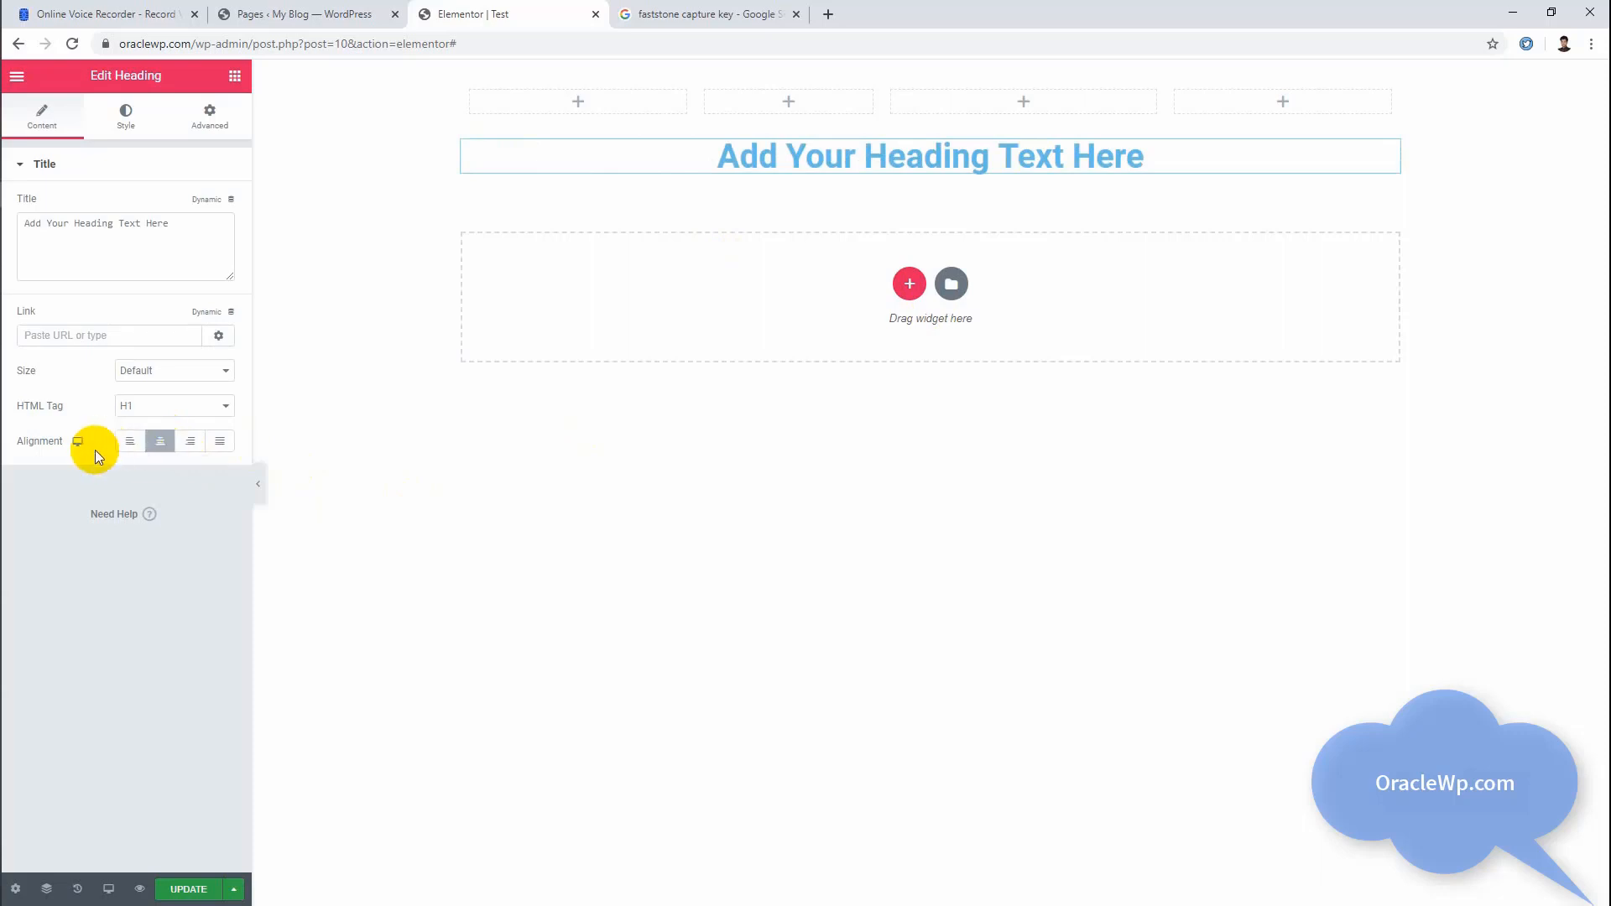
{"action": "left_click", "coordinate": [78, 469]}
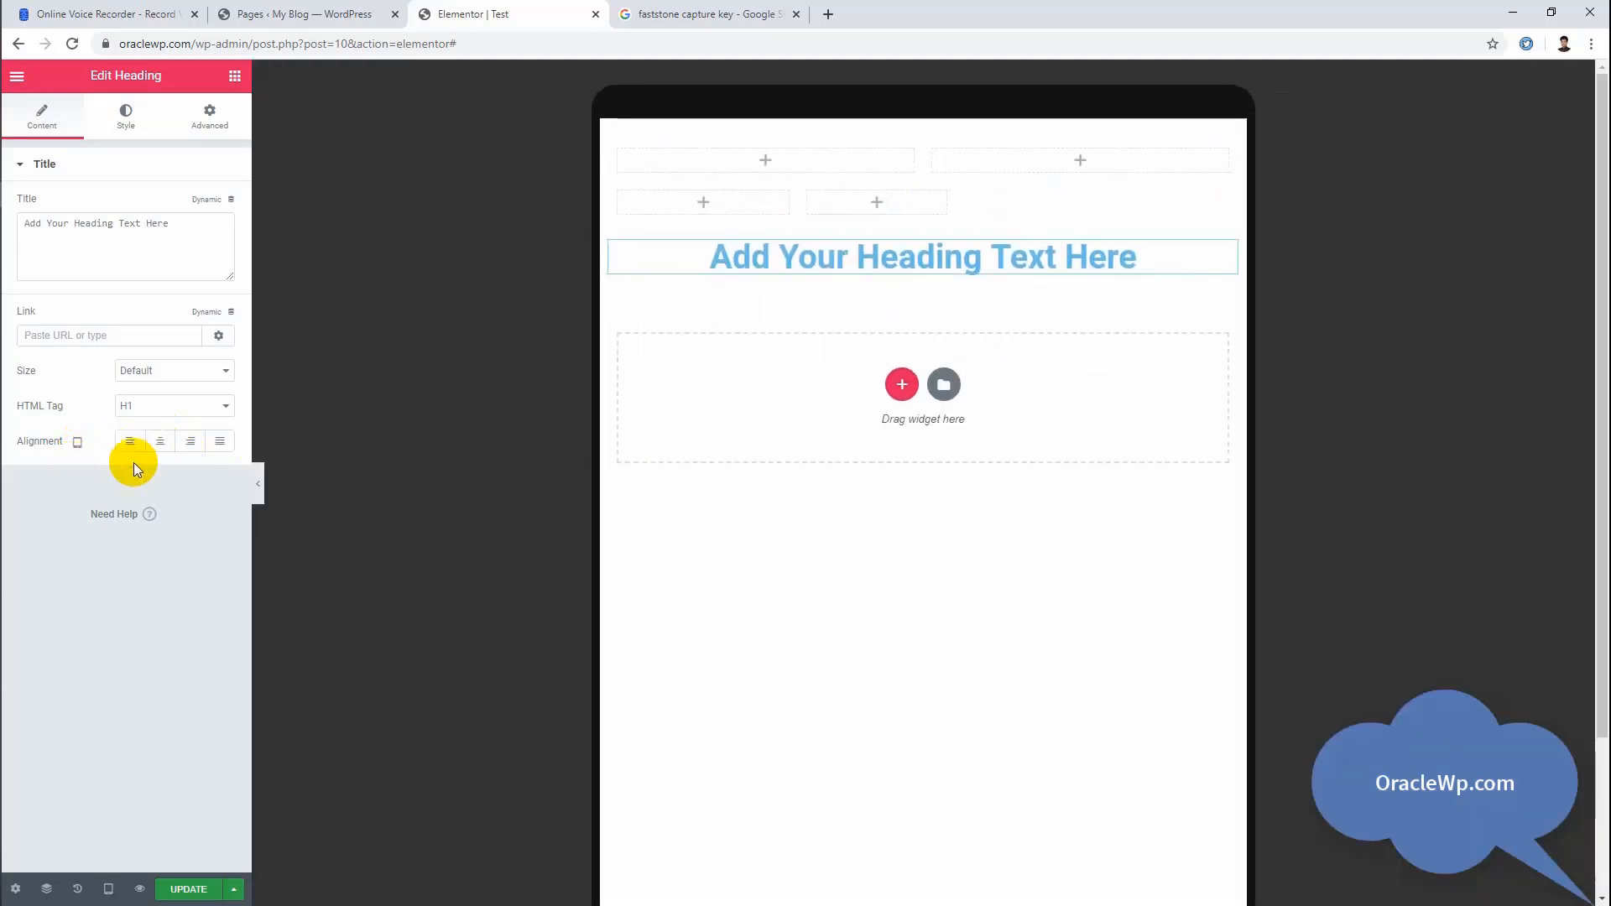
{"action": "left_click", "coordinate": [130, 442]}
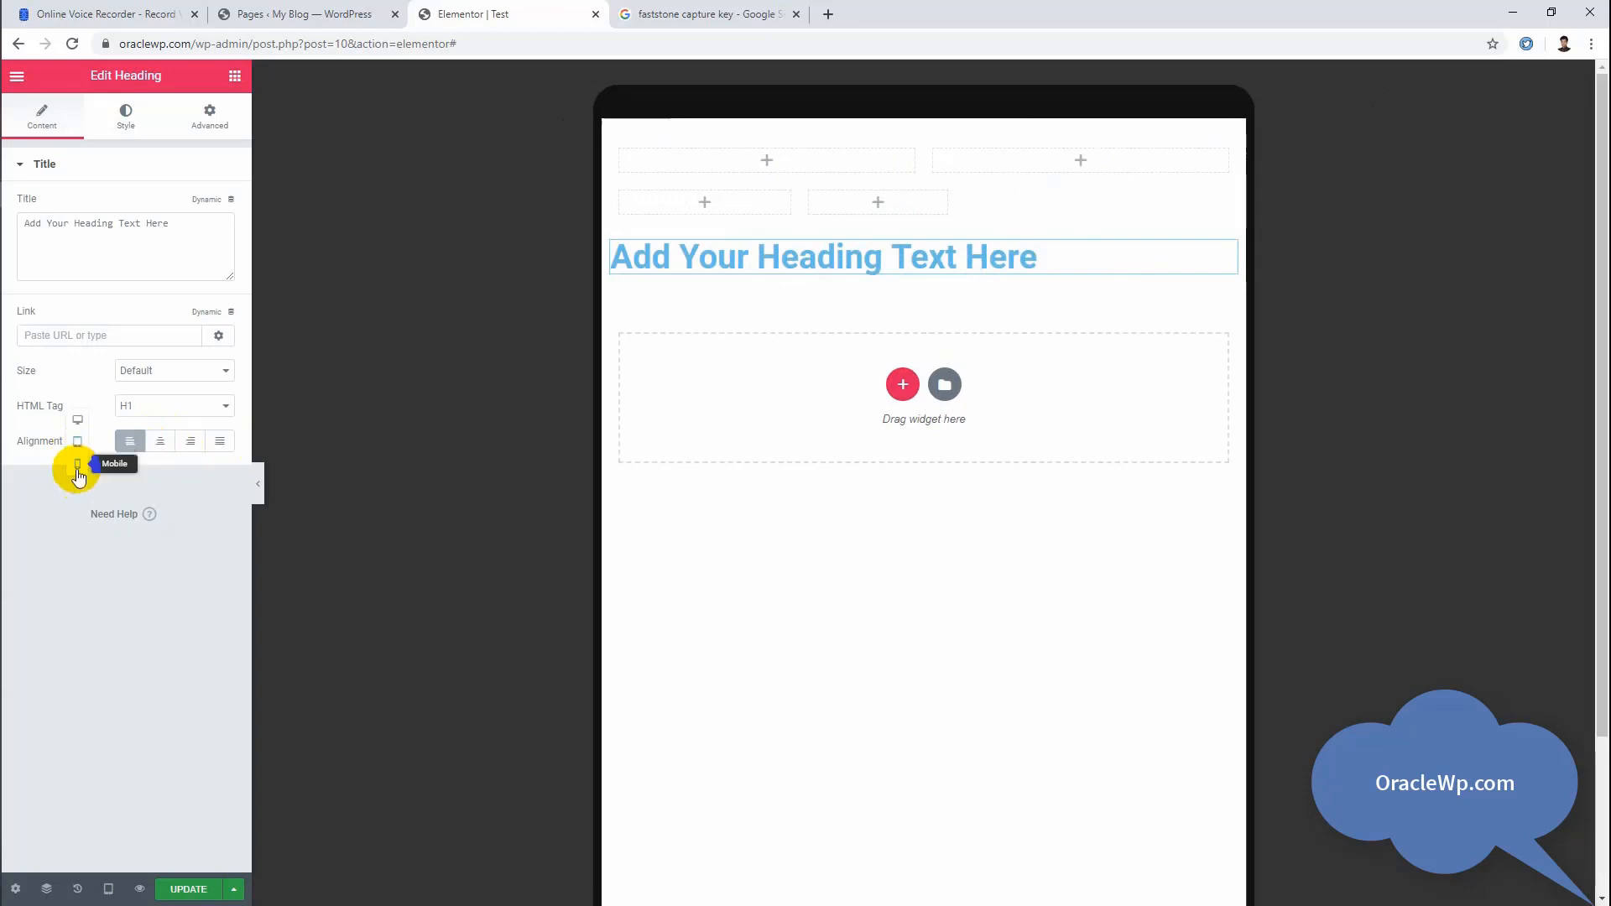
Step: Center the heading for the Mobile view and return the preview to Desktop
{"action": "left_click", "coordinate": [77, 468]}
{"action": "left_click", "coordinate": [162, 442]}
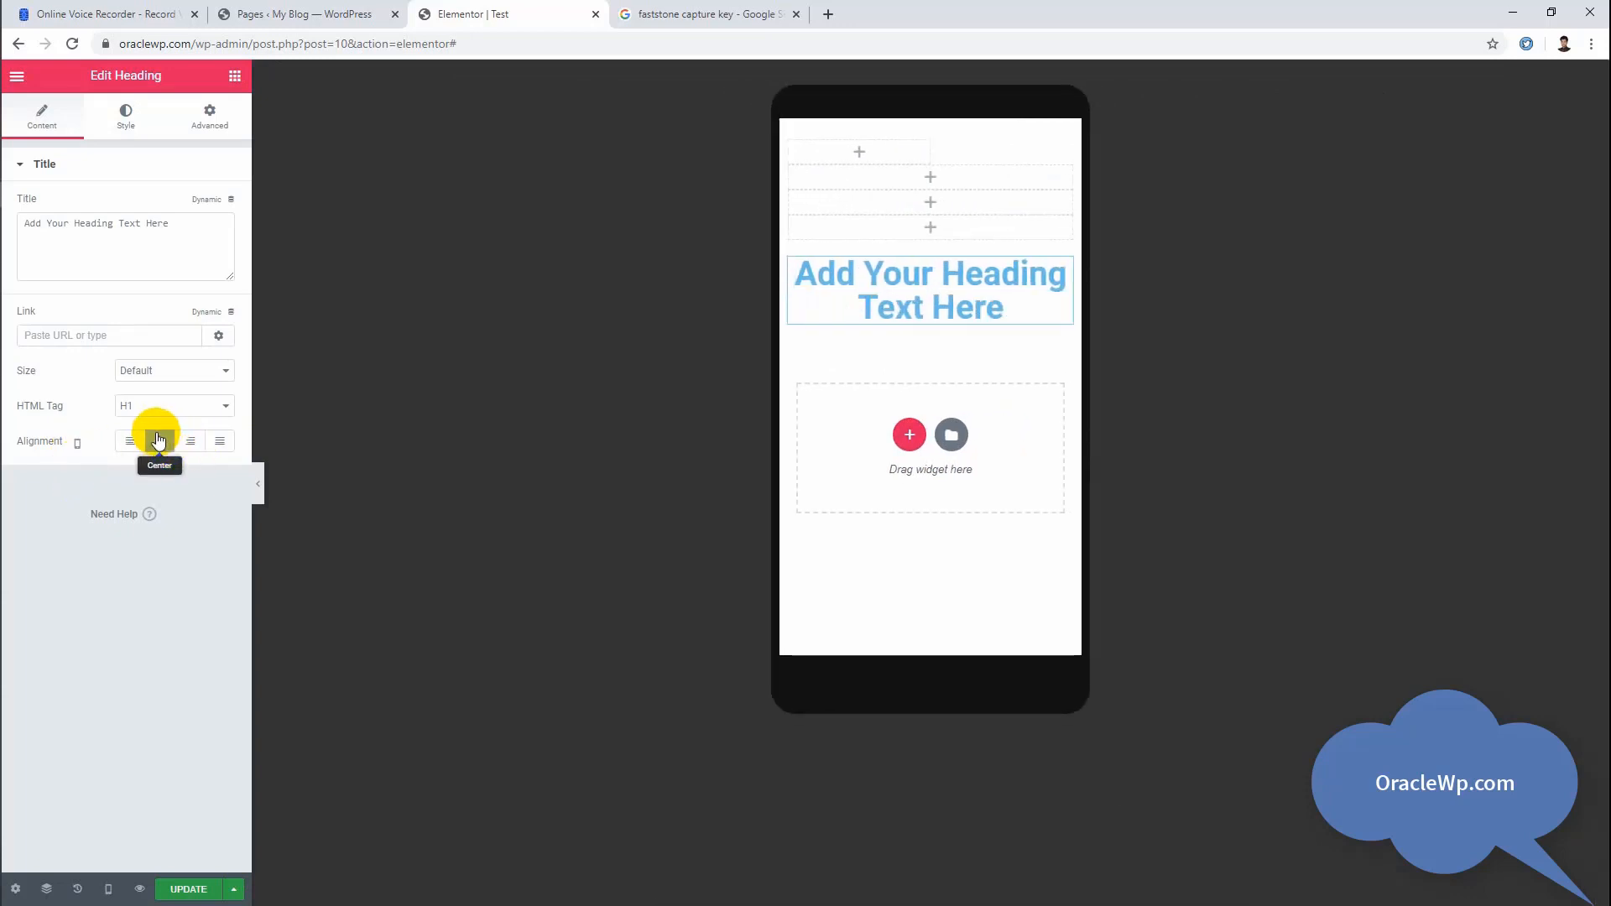
{"action": "left_click", "coordinate": [108, 888]}
{"action": "left_click", "coordinate": [88, 768]}
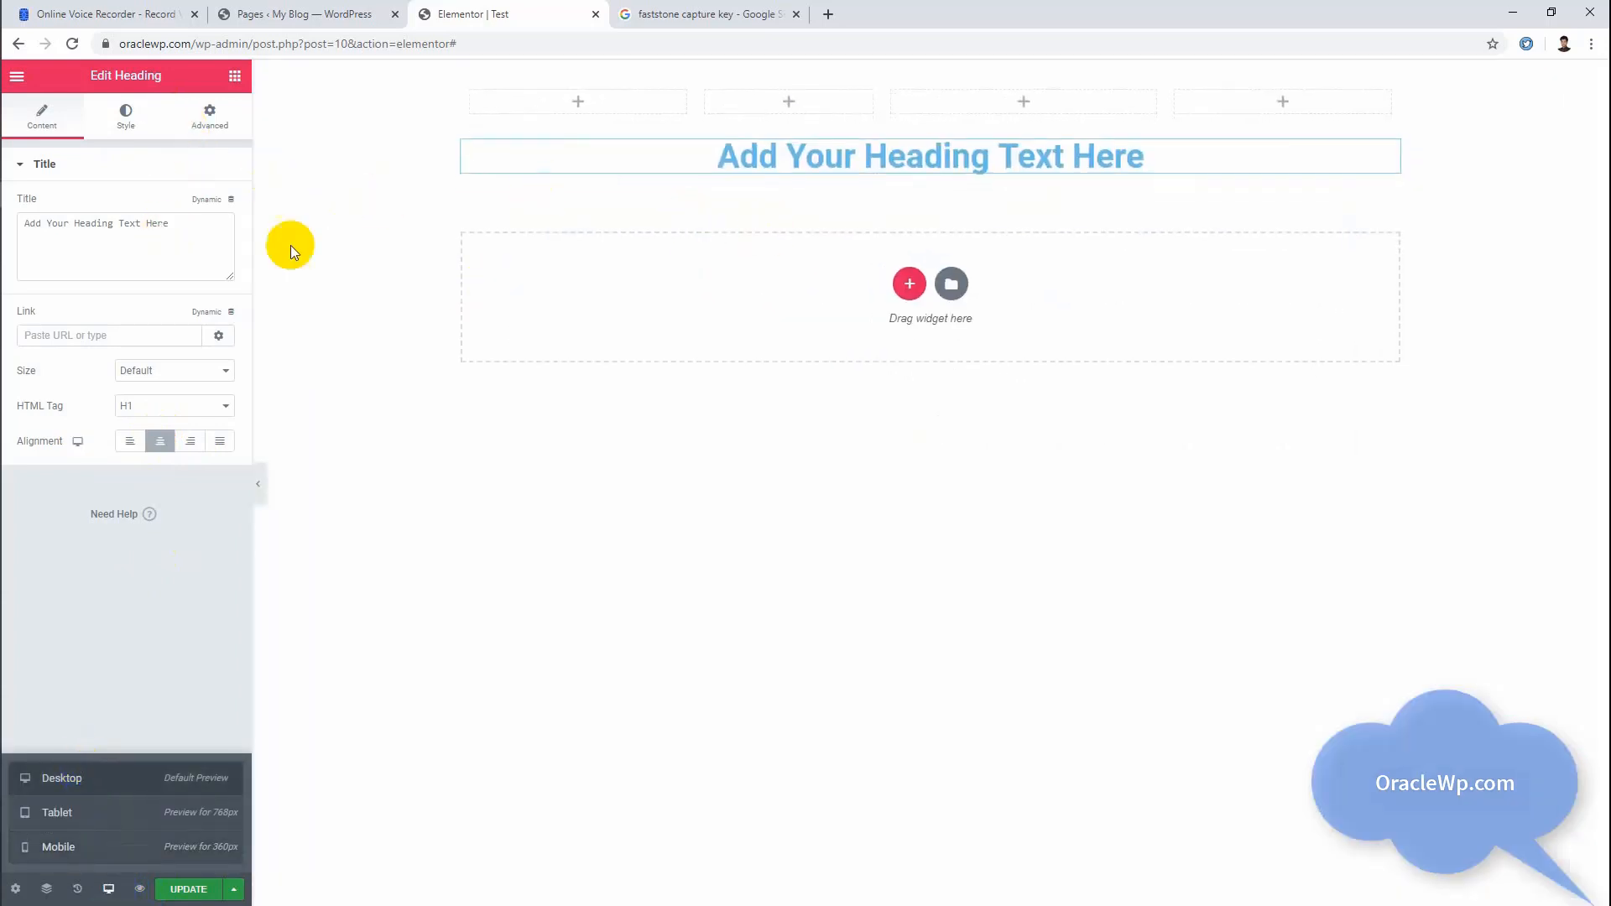
Step: Set the heading's text color to black from the preset swatches
{"action": "left_click", "coordinate": [126, 121]}
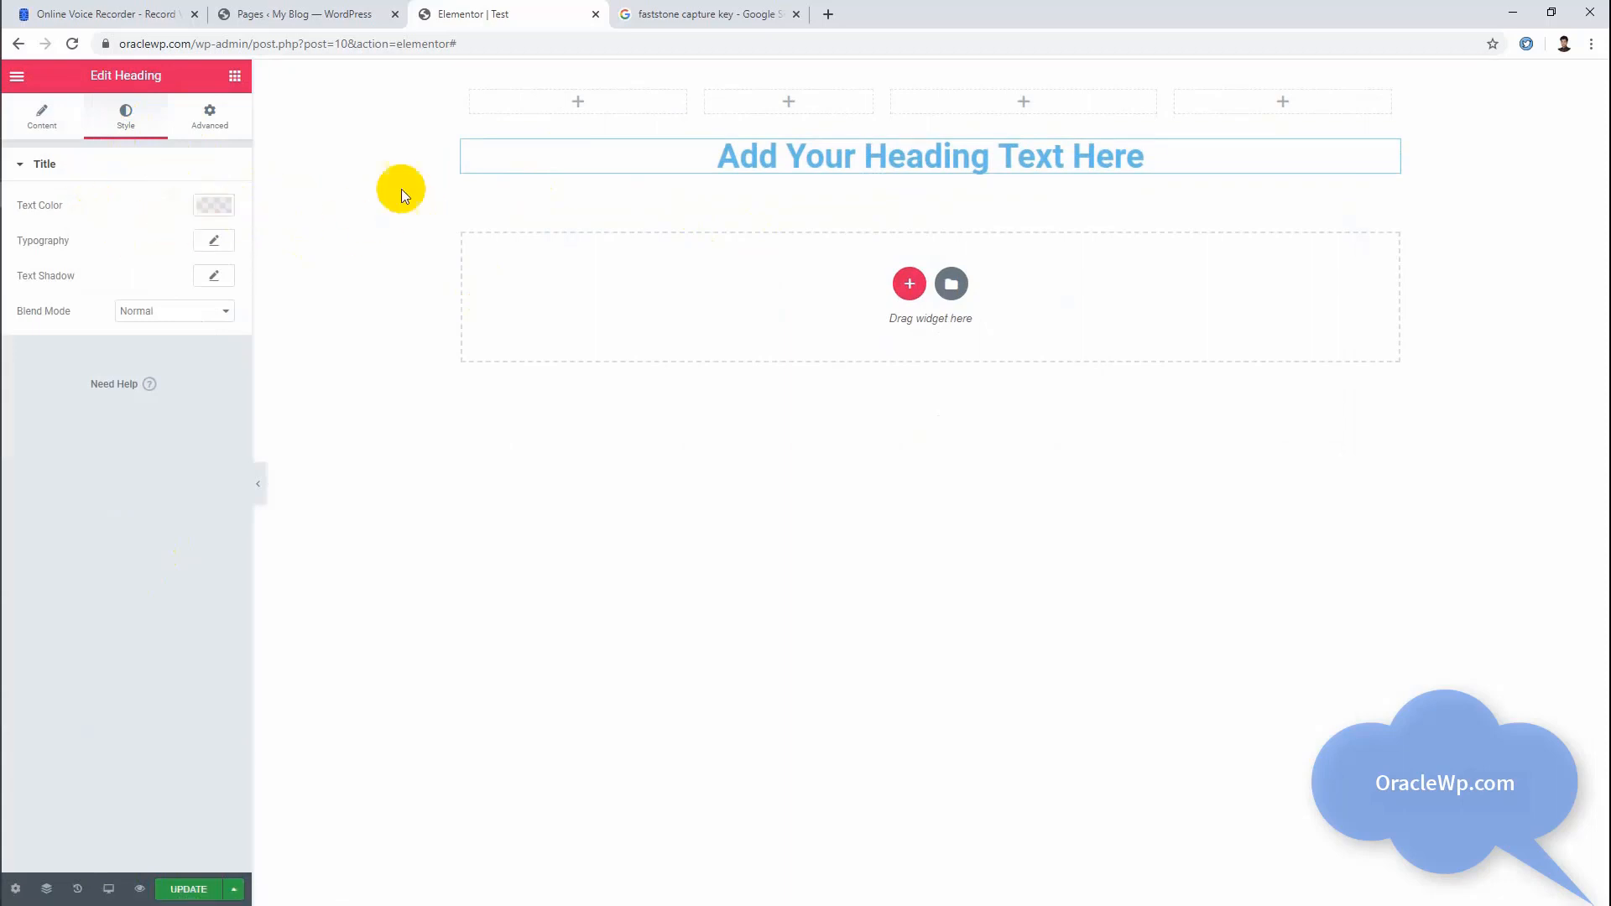
{"action": "left_click", "coordinate": [202, 213]}
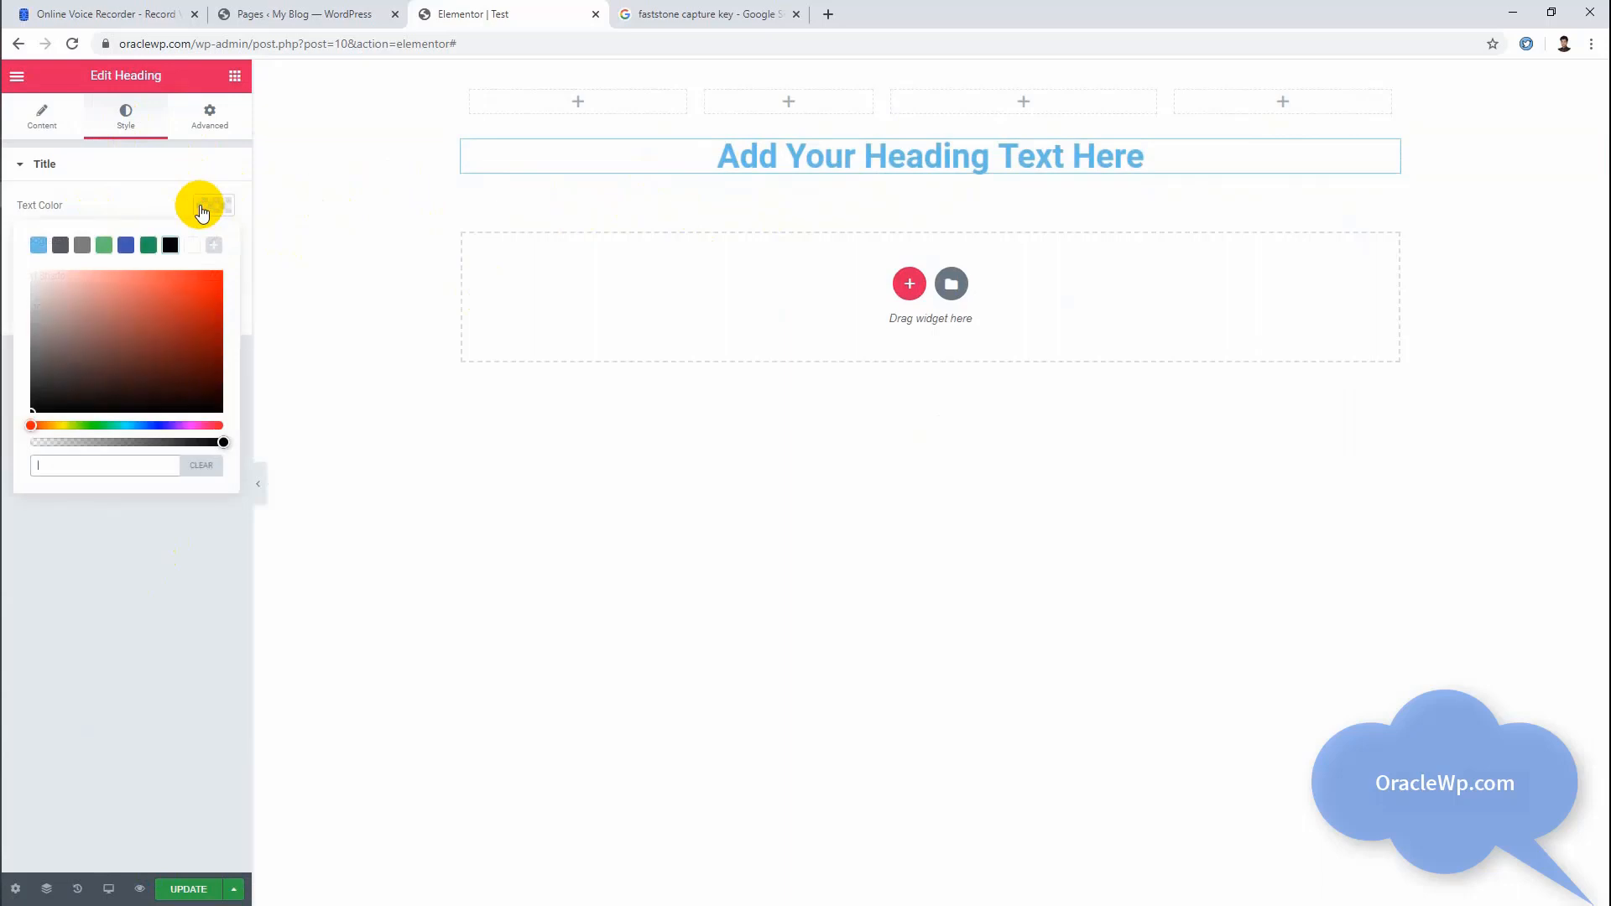
{"action": "mouse_move", "coordinate": [158, 334]}
{"action": "left_mouse_down"}
{"action": "mouse_move", "coordinate": [118, 357]}
{"action": "mouse_move", "coordinate": [168, 341]}
{"action": "mouse_move", "coordinate": [72, 324]}
{"action": "mouse_move", "coordinate": [154, 327]}
{"action": "mouse_move", "coordinate": [89, 301]}
{"action": "mouse_move", "coordinate": [139, 341]}
{"action": "left_mouse_up"}
{"action": "left_click_drag", "start_coordinate": [133, 457], "coordinate": [35, 455]}
{"action": "left_click", "coordinate": [83, 467]}
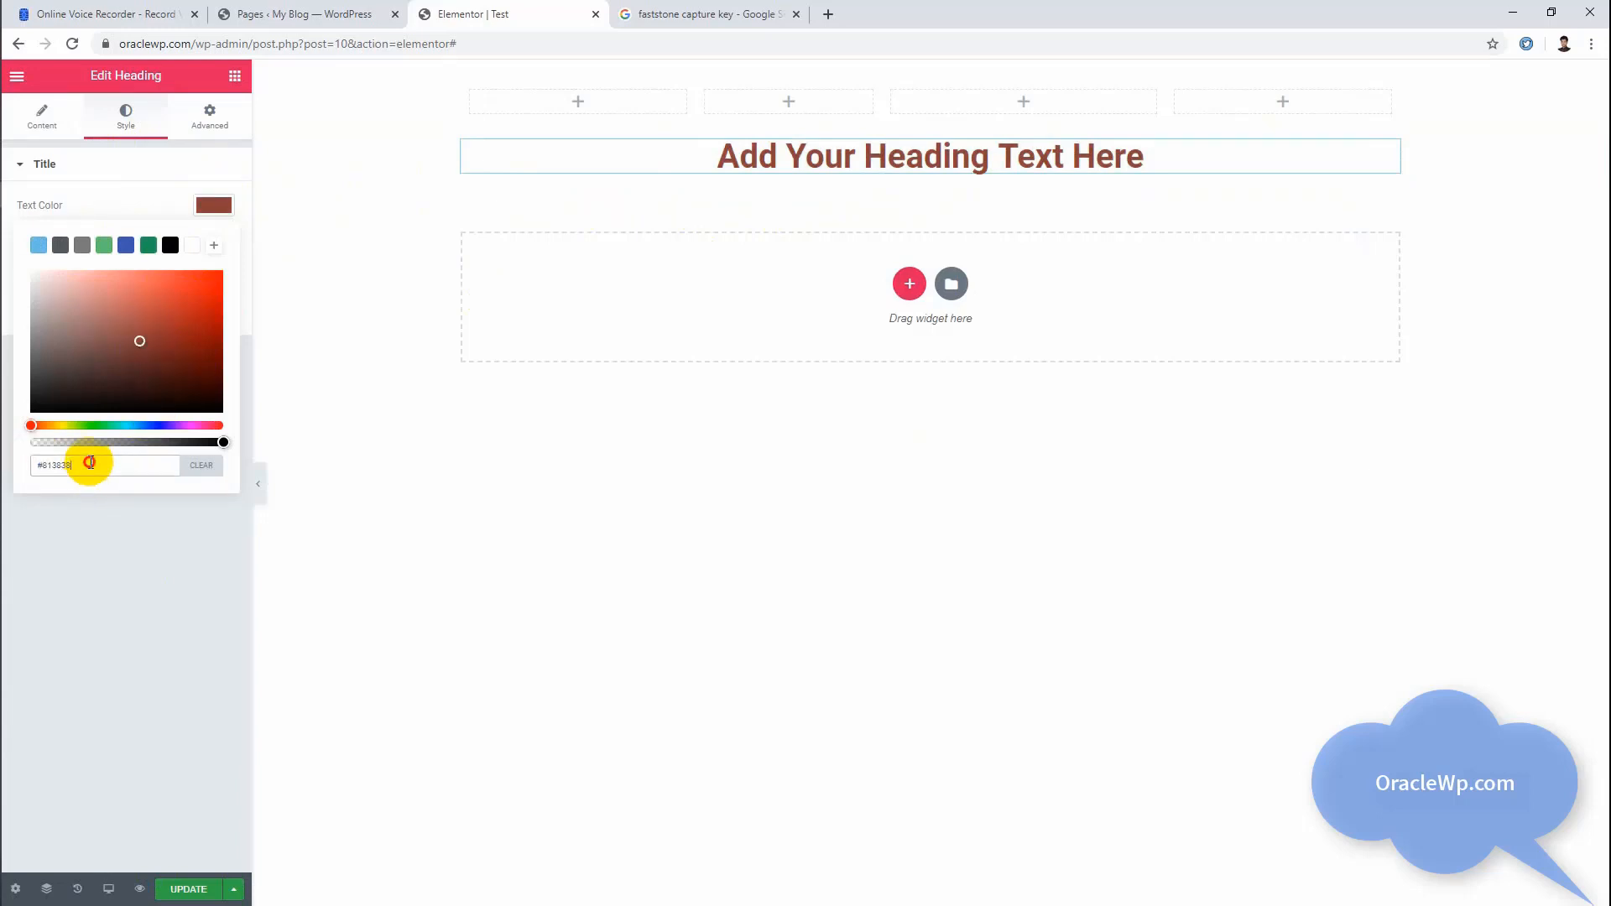
{"action": "left_click", "coordinate": [171, 249]}
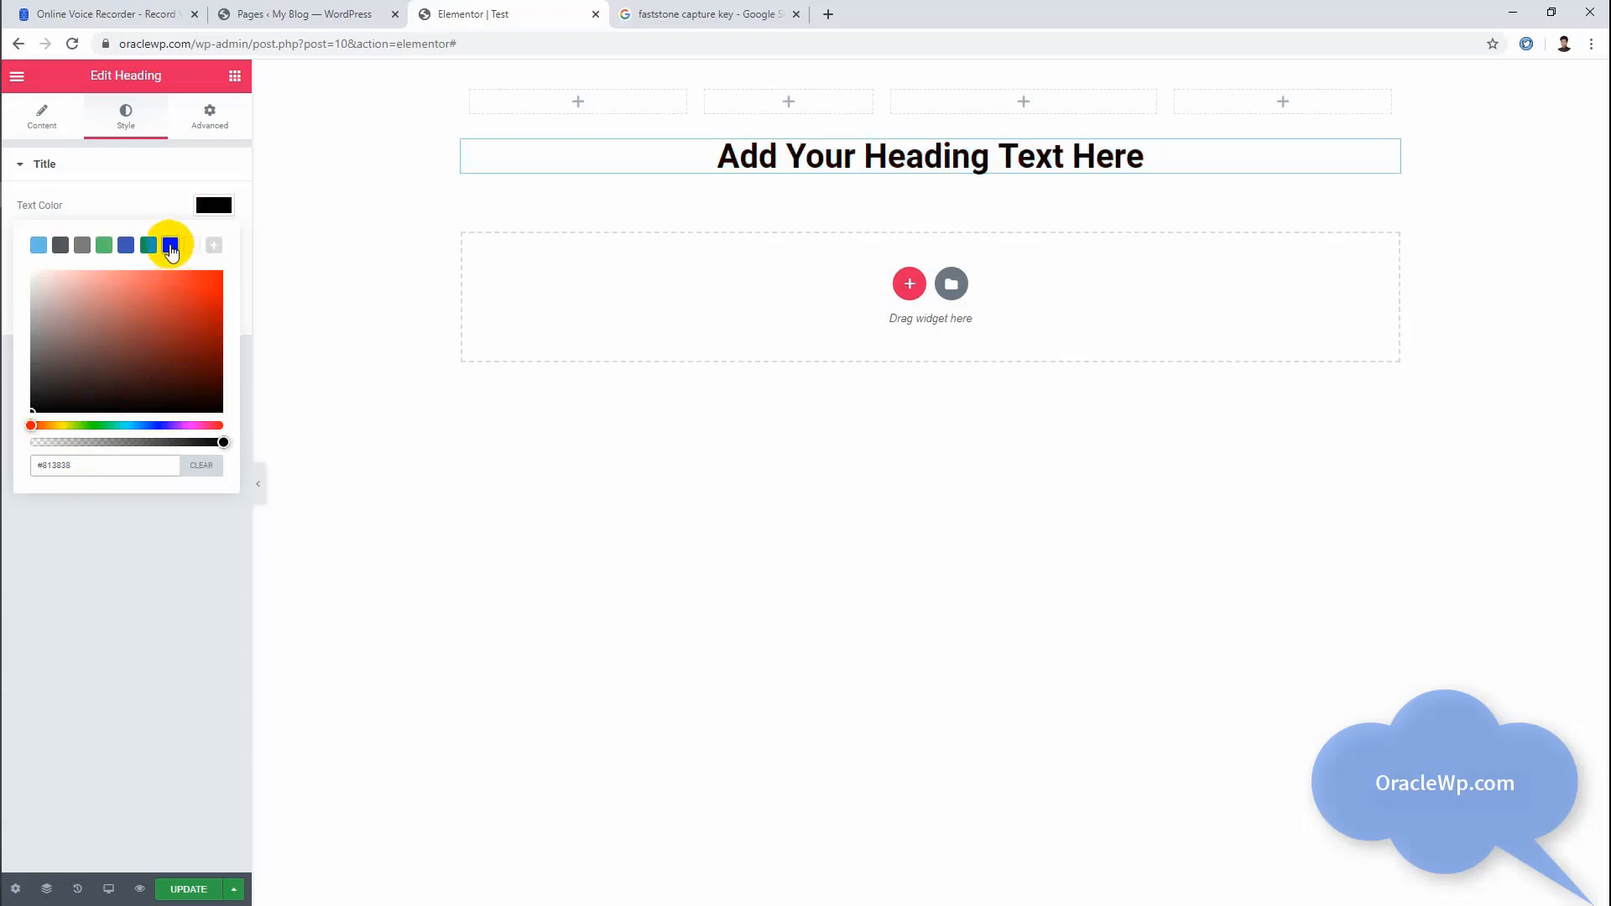
{"action": "left_click", "coordinate": [139, 560]}
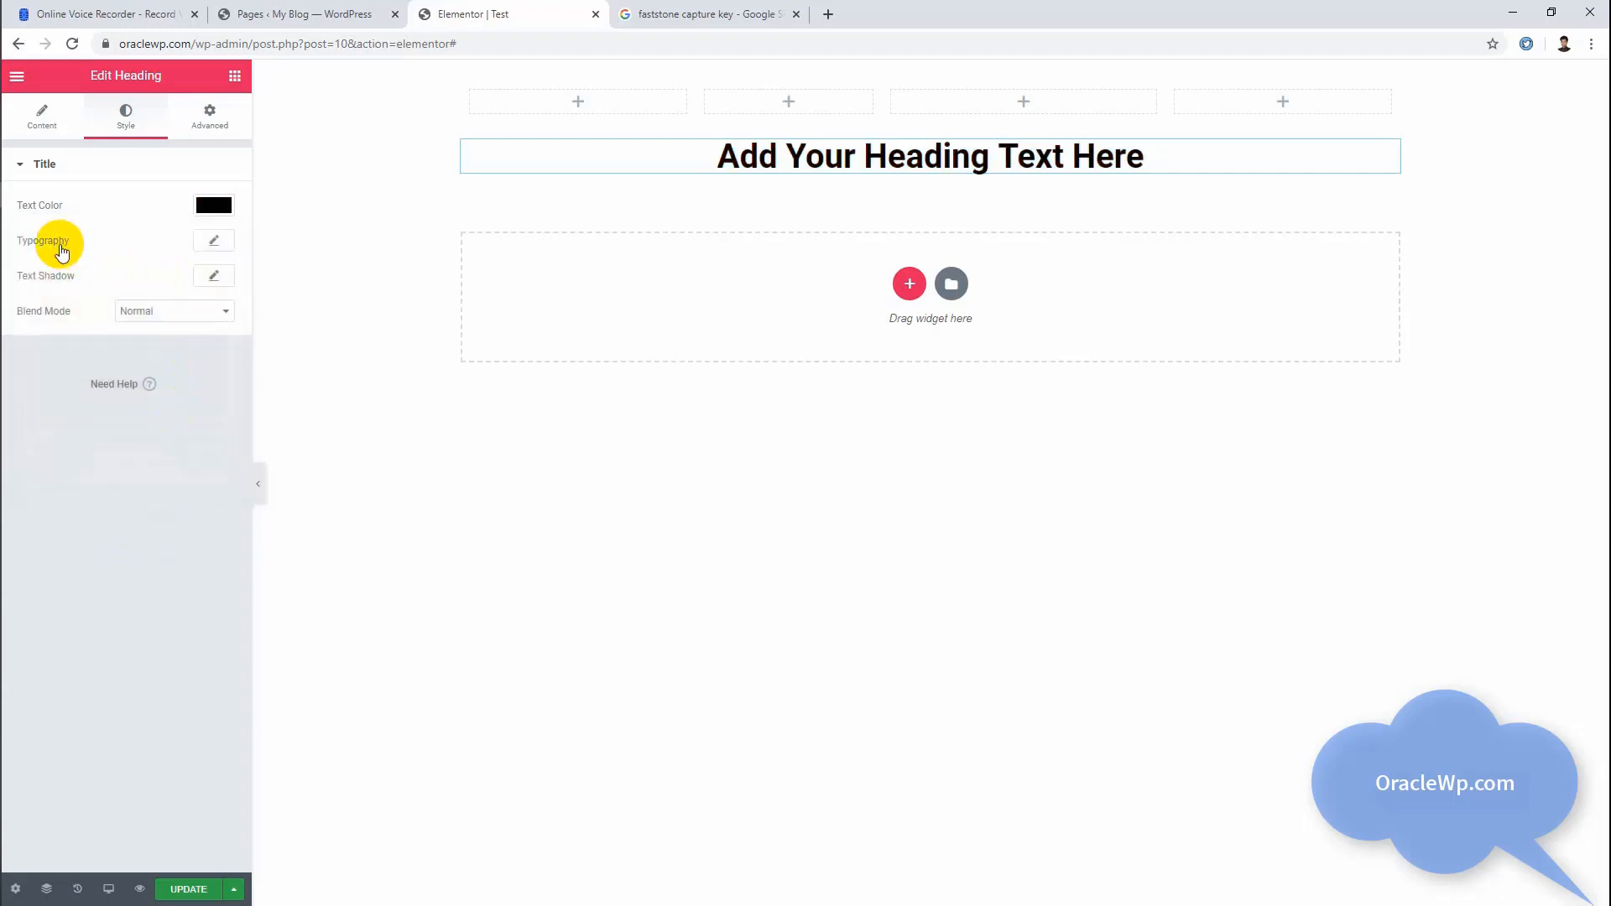
Step: Set the heading's typography to the Arial family with a desktop size of 30 px
{"action": "left_click", "coordinate": [214, 241]}
{"action": "left_click", "coordinate": [158, 293]}
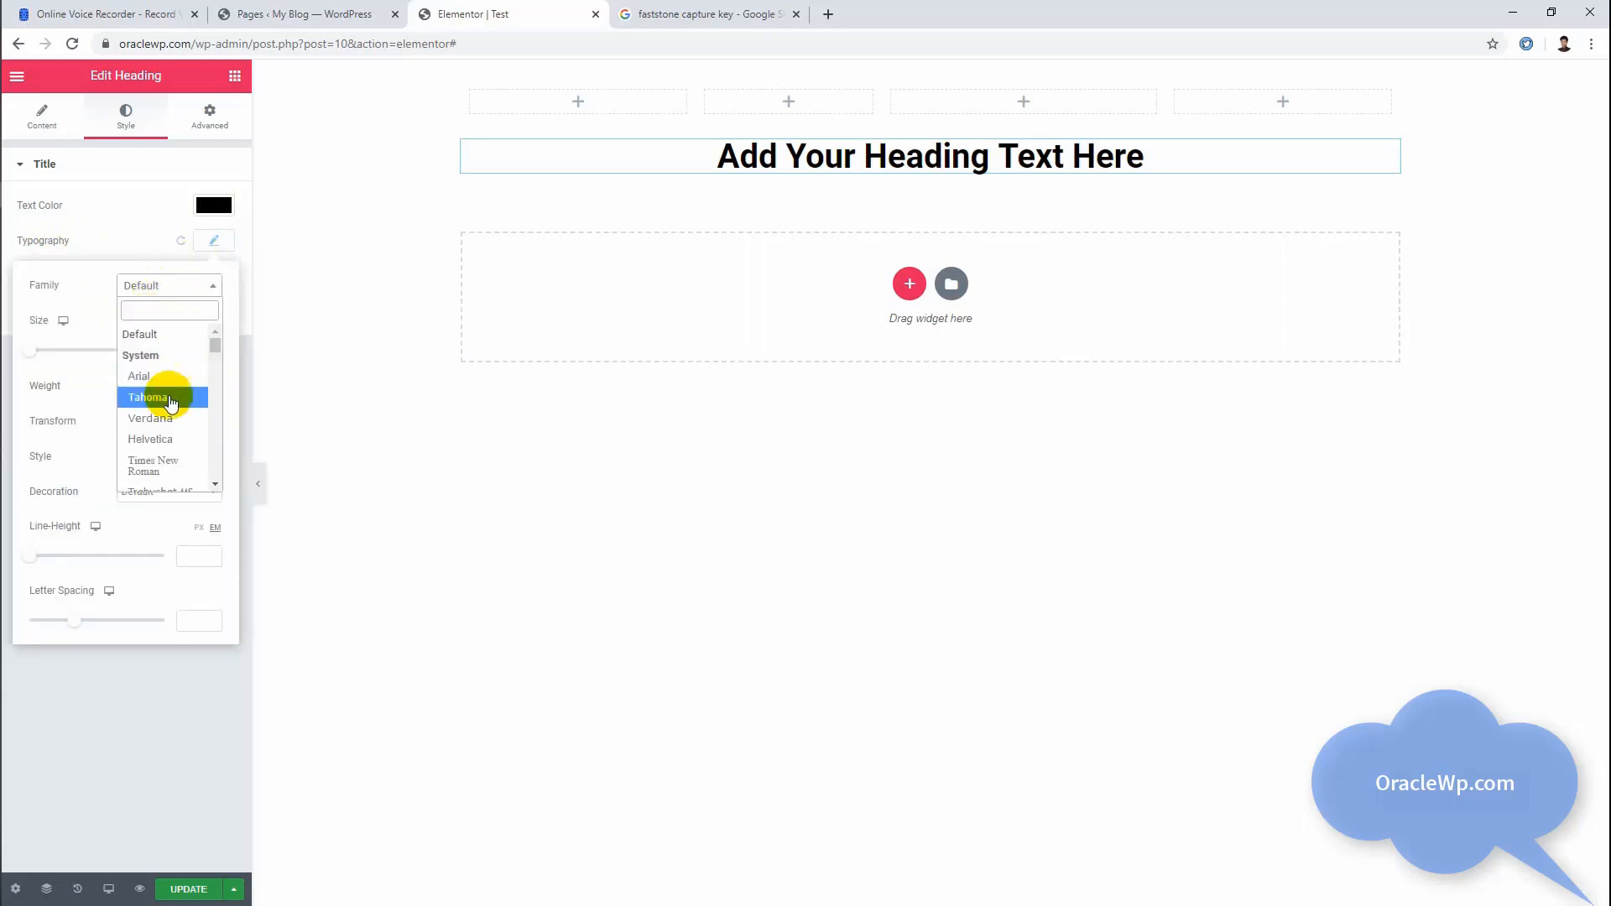
{"action": "left_click", "coordinate": [162, 371]}
{"action": "left_click", "coordinate": [191, 351]}
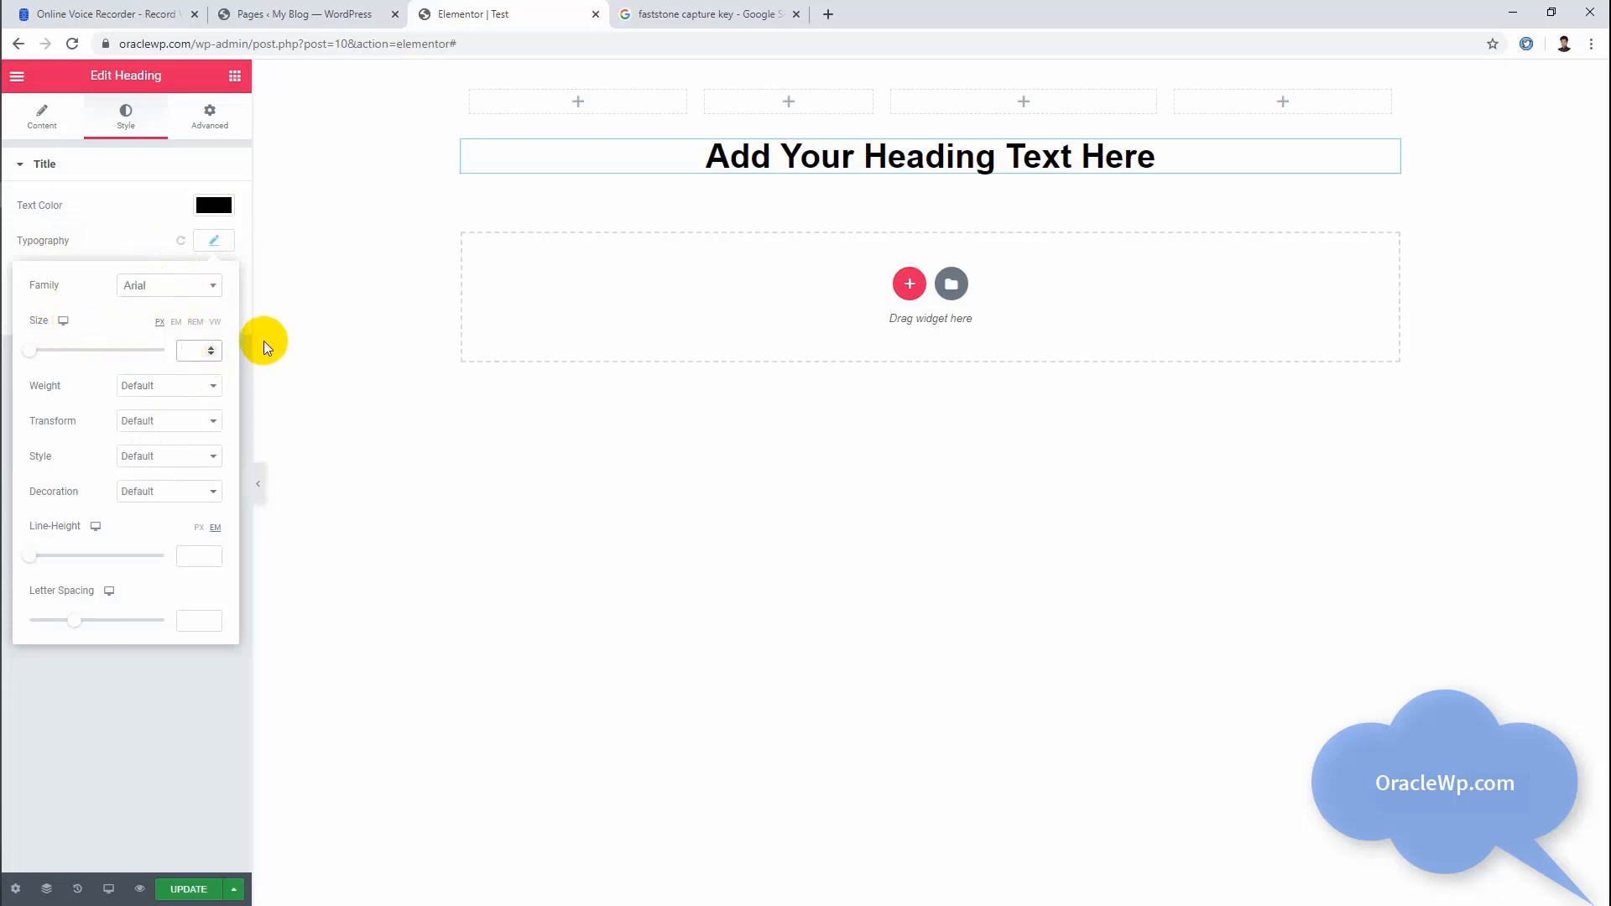
{"action": "type", "text": "30"}
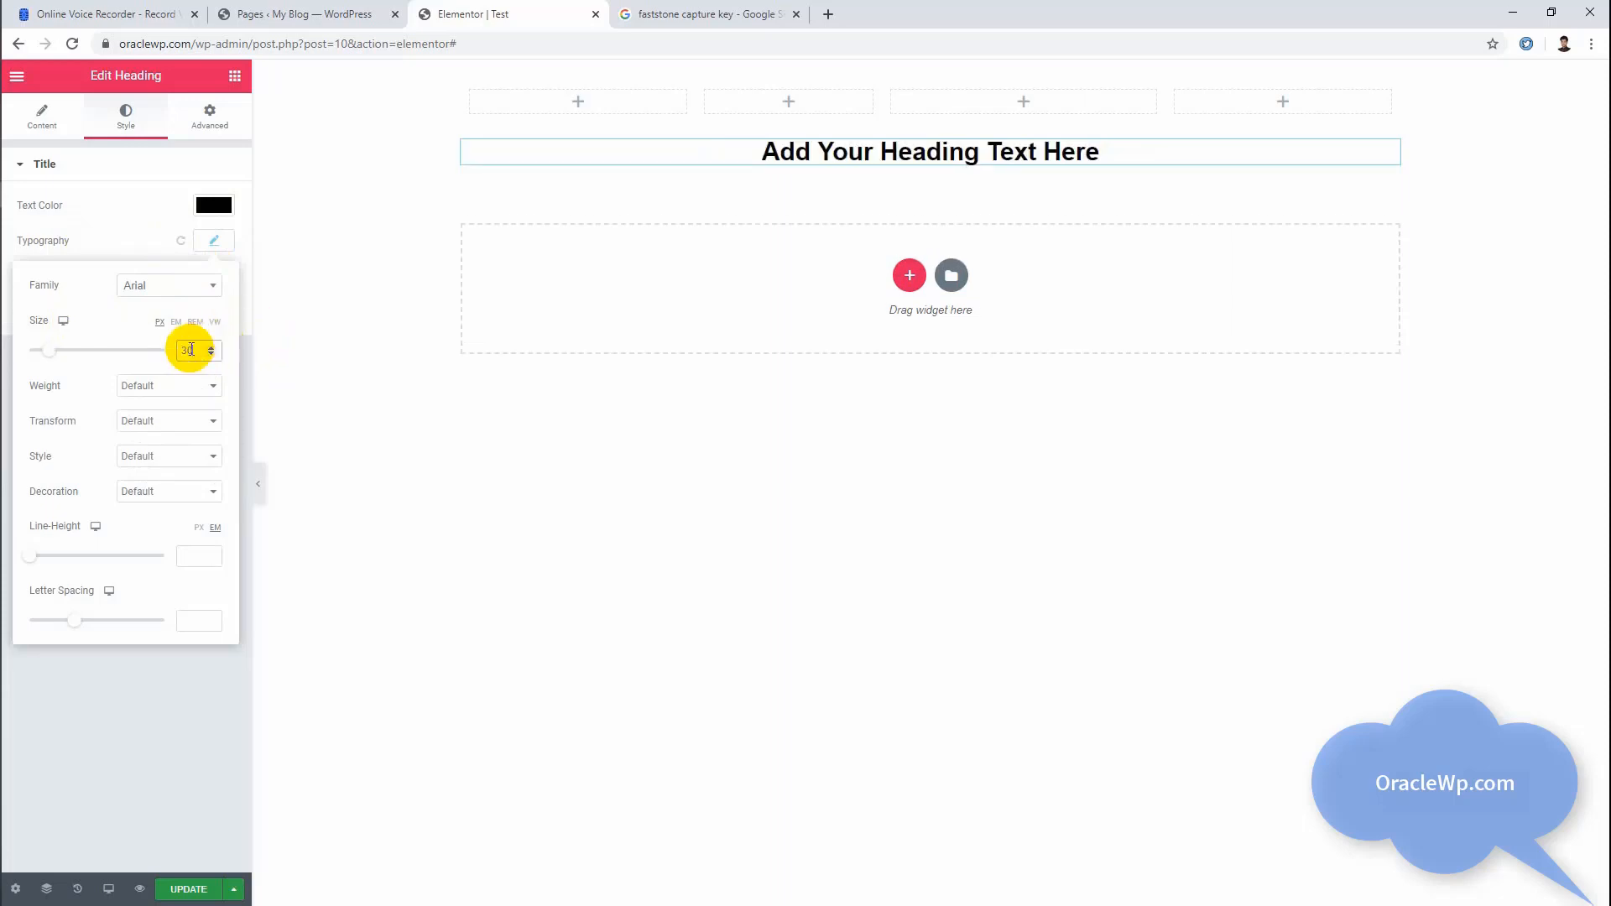
Step: Set the heading's font size for the Tablet view to 20 px
{"action": "left_click", "coordinate": [62, 322]}
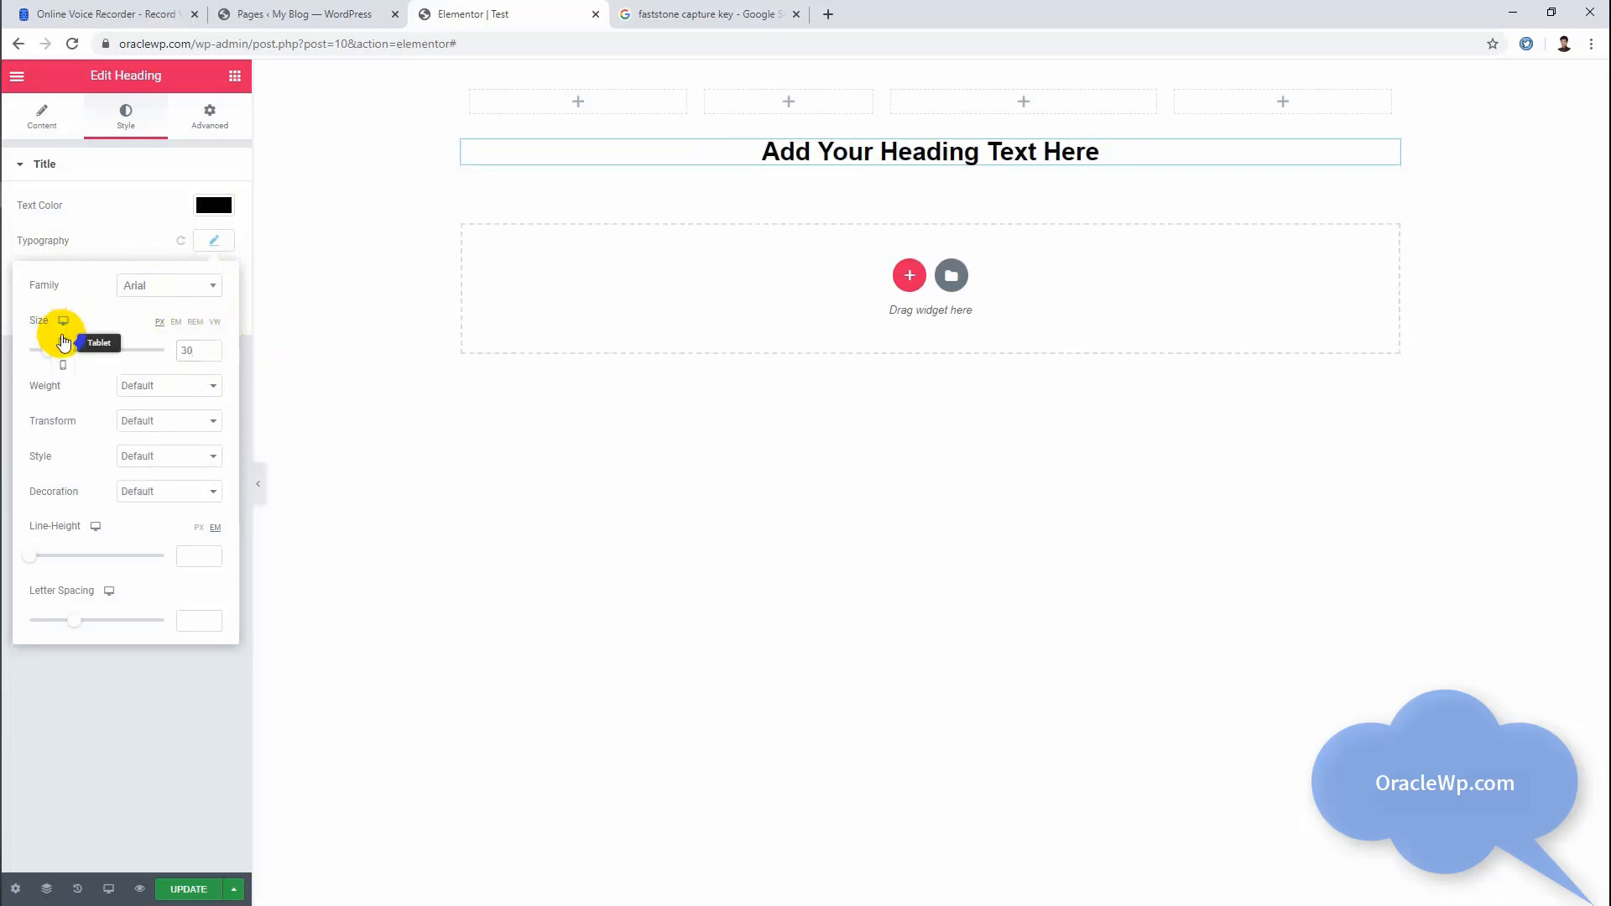
{"action": "left_click", "coordinate": [60, 340]}
{"action": "left_click", "coordinate": [189, 349]}
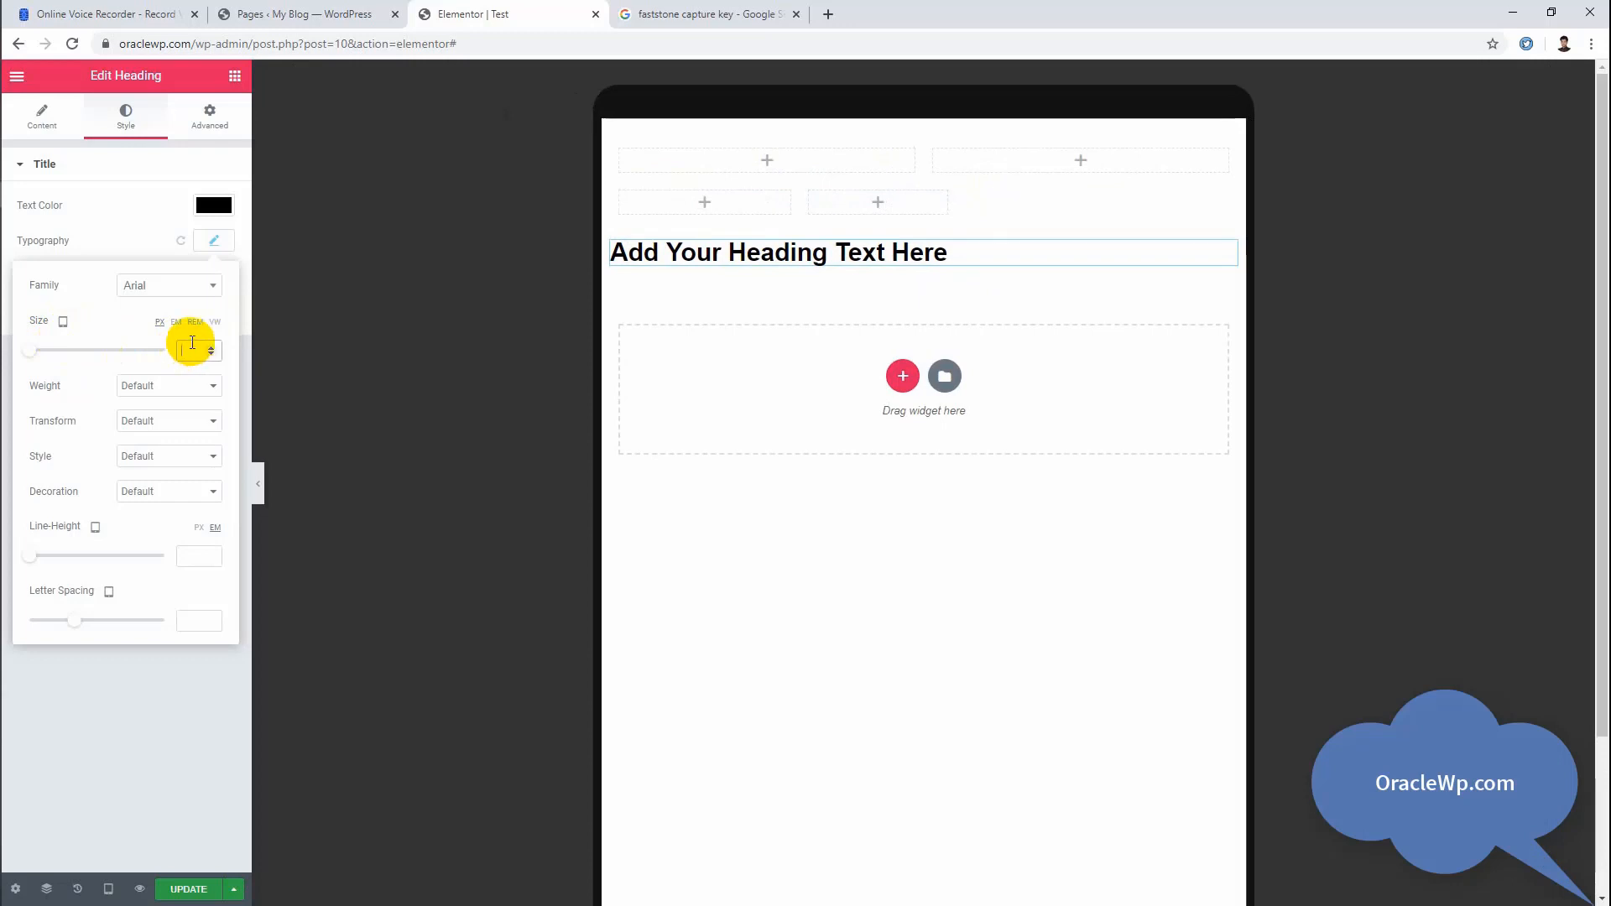
{"action": "type", "text": "22"}
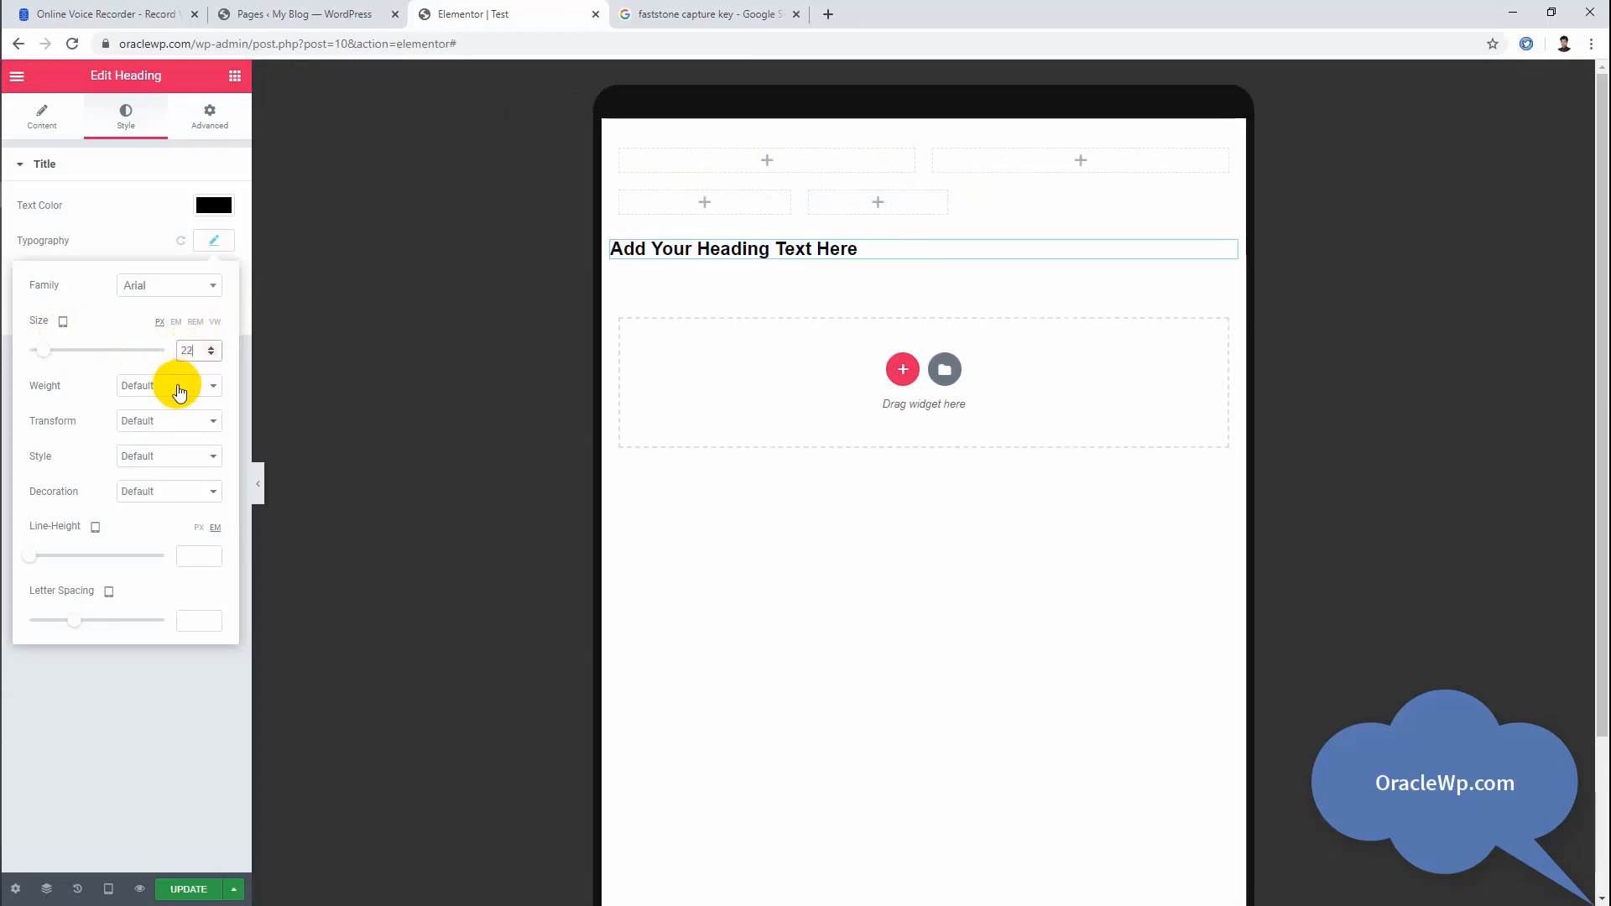
{"action": "key", "text": "BackSpace"}
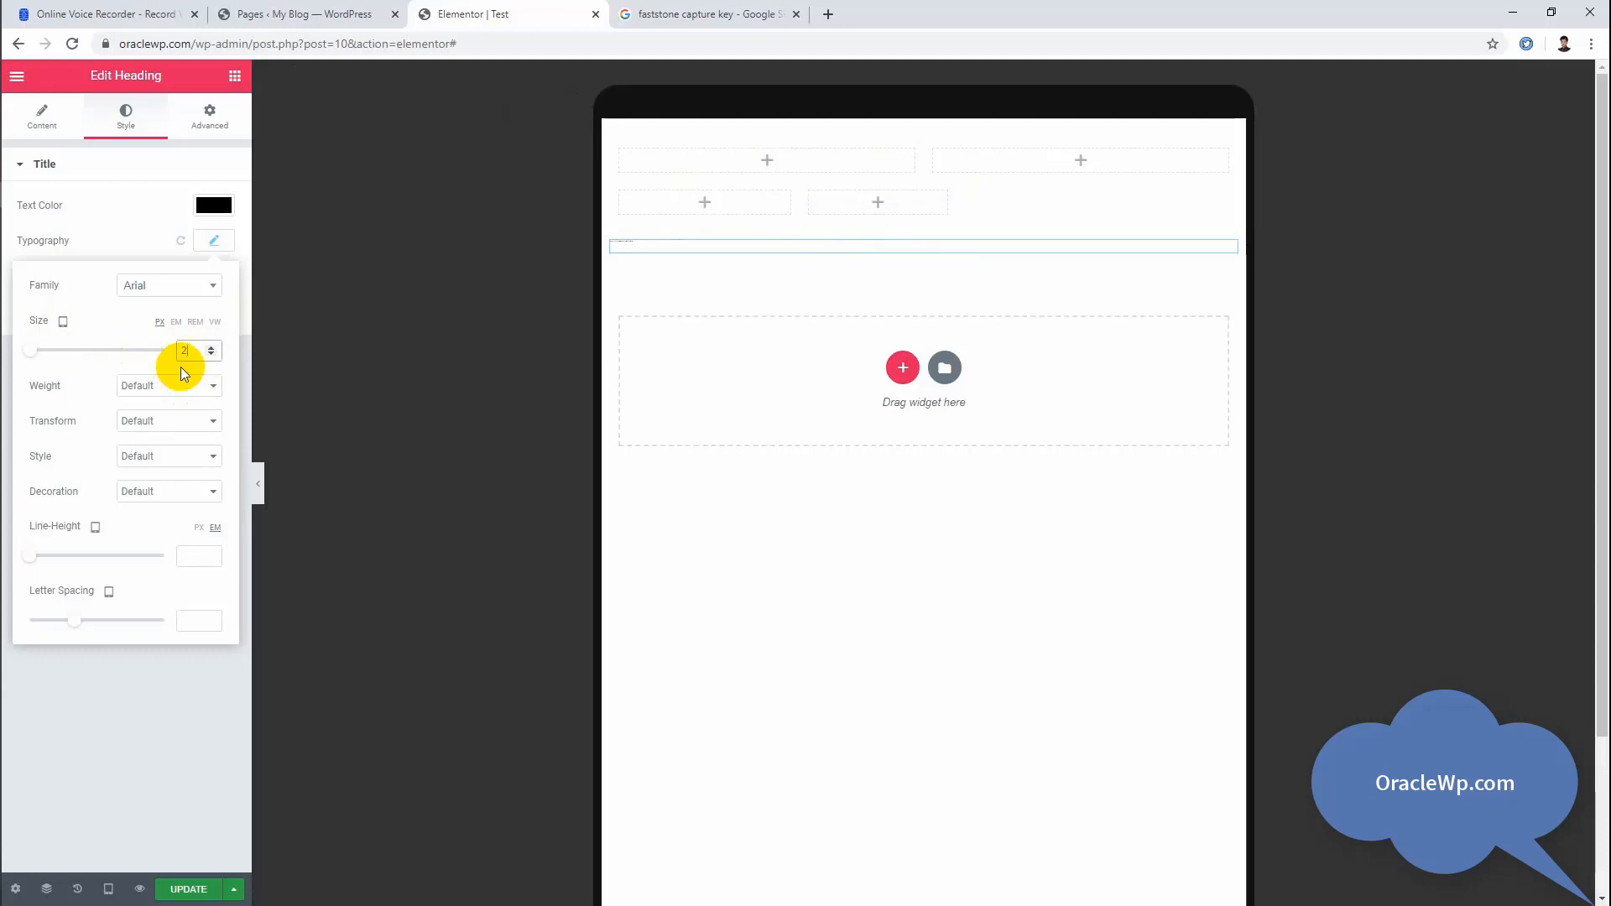
{"action": "type", "text": "0"}
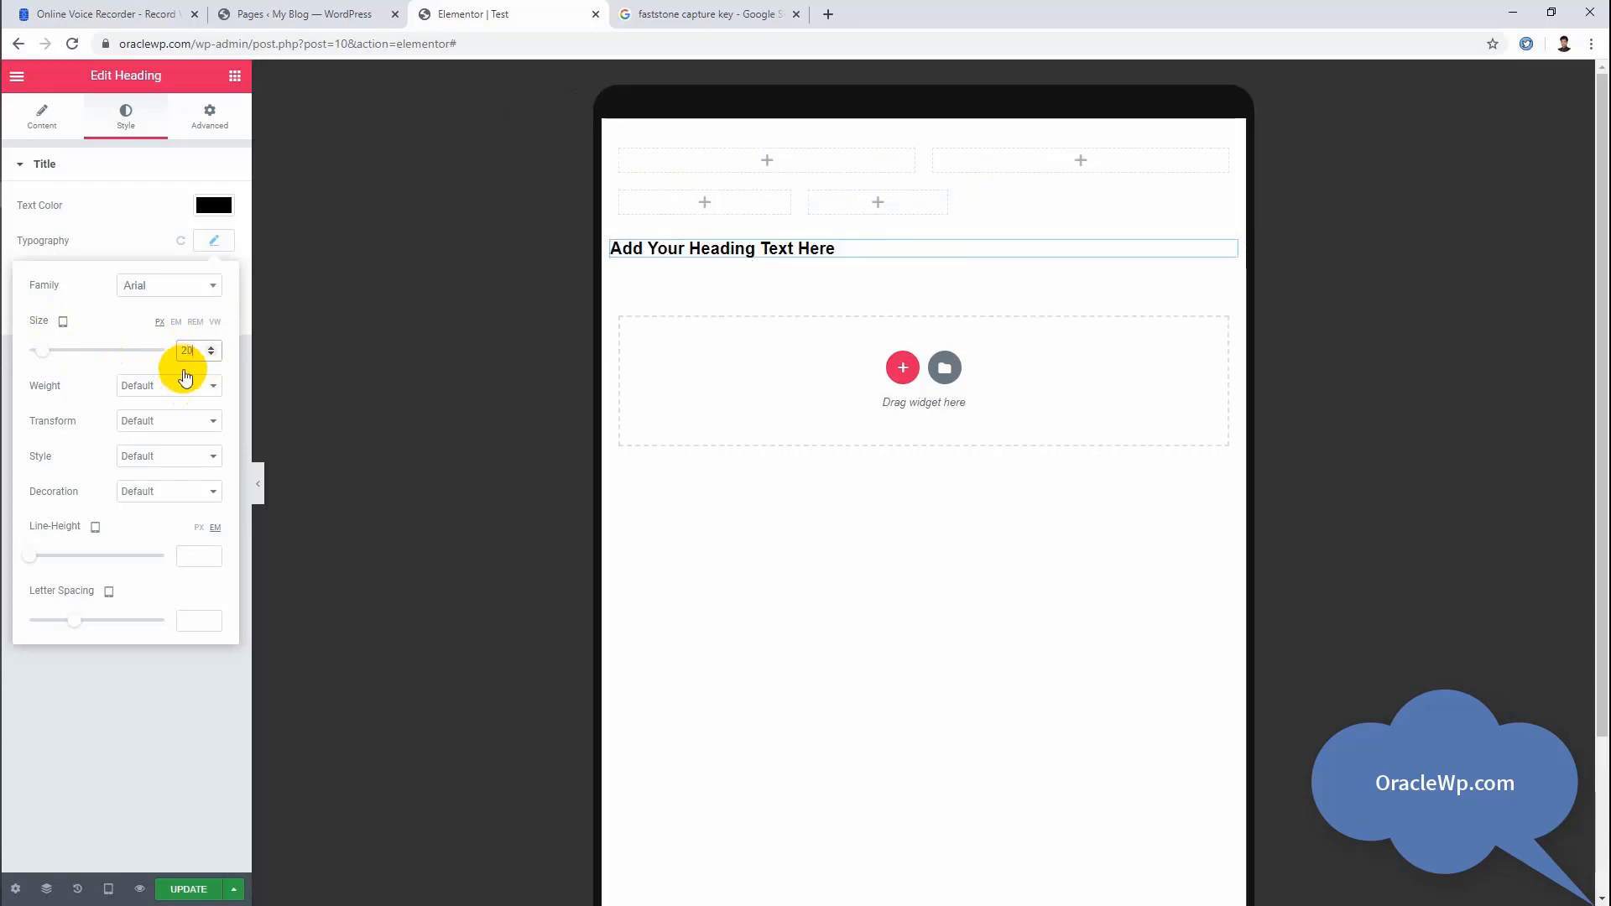
{"action": "left_click", "coordinate": [162, 389]}
{"action": "left_click", "coordinate": [162, 389]}
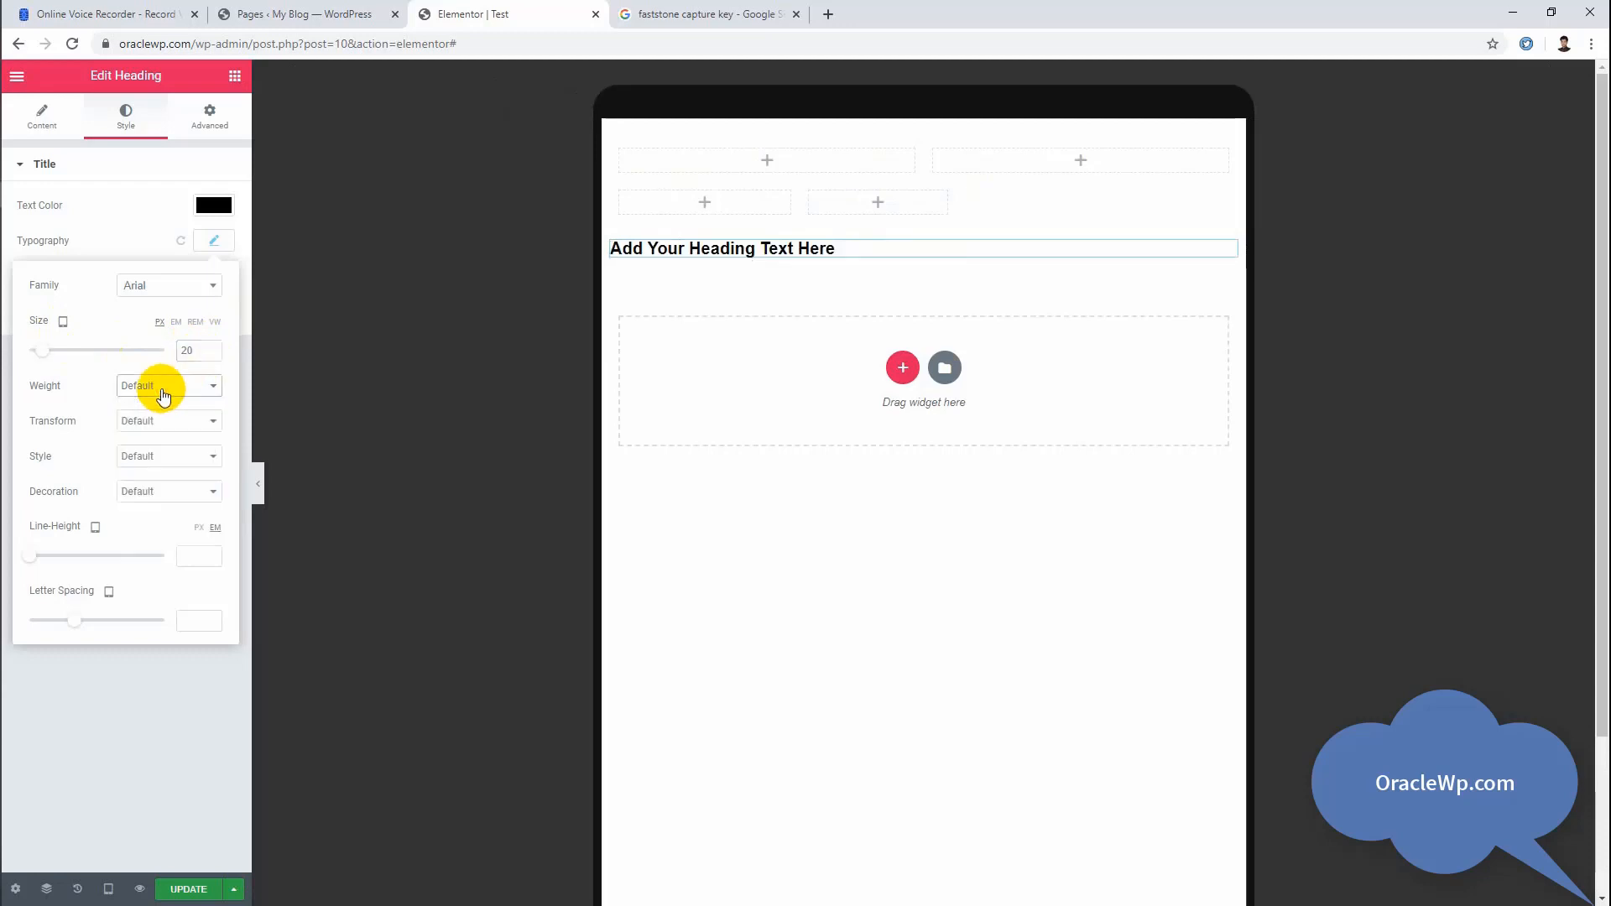
Step: Set the heading's font size for the Mobile view to 16 px and return the preview to Desktop
{"action": "left_click", "coordinate": [67, 342]}
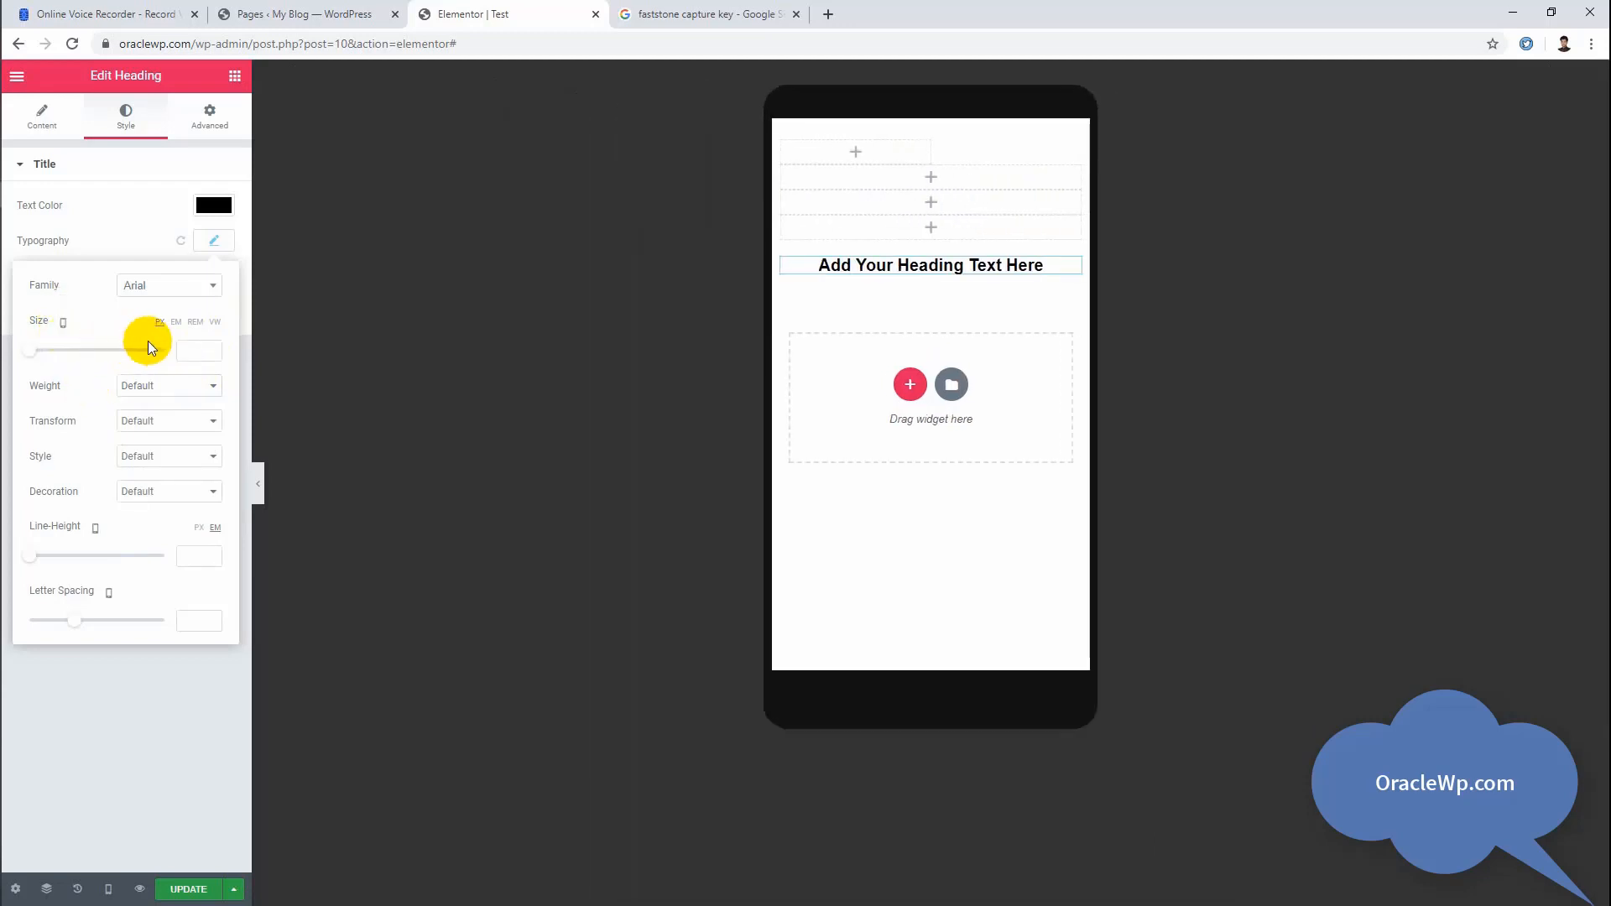
{"action": "left_click", "coordinate": [185, 344]}
{"action": "type", "text": "16"}
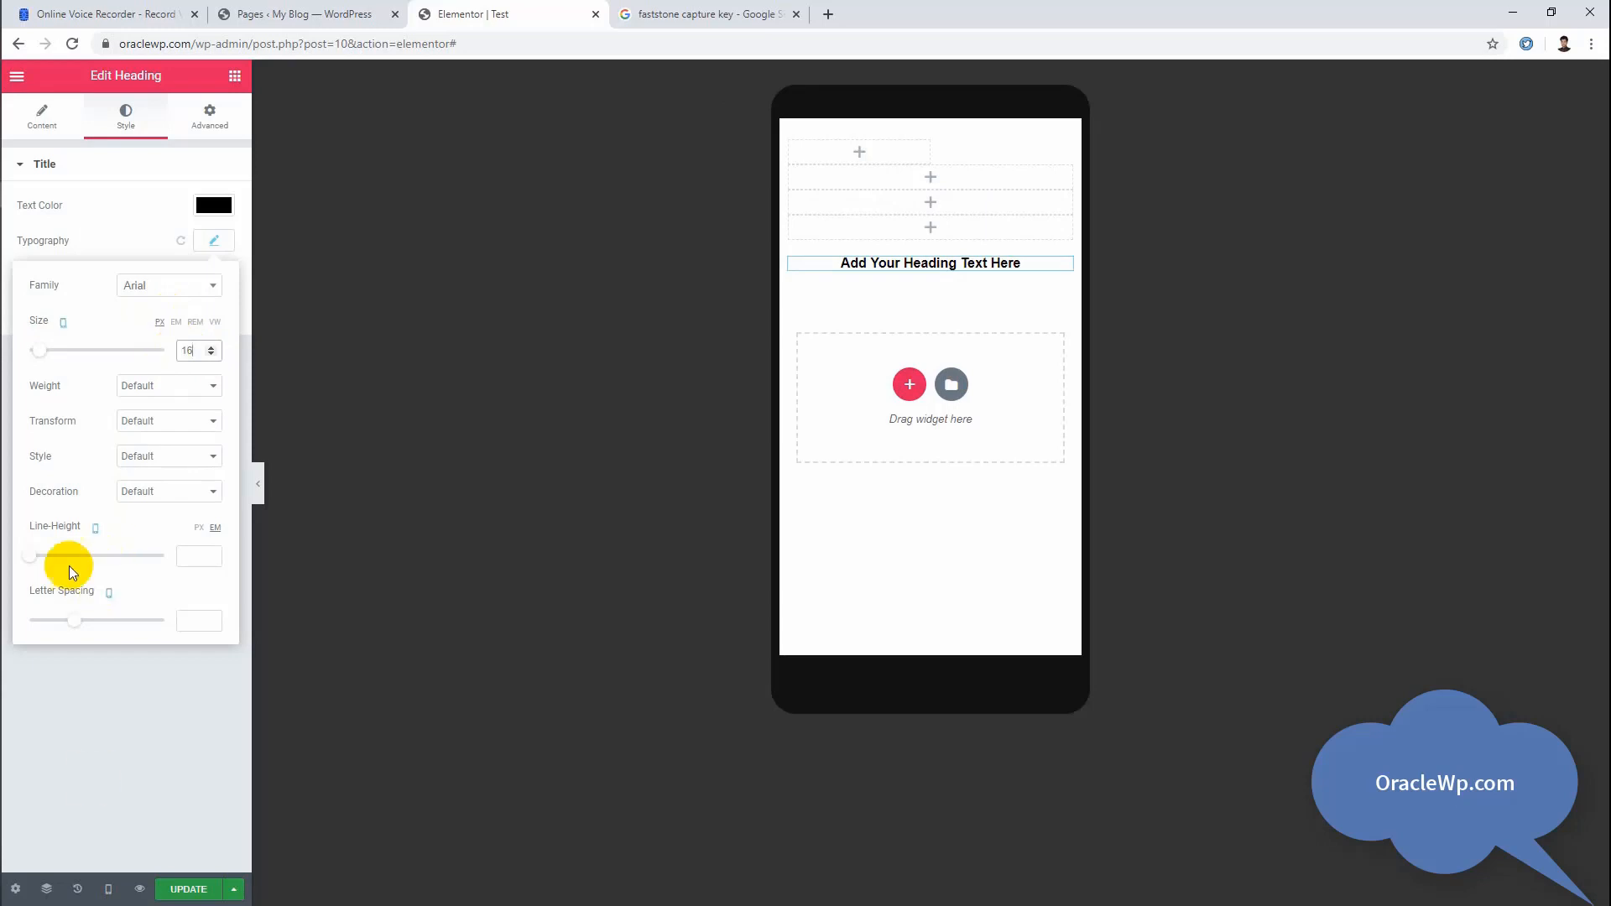
{"action": "mouse_move", "coordinate": [63, 319]}
{"action": "left_click", "coordinate": [59, 275]}
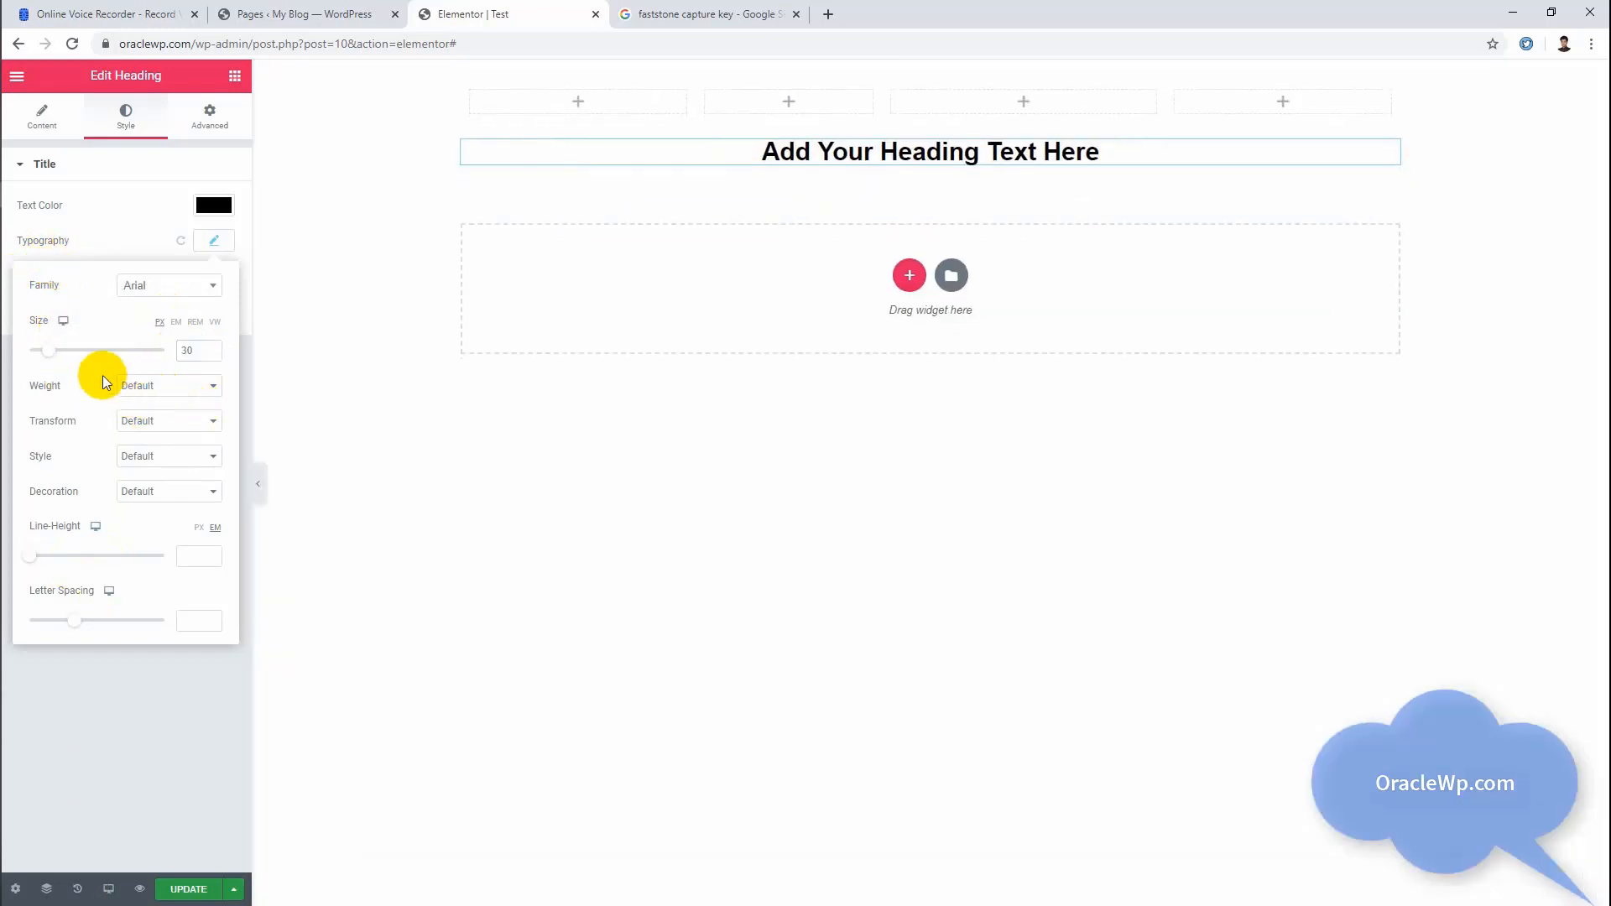
Step: Set the heading's font weight to 600 and its text transform to Capitalize
{"action": "left_click", "coordinate": [134, 385]}
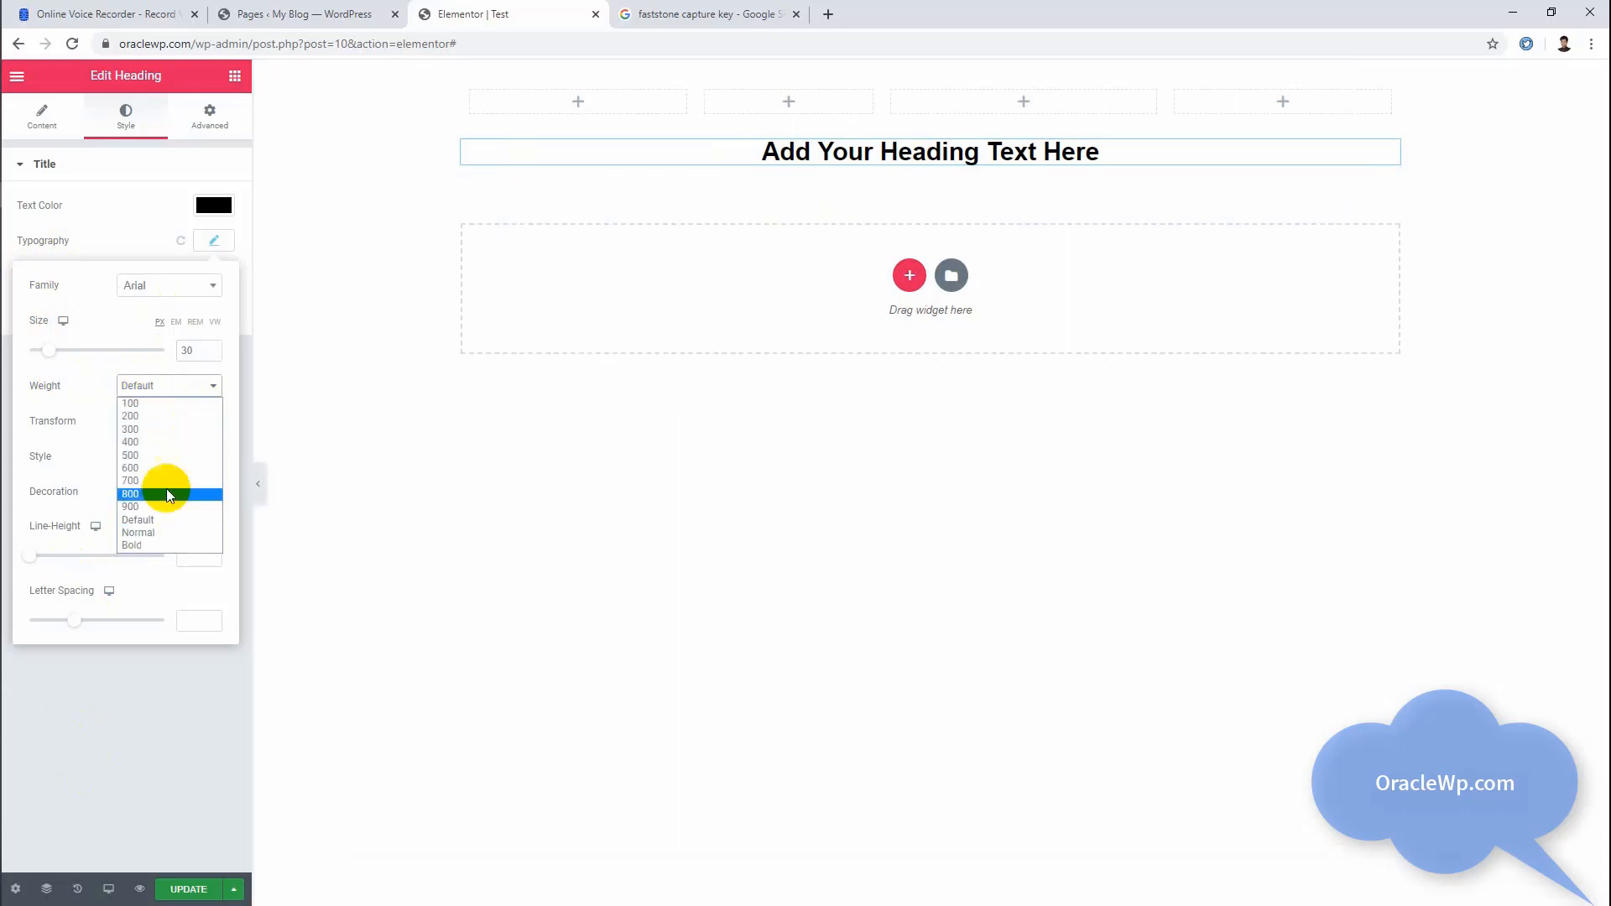
{"action": "left_click", "coordinate": [158, 467]}
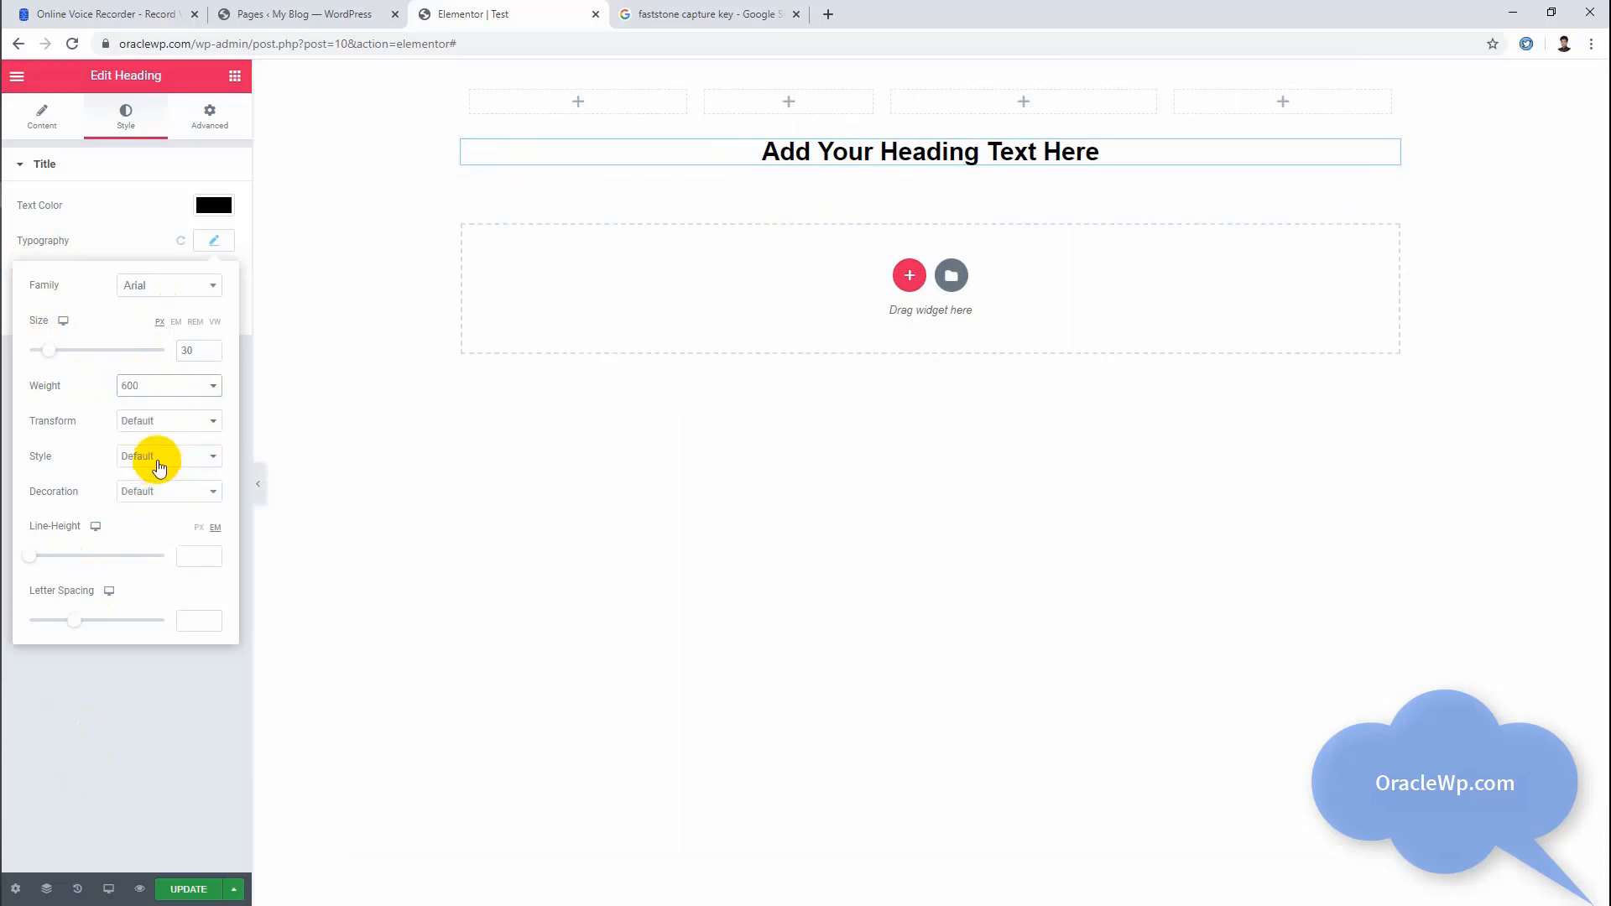
{"action": "left_click", "coordinate": [148, 424]}
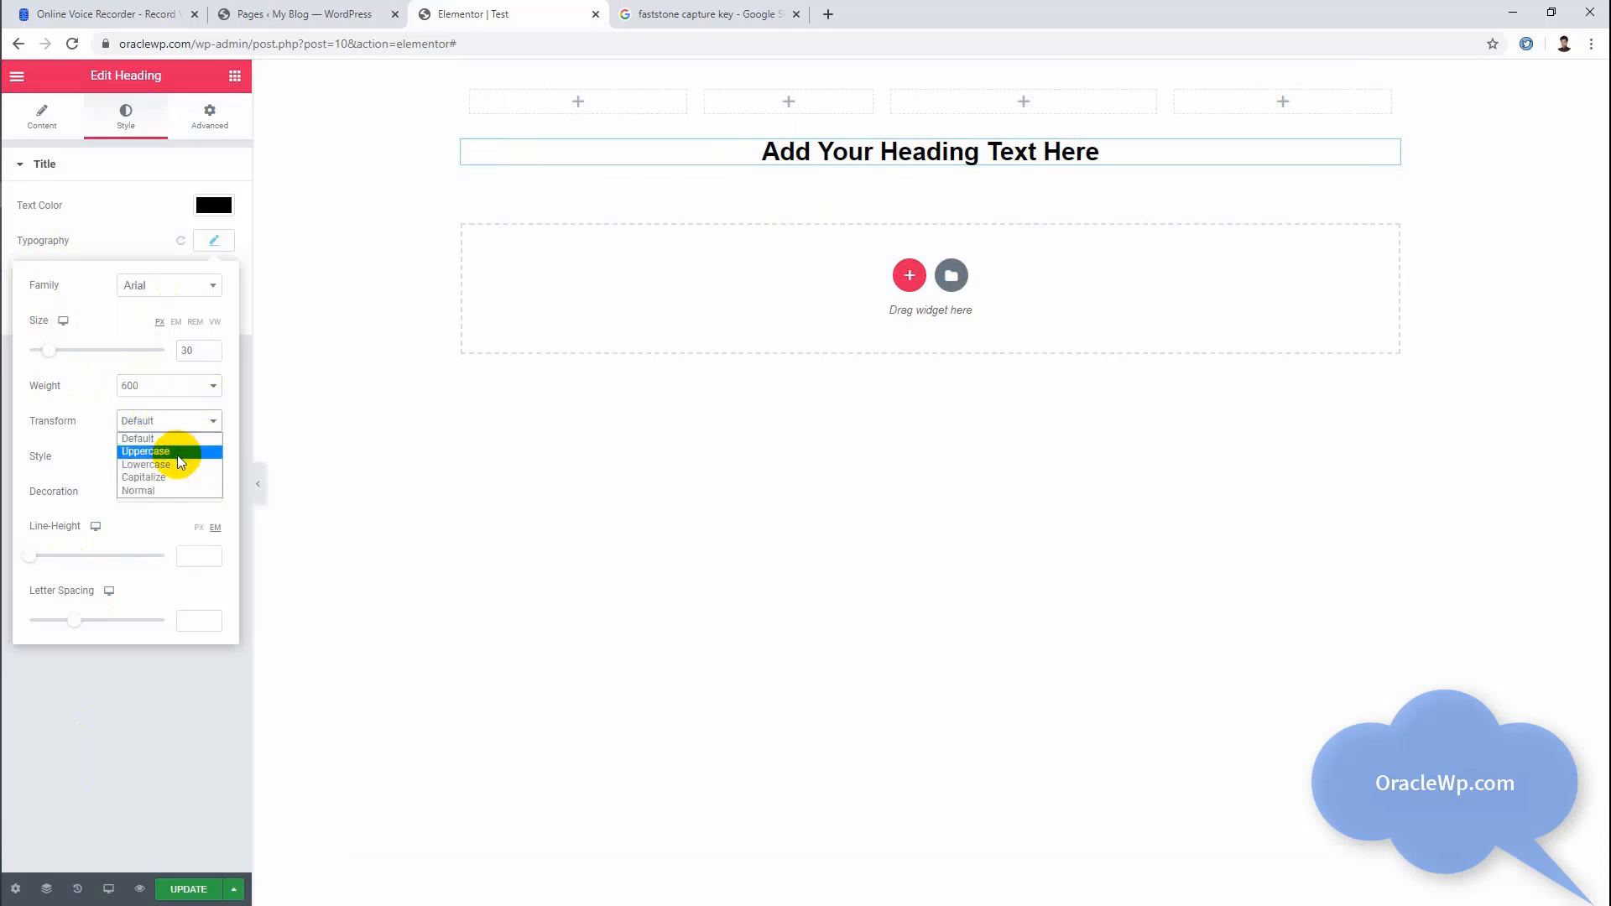
{"action": "left_click", "coordinate": [153, 477]}
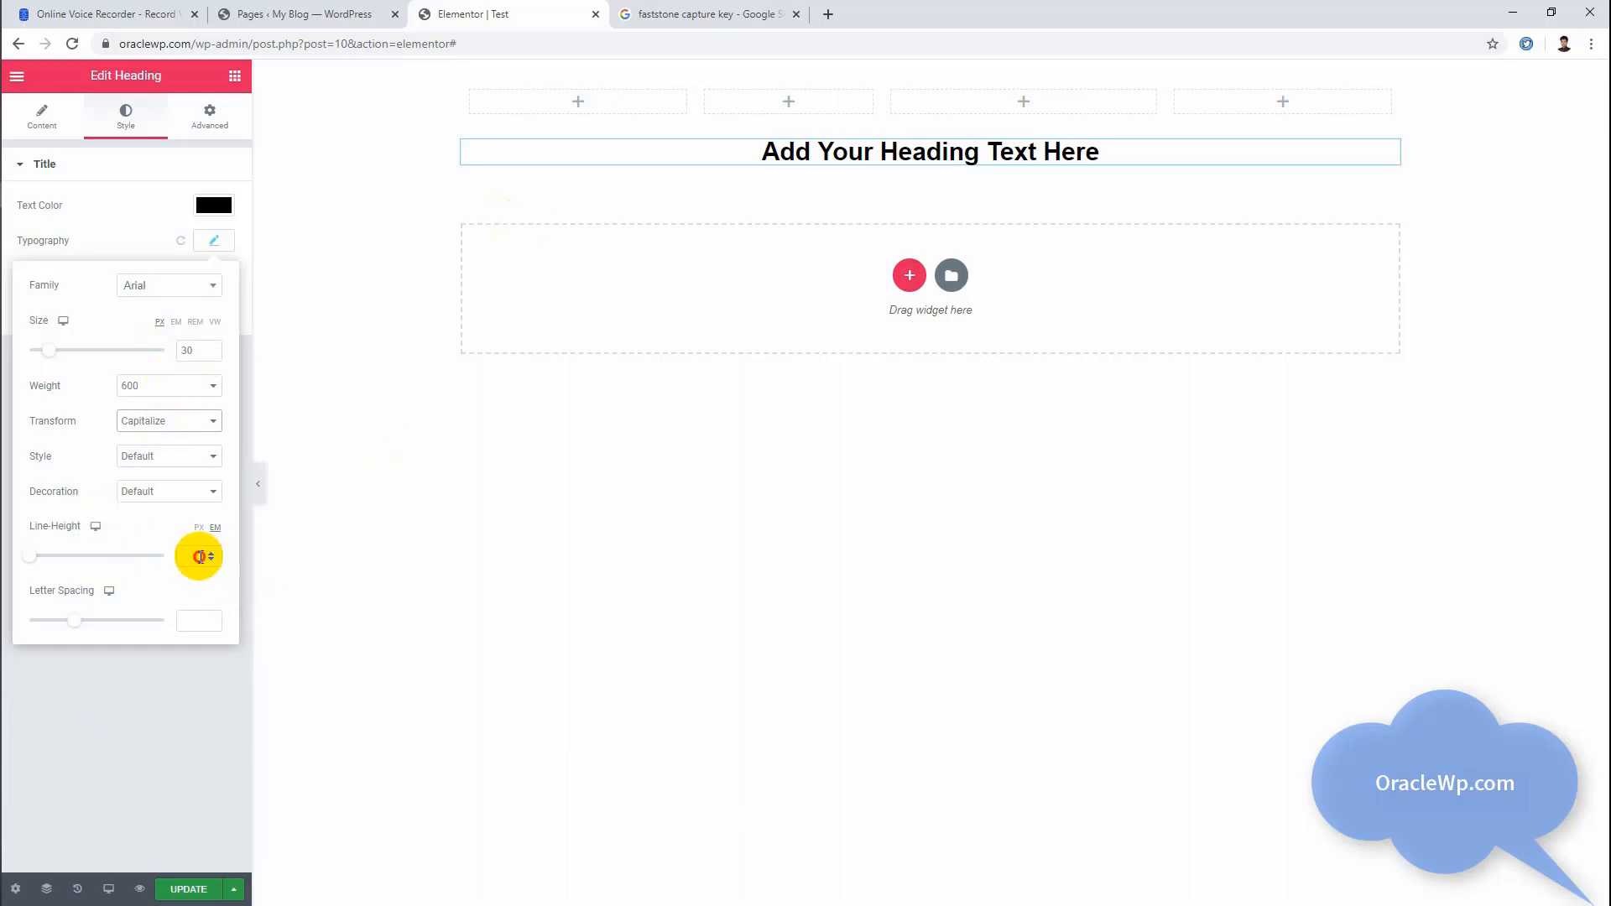
{"action": "left_click", "coordinate": [189, 619]}
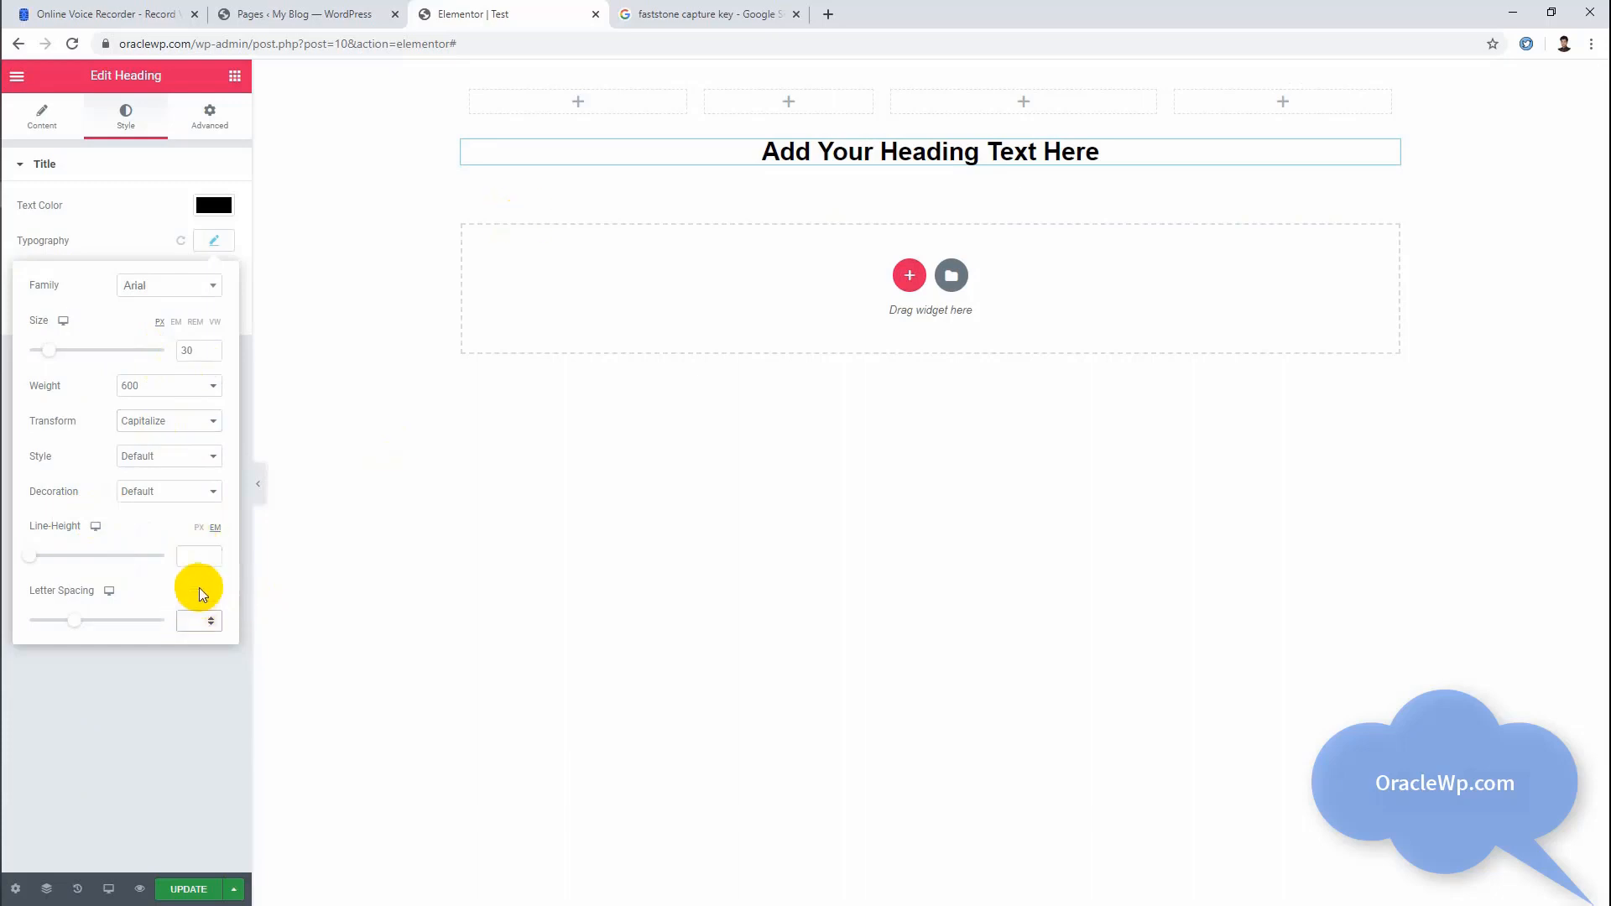
{"action": "left_click", "coordinate": [910, 158]}
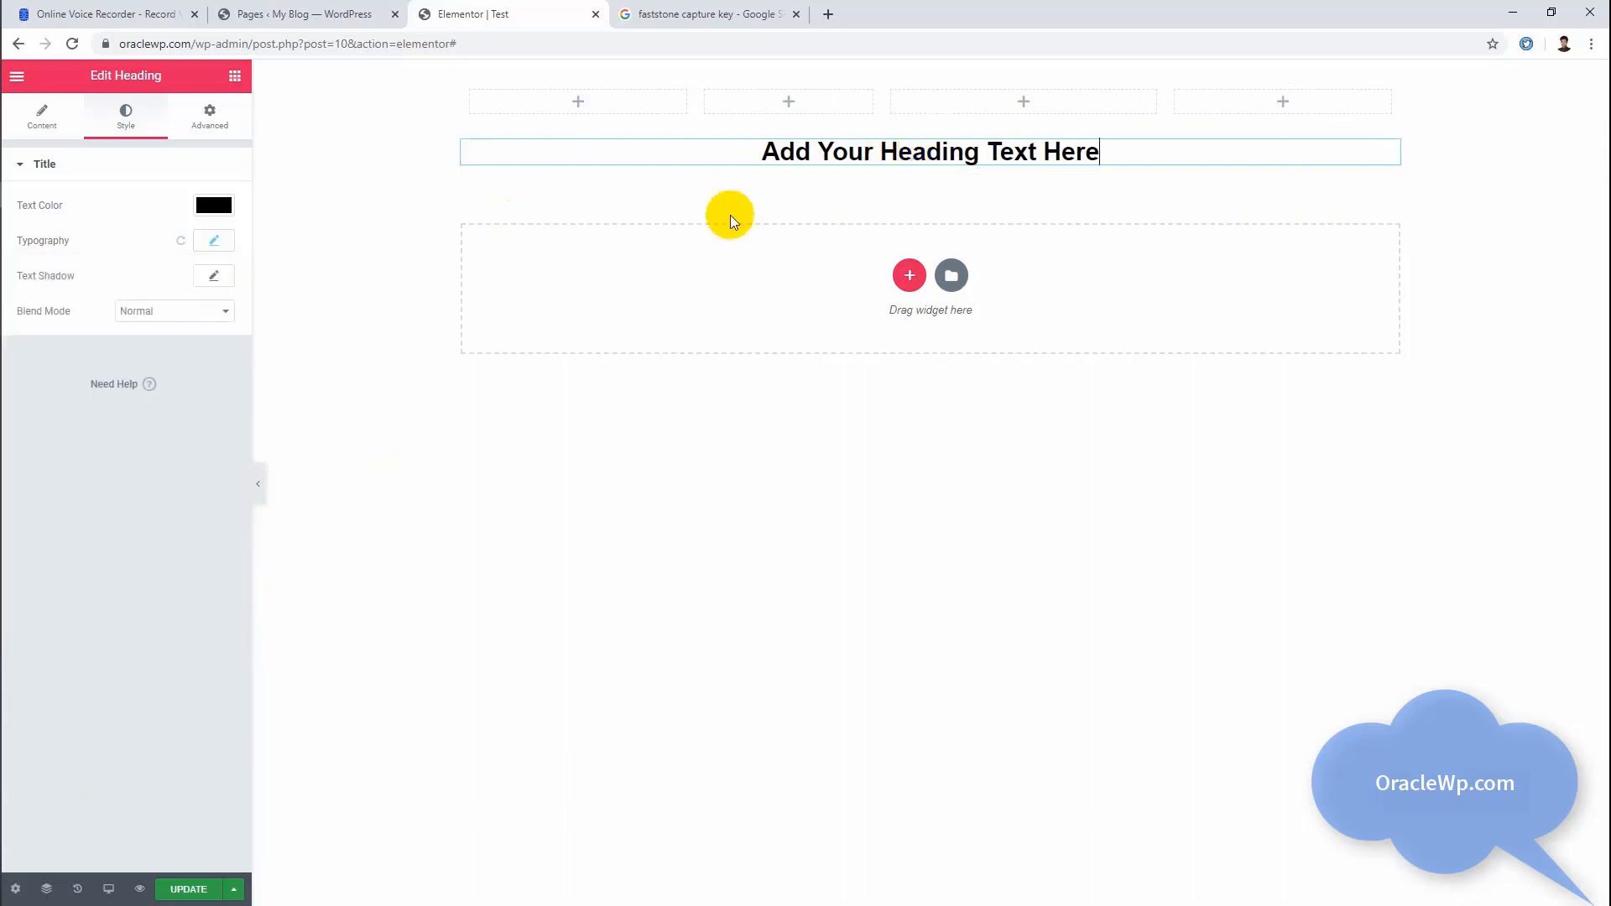
Step: Try a 20 px margin on all sides of the heading and switch the margin unit to percent
{"action": "left_click", "coordinate": [211, 122]}
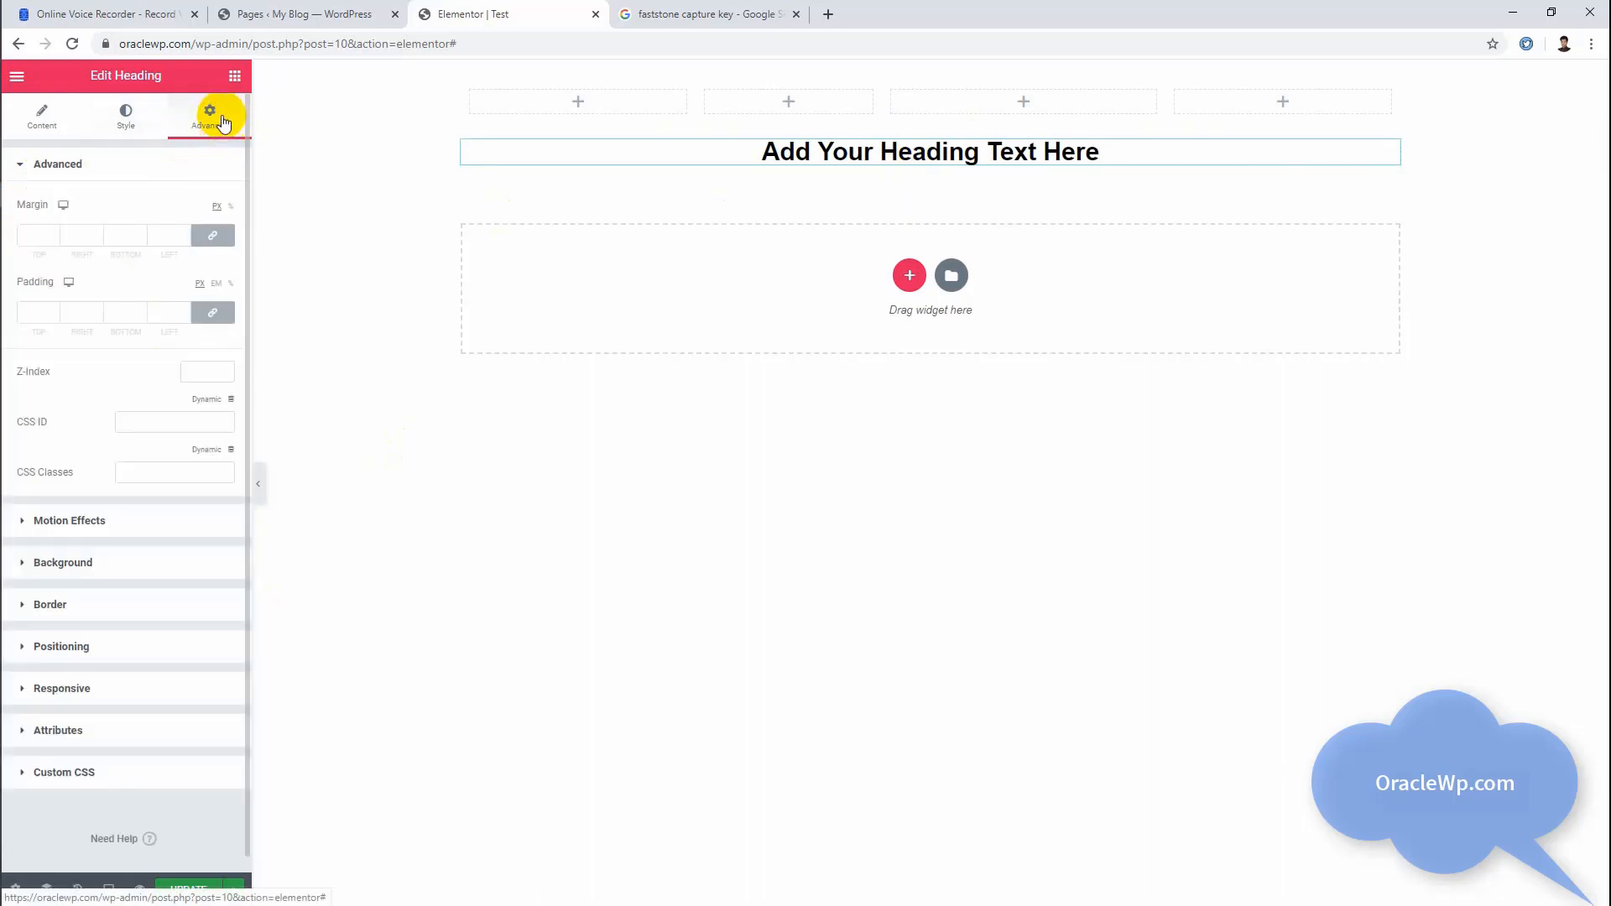
{"action": "left_click", "coordinate": [46, 237]}
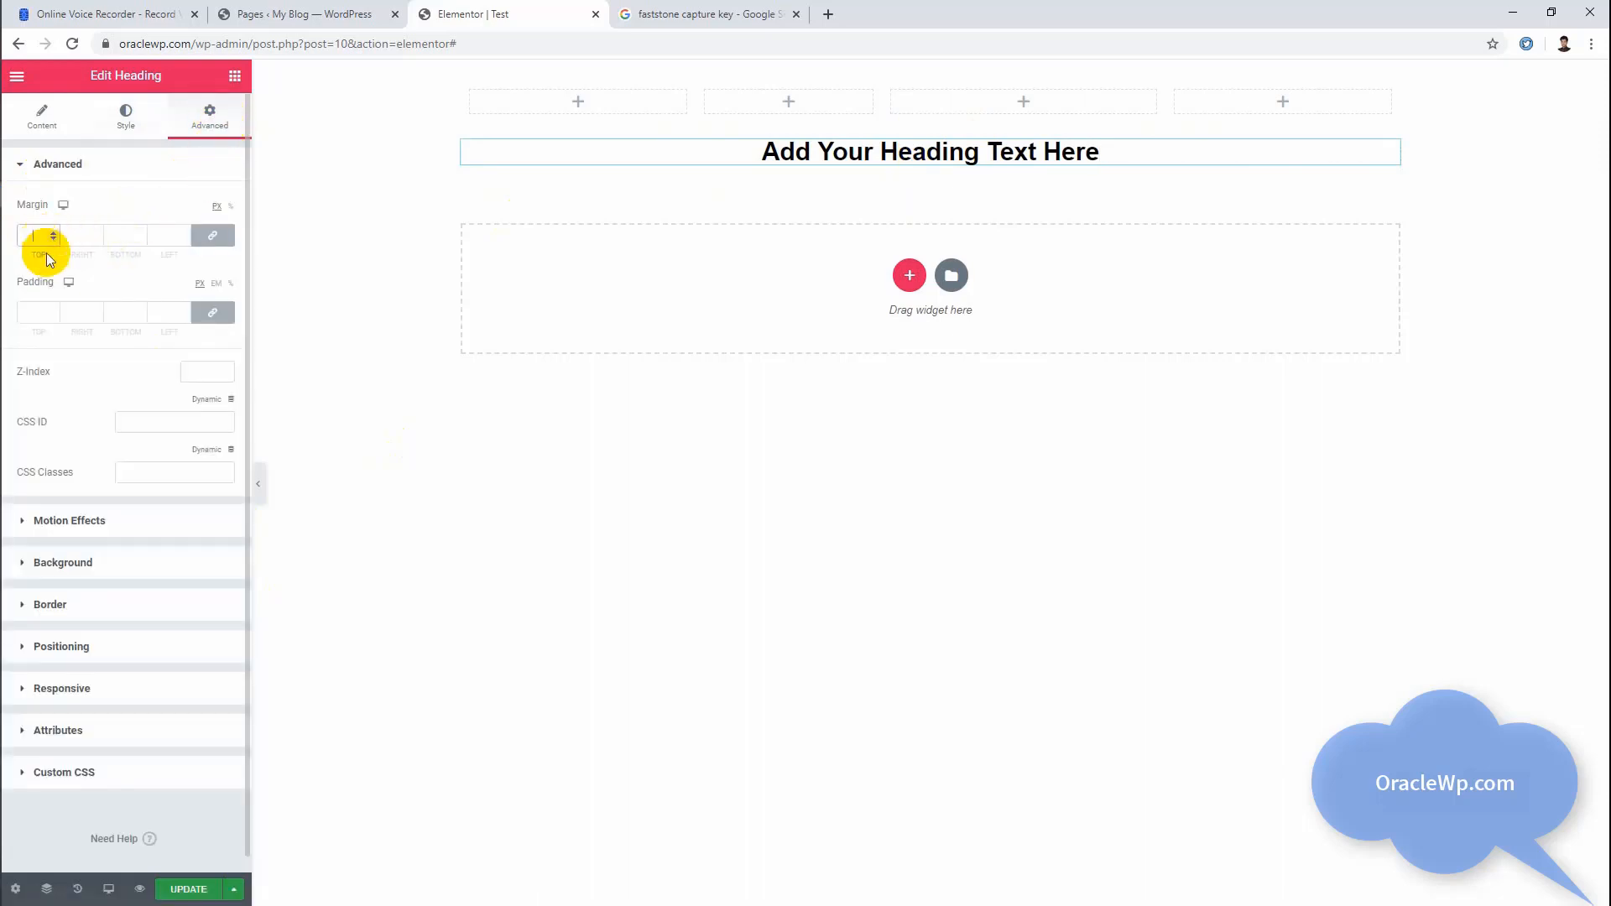
{"action": "left_click", "coordinate": [42, 310]}
{"action": "type", "text": "20"}
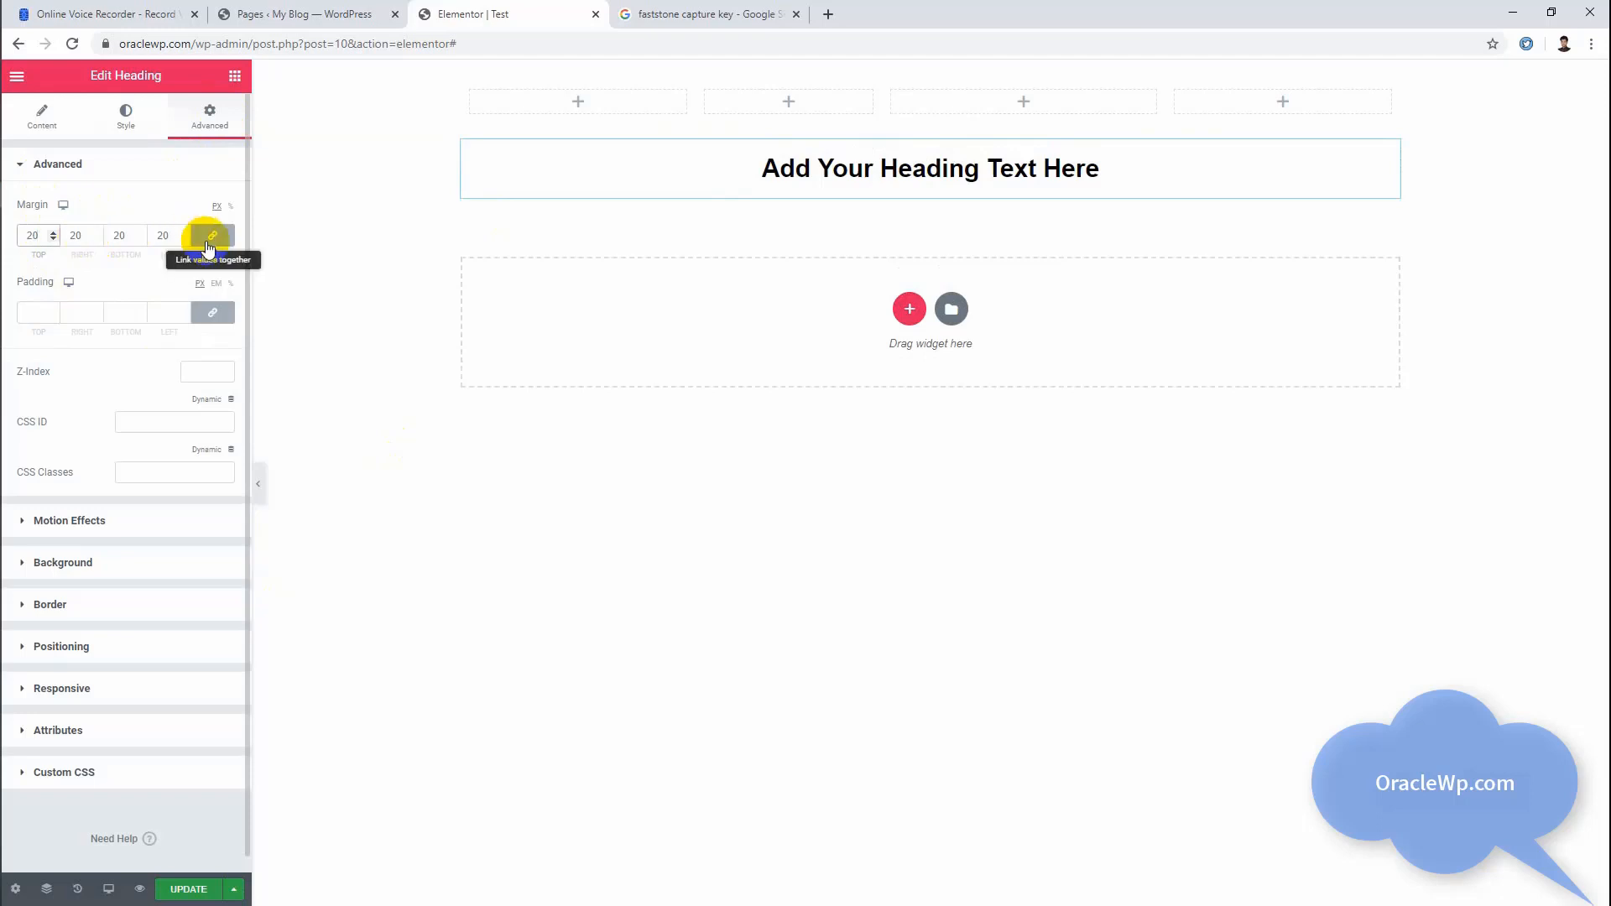
{"action": "left_click", "coordinate": [230, 206]}
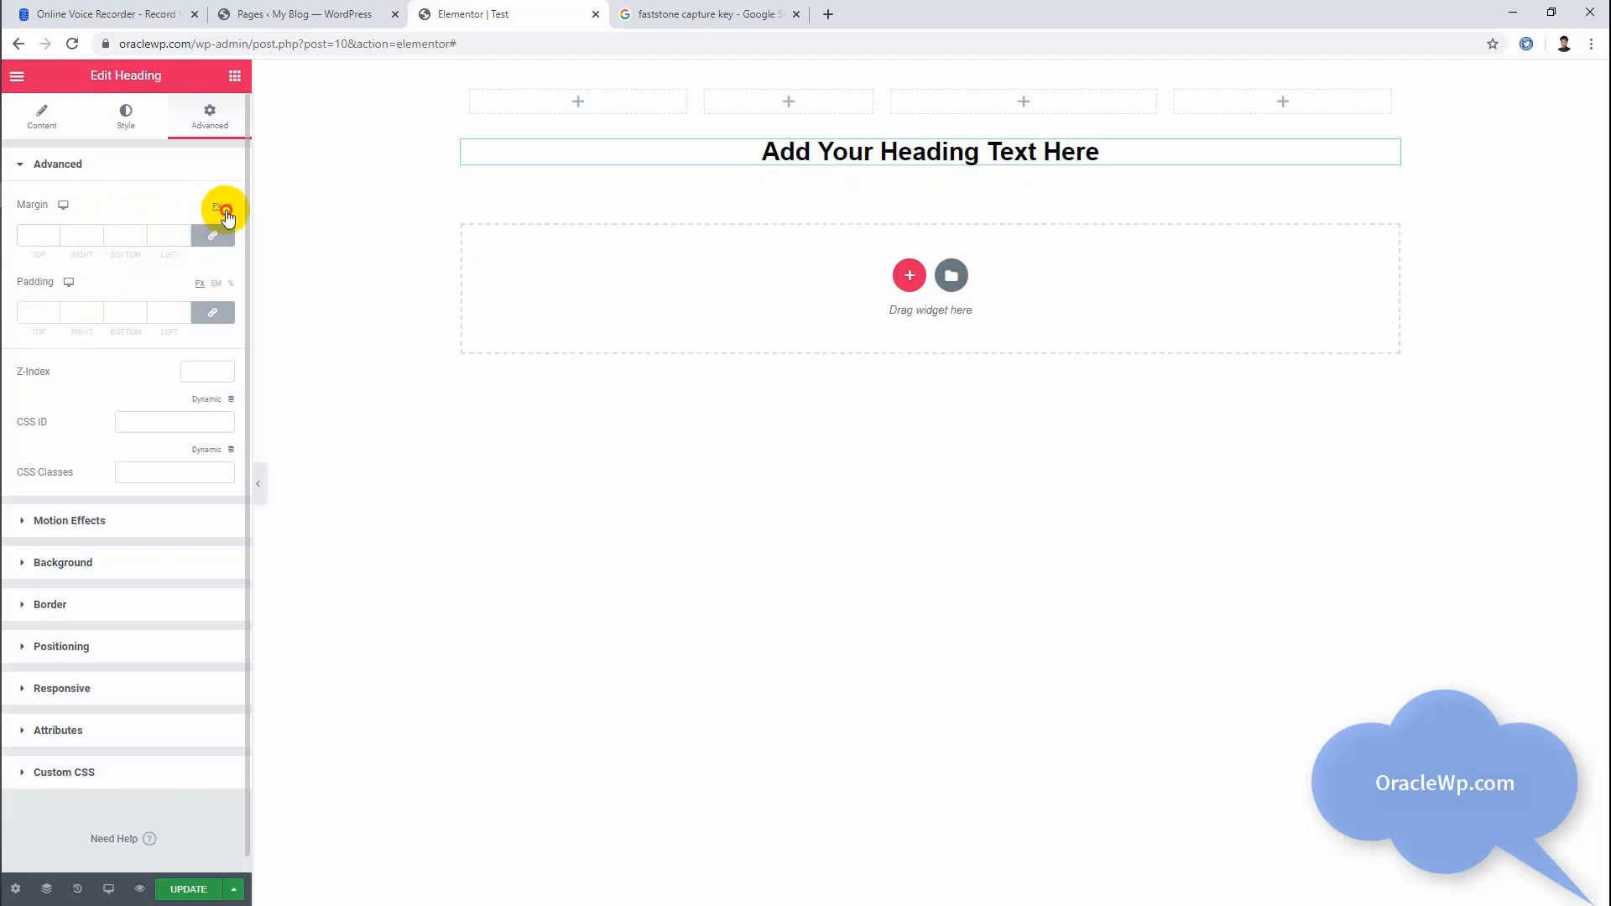
{"action": "left_click", "coordinate": [230, 206]}
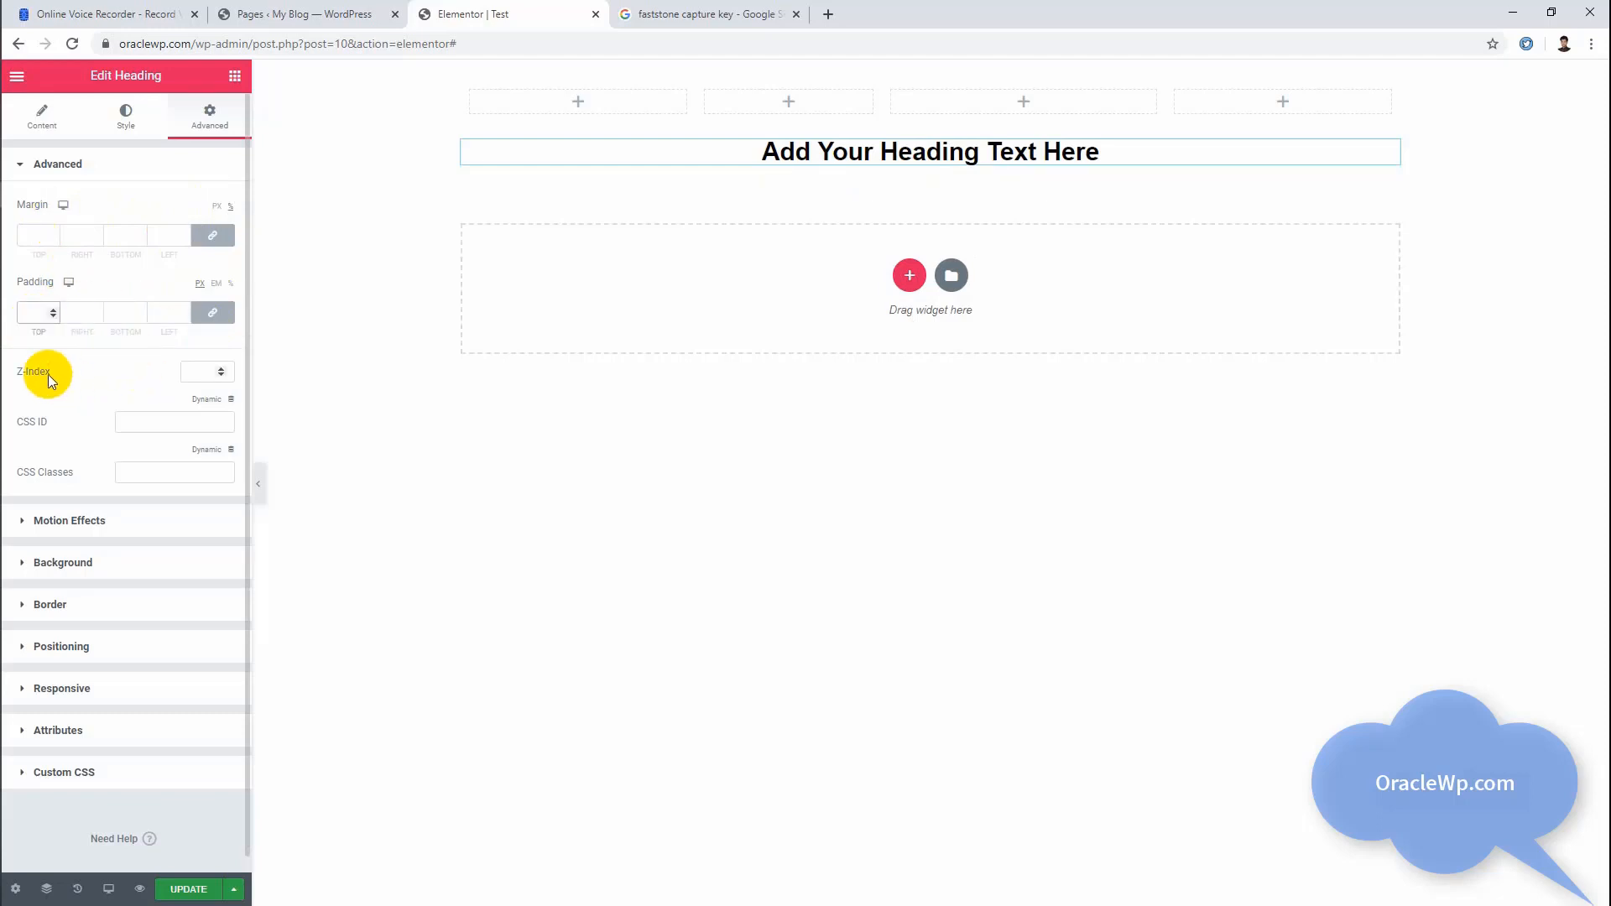
{"action": "left_click", "coordinate": [170, 424]}
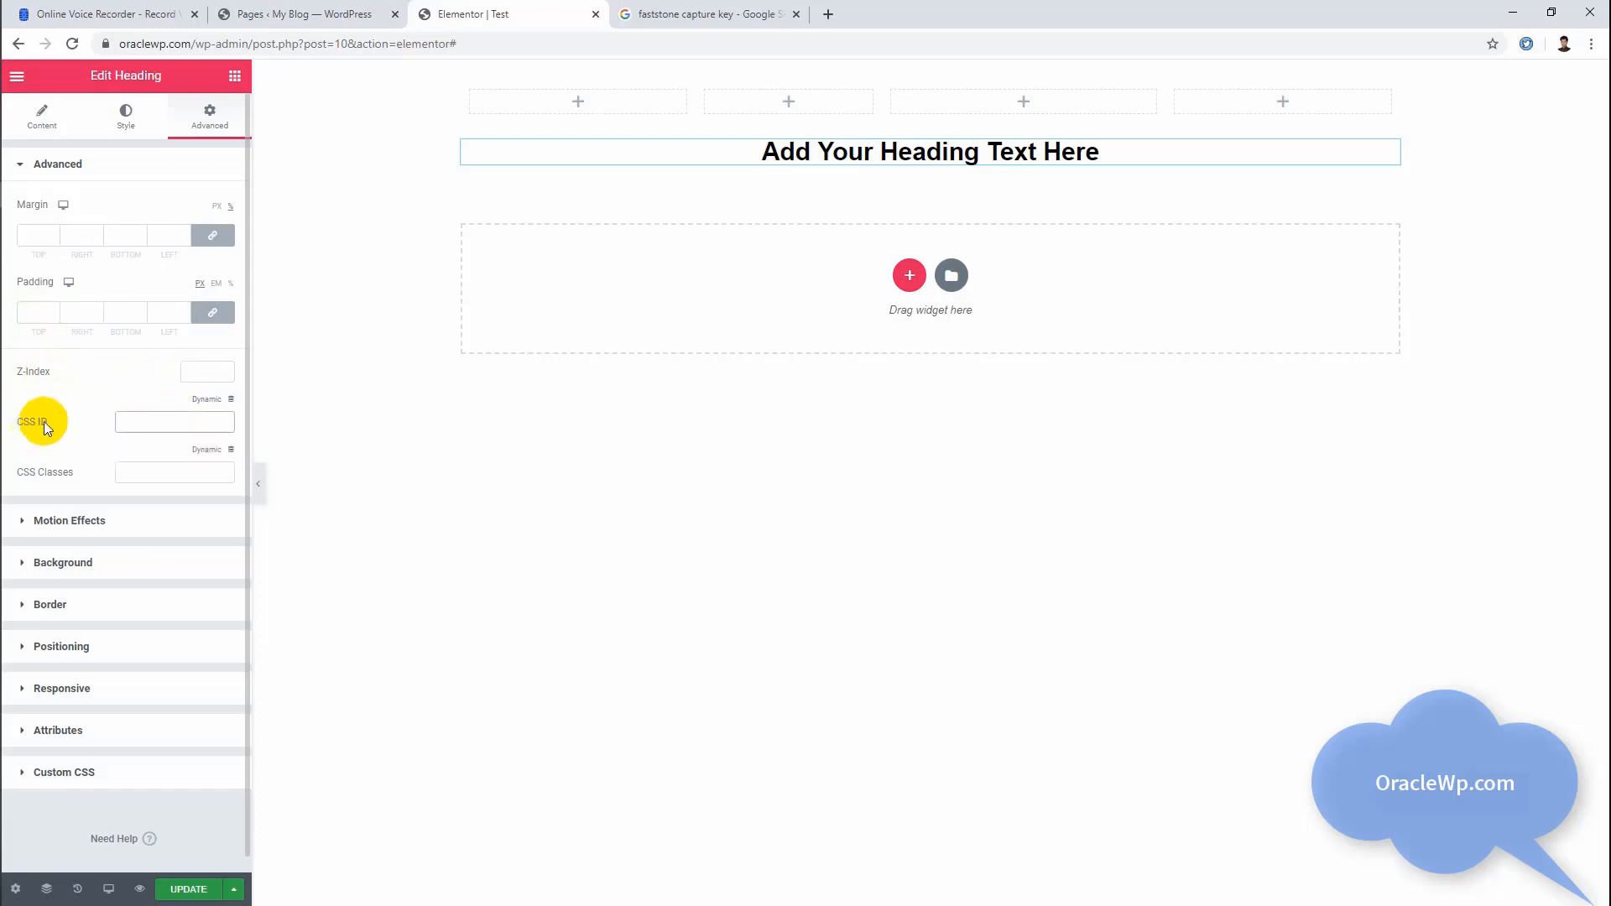
{"action": "left_click", "coordinate": [152, 469]}
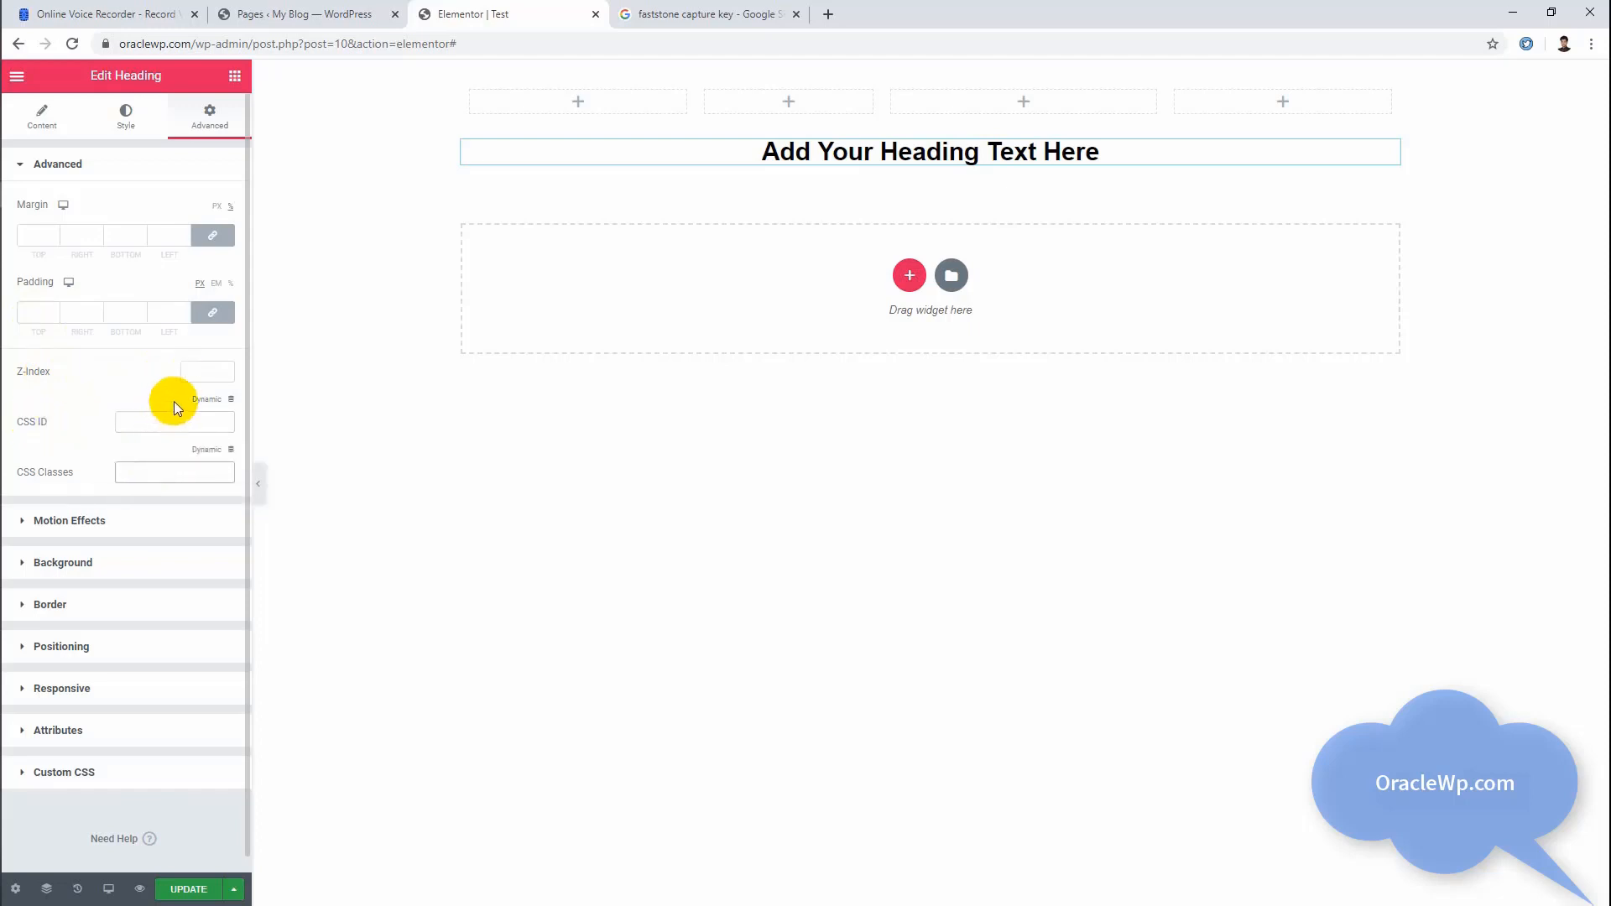
{"action": "left_click", "coordinate": [205, 367]}
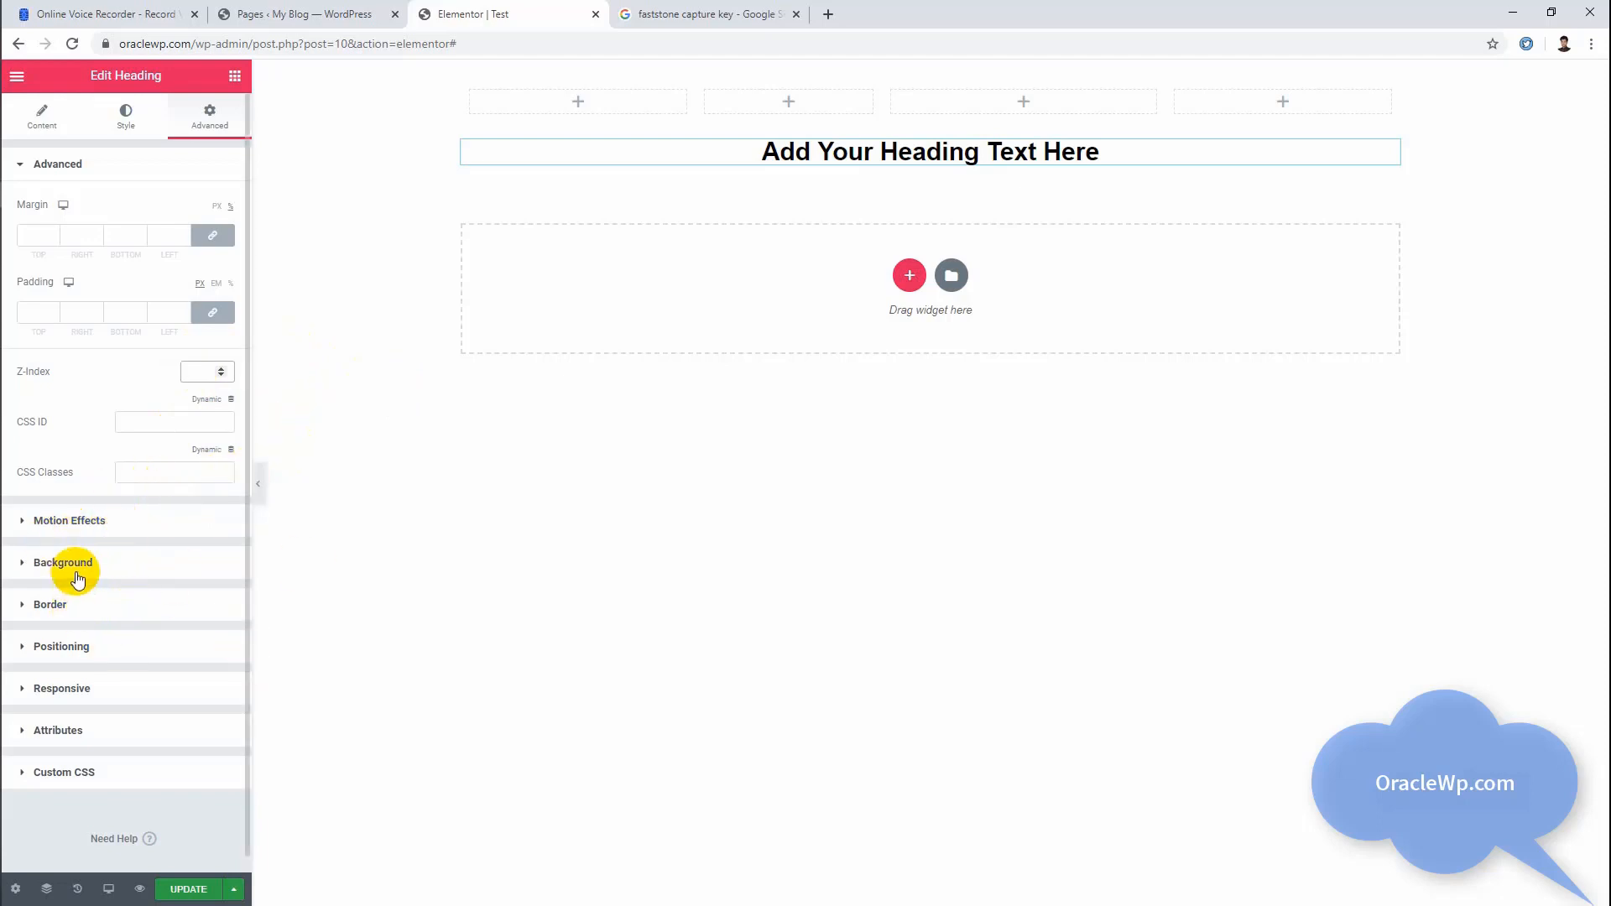
Step: Add a section with two equal columns below the heading and place an Image widget in its first column
{"action": "left_click", "coordinate": [236, 77]}
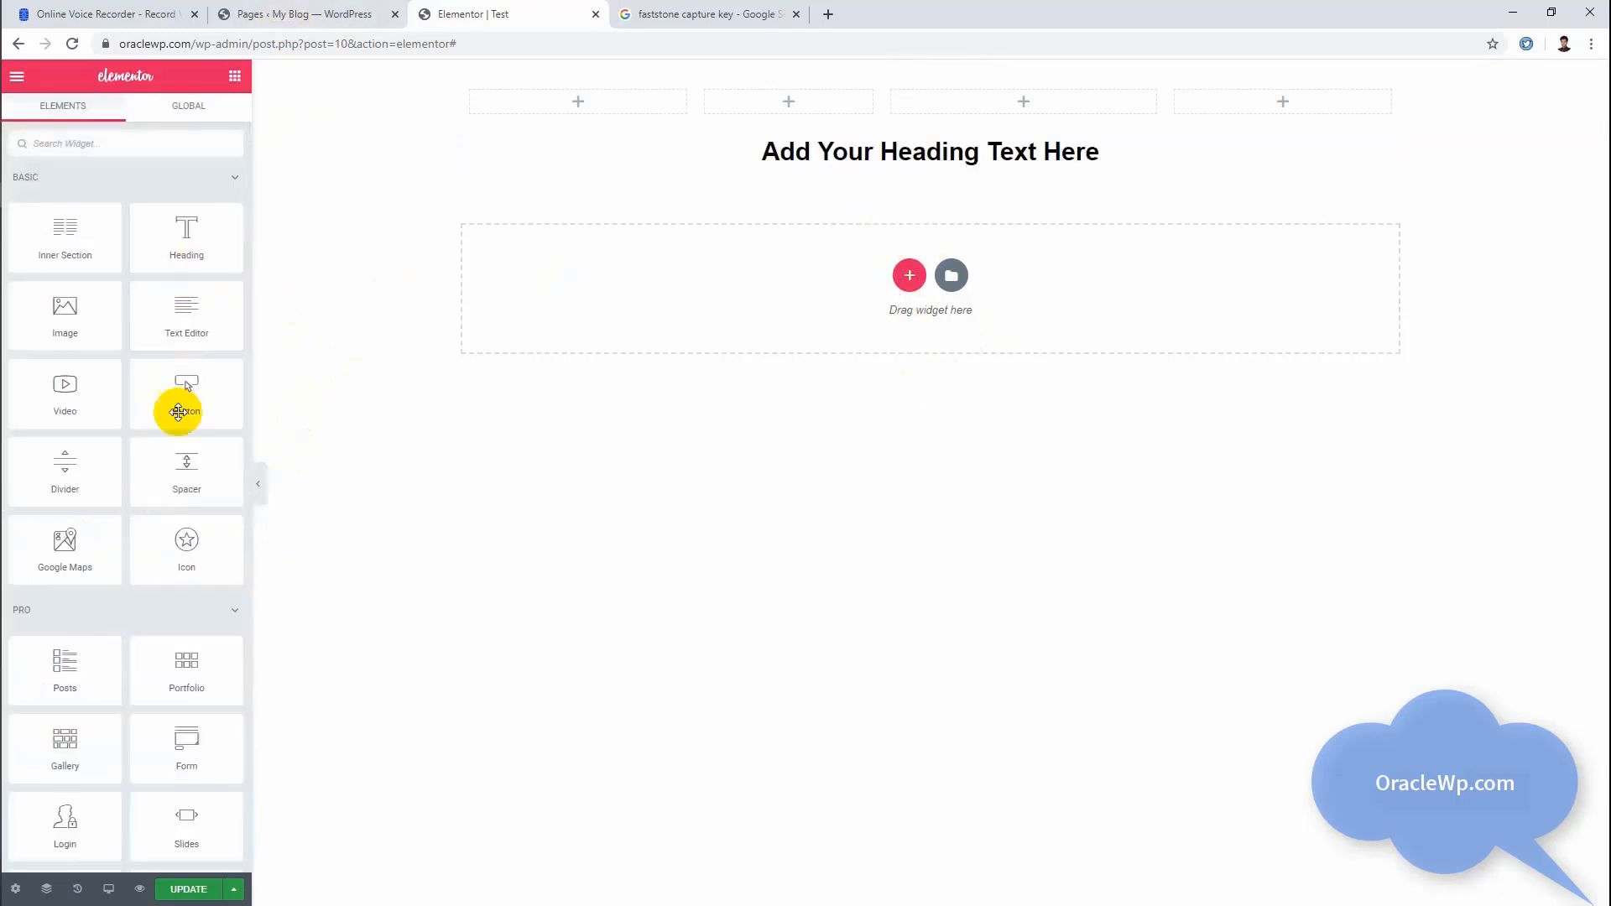
{"action": "left_click", "coordinate": [909, 276]}
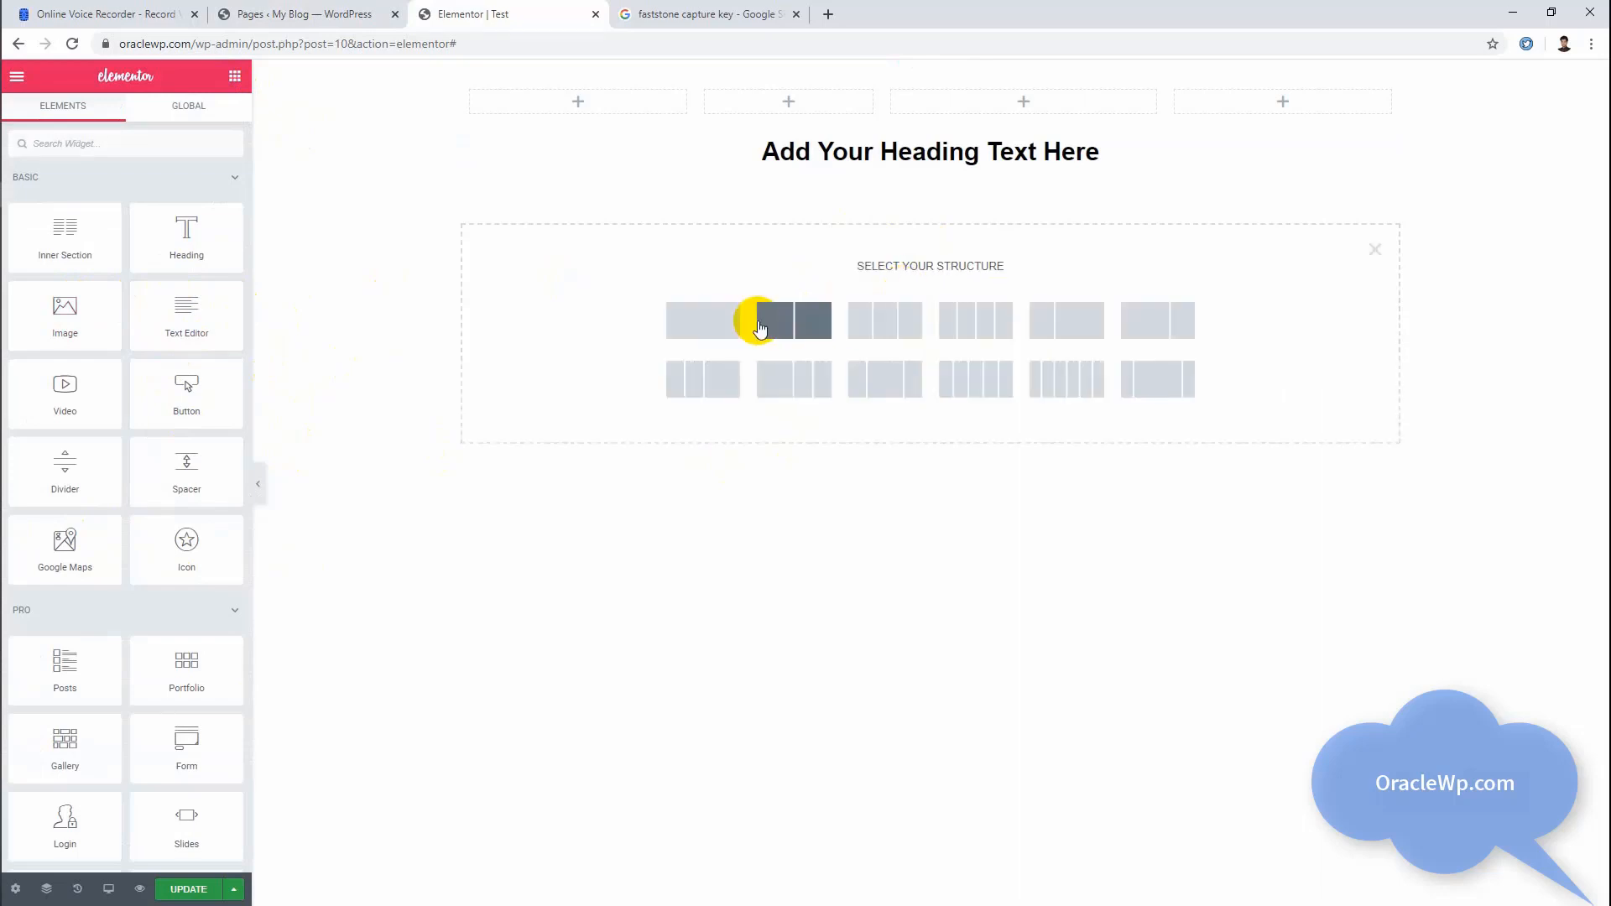
{"action": "left_click", "coordinate": [759, 327]}
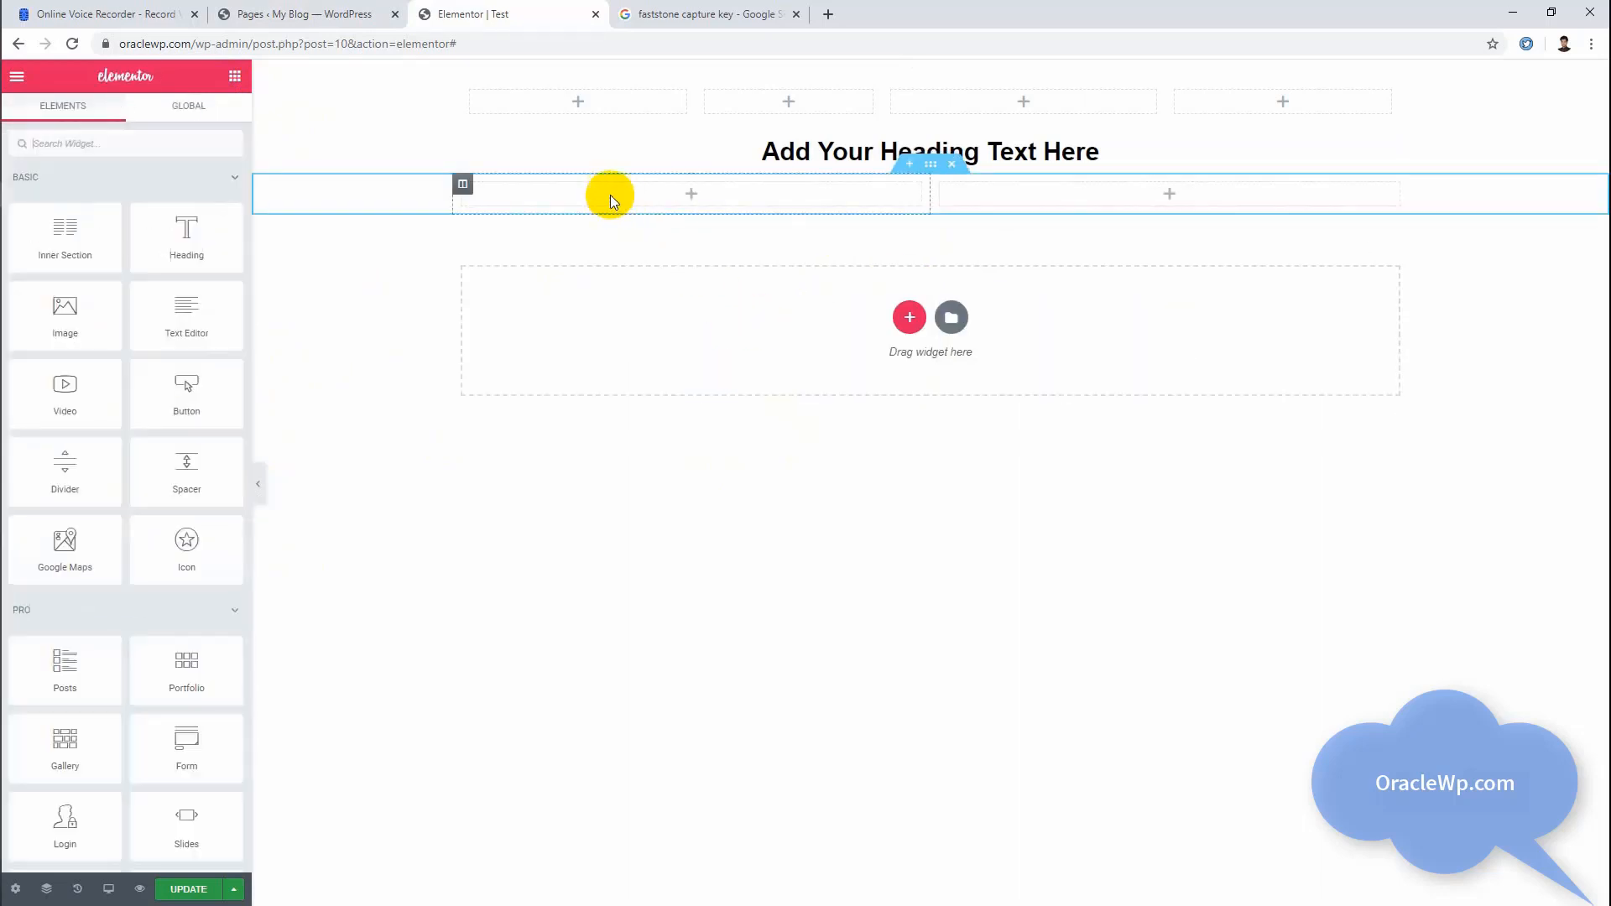
{"action": "left_click_drag", "start_coordinate": [25, 342], "coordinate": [691, 220]}
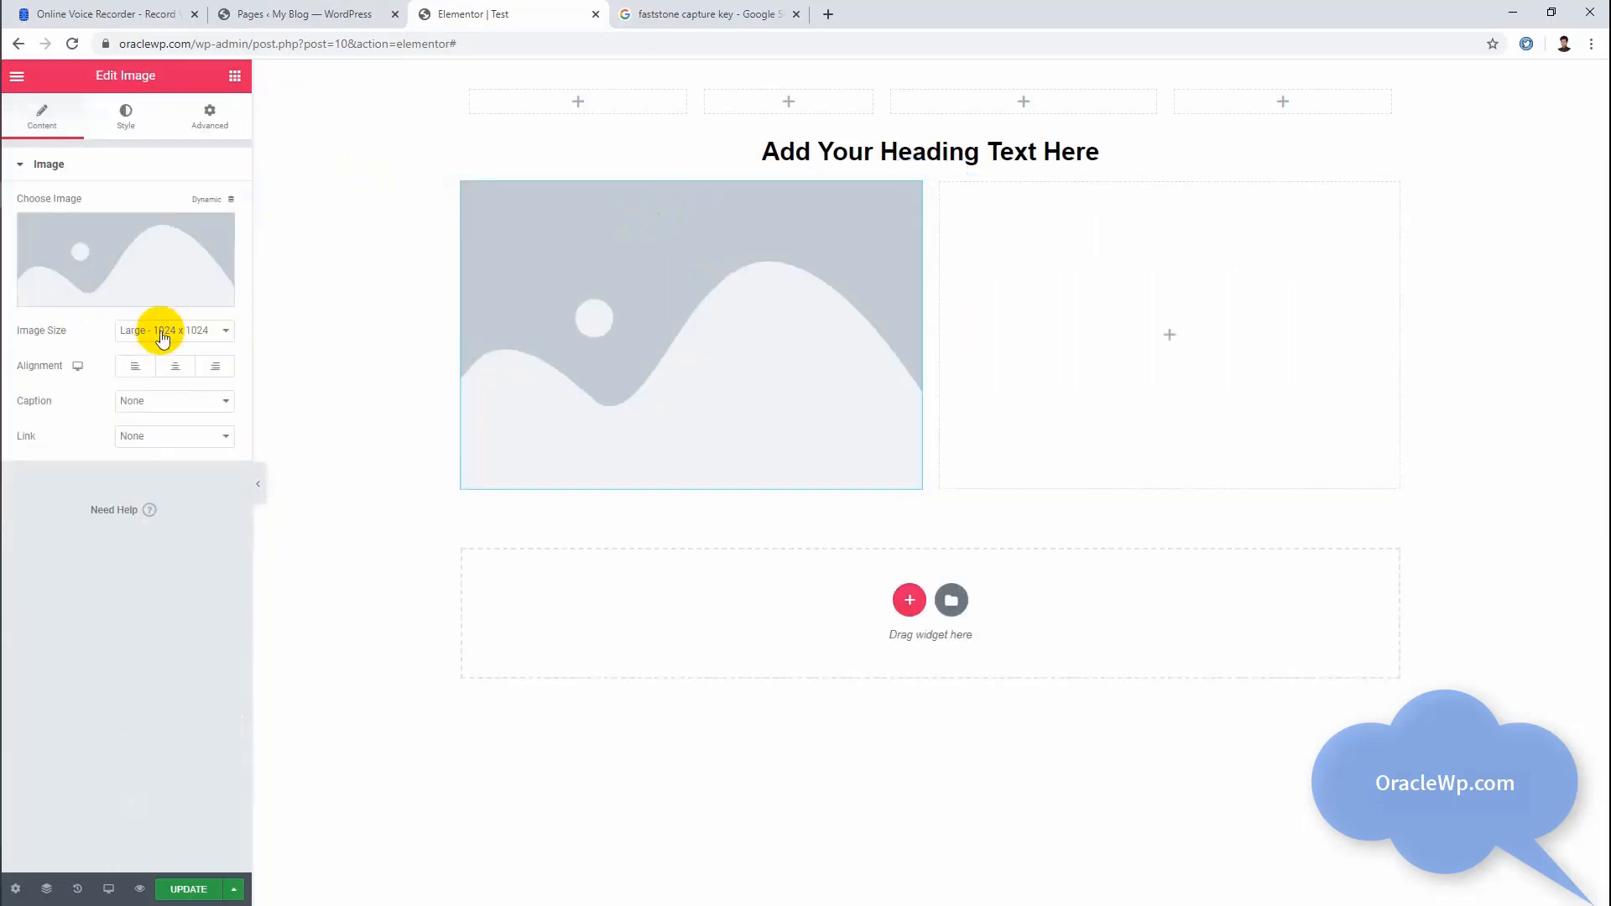
Step: Insert the OracleWP logo, Blue-Planet-Icon-Children-Kids-Logo.png, from the media library into the Image widget
{"action": "left_click", "coordinate": [156, 252]}
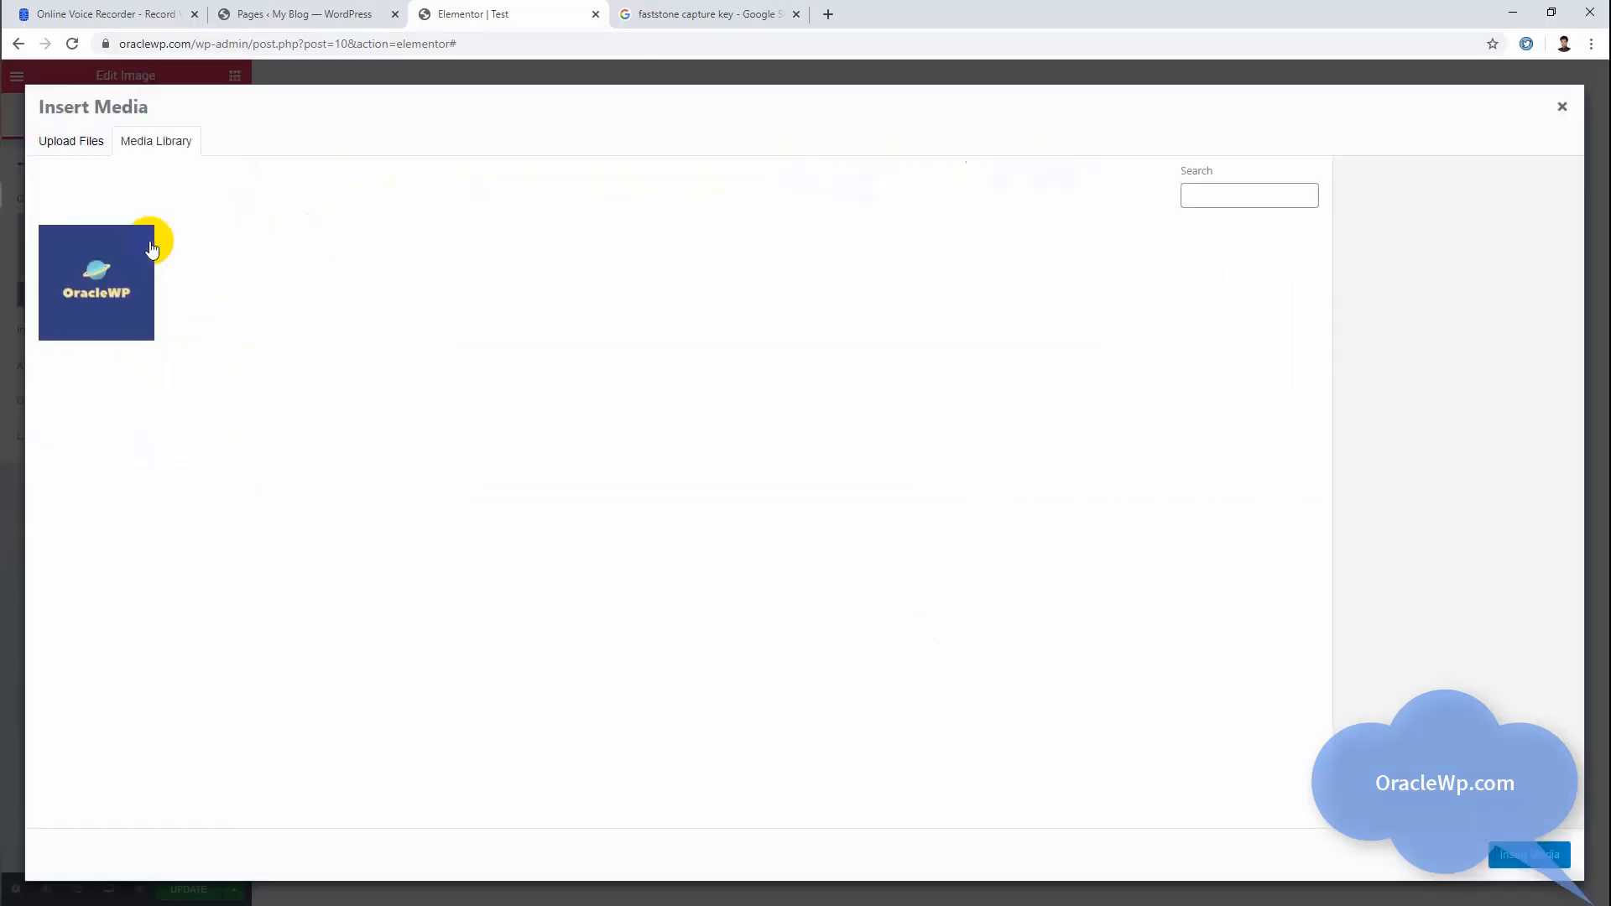
{"action": "left_click", "coordinate": [72, 144]}
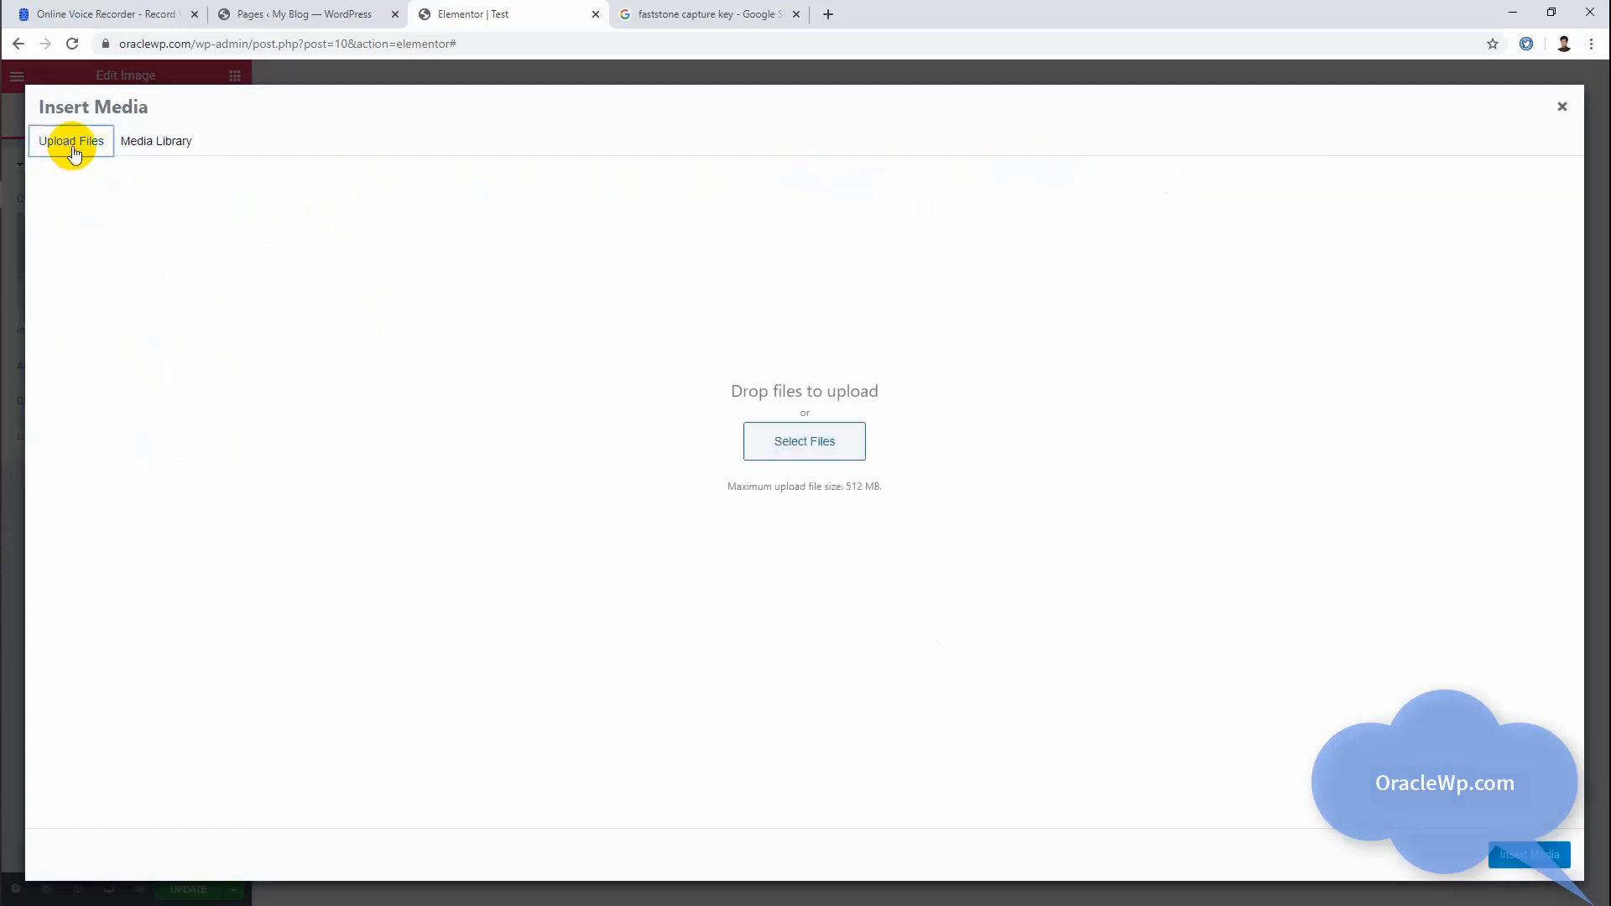
{"action": "left_click", "coordinate": [151, 143]}
{"action": "left_click", "coordinate": [97, 144]}
{"action": "left_click", "coordinate": [123, 143]}
{"action": "left_click", "coordinate": [100, 150]}
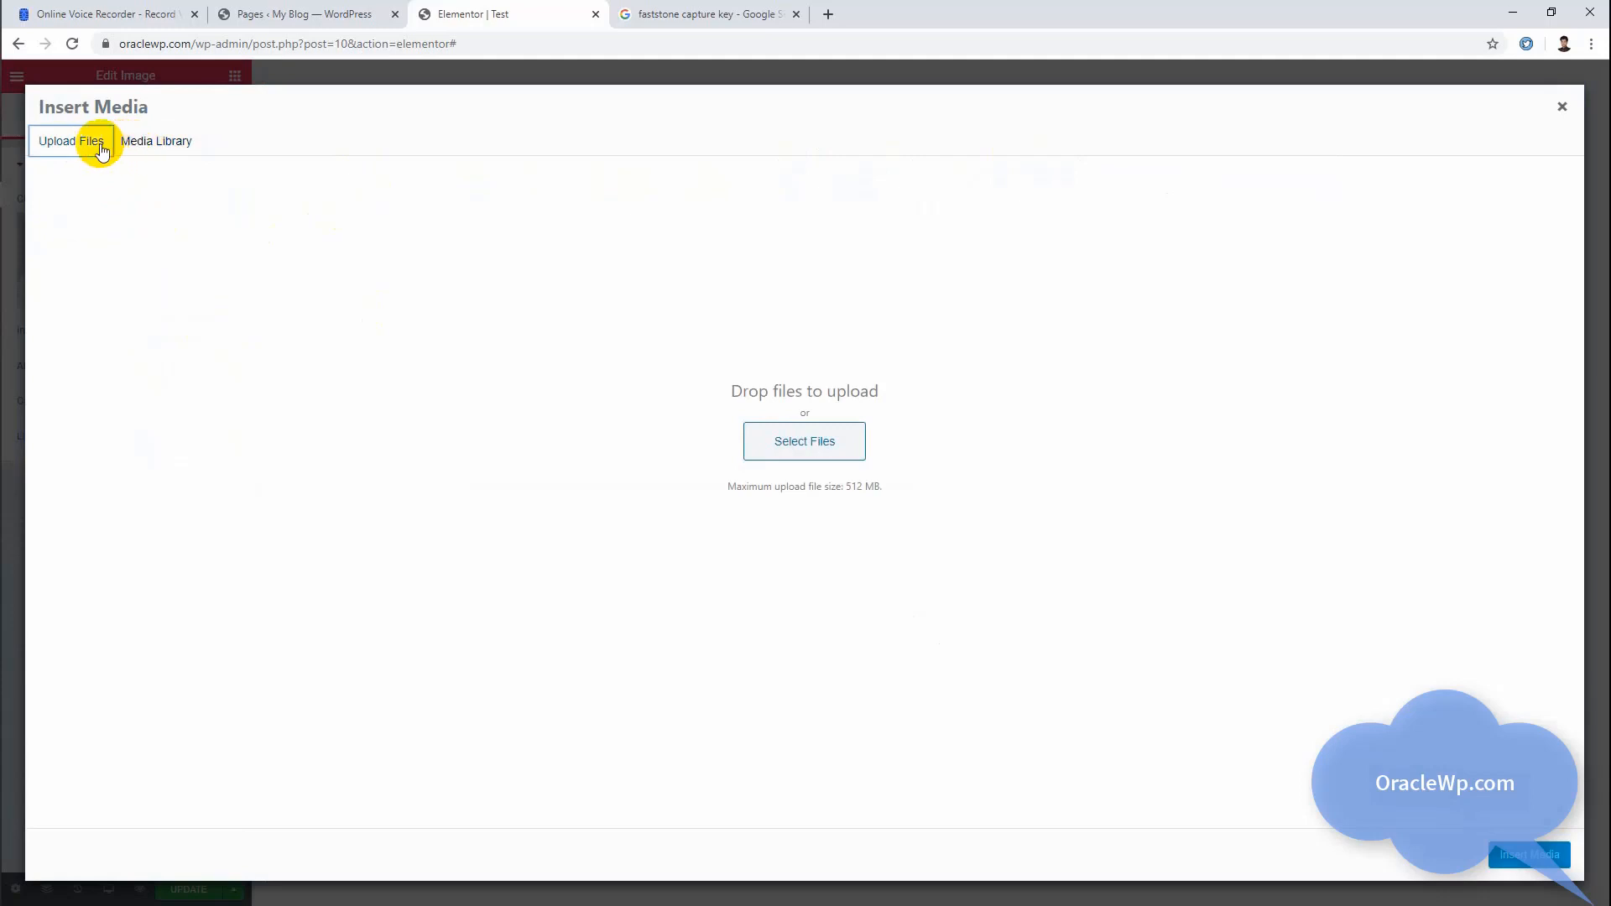
{"action": "left_click", "coordinate": [143, 146]}
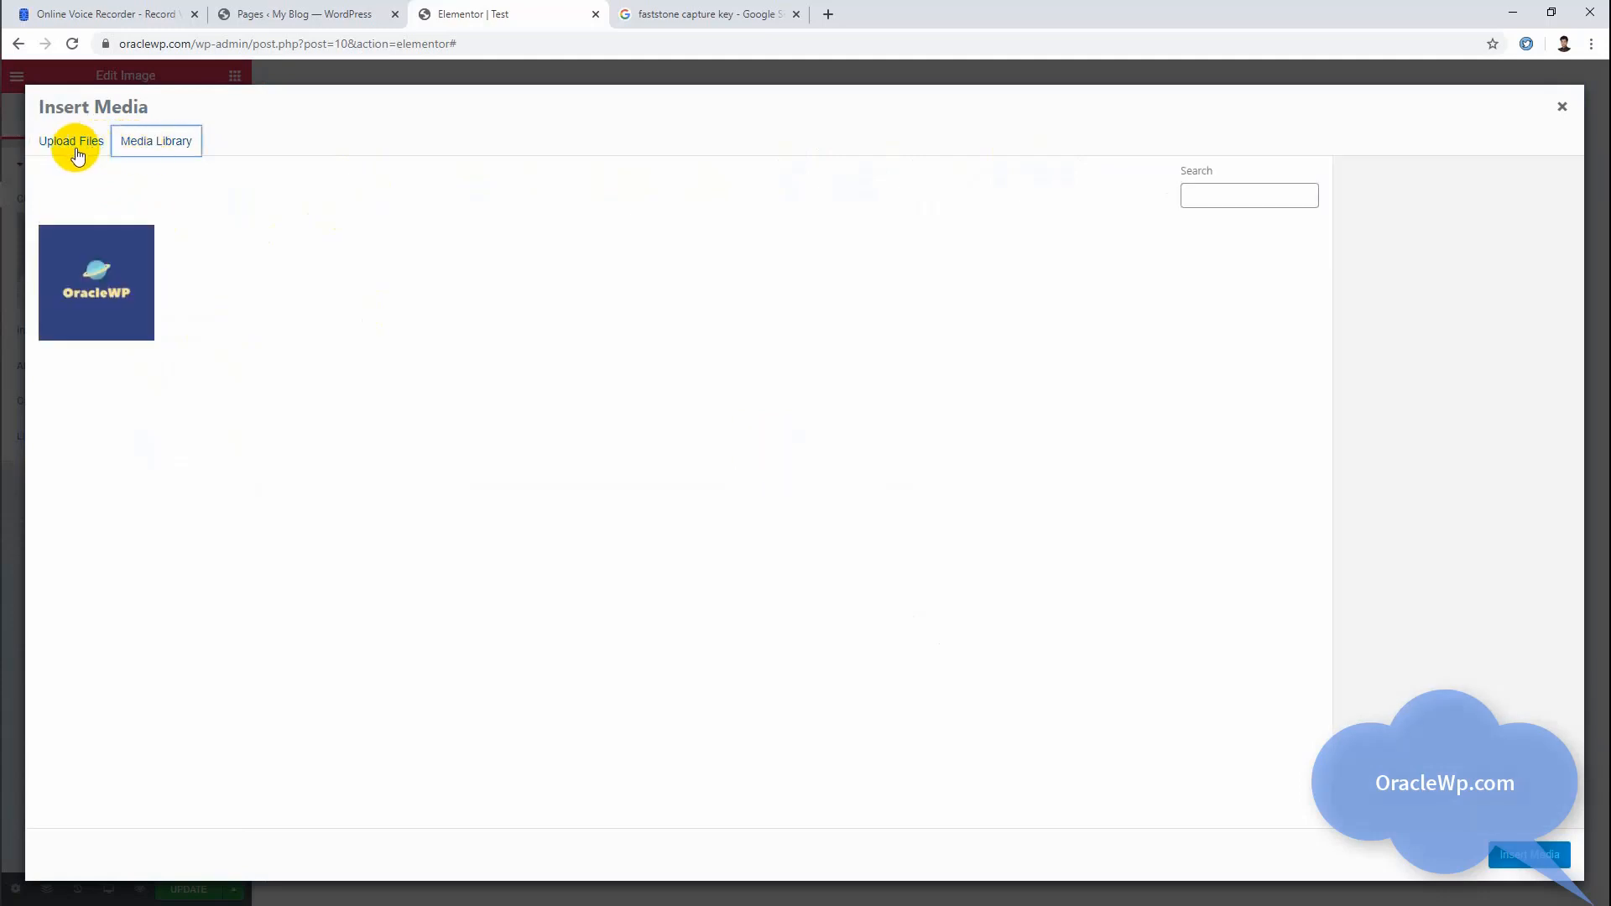
{"action": "left_click", "coordinate": [113, 294]}
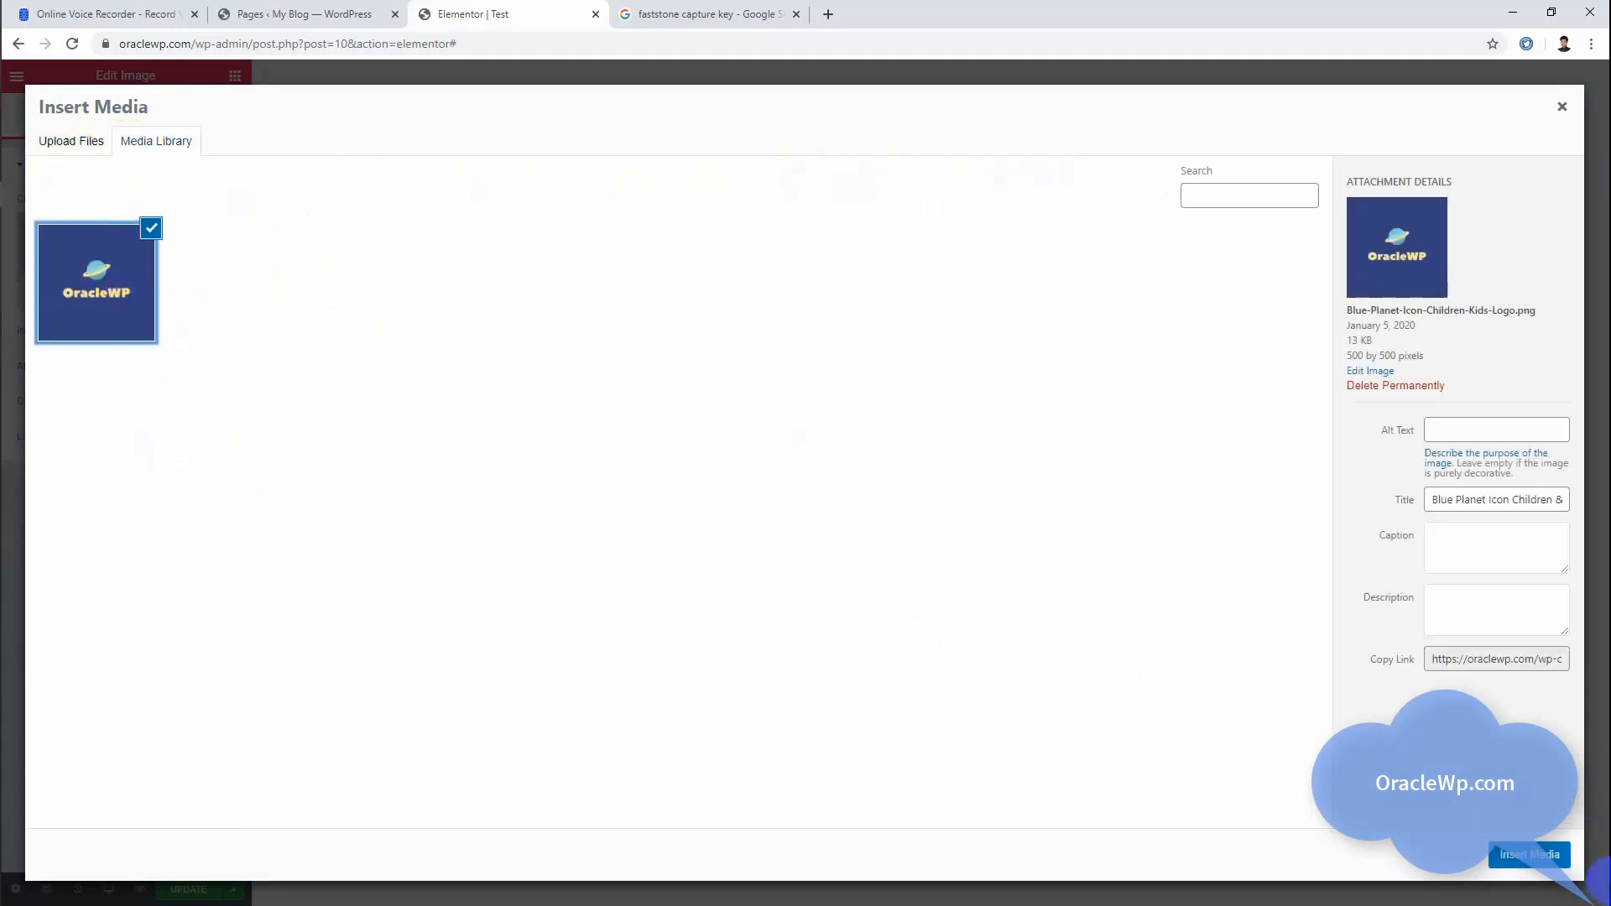
{"action": "left_click", "coordinate": [1543, 851]}
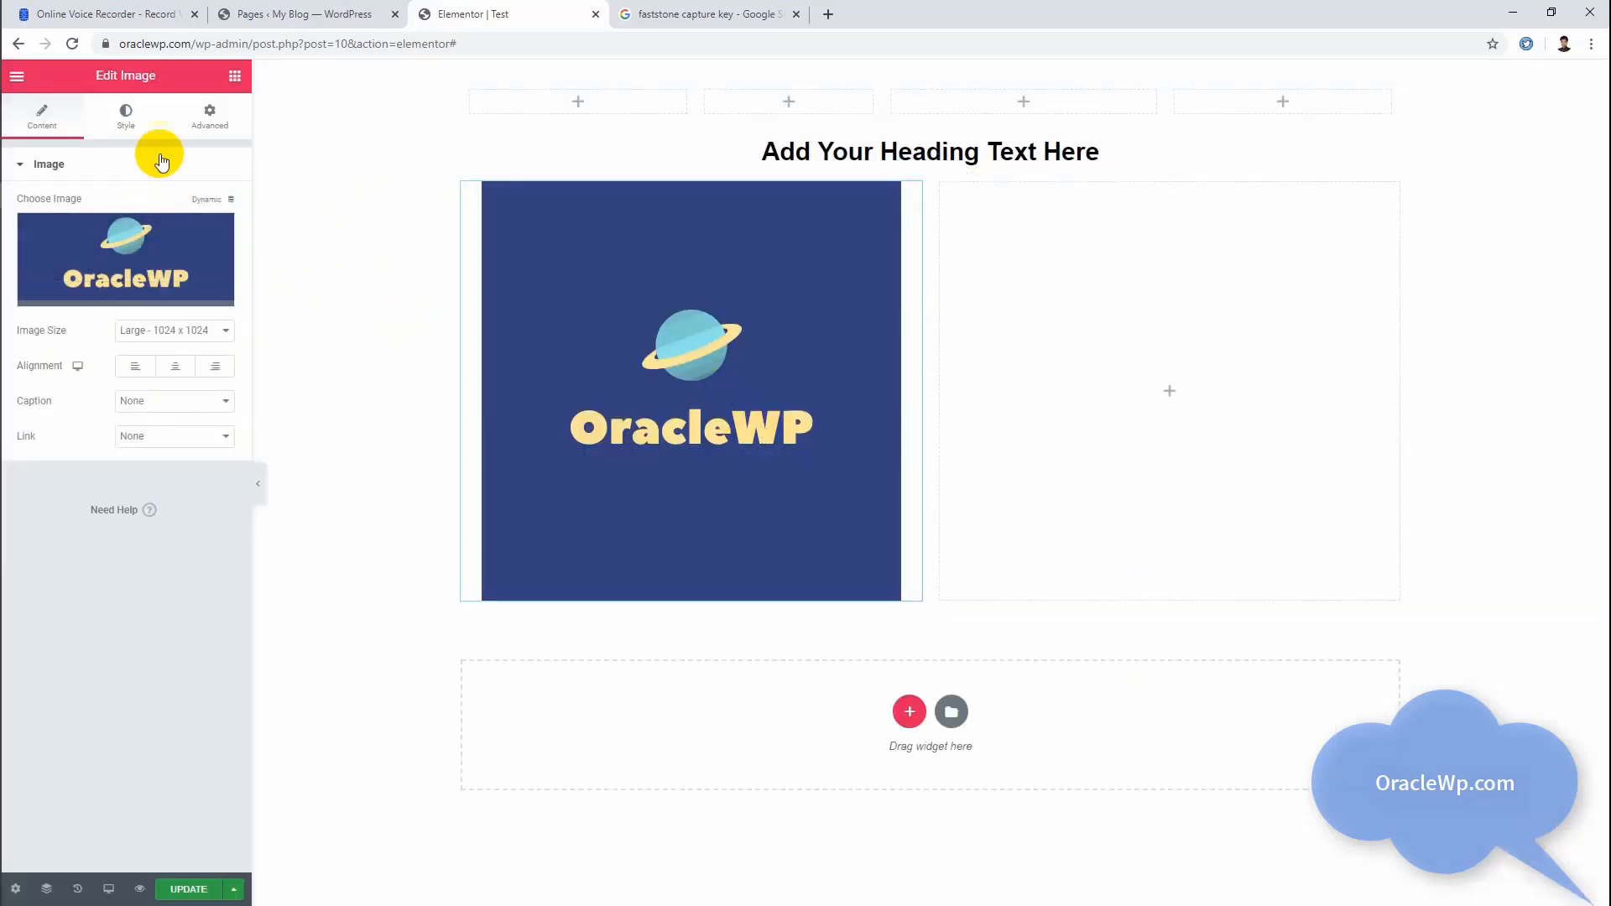
Step: Try a width of 97% for the logo image with center alignment
{"action": "left_click", "coordinate": [132, 124]}
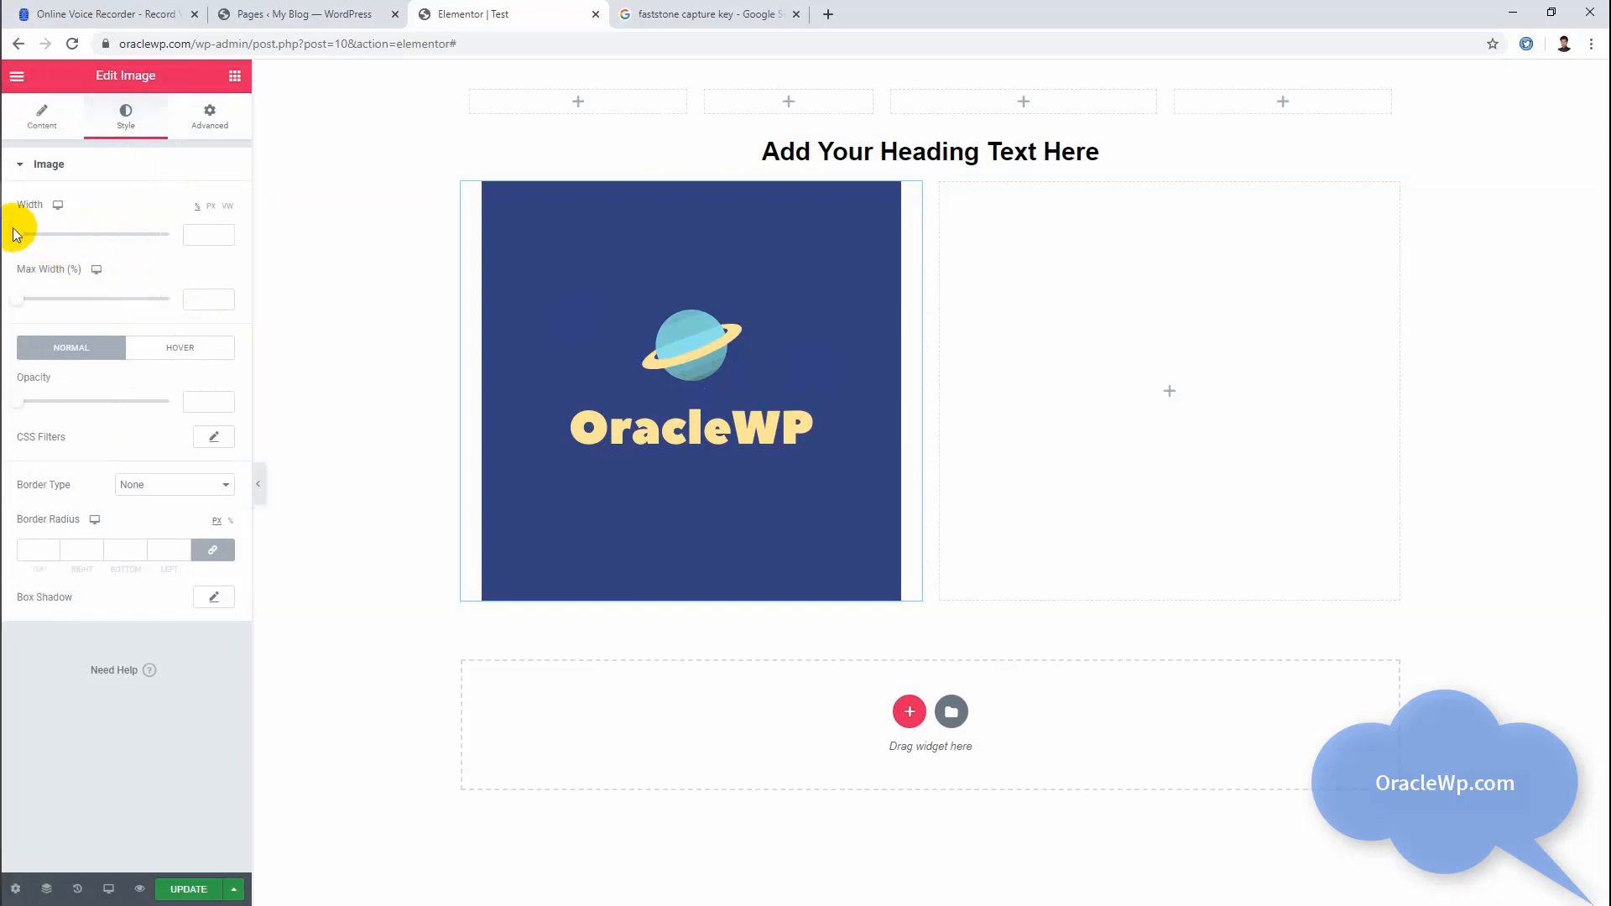
{"action": "left_click_drag", "start_coordinate": [14, 227], "coordinate": [165, 245]}
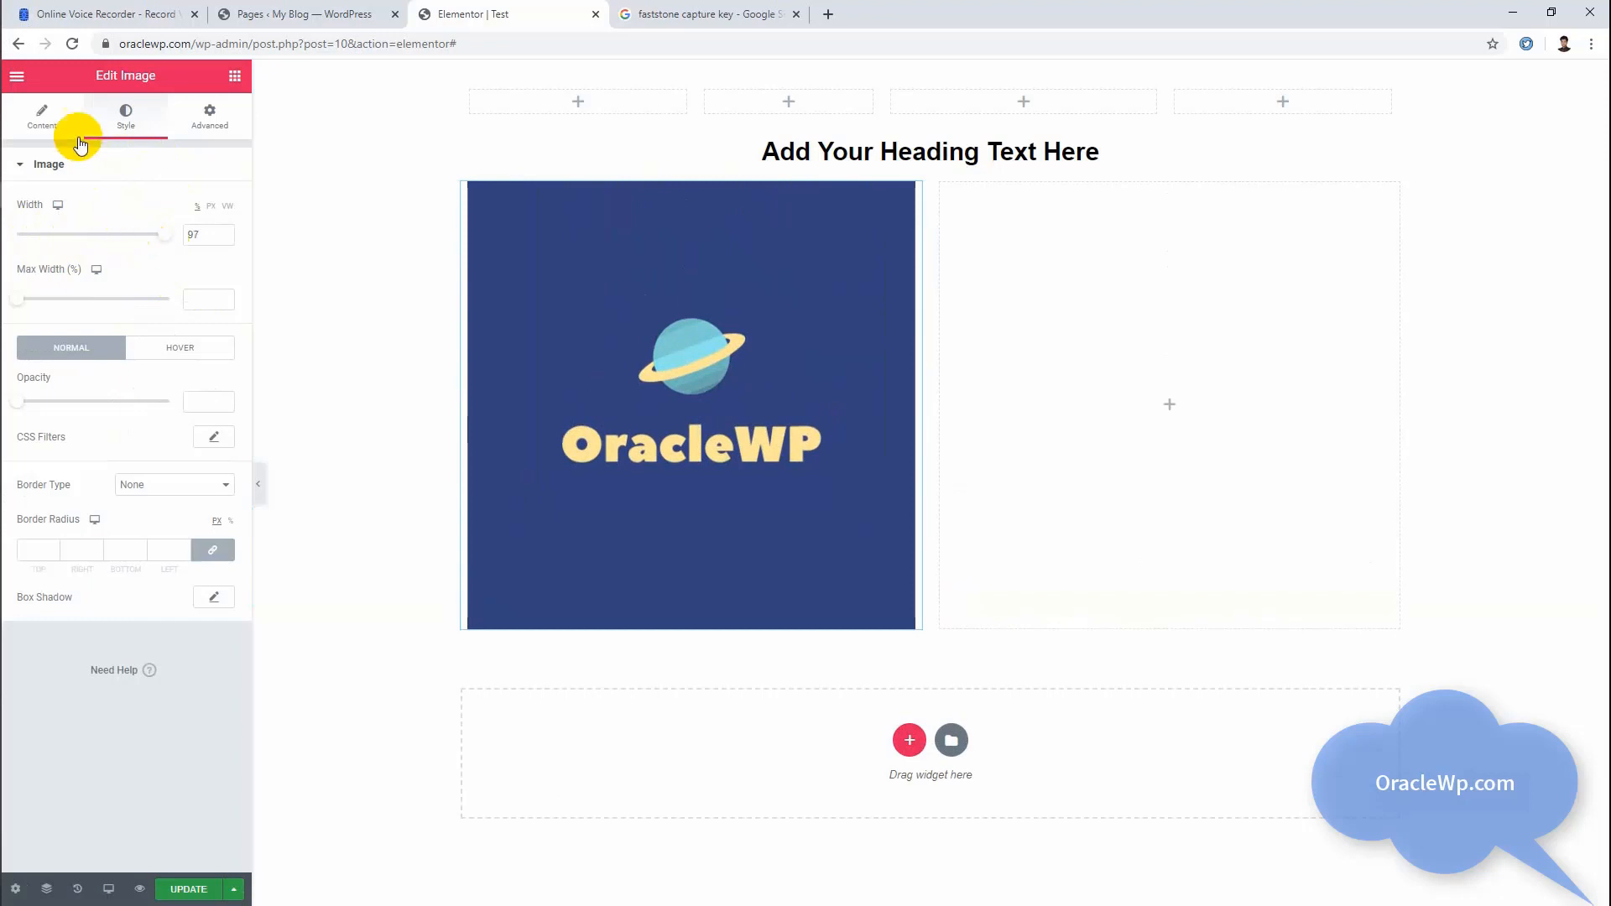
{"action": "left_click", "coordinate": [34, 122]}
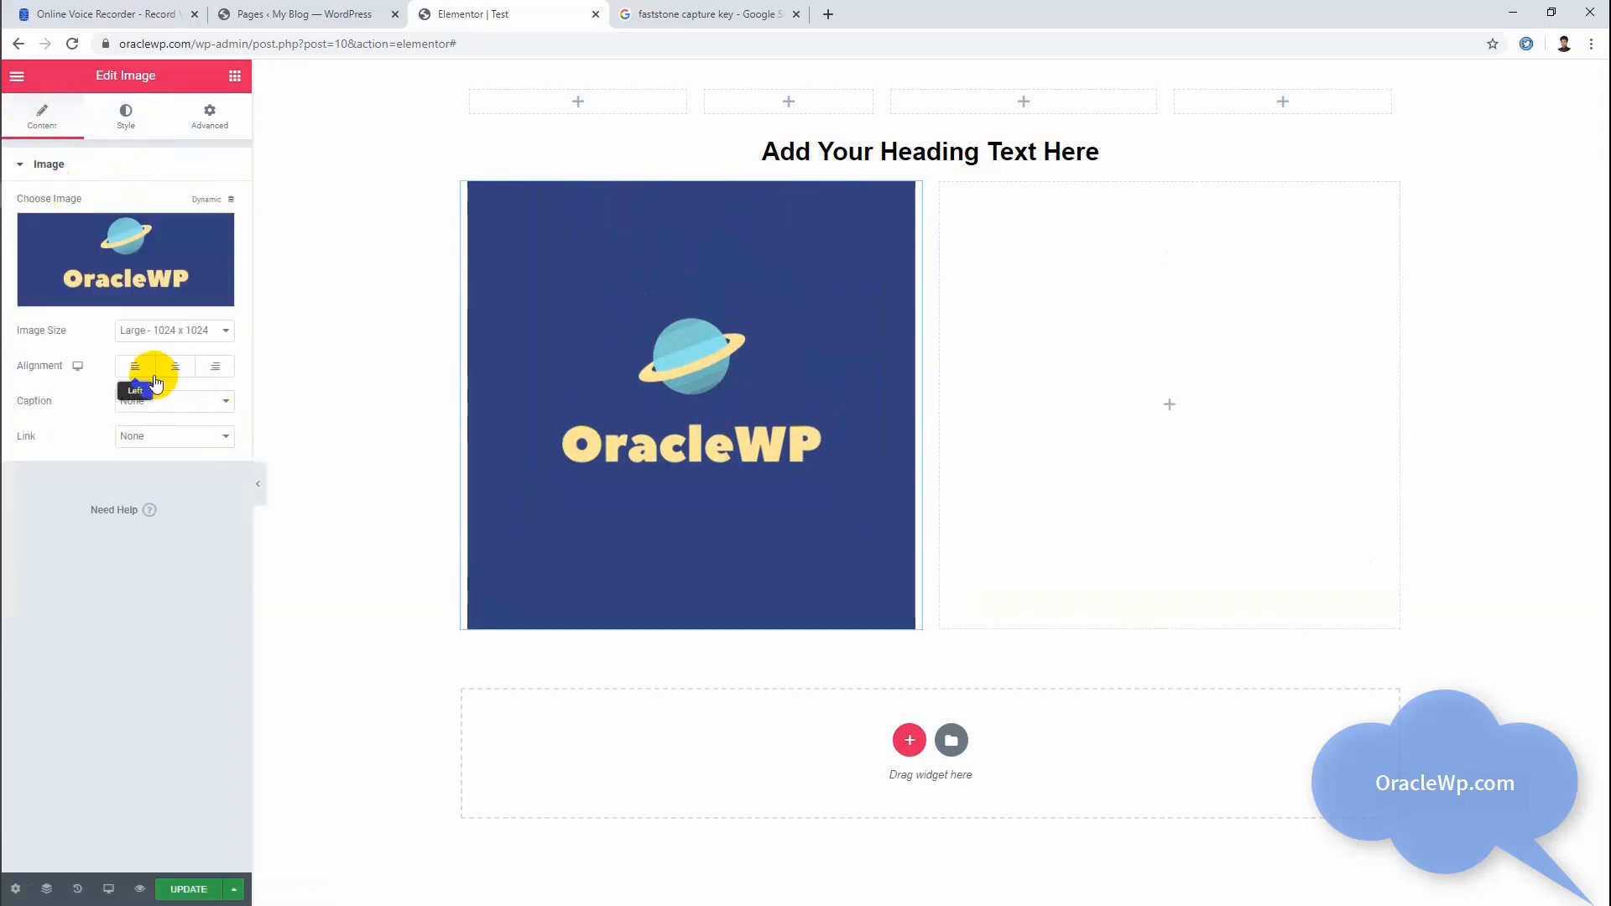
{"action": "left_click", "coordinate": [164, 376]}
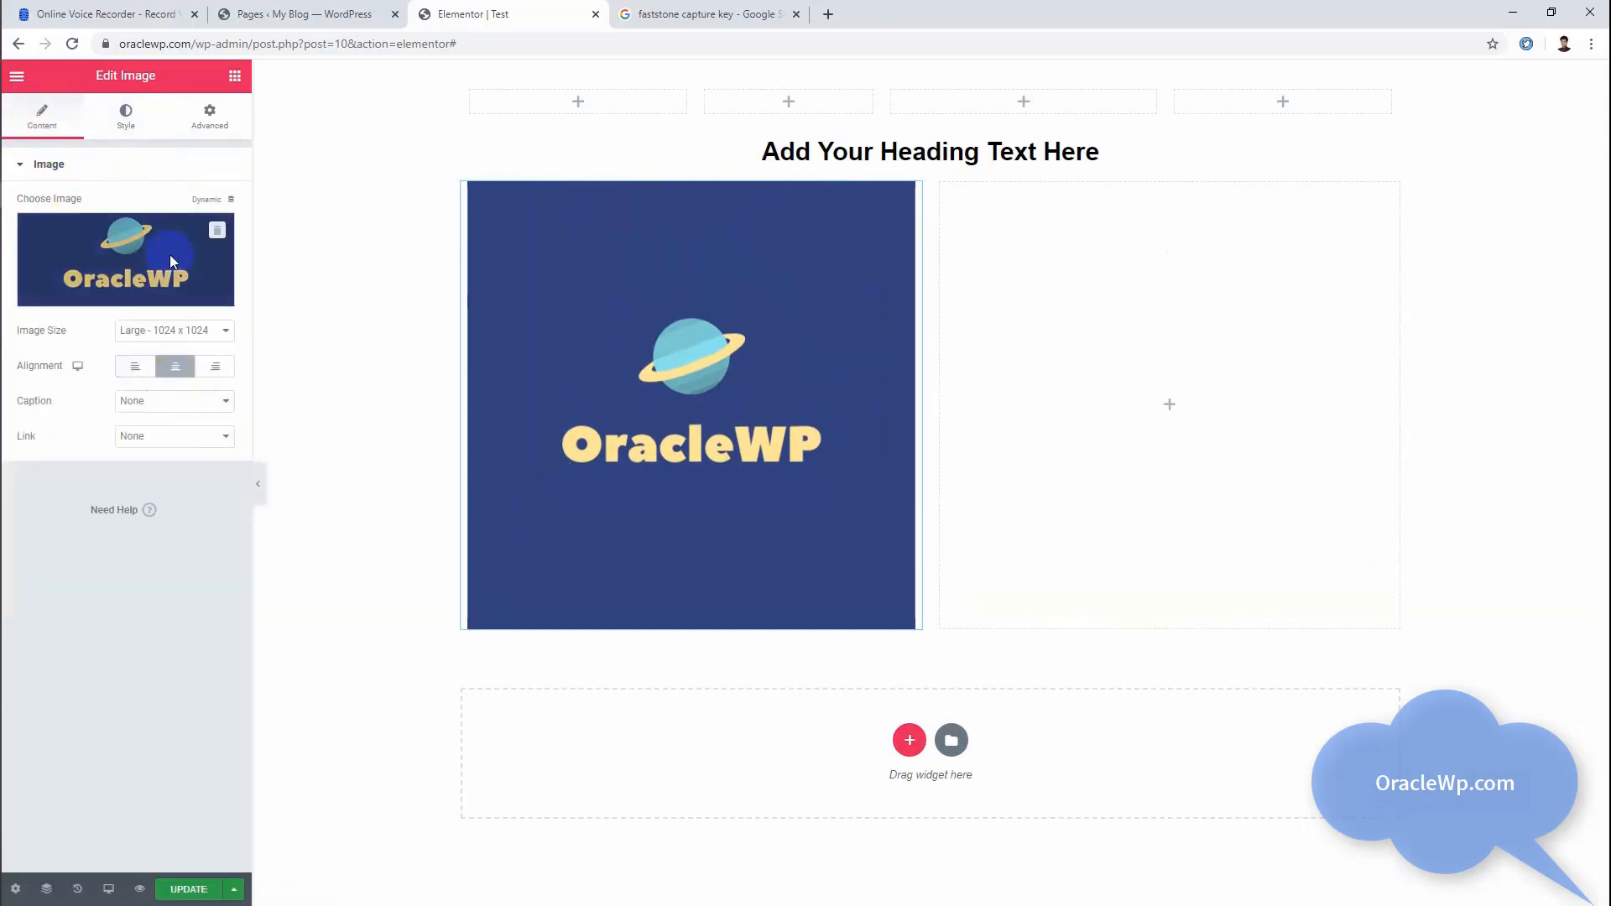
Step: Reduce the logo image's width to about 56% and align it left in its column
{"action": "left_click", "coordinate": [130, 124]}
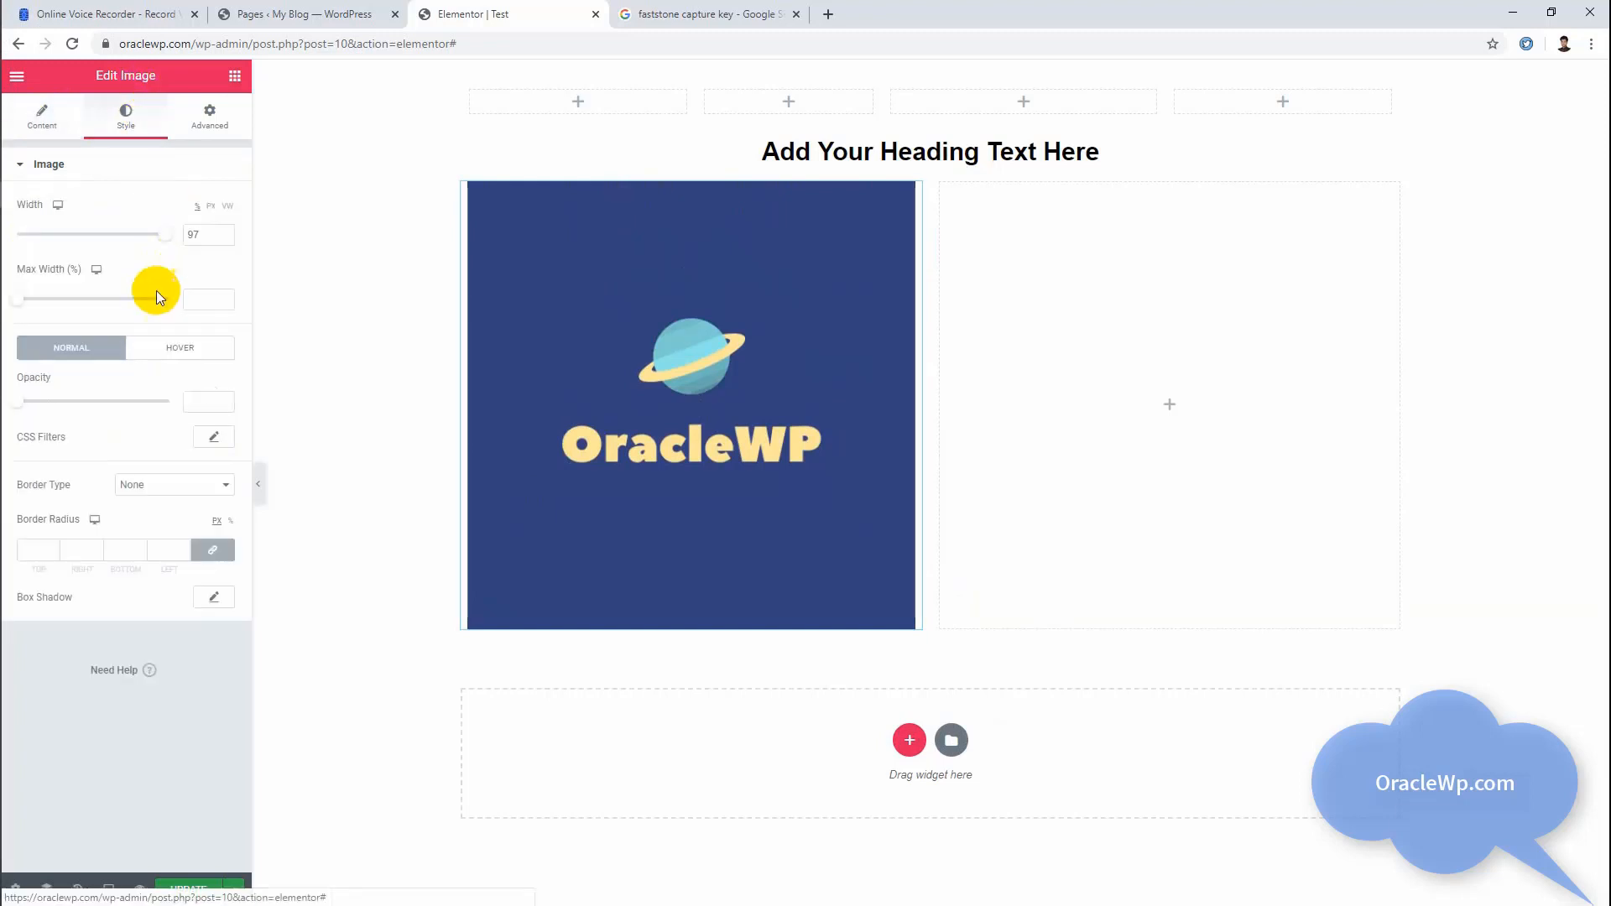
{"action": "left_click_drag", "start_coordinate": [154, 234], "coordinate": [102, 233]}
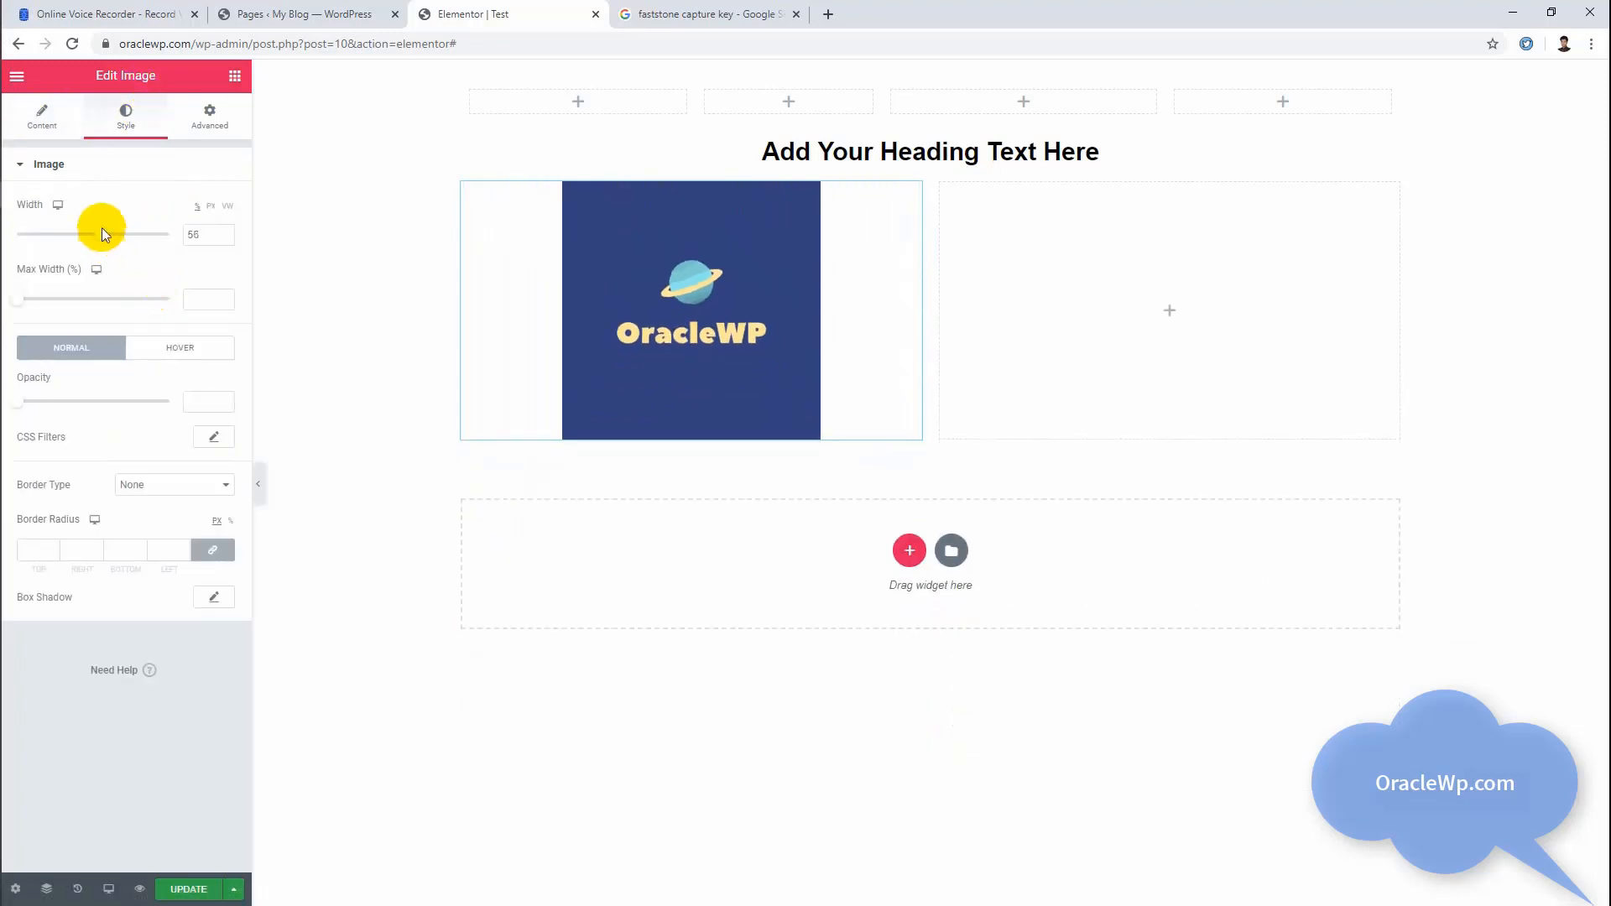
{"action": "left_click", "coordinate": [42, 117]}
{"action": "left_click", "coordinate": [135, 365]}
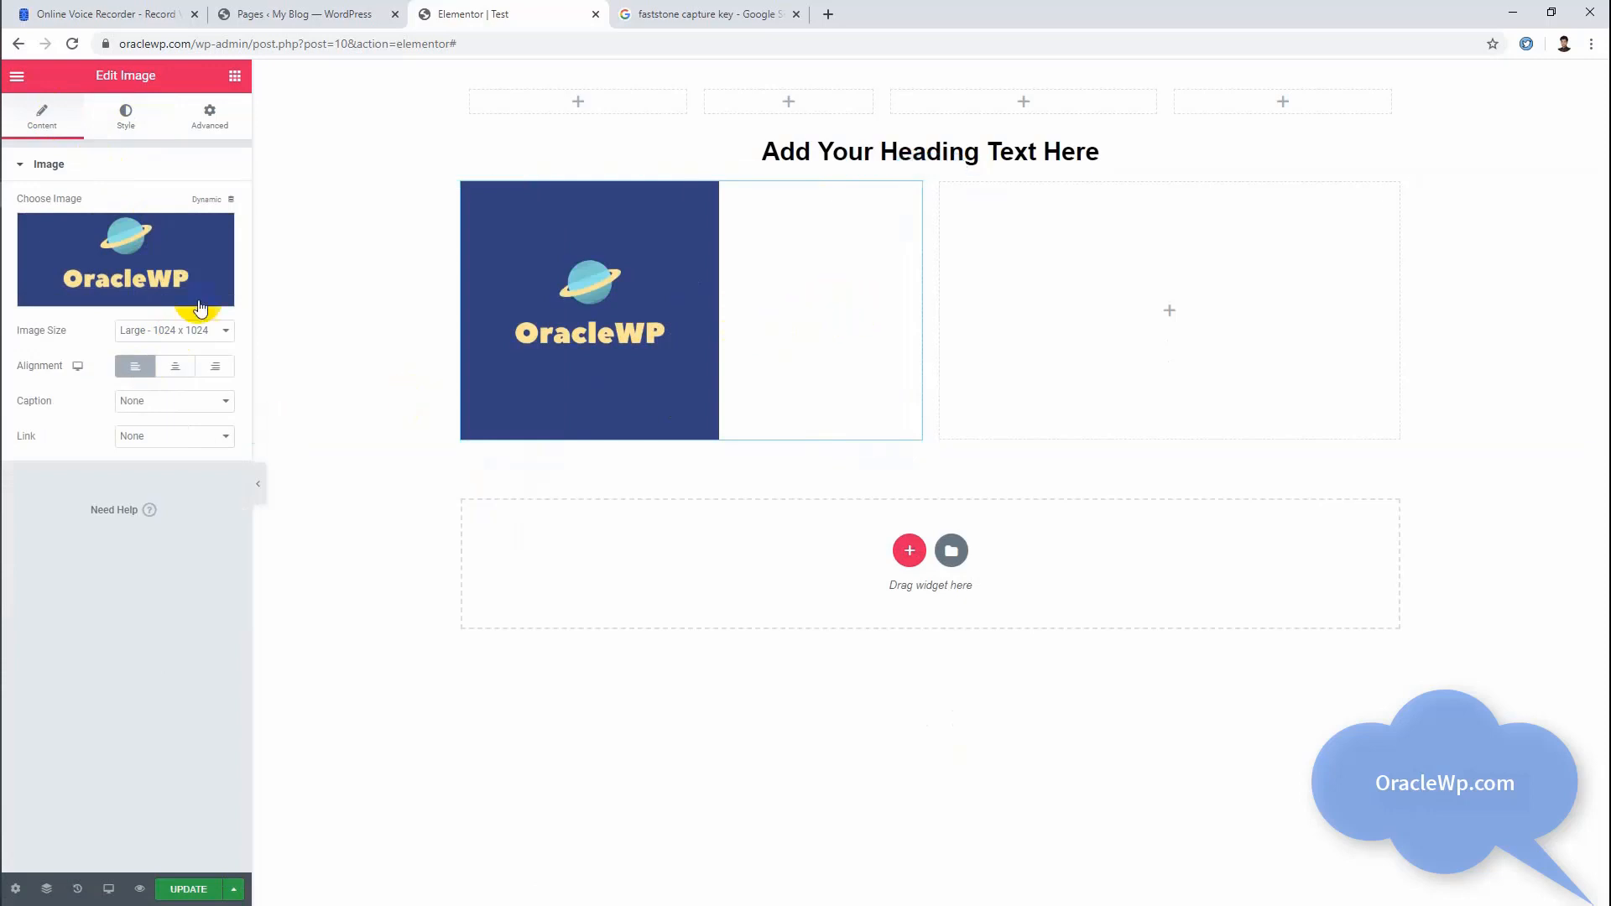
Step: Try linking the logo image to its media file and preview it in the lightbox
{"action": "left_click", "coordinate": [165, 439]}
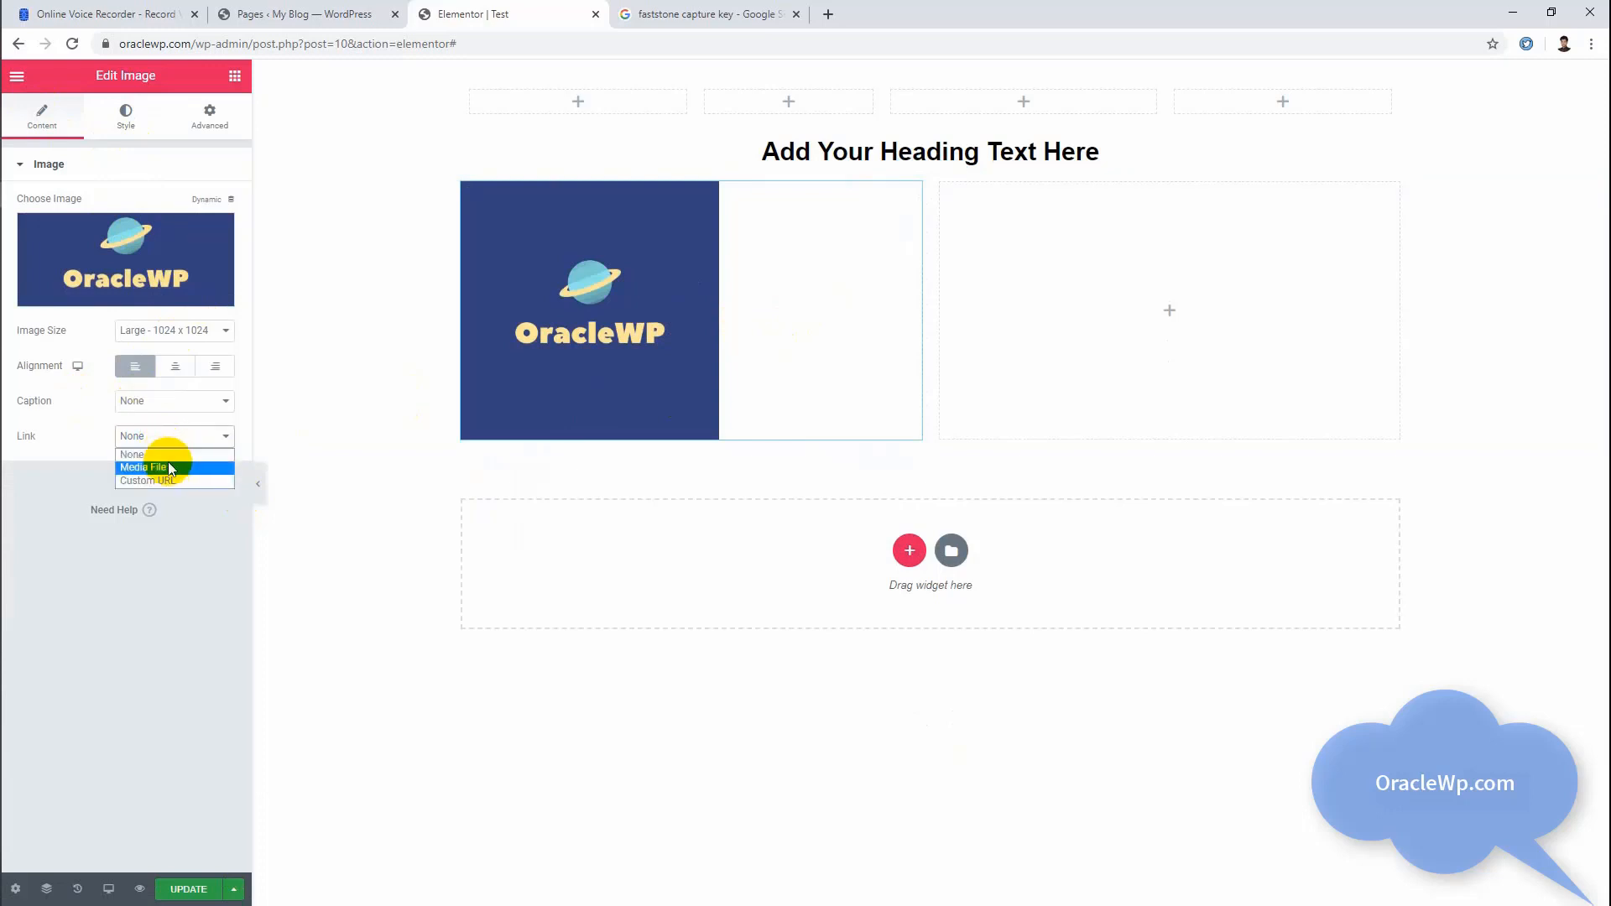
{"action": "left_click", "coordinate": [154, 467]}
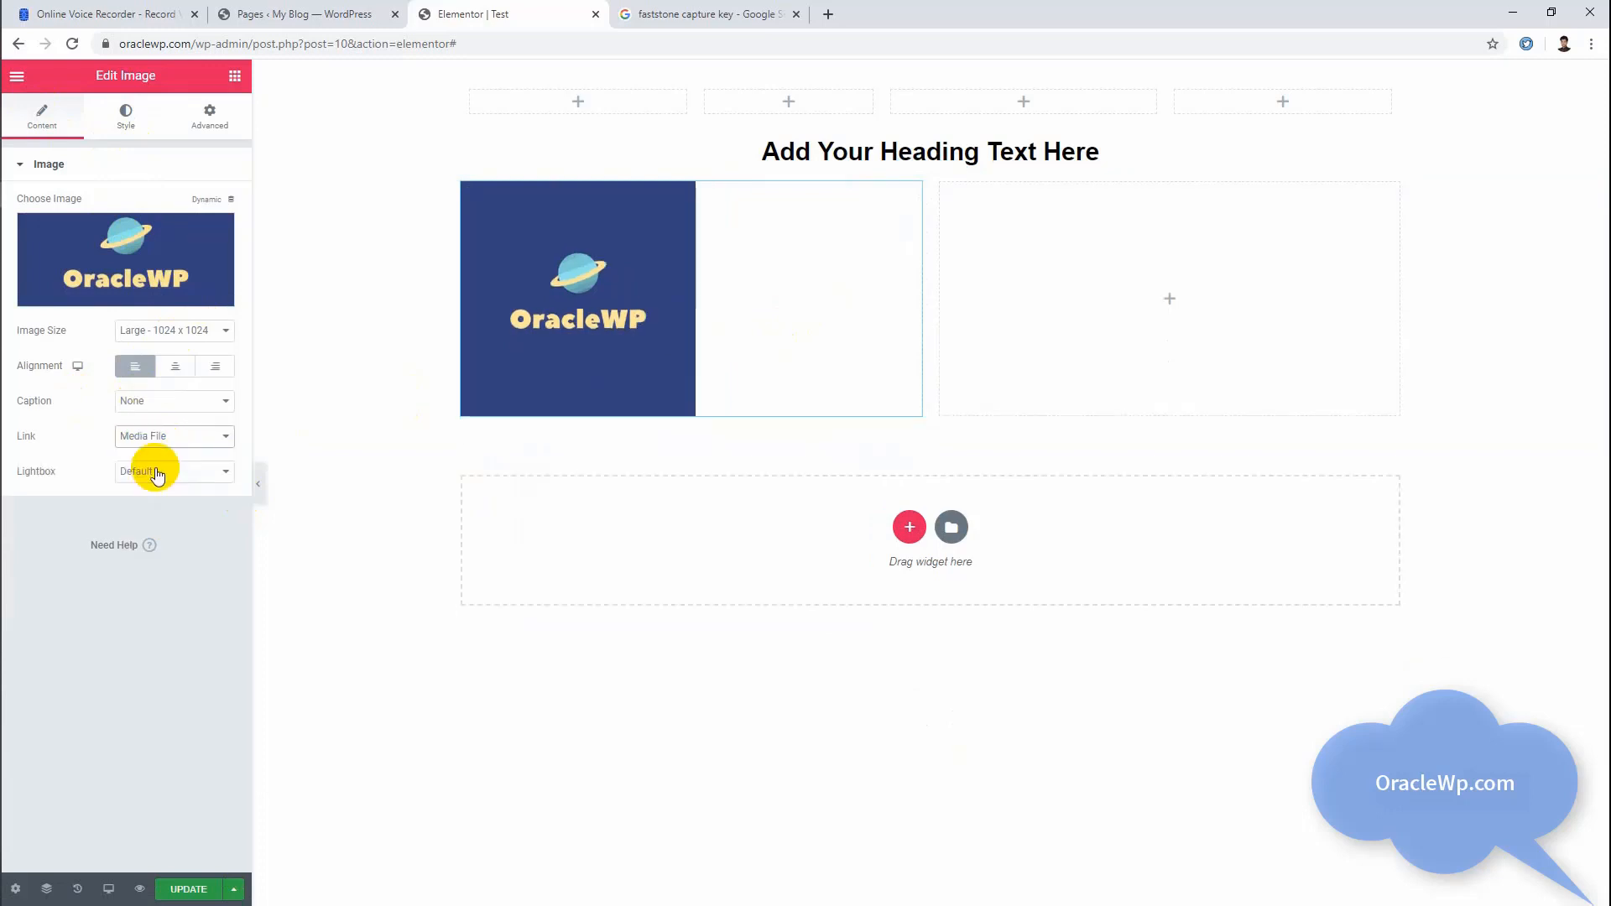
{"action": "left_click", "coordinate": [532, 285]}
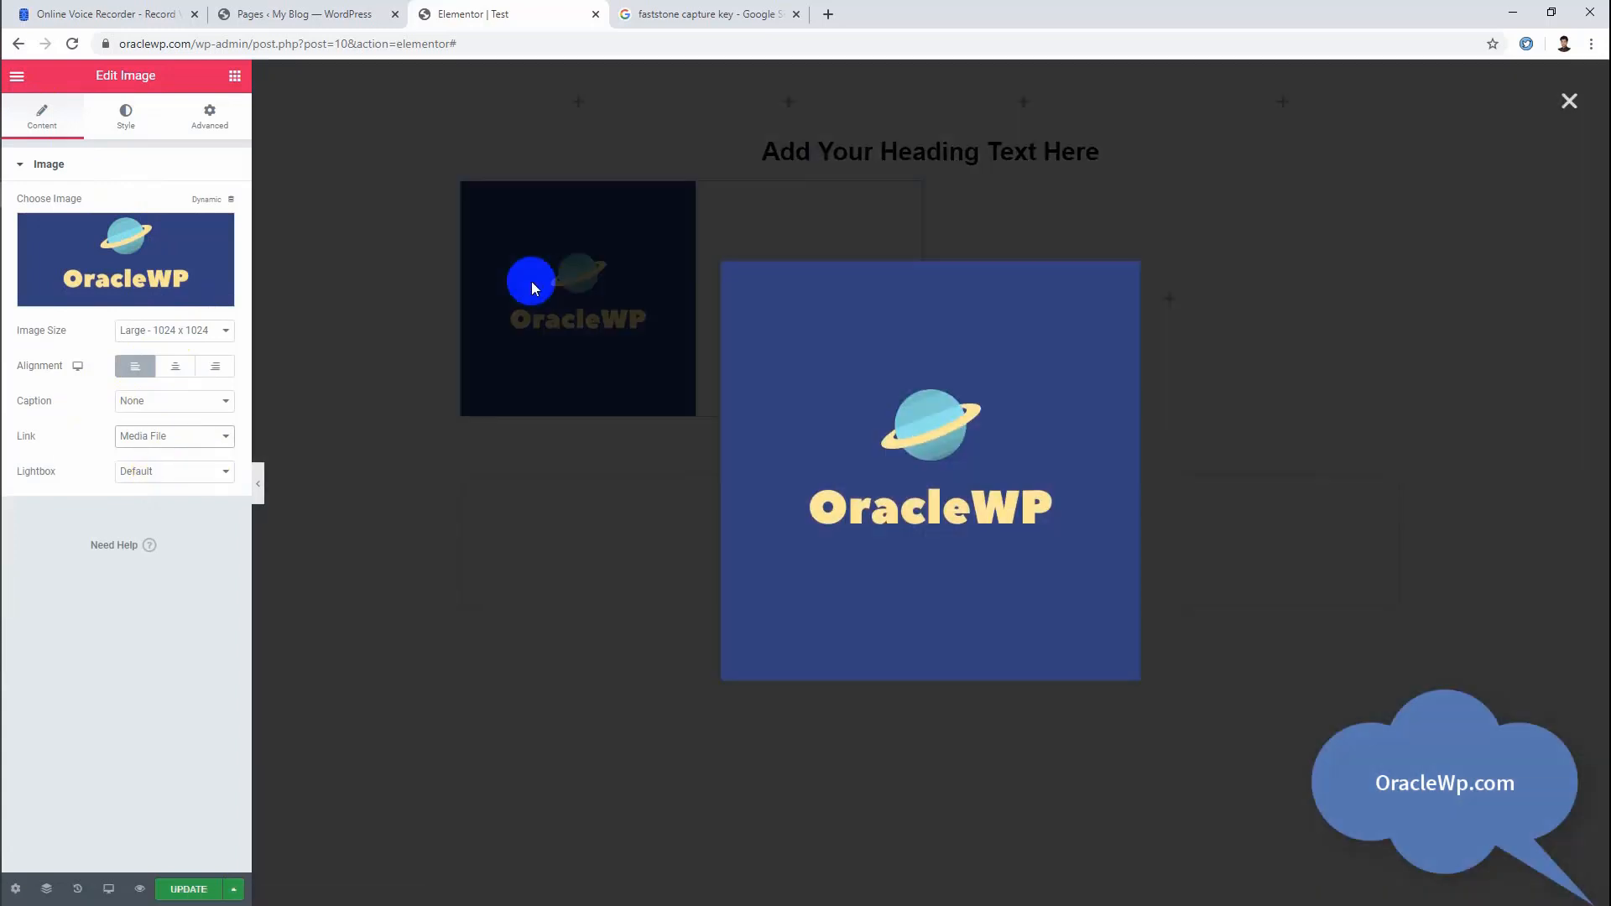
{"action": "left_click", "coordinate": [1570, 108]}
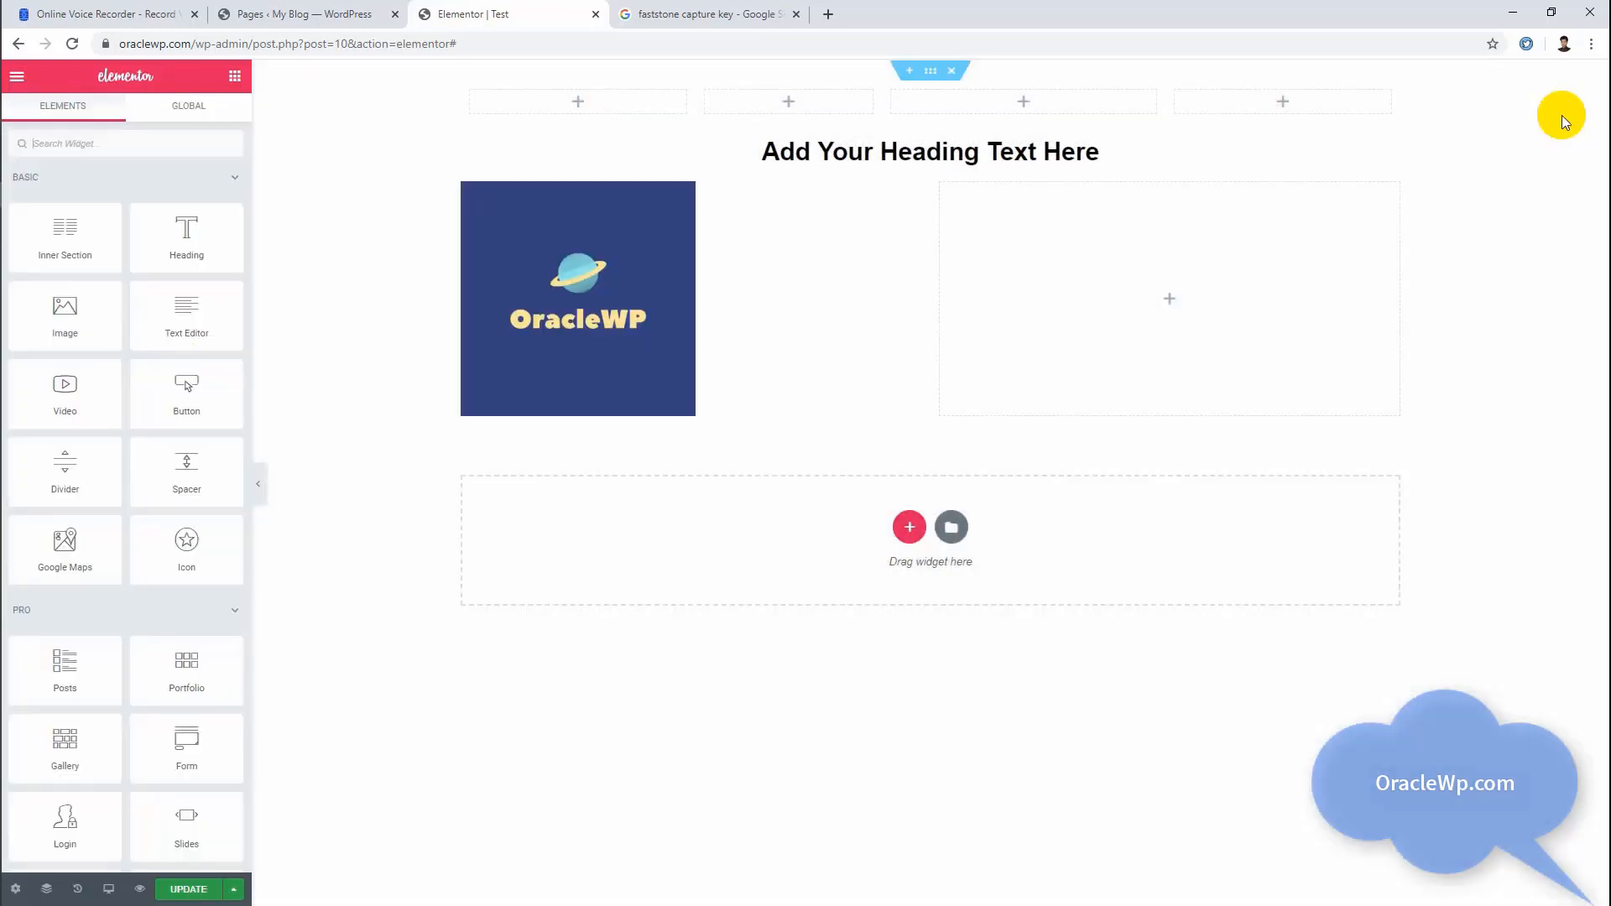
{"action": "left_click", "coordinate": [592, 285]}
{"action": "left_click", "coordinate": [643, 259]}
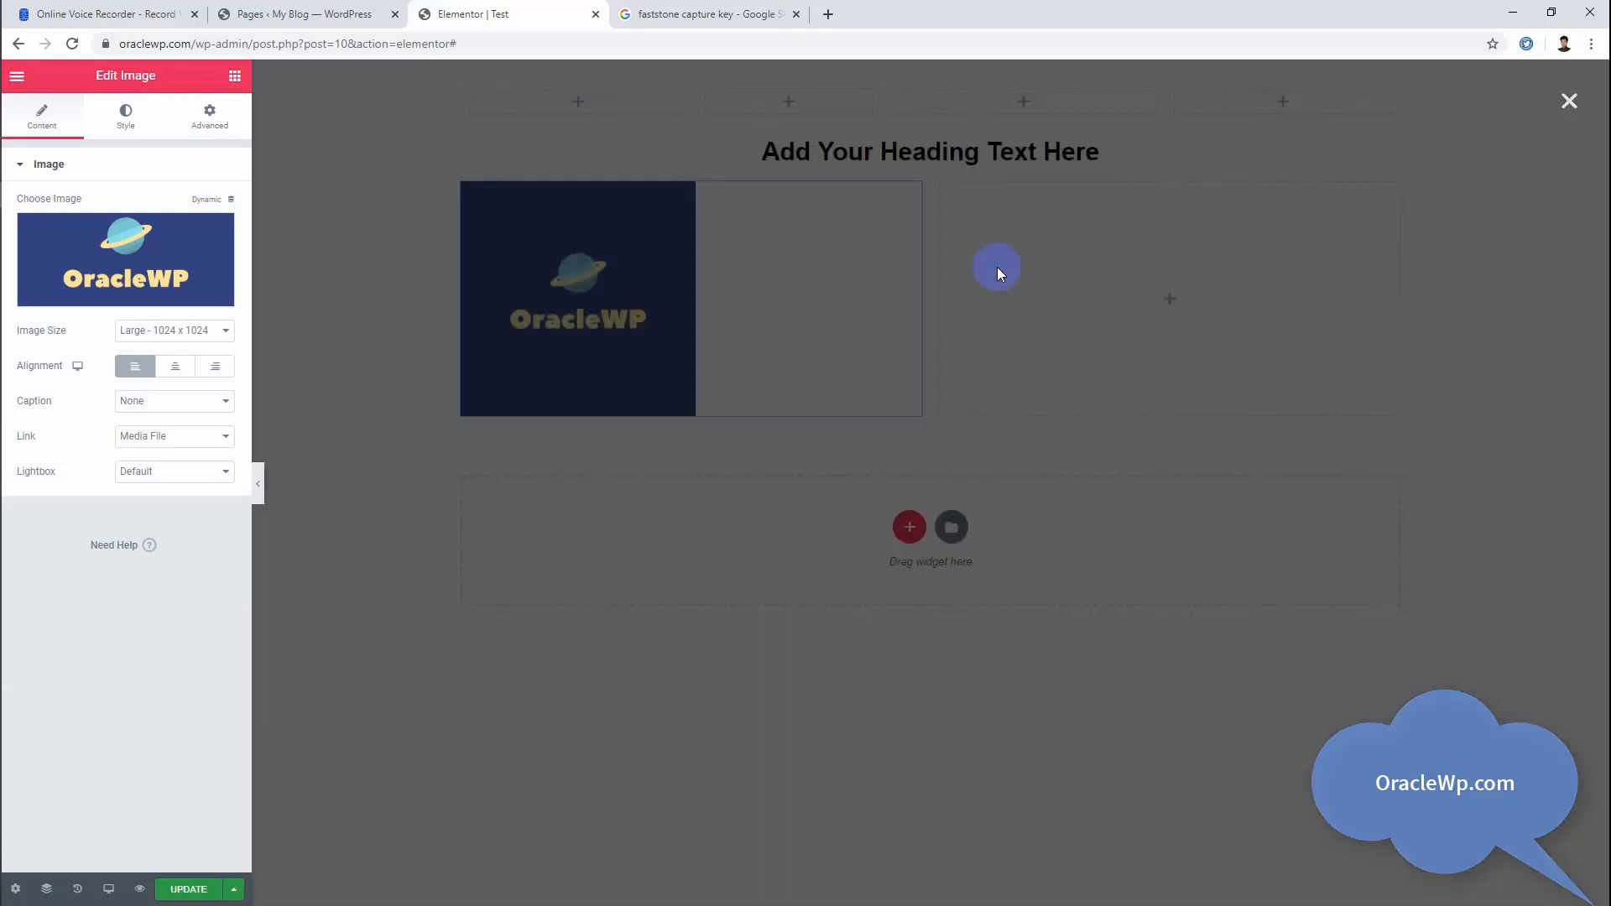
{"action": "mouse_move", "coordinate": [908, 195]}
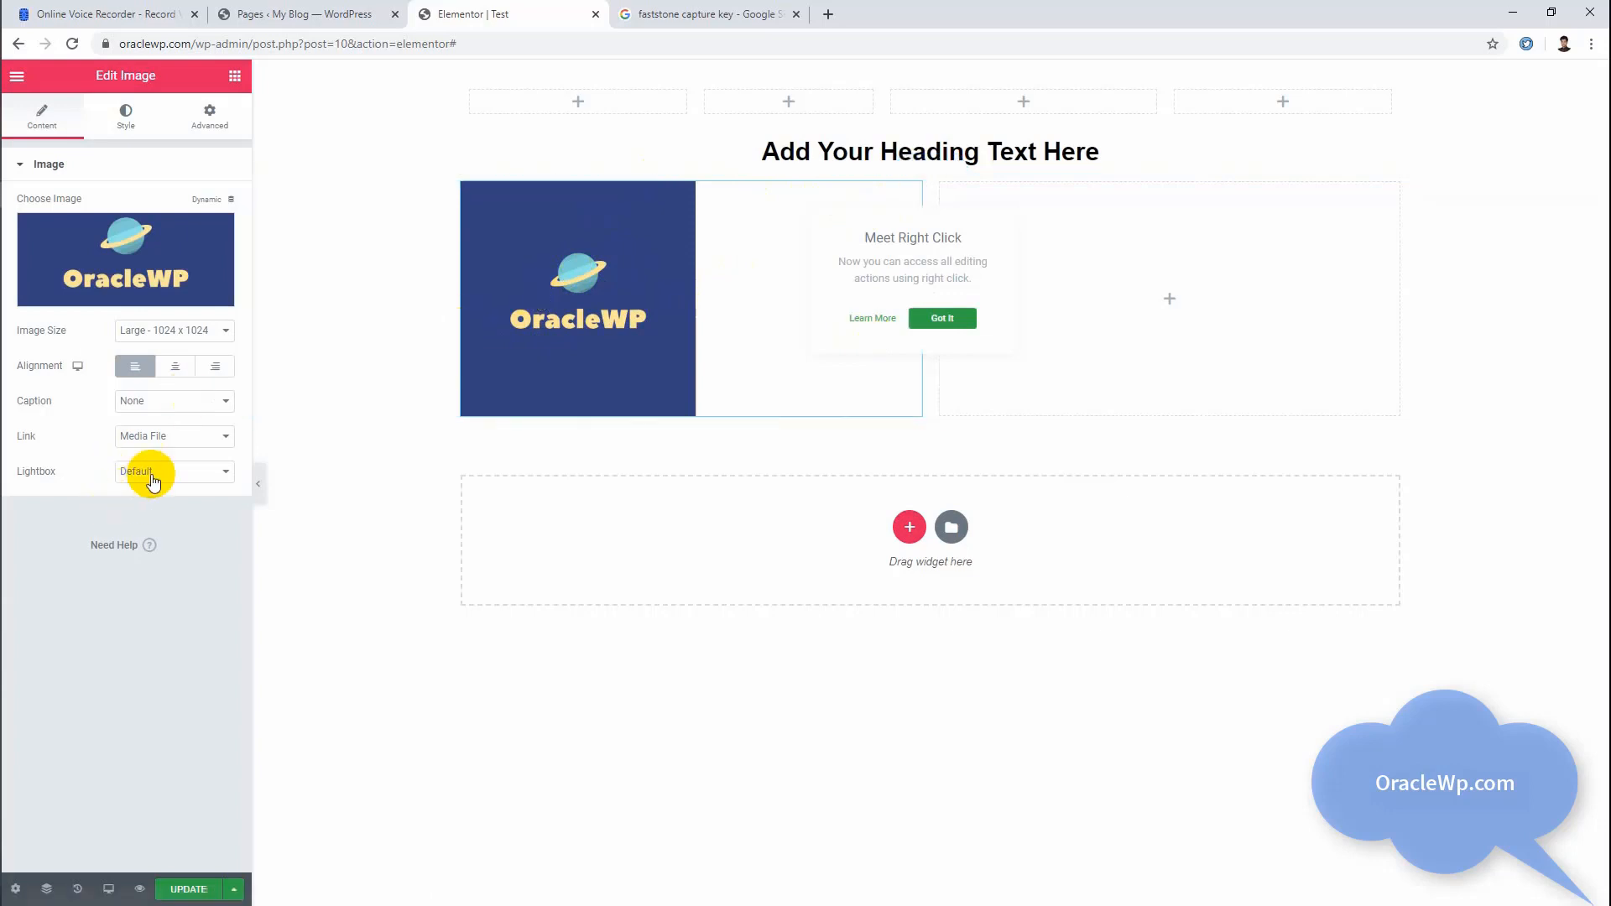
Step: Link the logo image to the custom URL "#" and review its new-window and nofollow options
{"action": "left_click", "coordinate": [177, 437]}
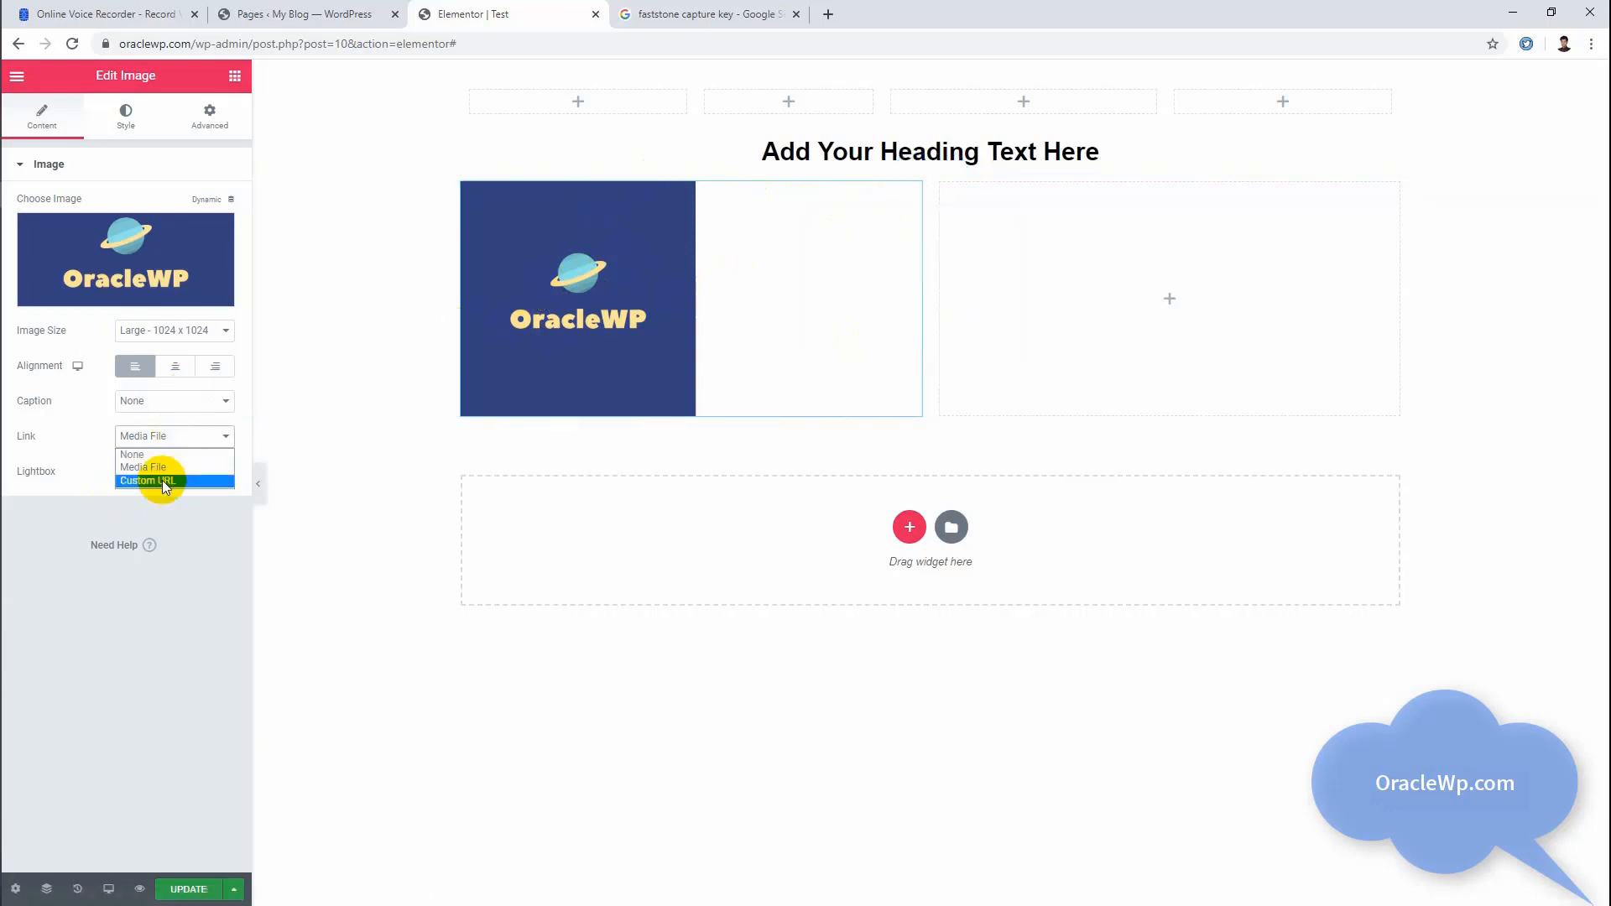
{"action": "left_click", "coordinate": [145, 485]}
{"action": "left_click", "coordinate": [117, 493]}
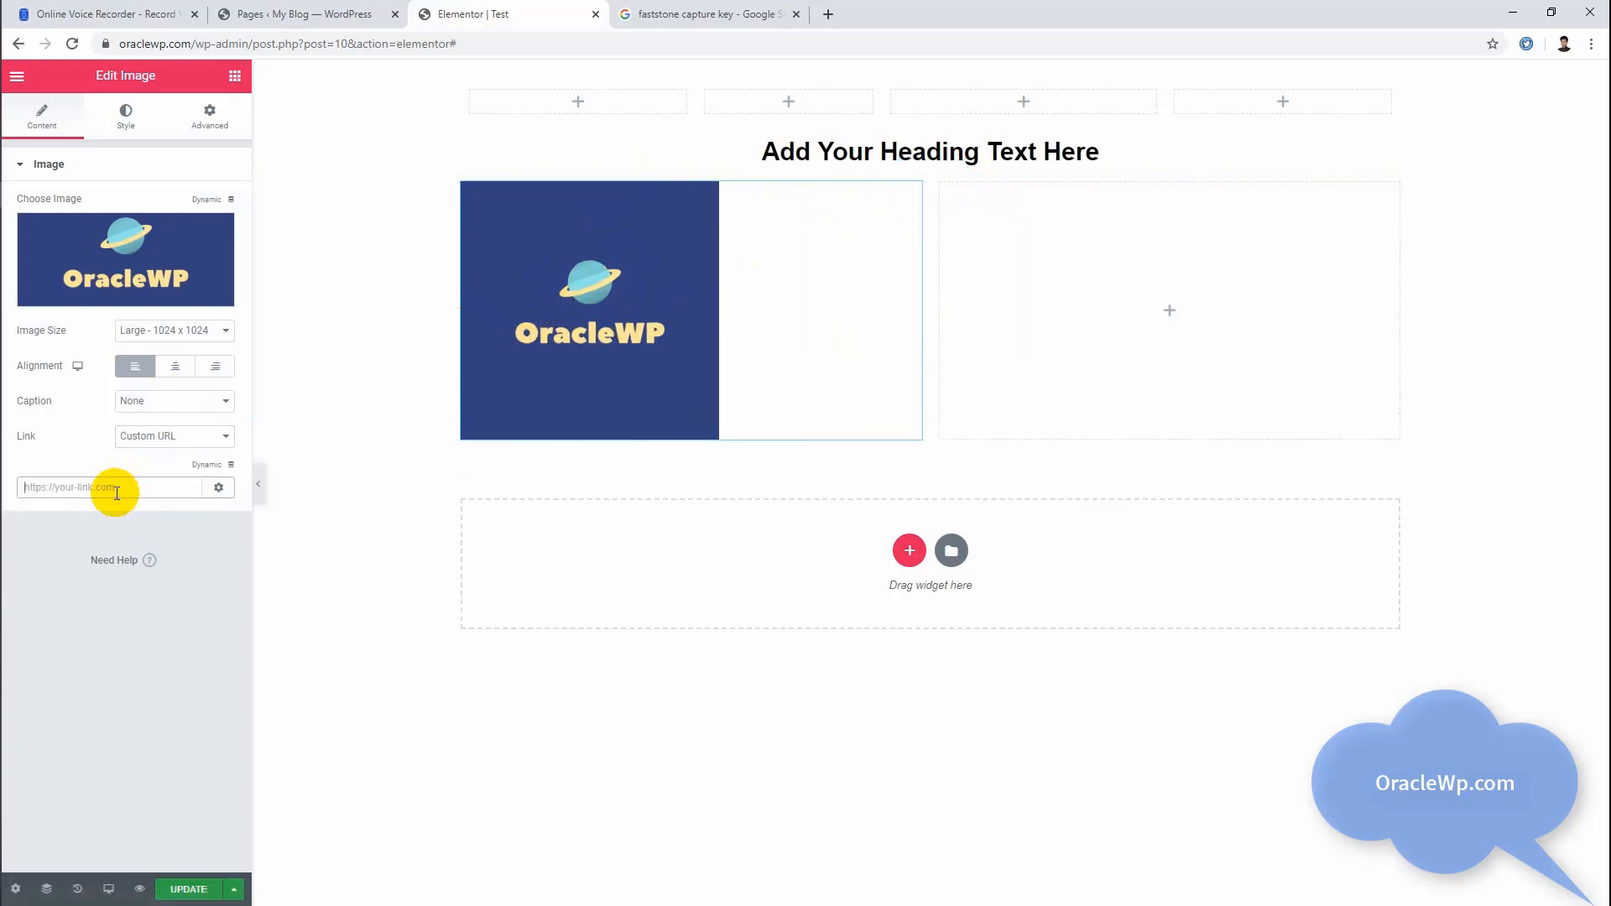
{"action": "type", "text": "#"}
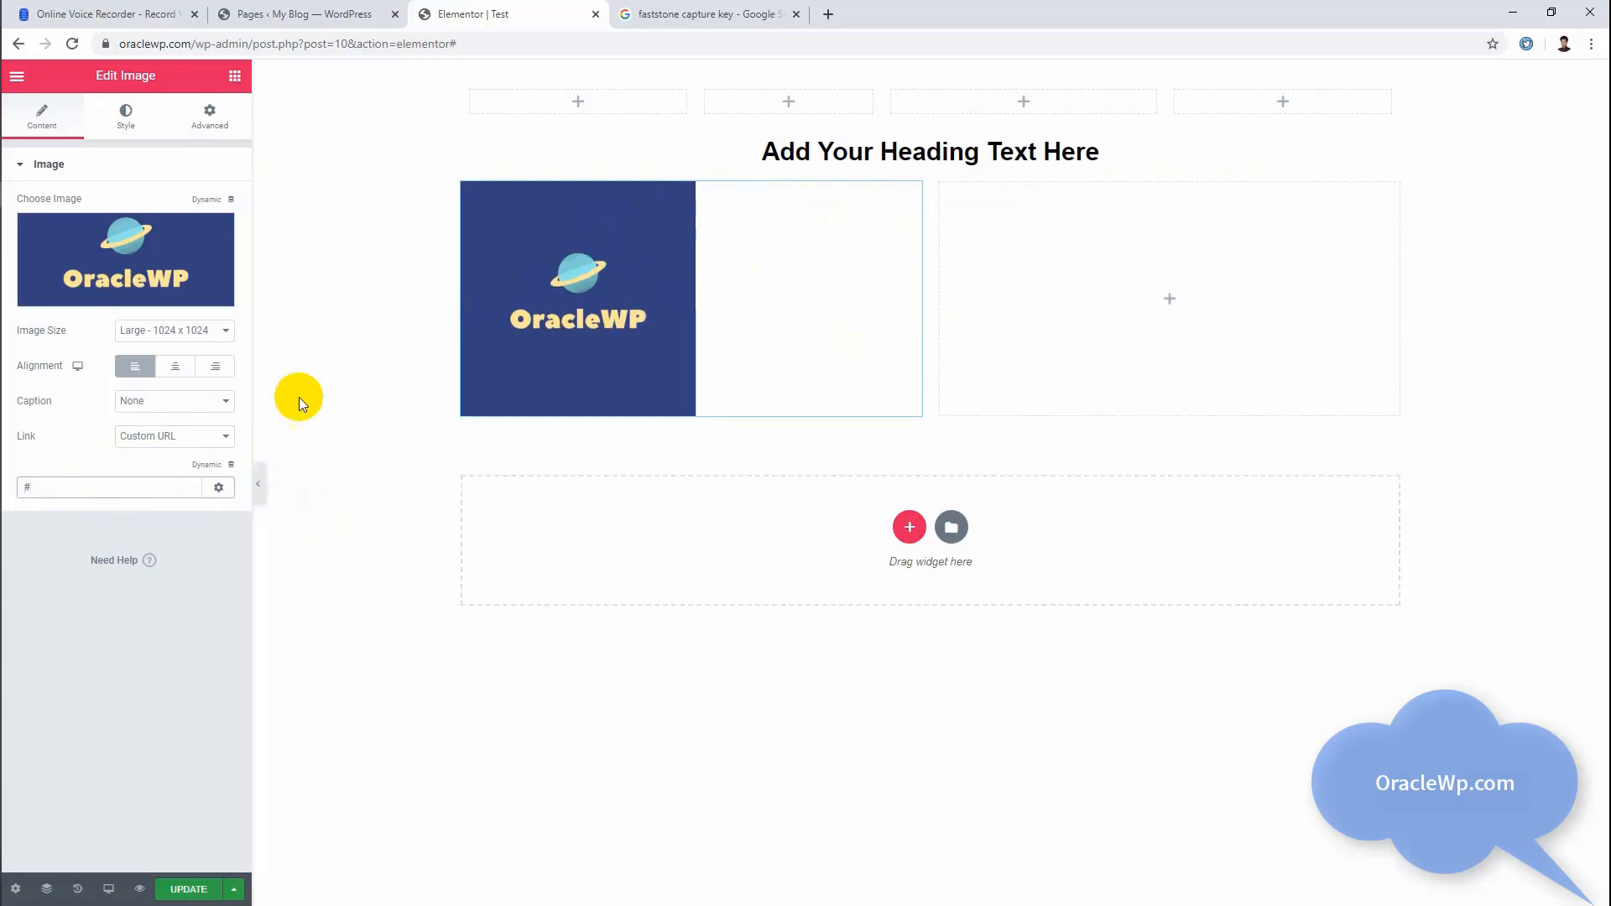
{"action": "left_click", "coordinate": [229, 493]}
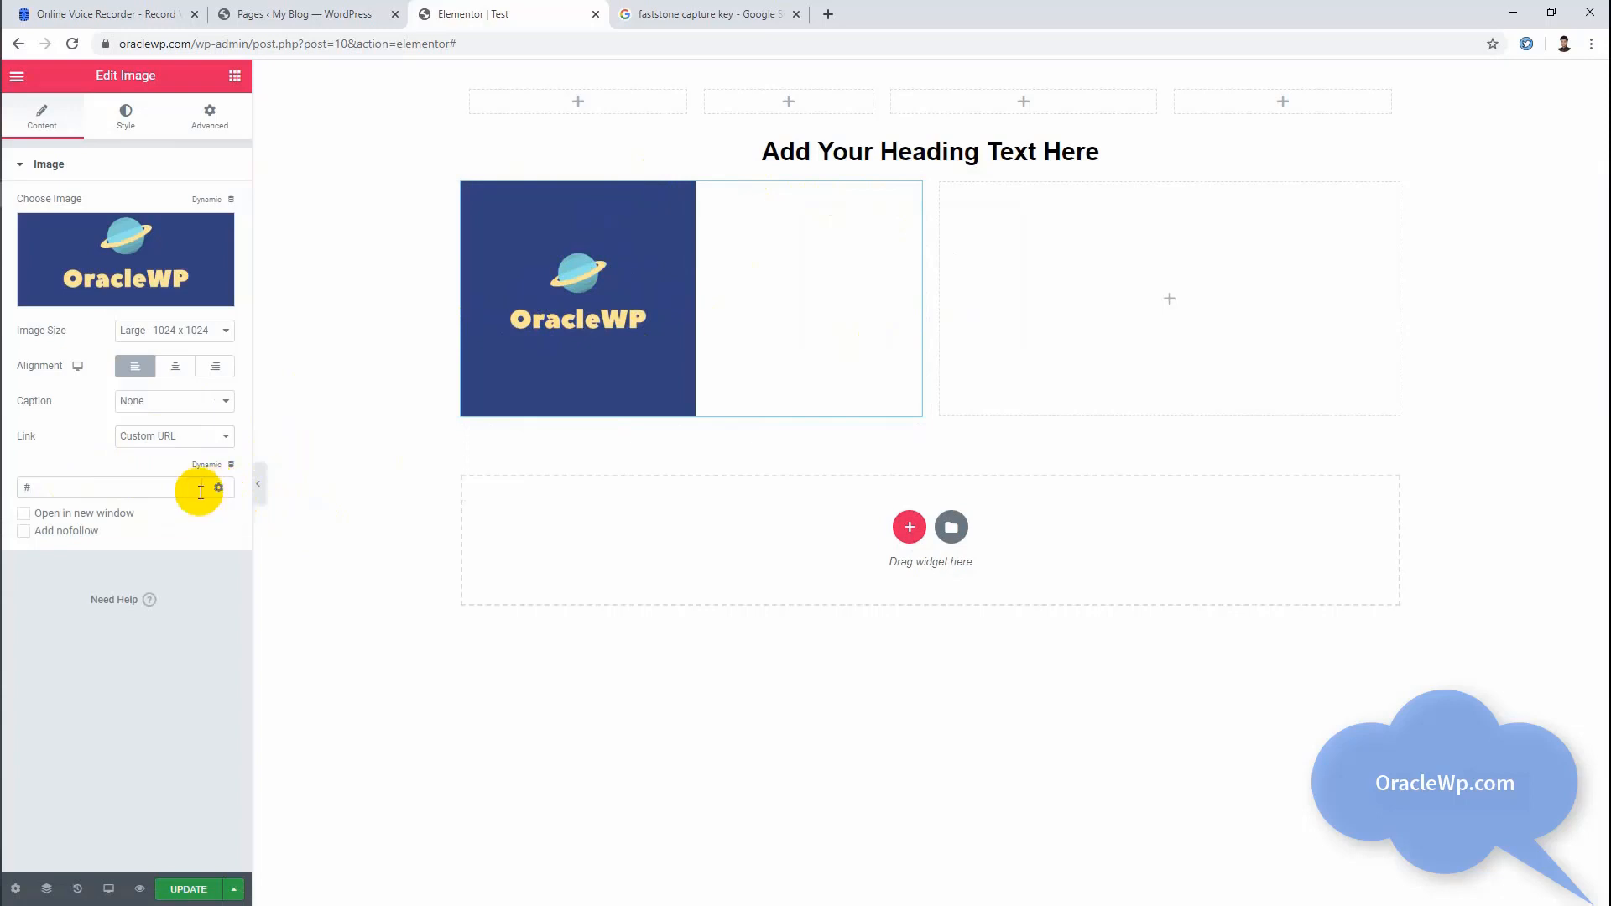
{"action": "left_click", "coordinate": [85, 513]}
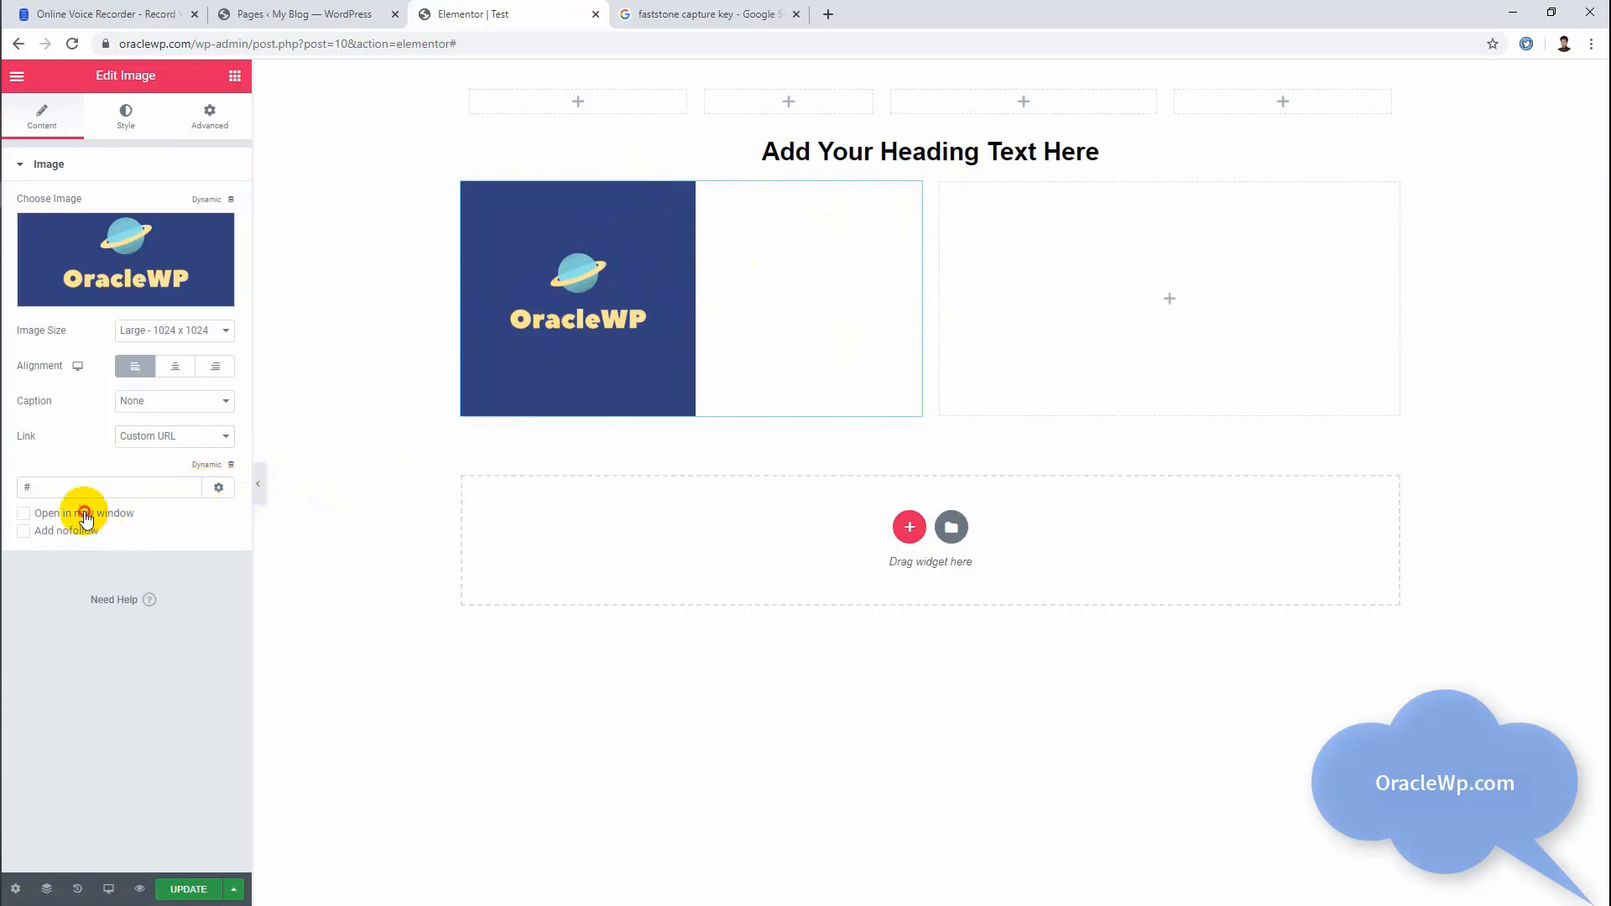
{"action": "left_click", "coordinate": [218, 487]}
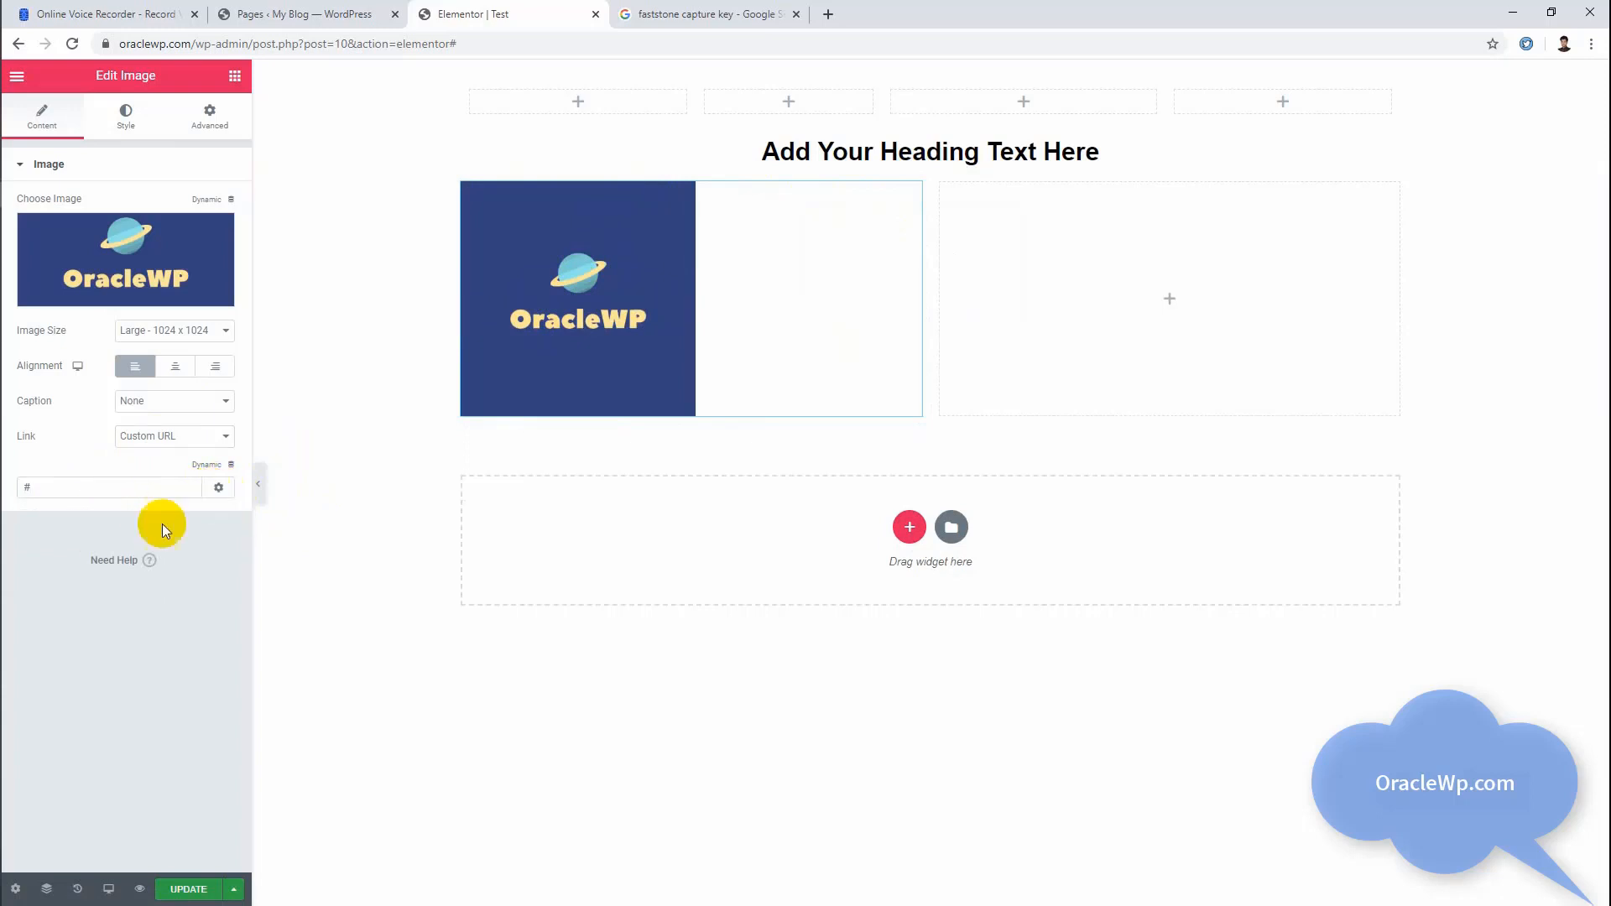
Step: Place a Text Editor widget in the empty column beside the logo image
{"action": "left_click", "coordinate": [234, 78]}
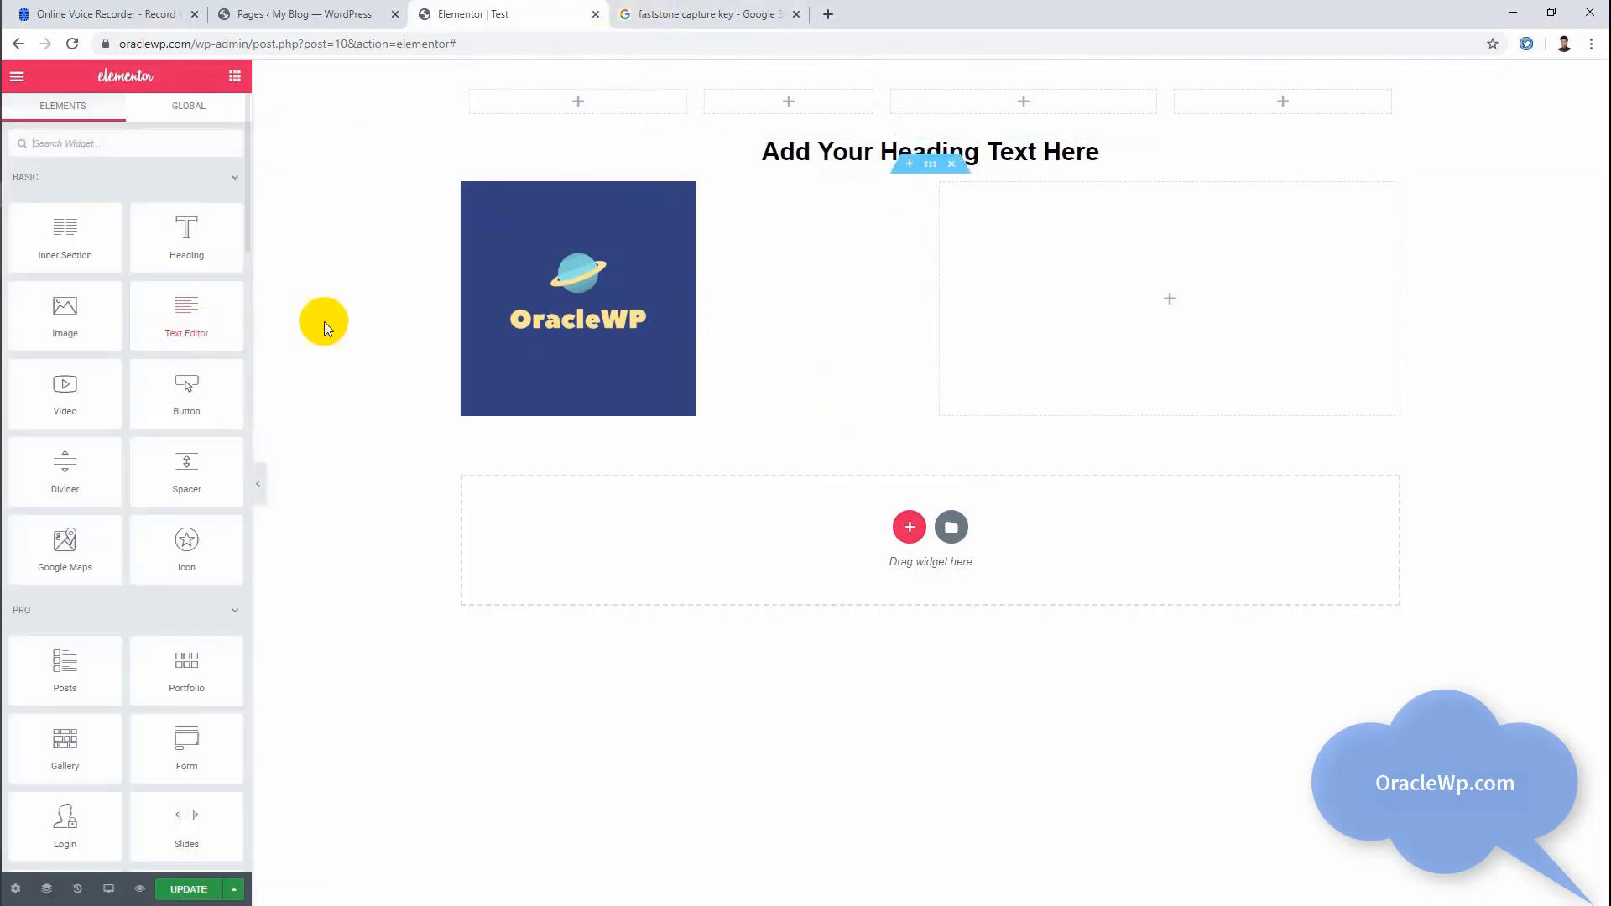
{"action": "left_click_drag", "start_coordinate": [167, 327], "coordinate": [1103, 307]}
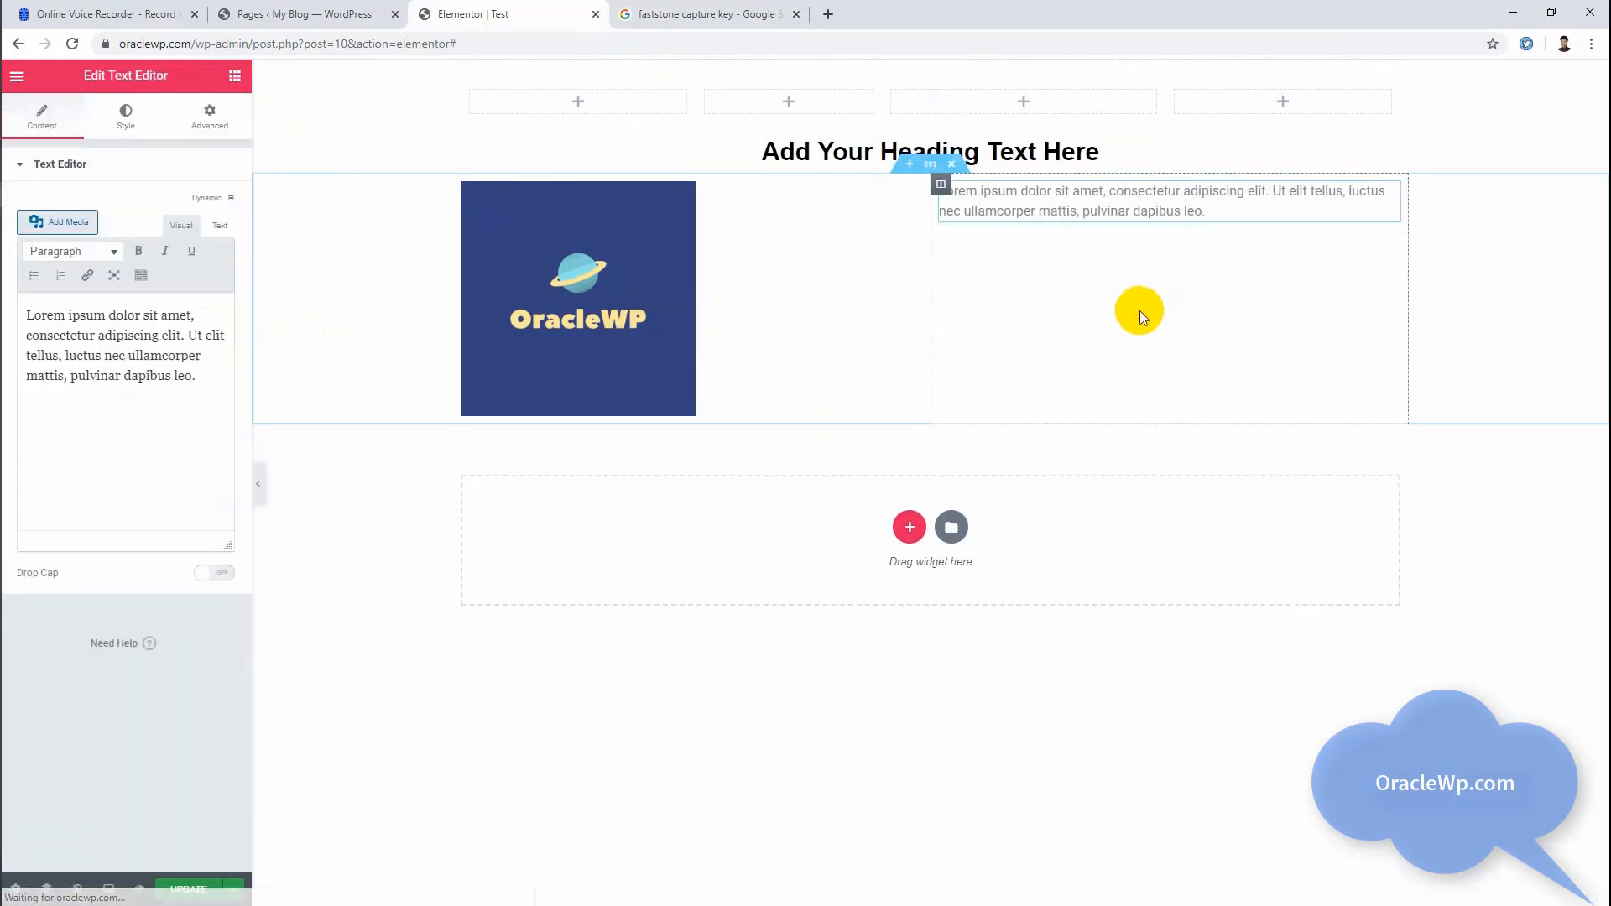
Step: Examine the heading's content settings, then the text widget's editable content and its style options
{"action": "left_click", "coordinate": [835, 157]}
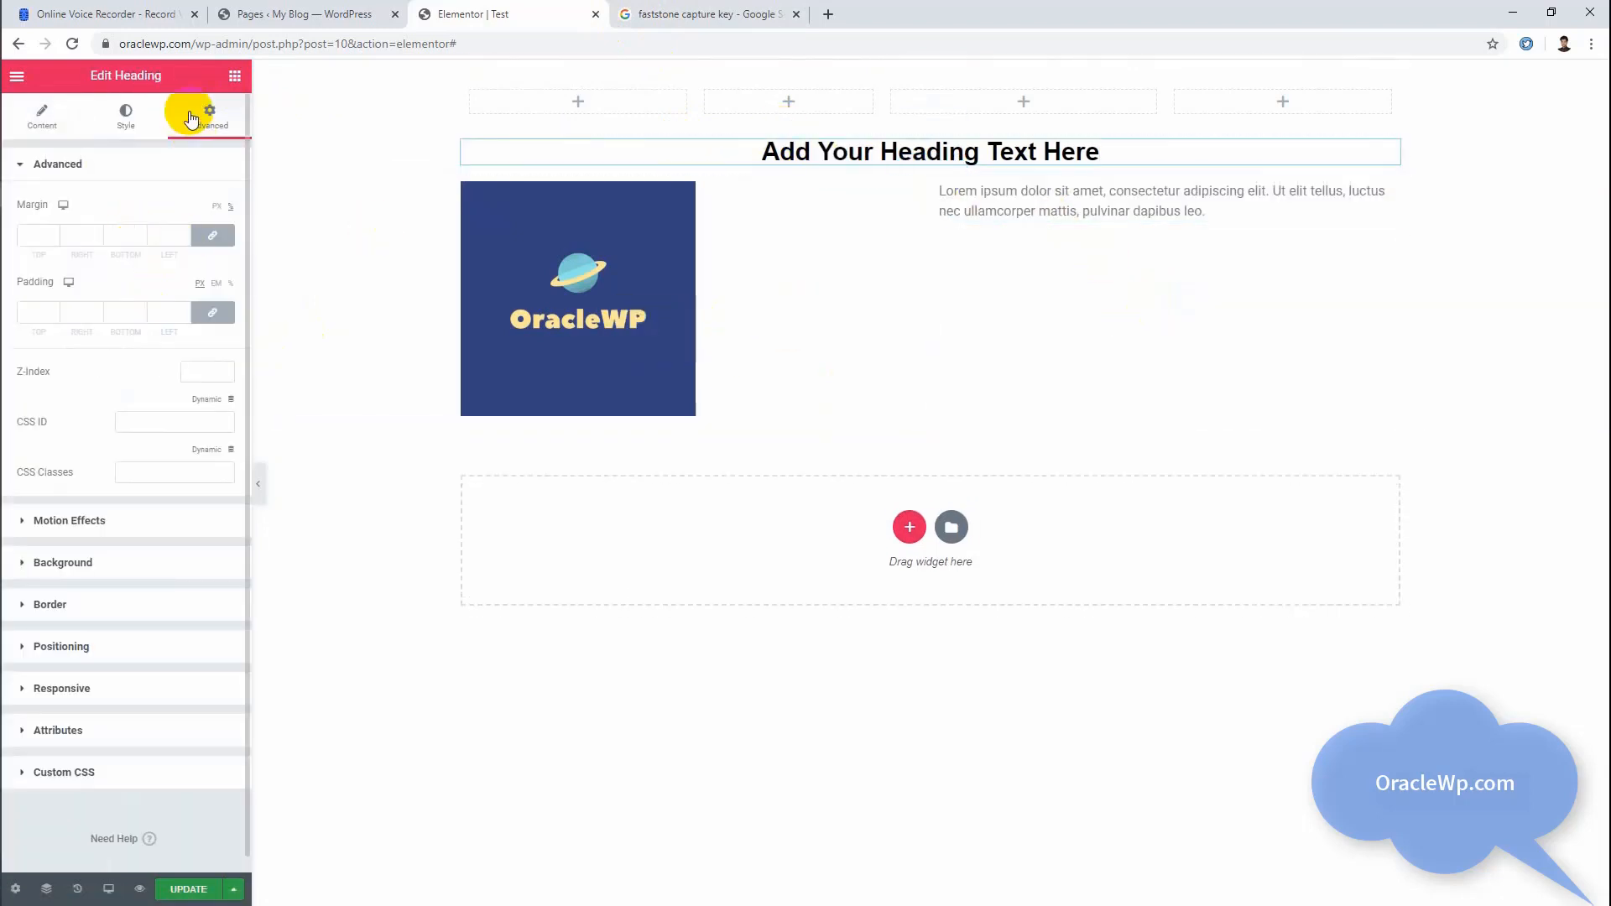
{"action": "left_click", "coordinate": [46, 114]}
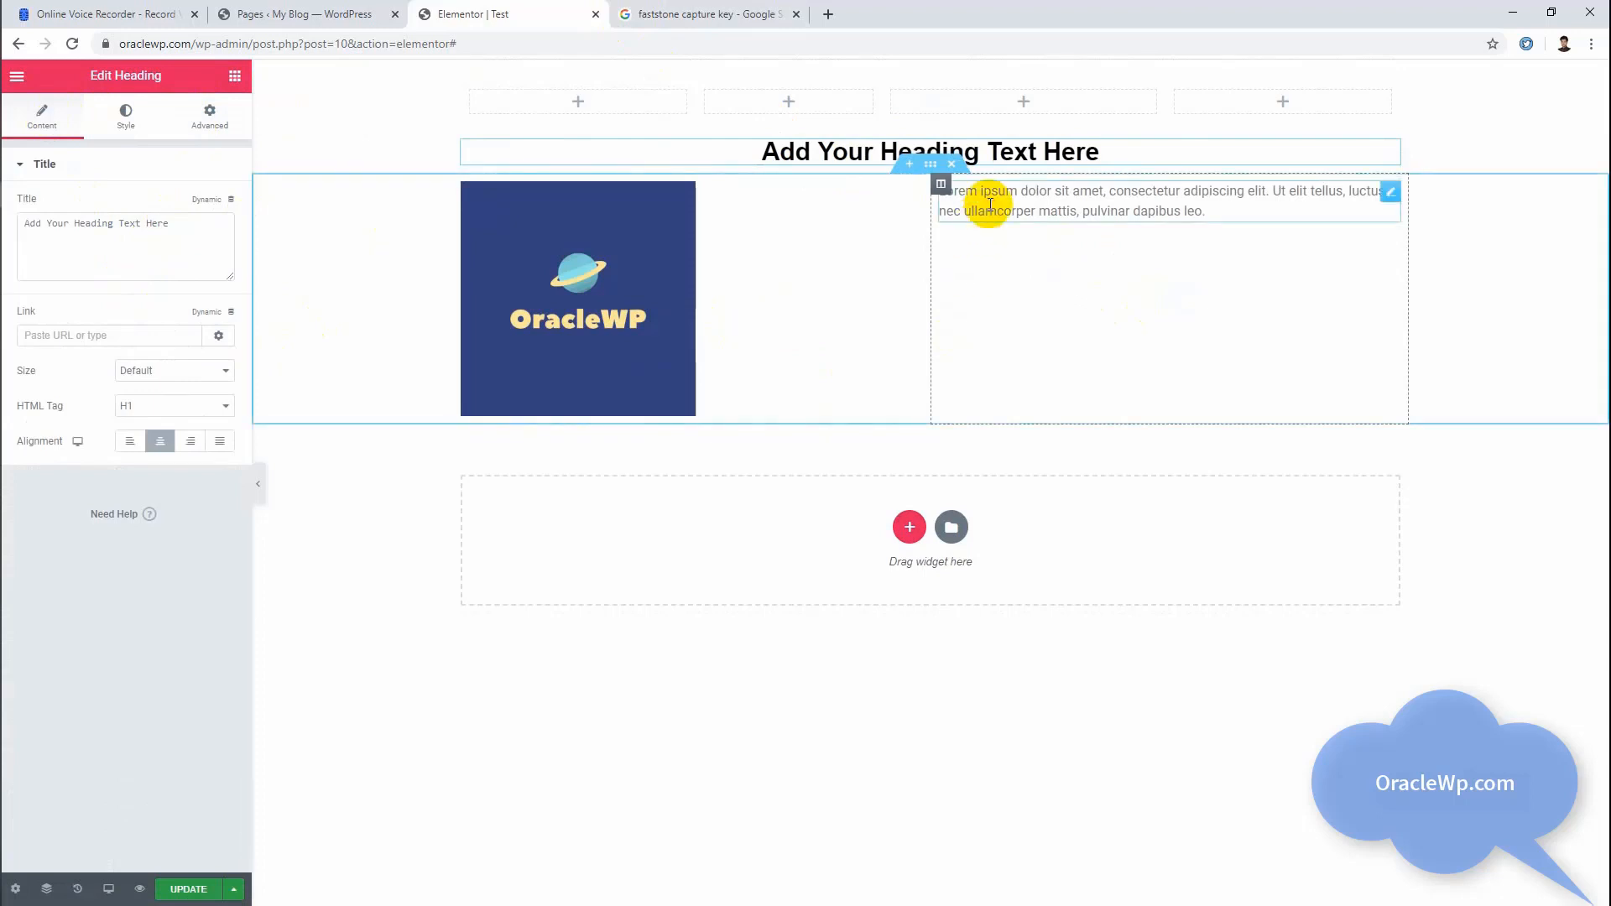
{"action": "left_click", "coordinate": [964, 195]}
{"action": "left_click_drag", "start_coordinate": [219, 374], "coordinate": [16, 309]}
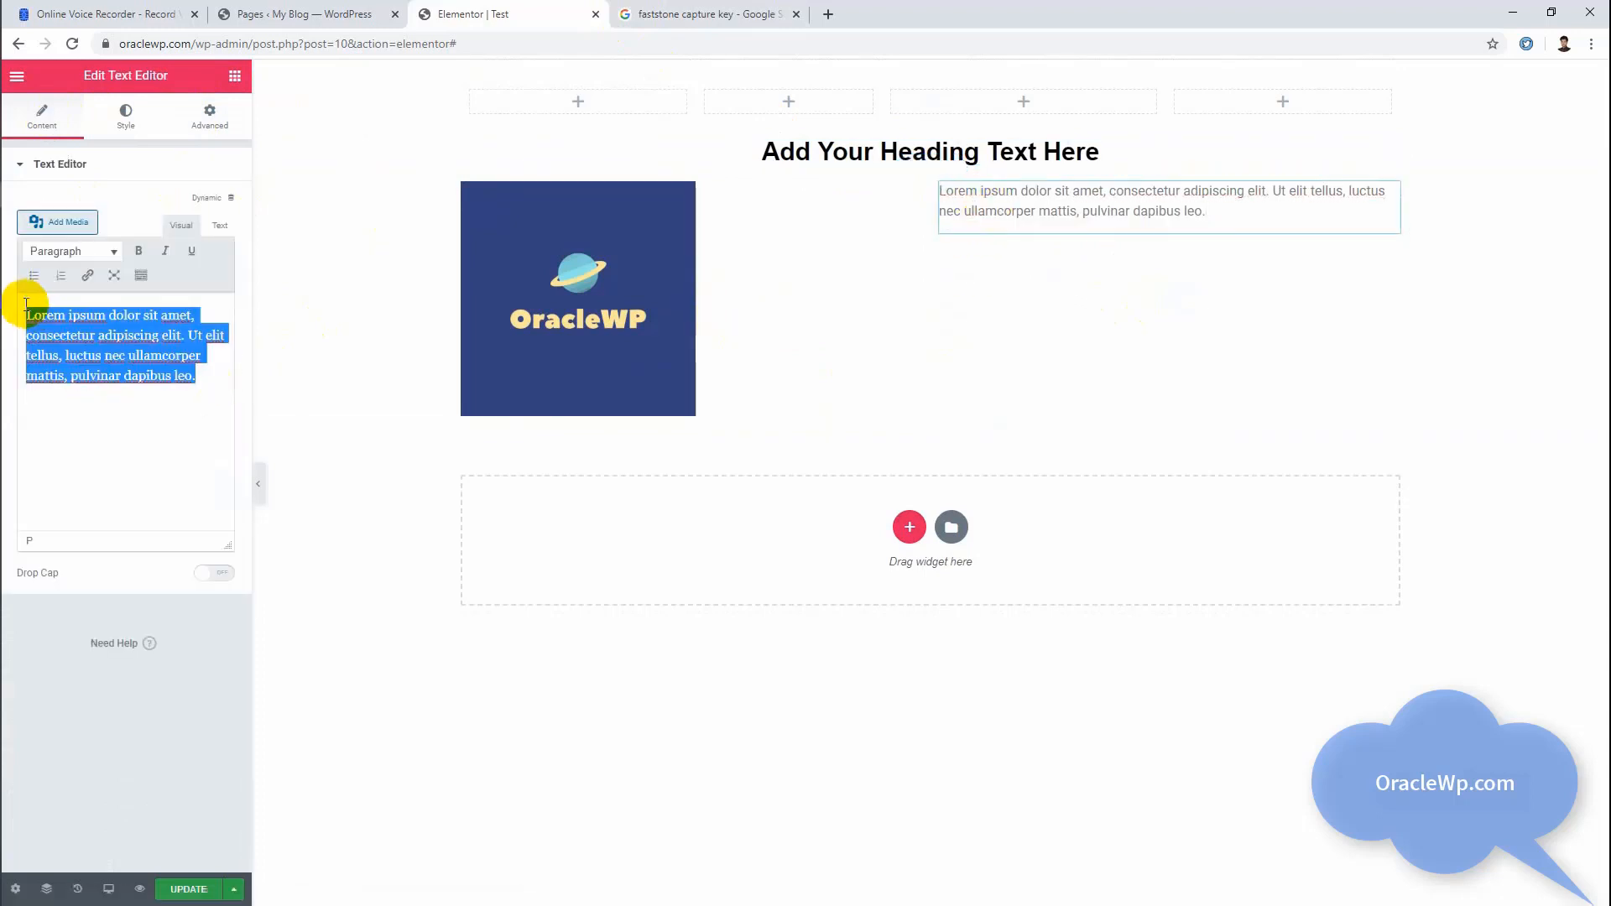
{"action": "left_click", "coordinate": [74, 341]}
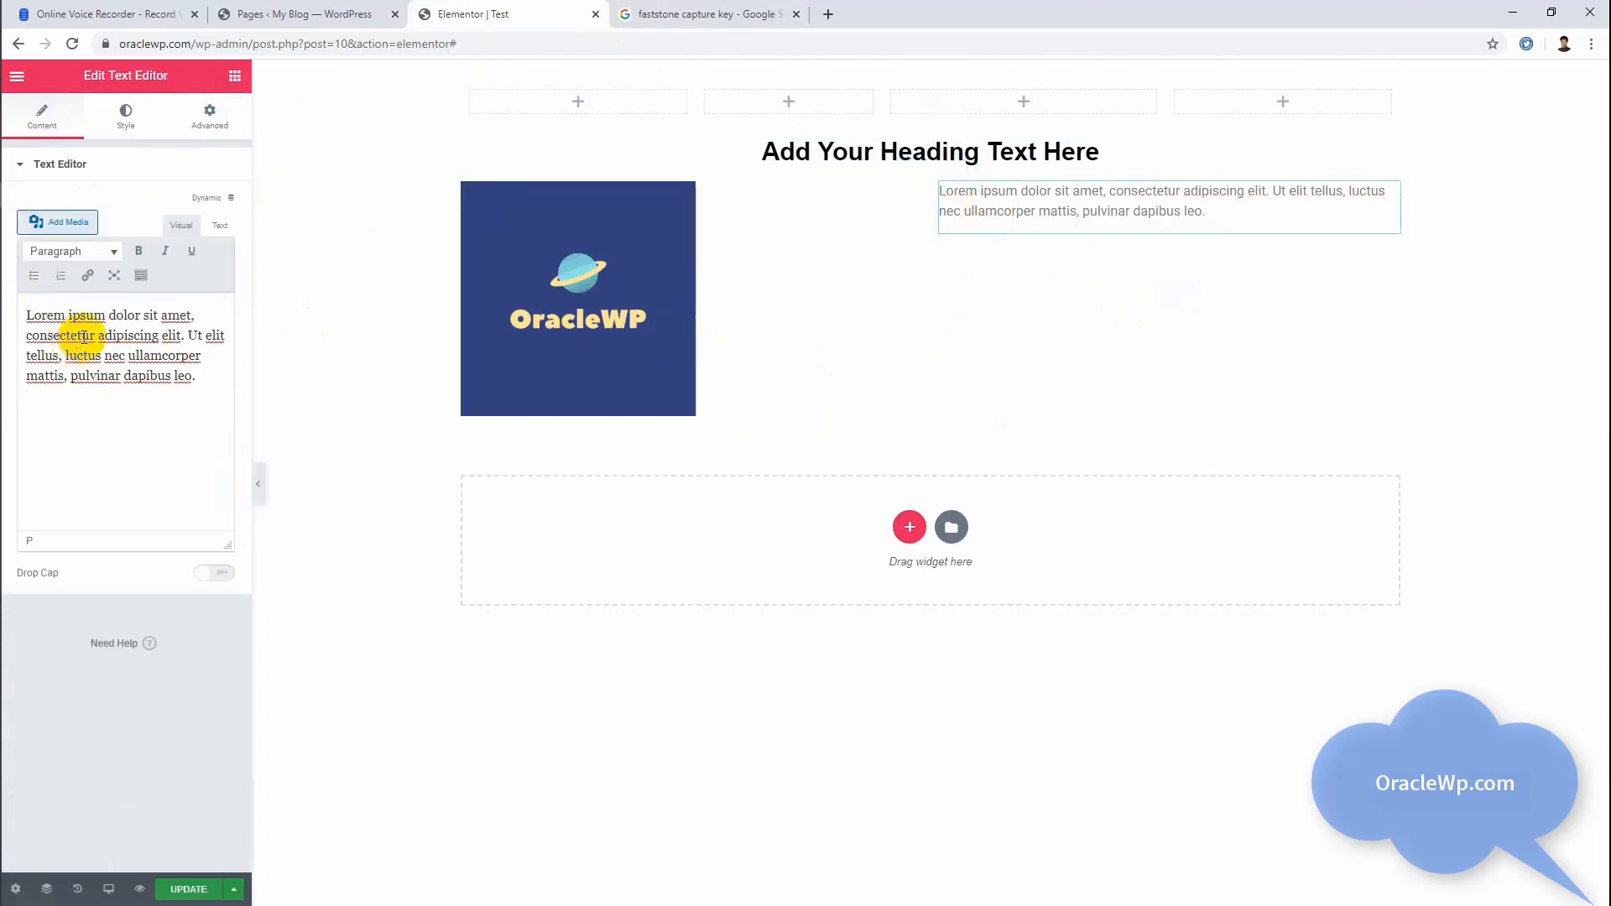
{"action": "left_click", "coordinate": [197, 375]}
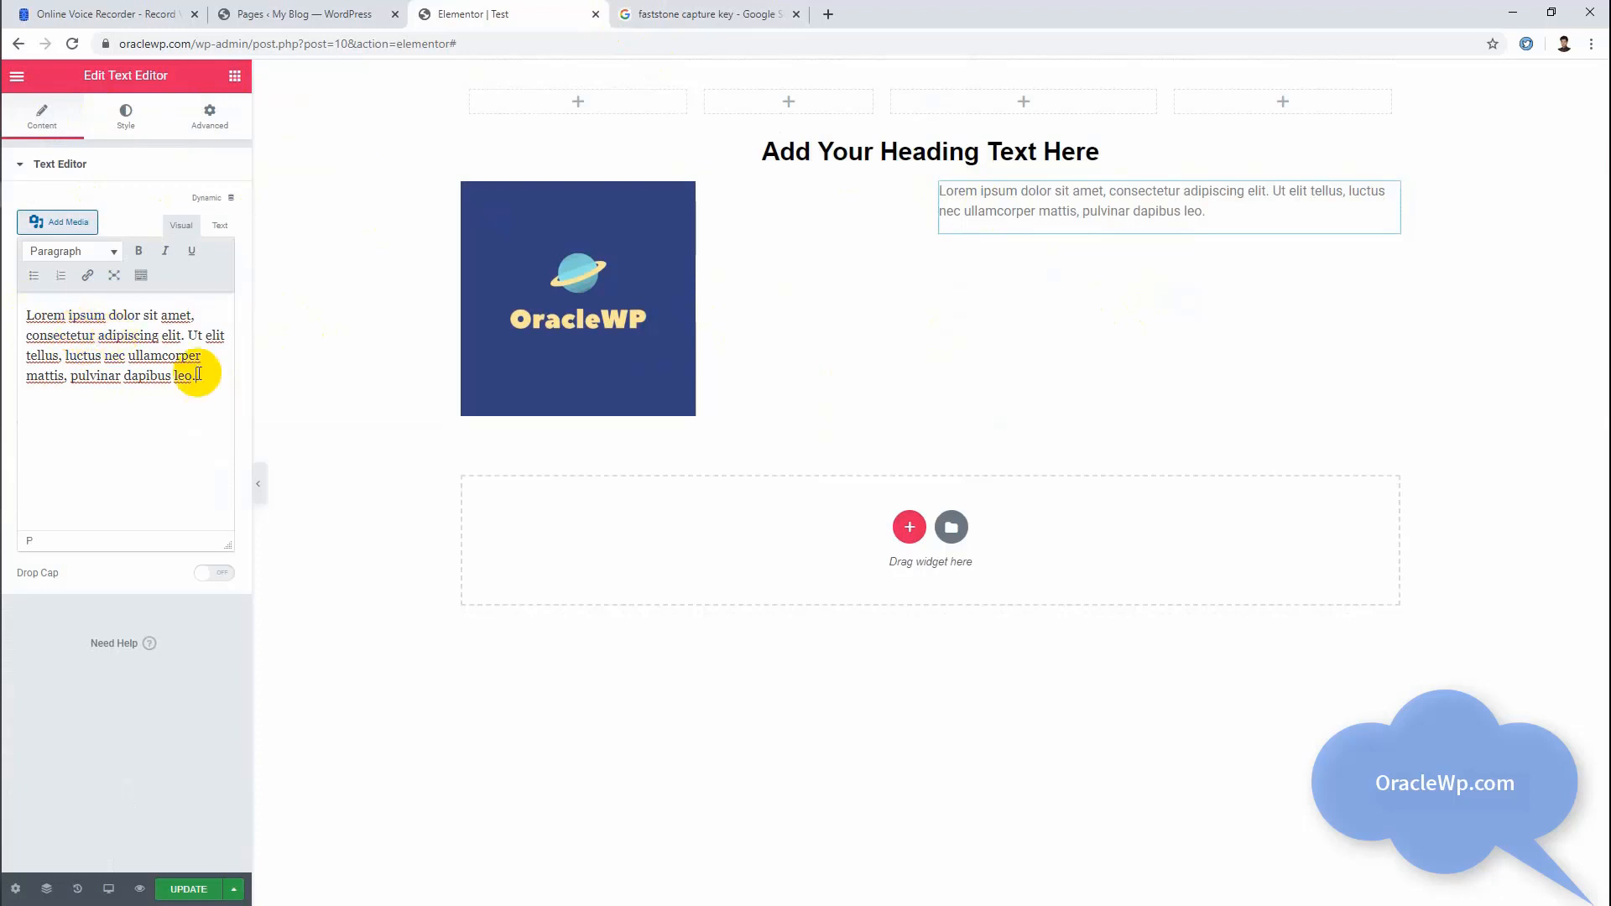
{"action": "left_click", "coordinate": [122, 126]}
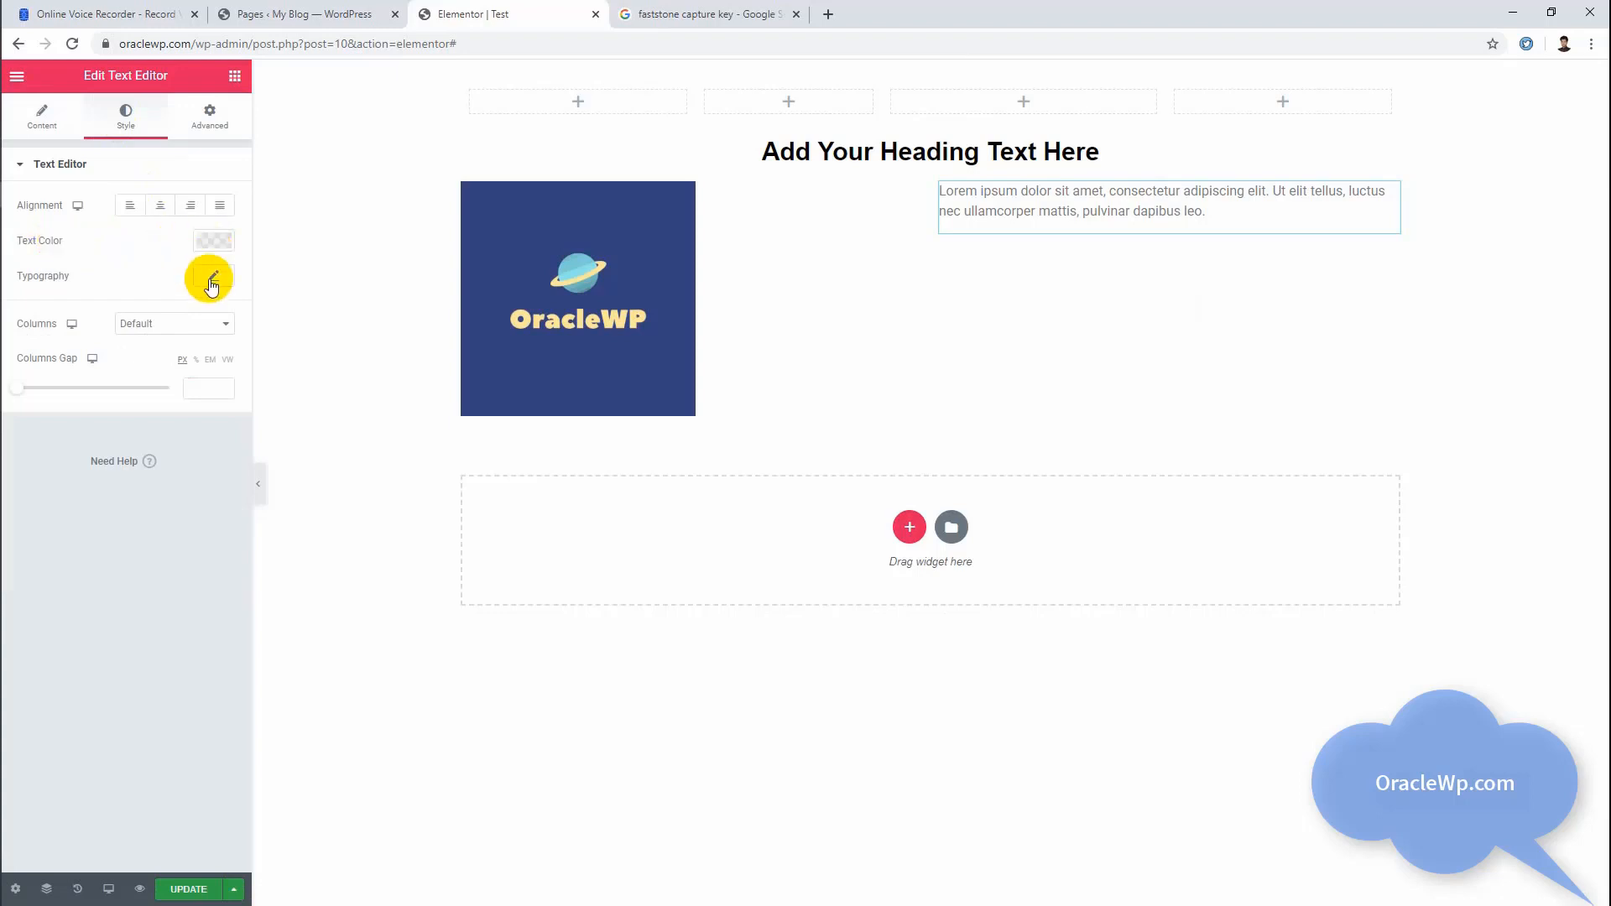
Step: Make the word "ipsum" bold and the word "dolor" italic in the text widget's paragraph
{"action": "left_click", "coordinate": [42, 118]}
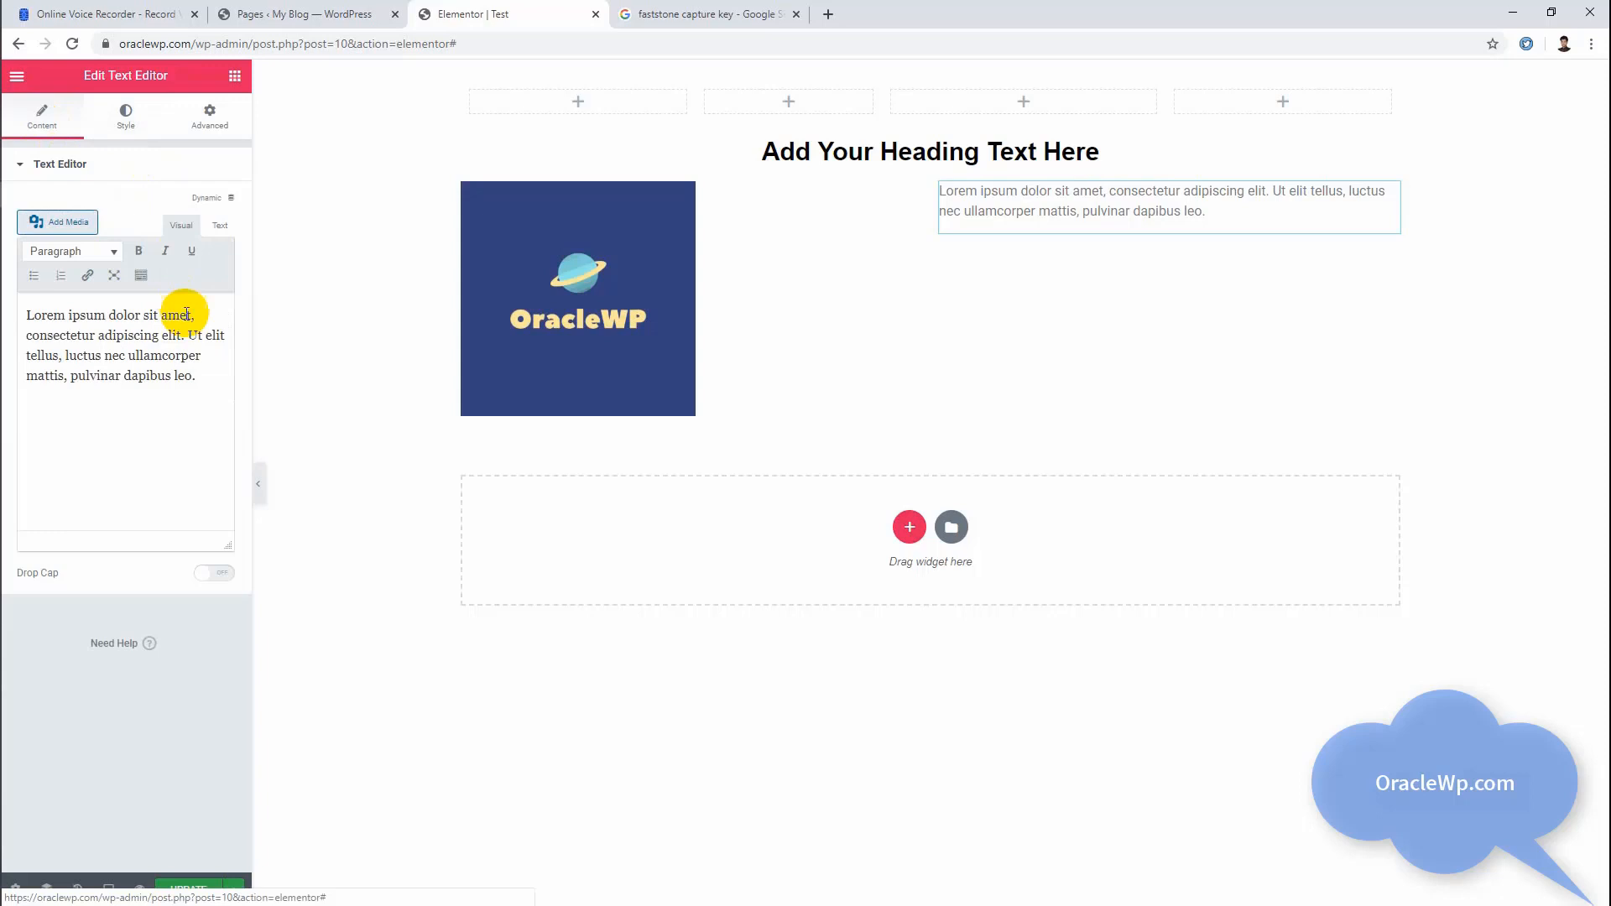
{"action": "double_click", "coordinate": [84, 315]}
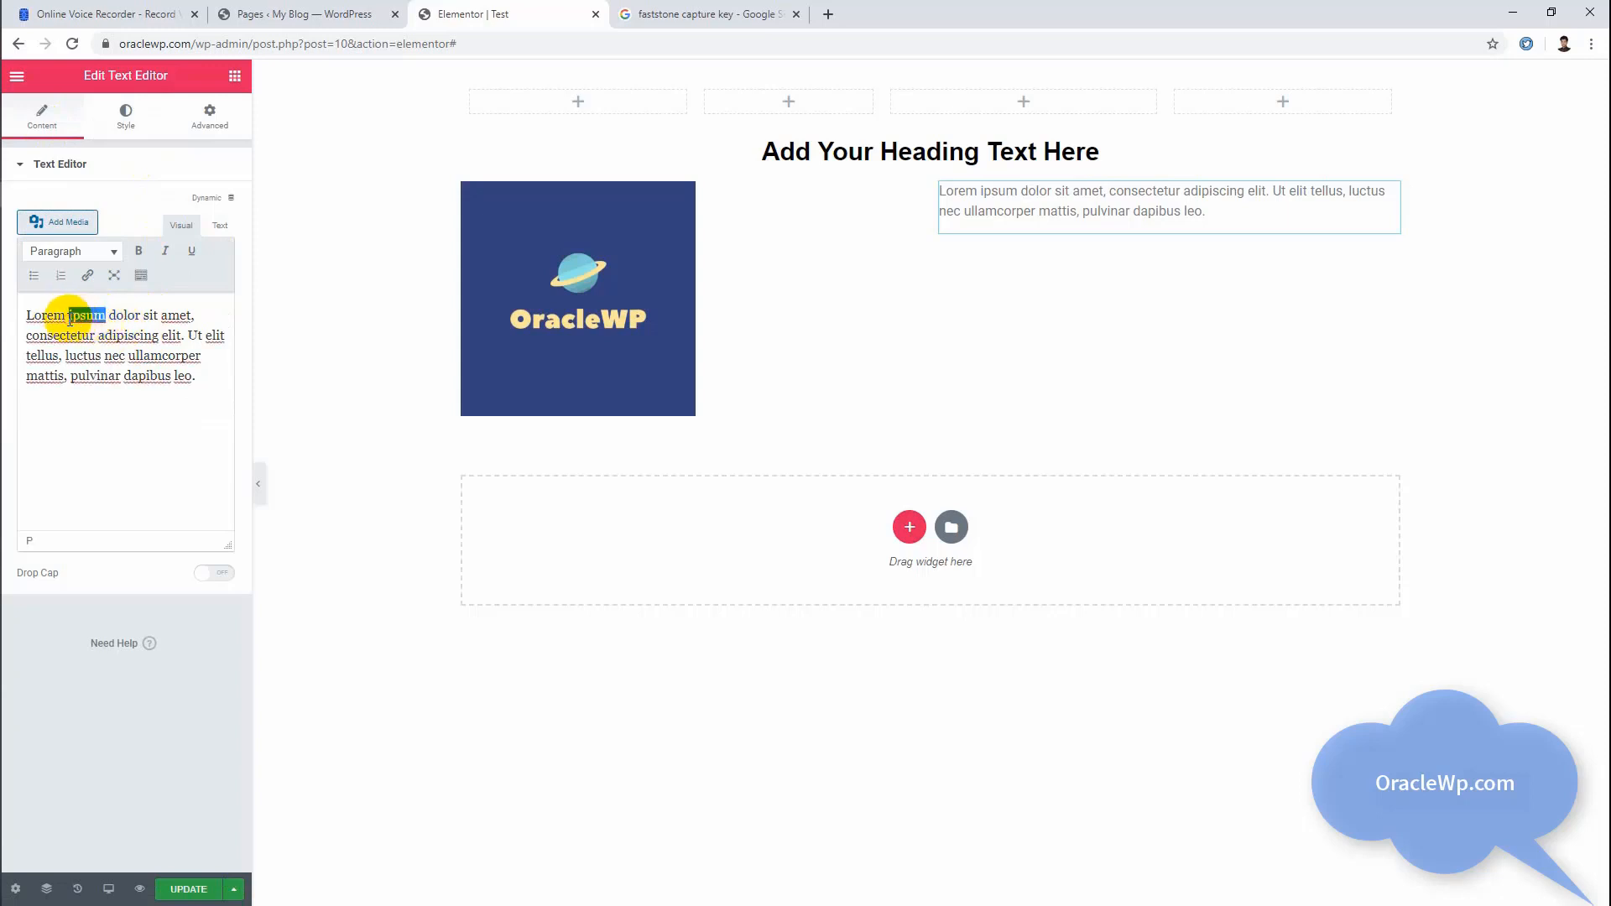
{"action": "left_click", "coordinate": [139, 251]}
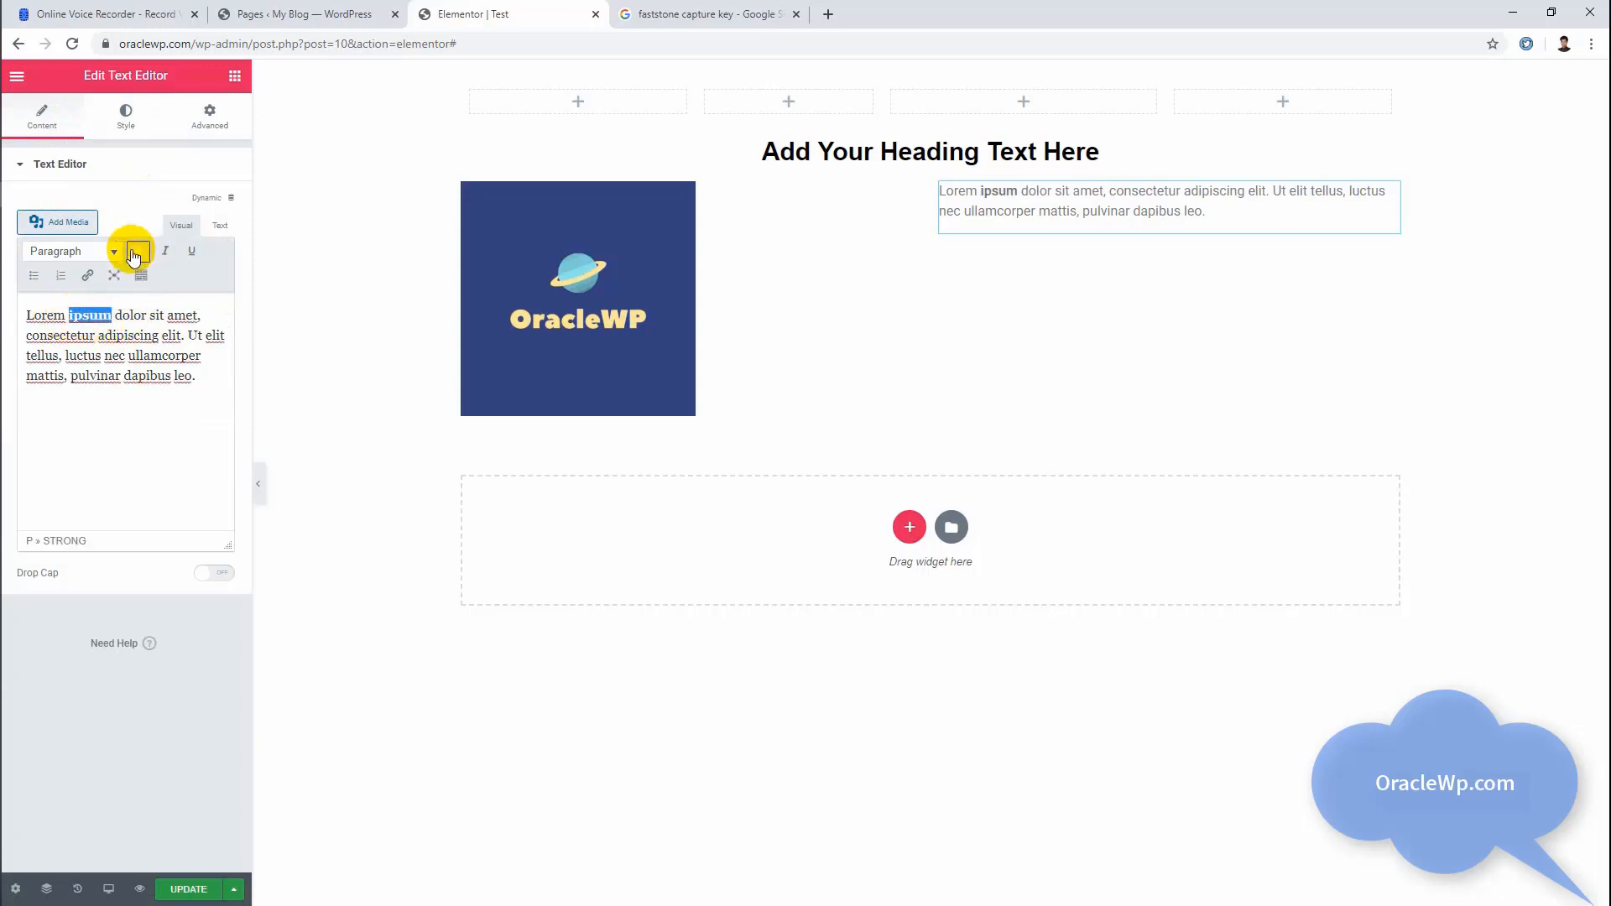
{"action": "left_click", "coordinate": [130, 322]}
{"action": "left_click_drag", "start_coordinate": [115, 315], "coordinate": [151, 313]}
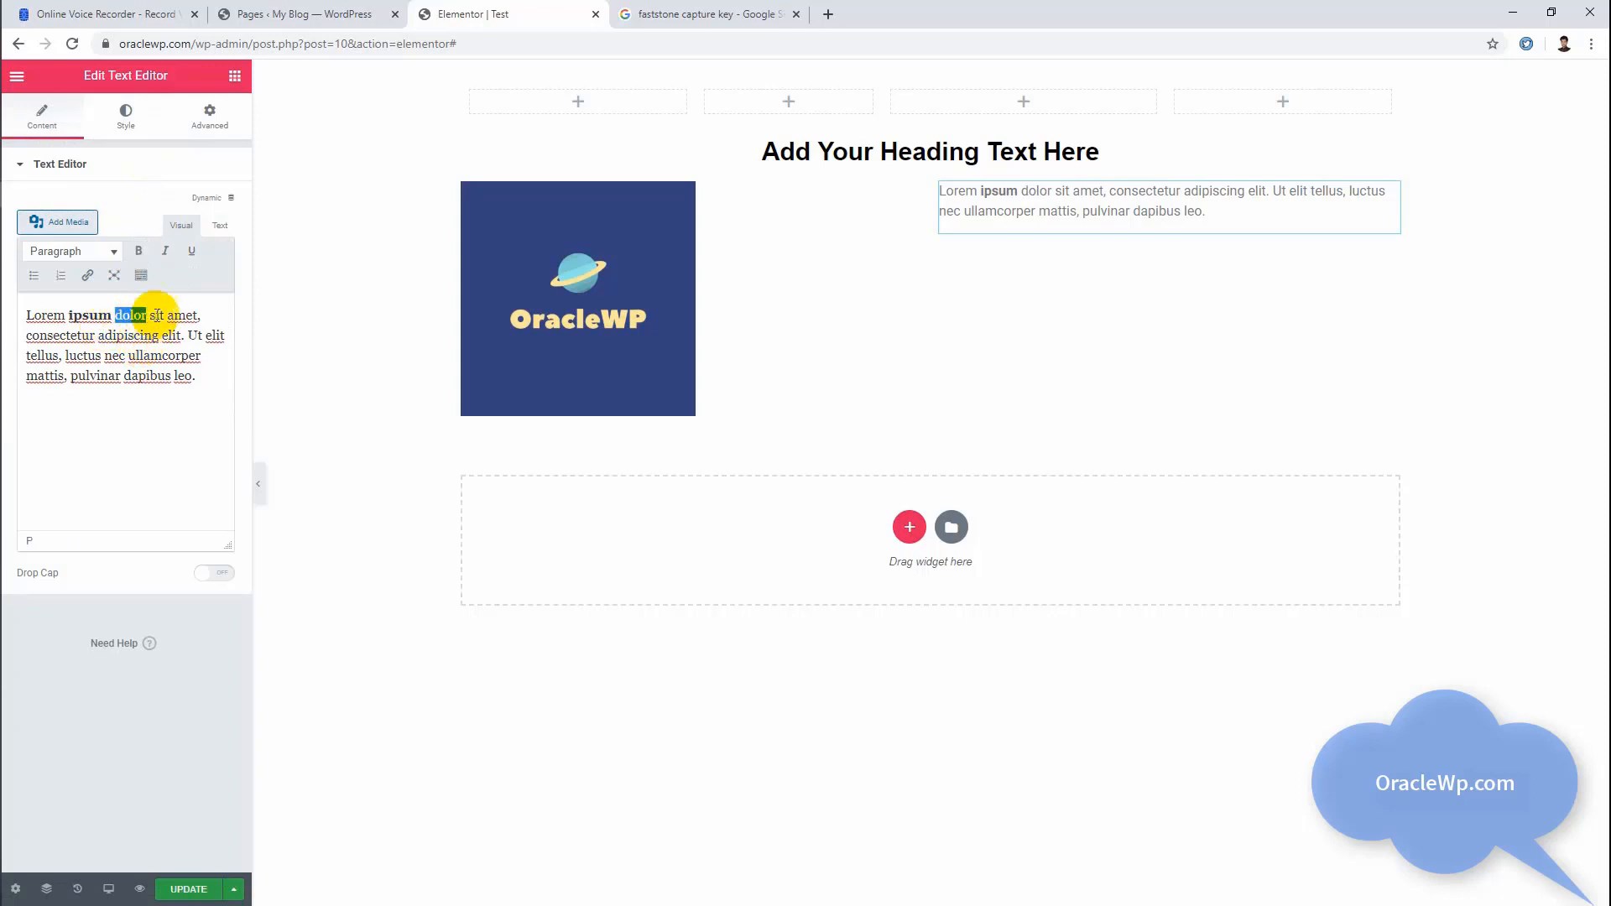
{"action": "left_click", "coordinate": [166, 251]}
{"action": "left_click", "coordinate": [141, 331]}
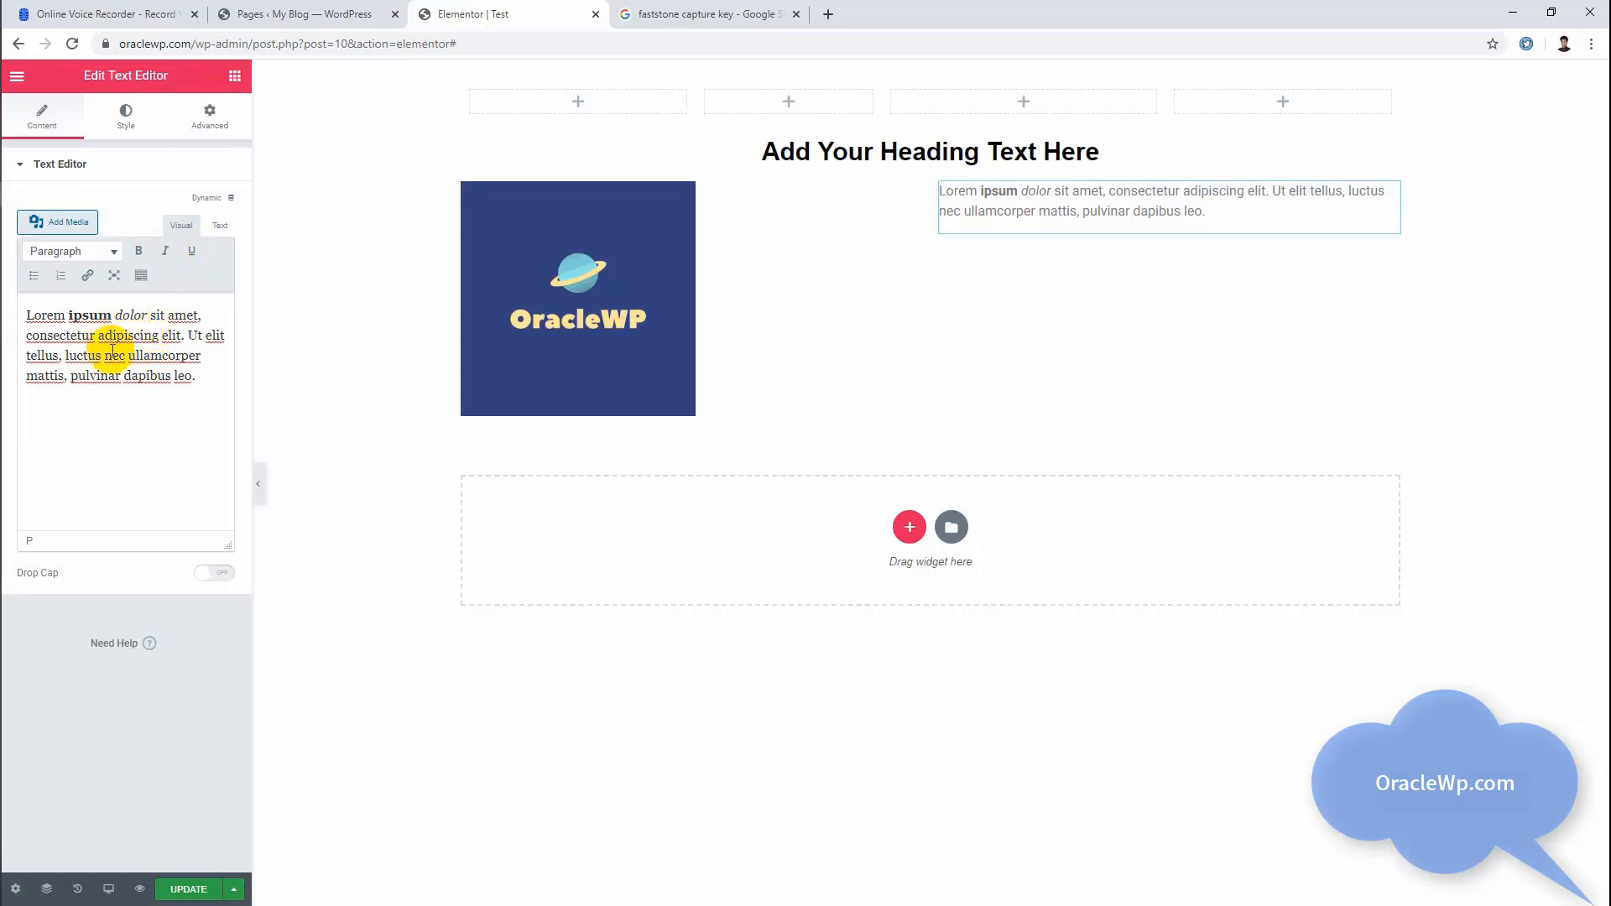
Step: Color the word "nec" turquoise in the text widget's paragraph using the extended formatting options
{"action": "left_click_drag", "start_coordinate": [125, 355], "coordinate": [100, 358]}
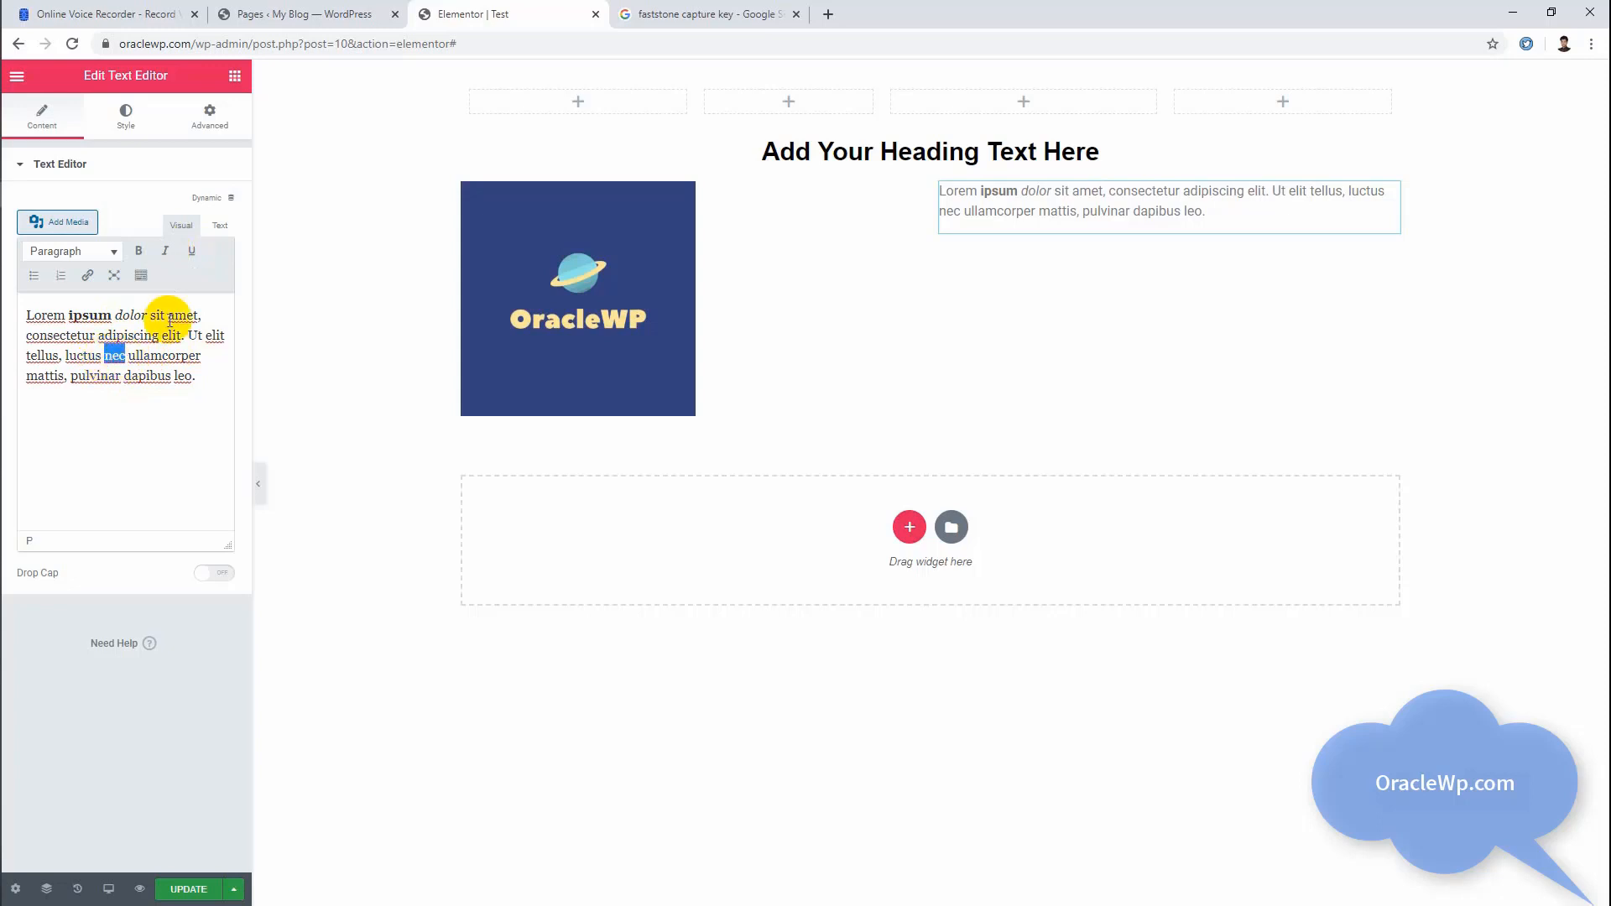
{"action": "left_click", "coordinate": [139, 277]}
{"action": "left_click", "coordinate": [100, 307]}
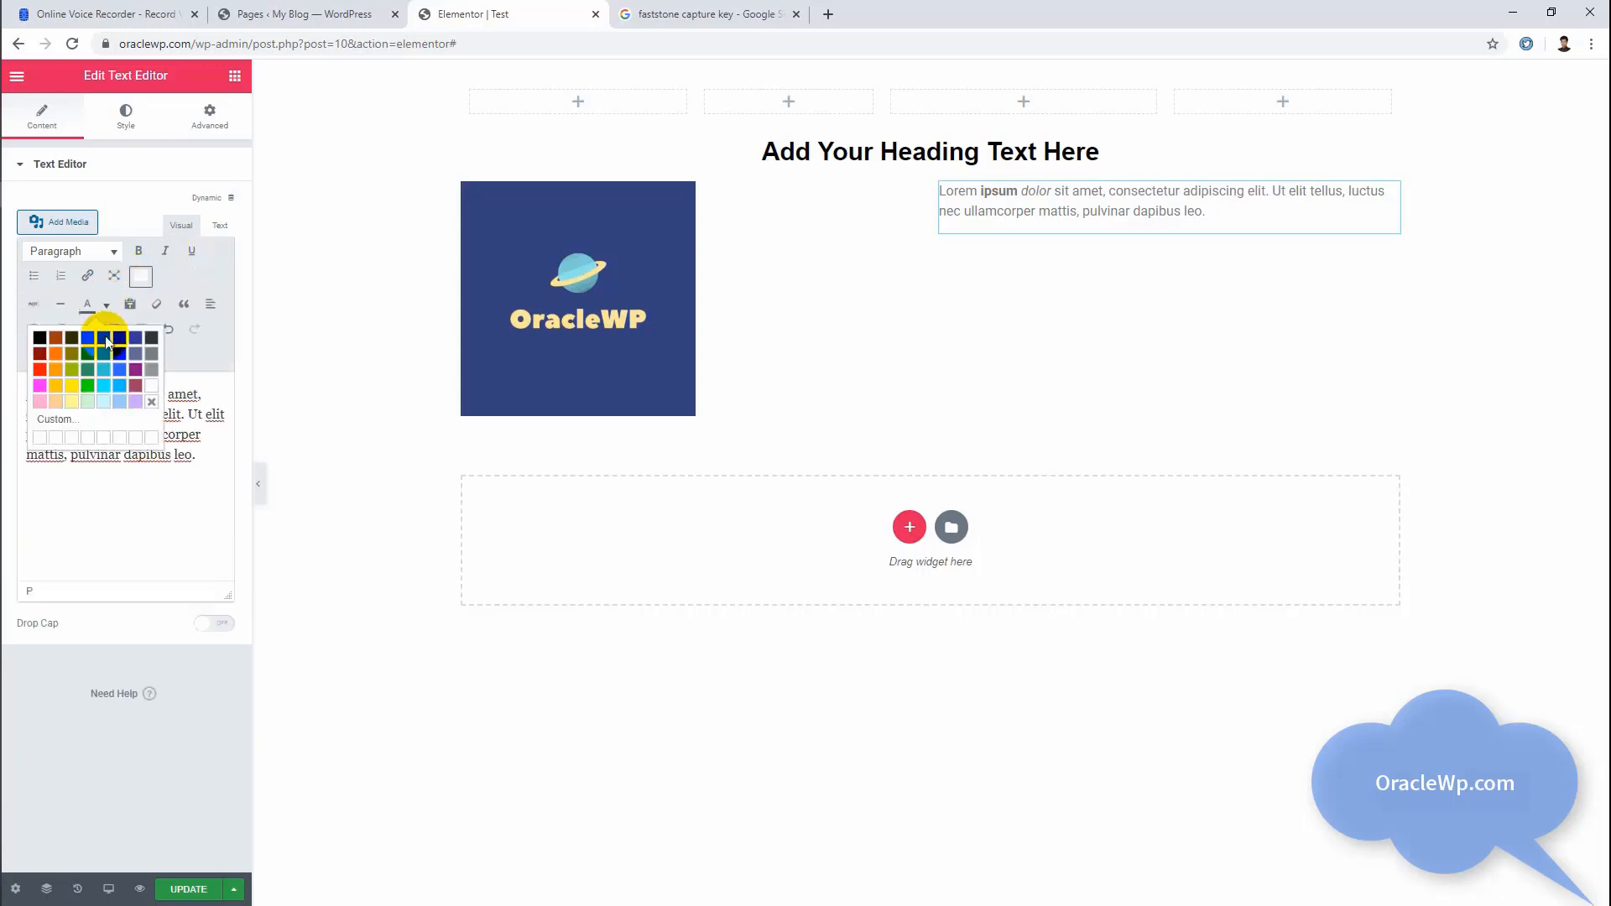
{"action": "left_click", "coordinate": [98, 374]}
{"action": "left_click", "coordinate": [159, 454]}
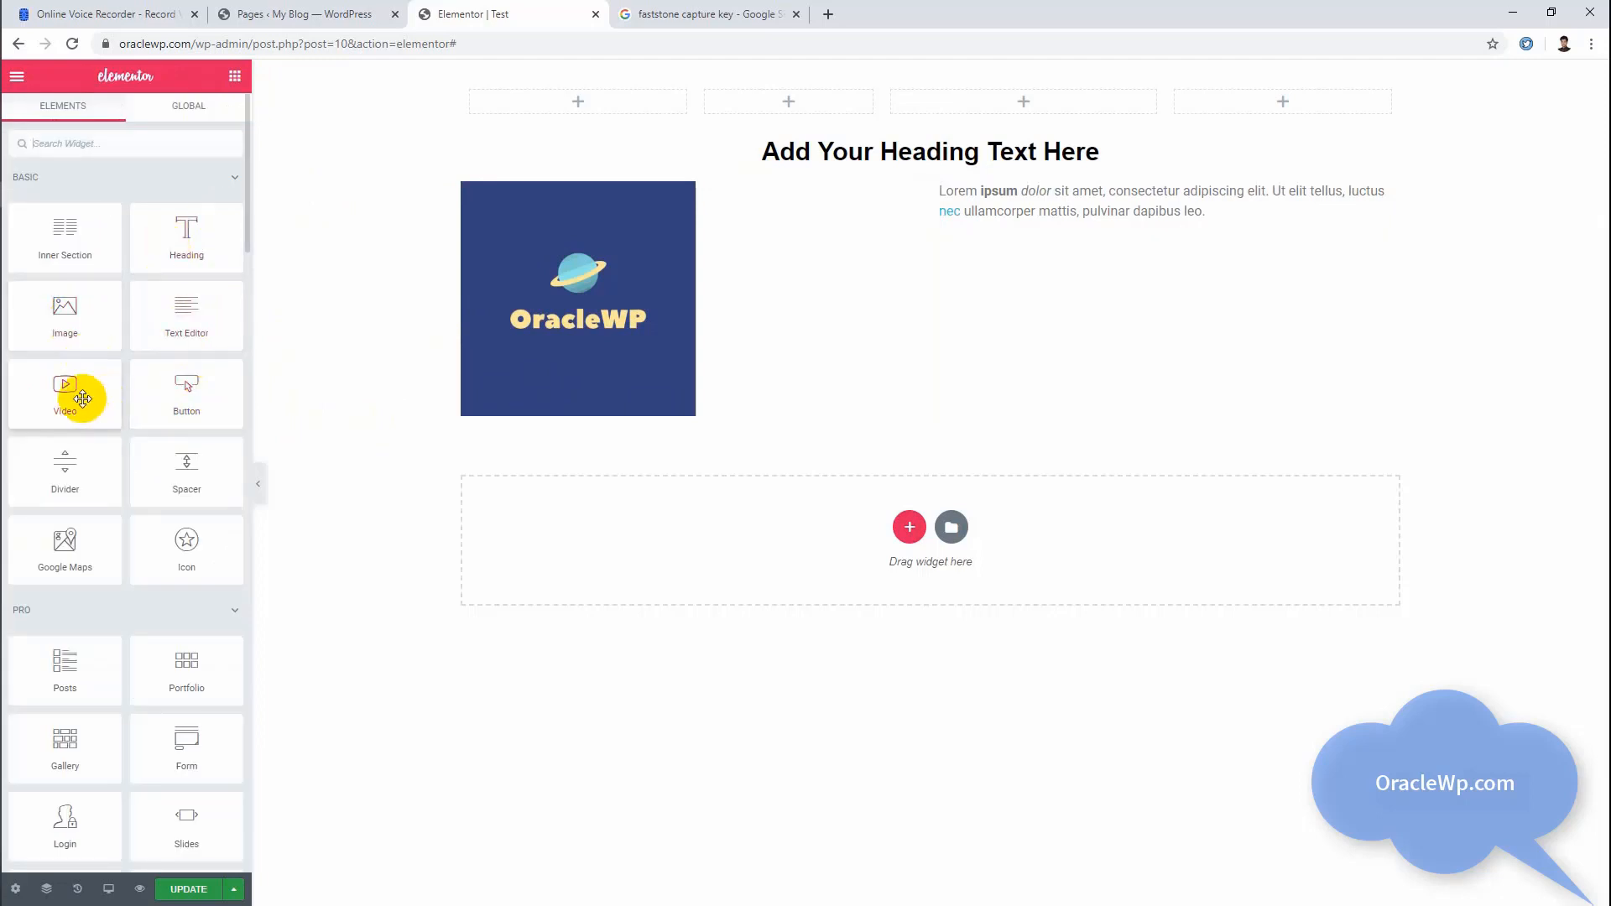
Step: Add a single-column section below the logo and text section and place a Video widget in it
{"action": "left_click", "coordinate": [908, 526]}
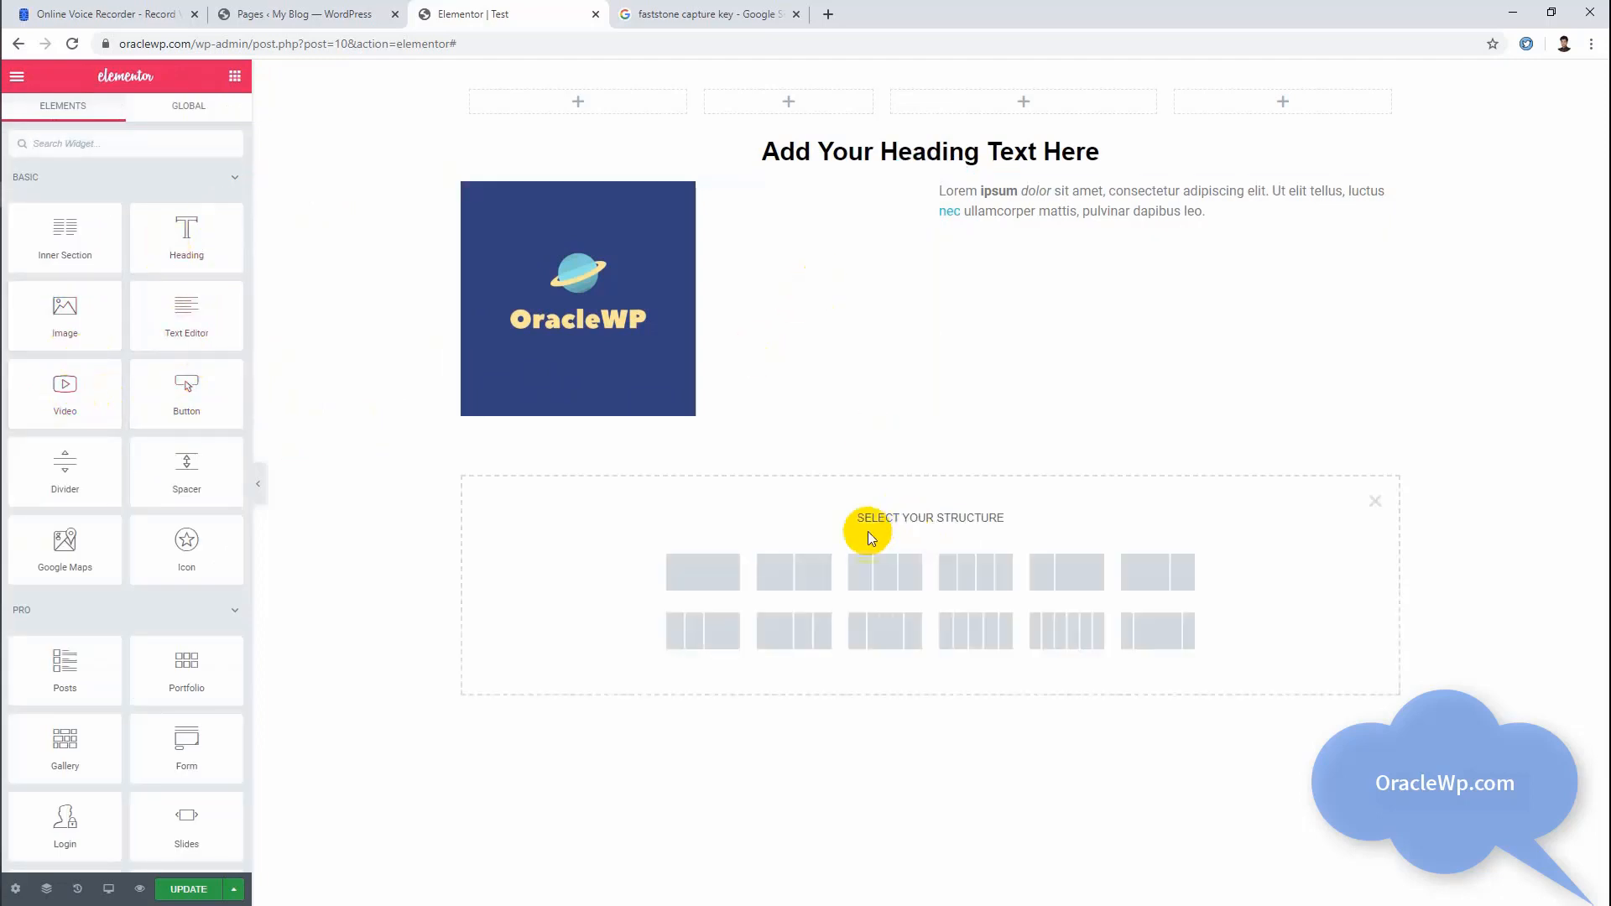
{"action": "left_click", "coordinate": [672, 590]}
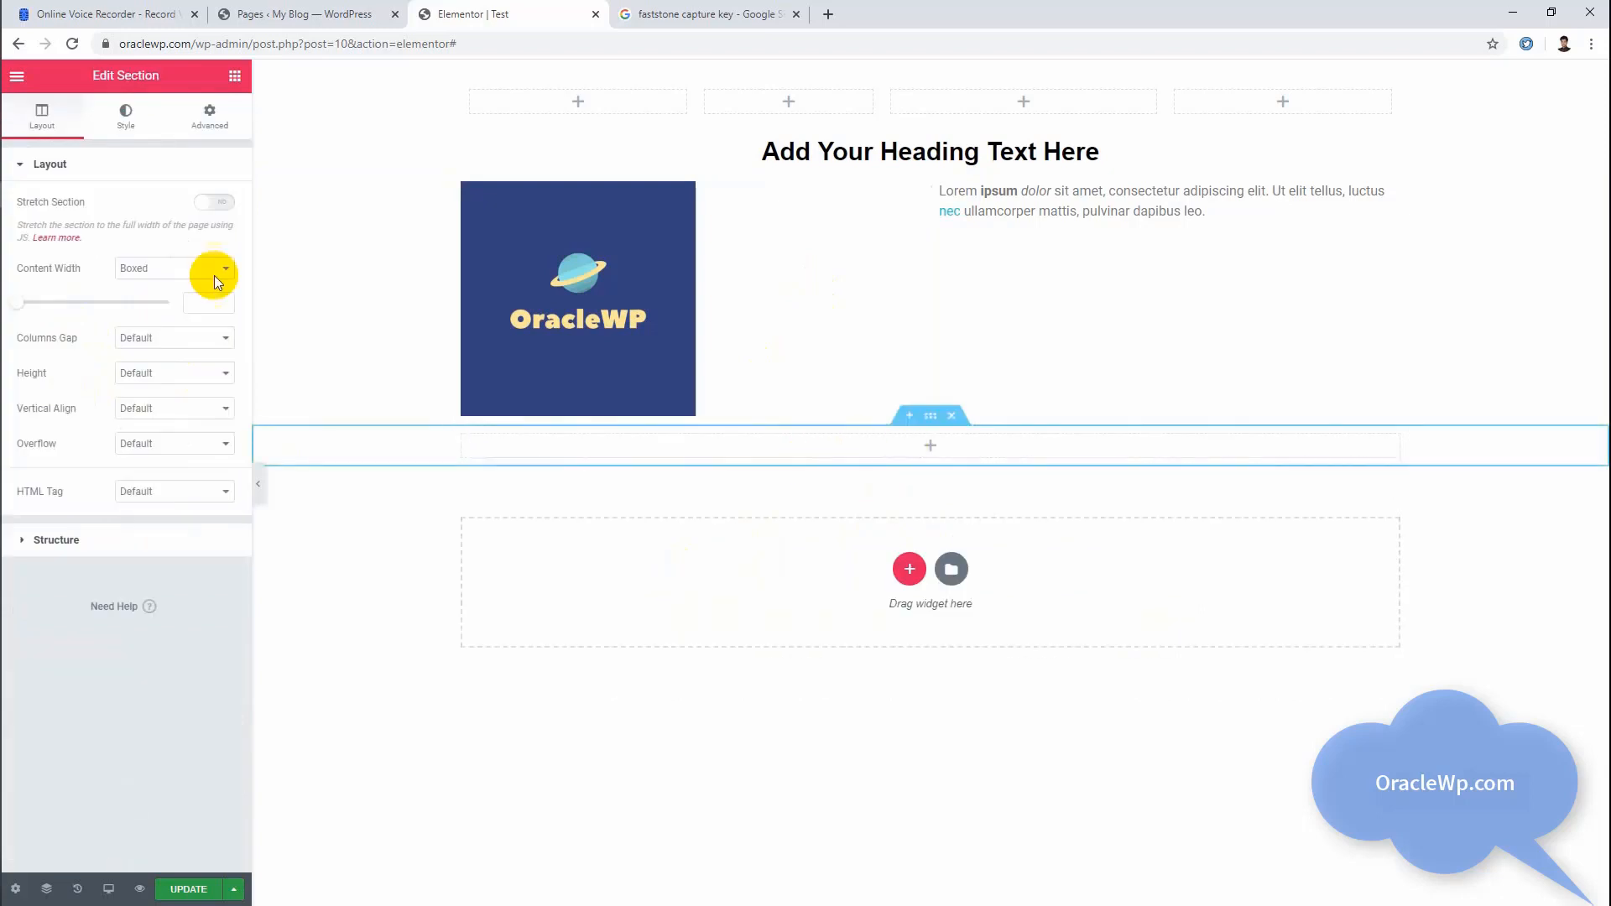
{"action": "left_click", "coordinate": [235, 77]}
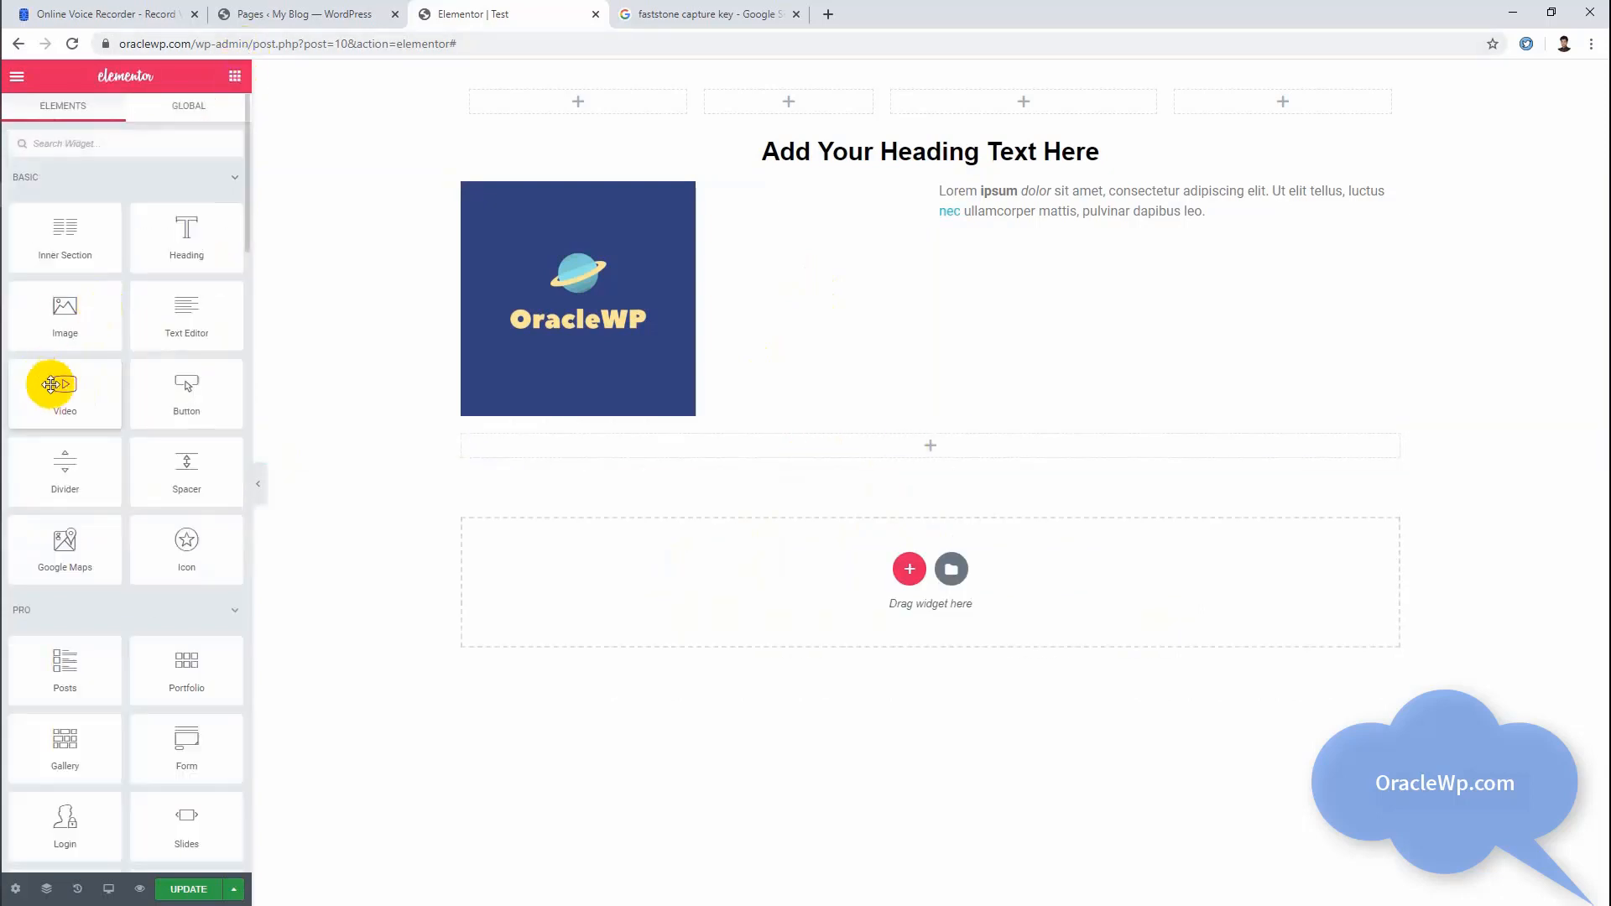
{"action": "left_click_drag", "start_coordinate": [52, 379], "coordinate": [688, 447]}
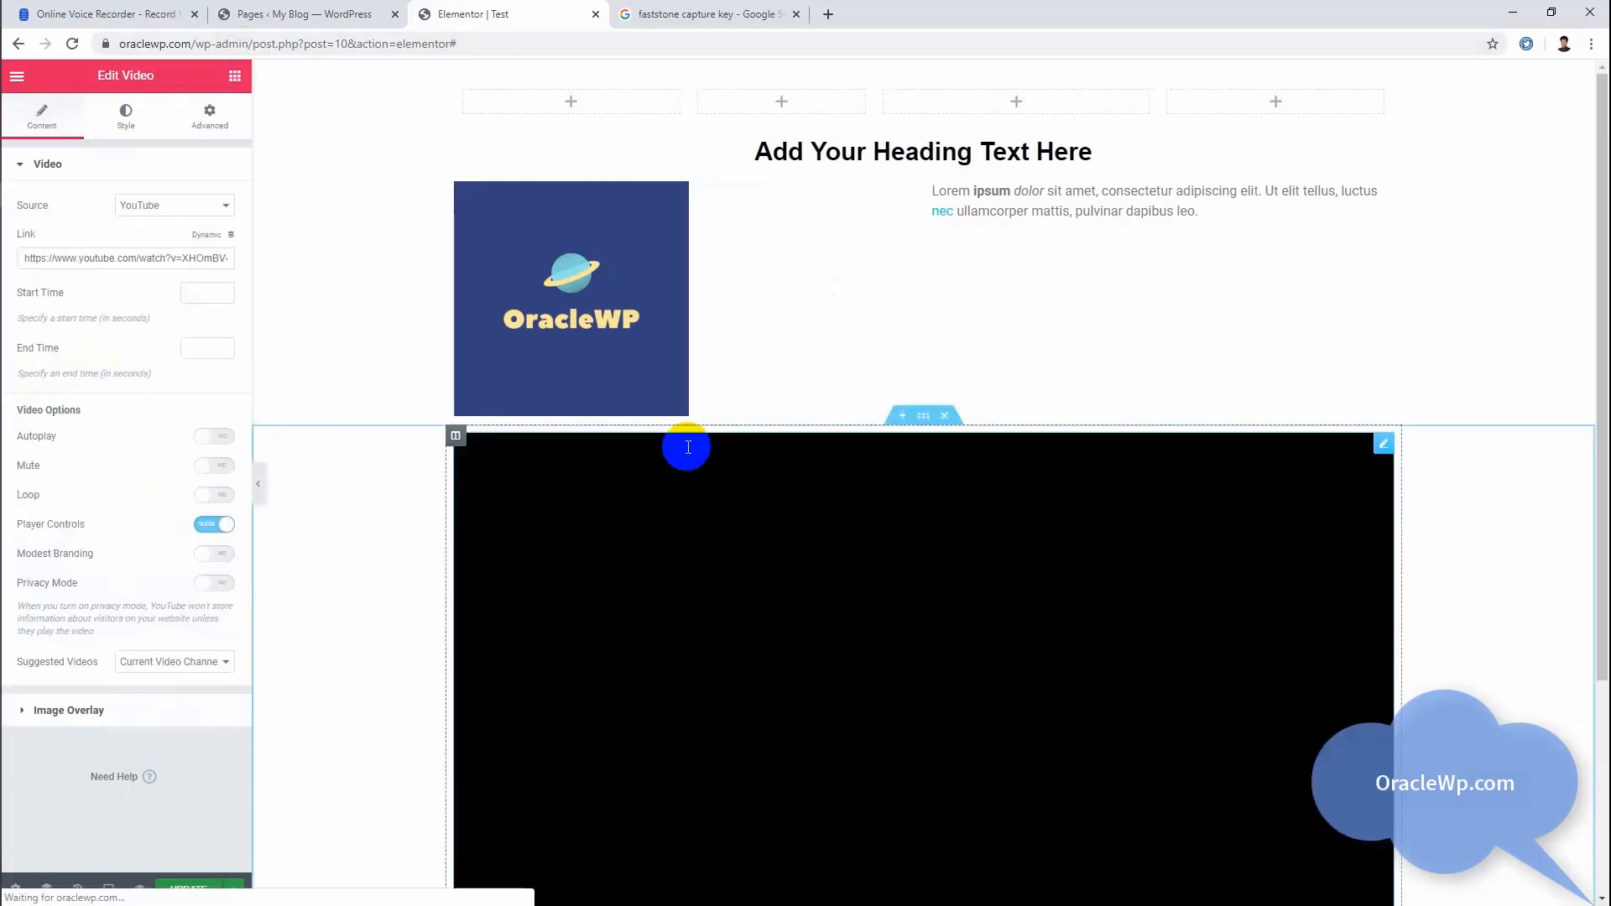
{"action": "scroll", "coordinate": [634, 495], "scroll_direction": "down", "scroll_amount": 4}
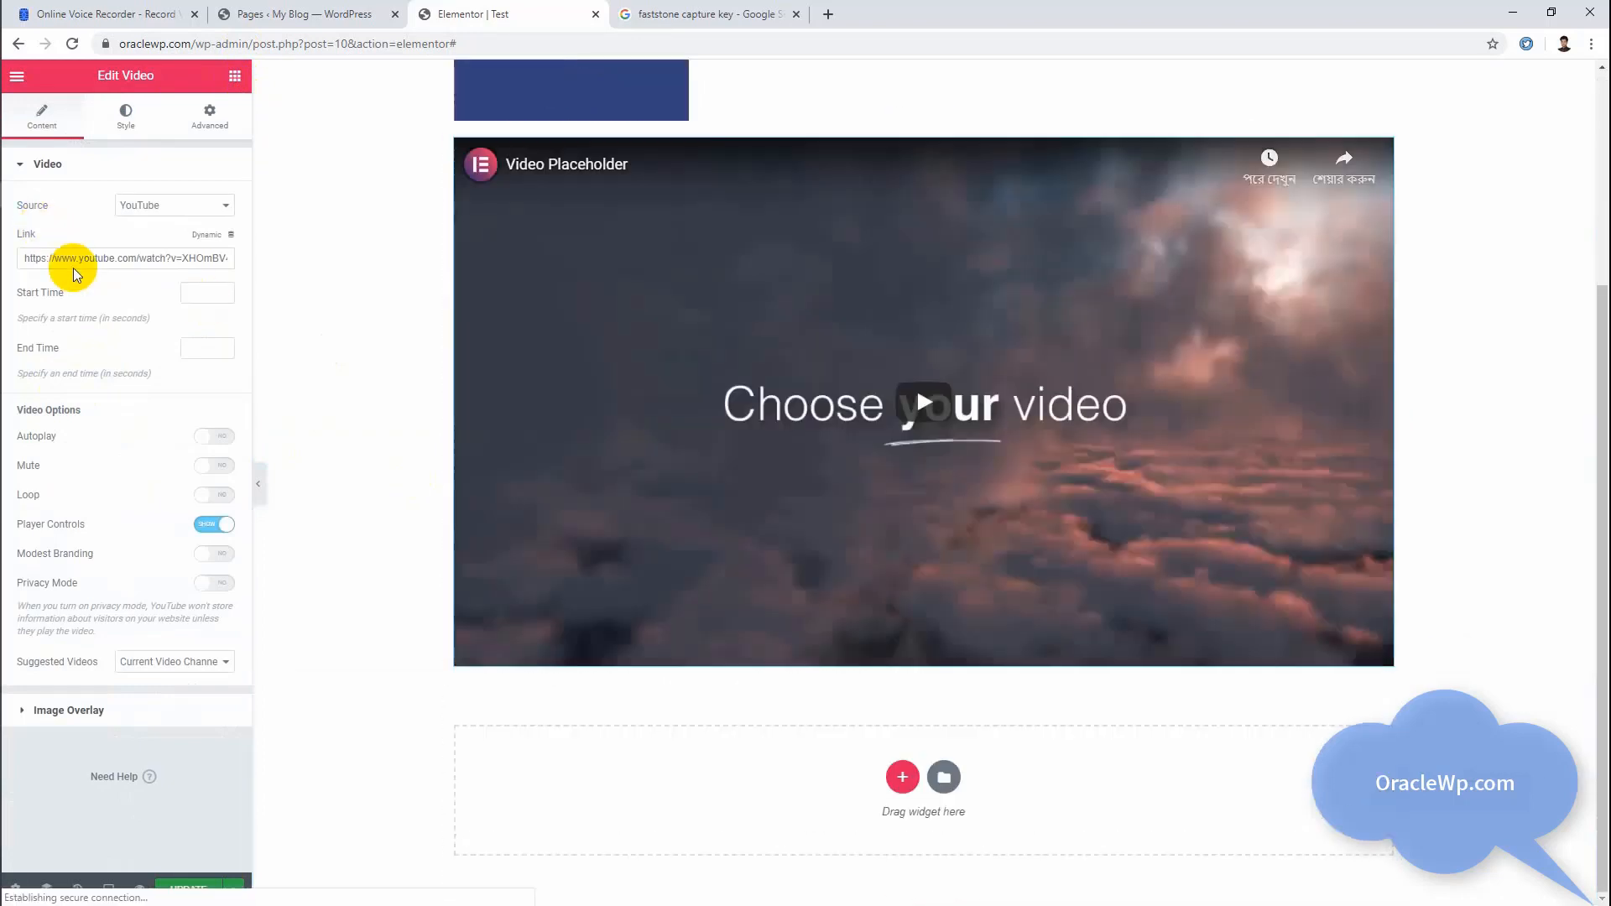
Step: Examine the video widget's link, source choices, and start and end time settings
{"action": "left_click", "coordinate": [83, 259]}
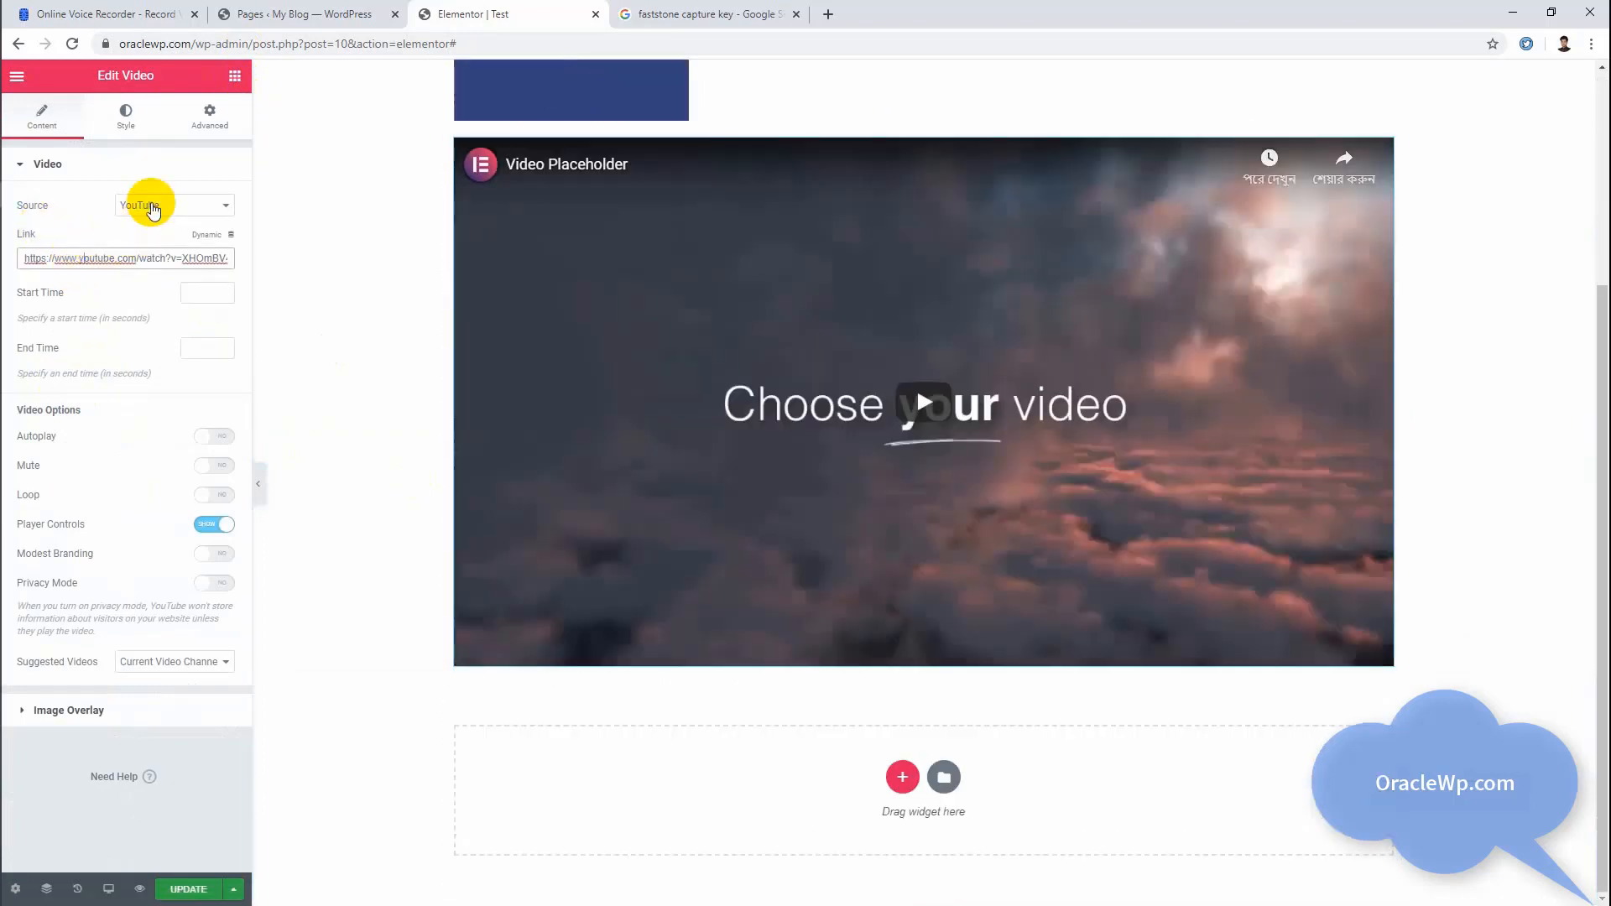
{"action": "left_click", "coordinate": [151, 206]}
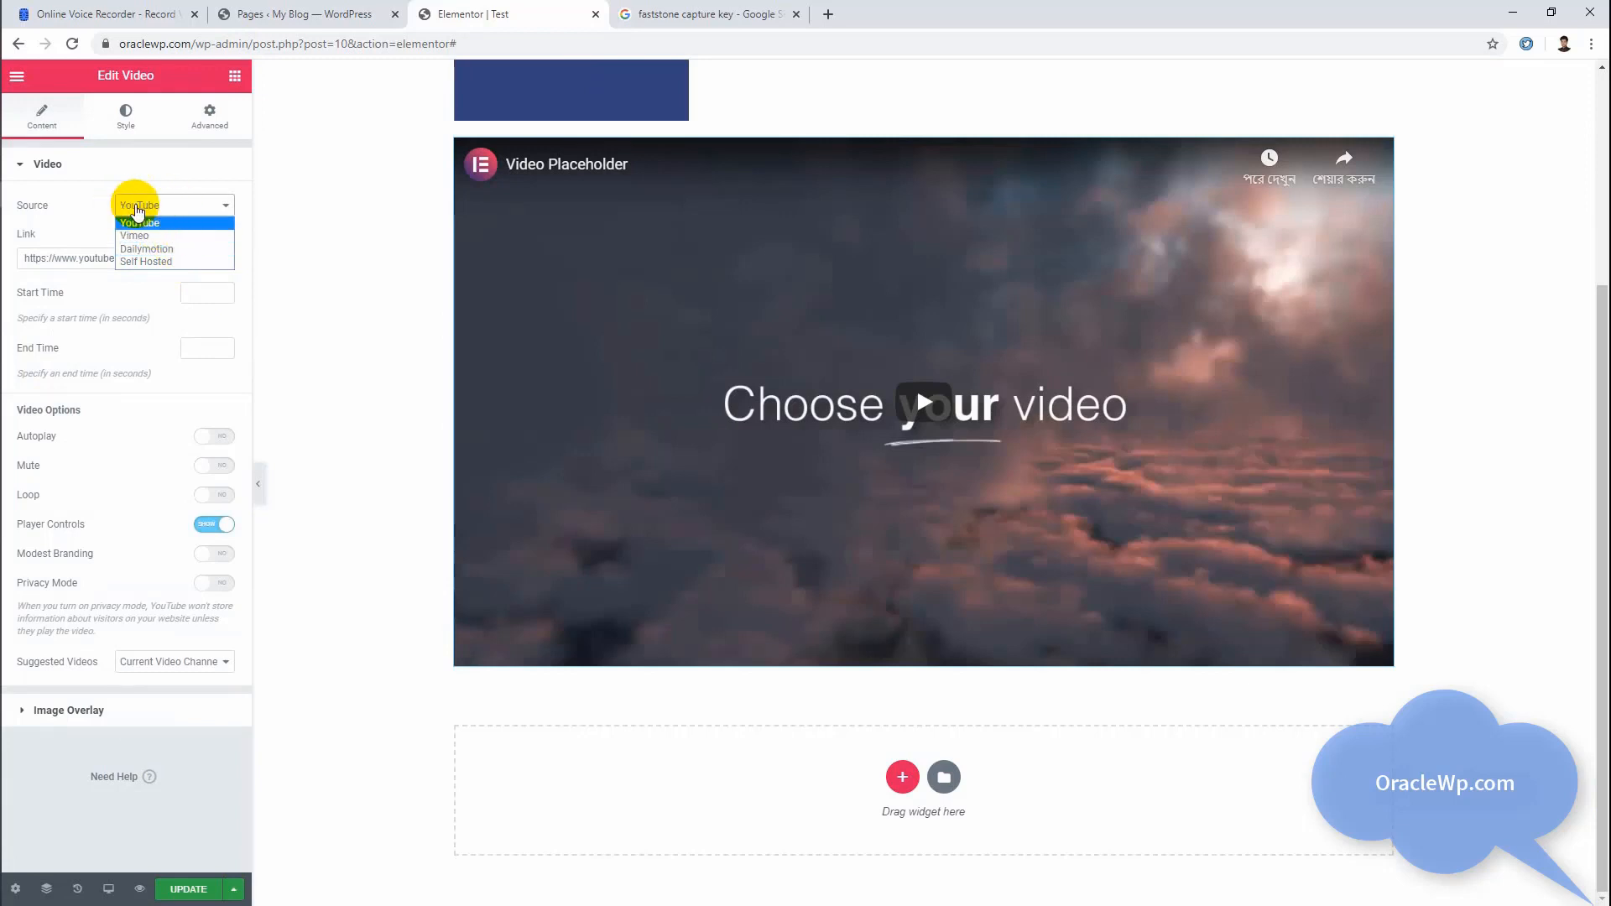
{"action": "left_click", "coordinate": [138, 211]}
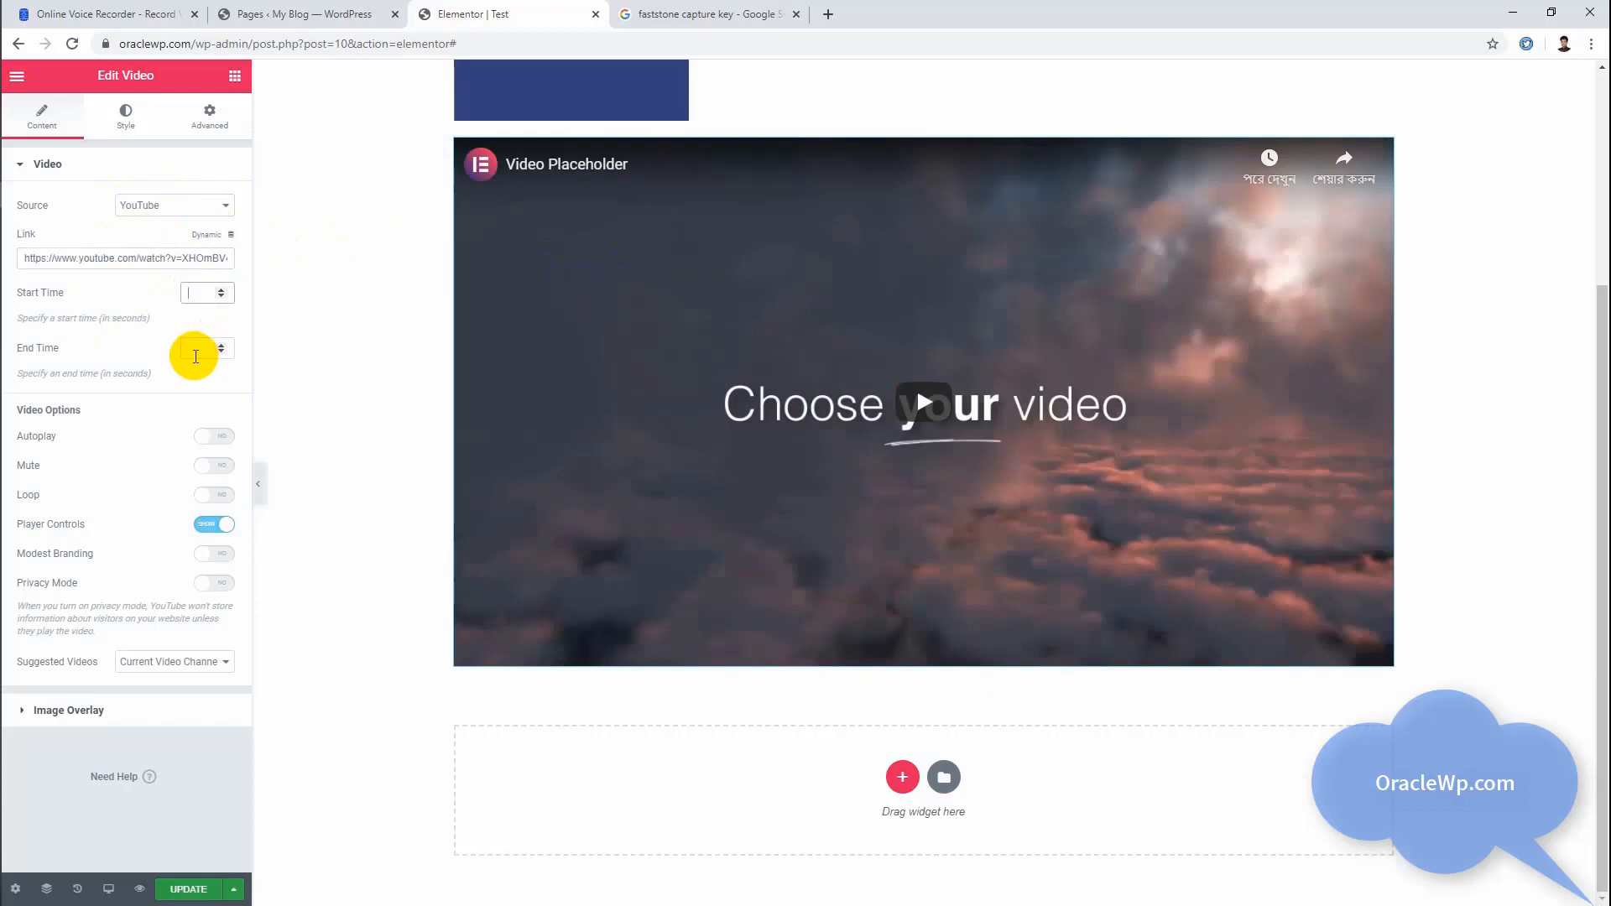
{"action": "left_click", "coordinate": [191, 351]}
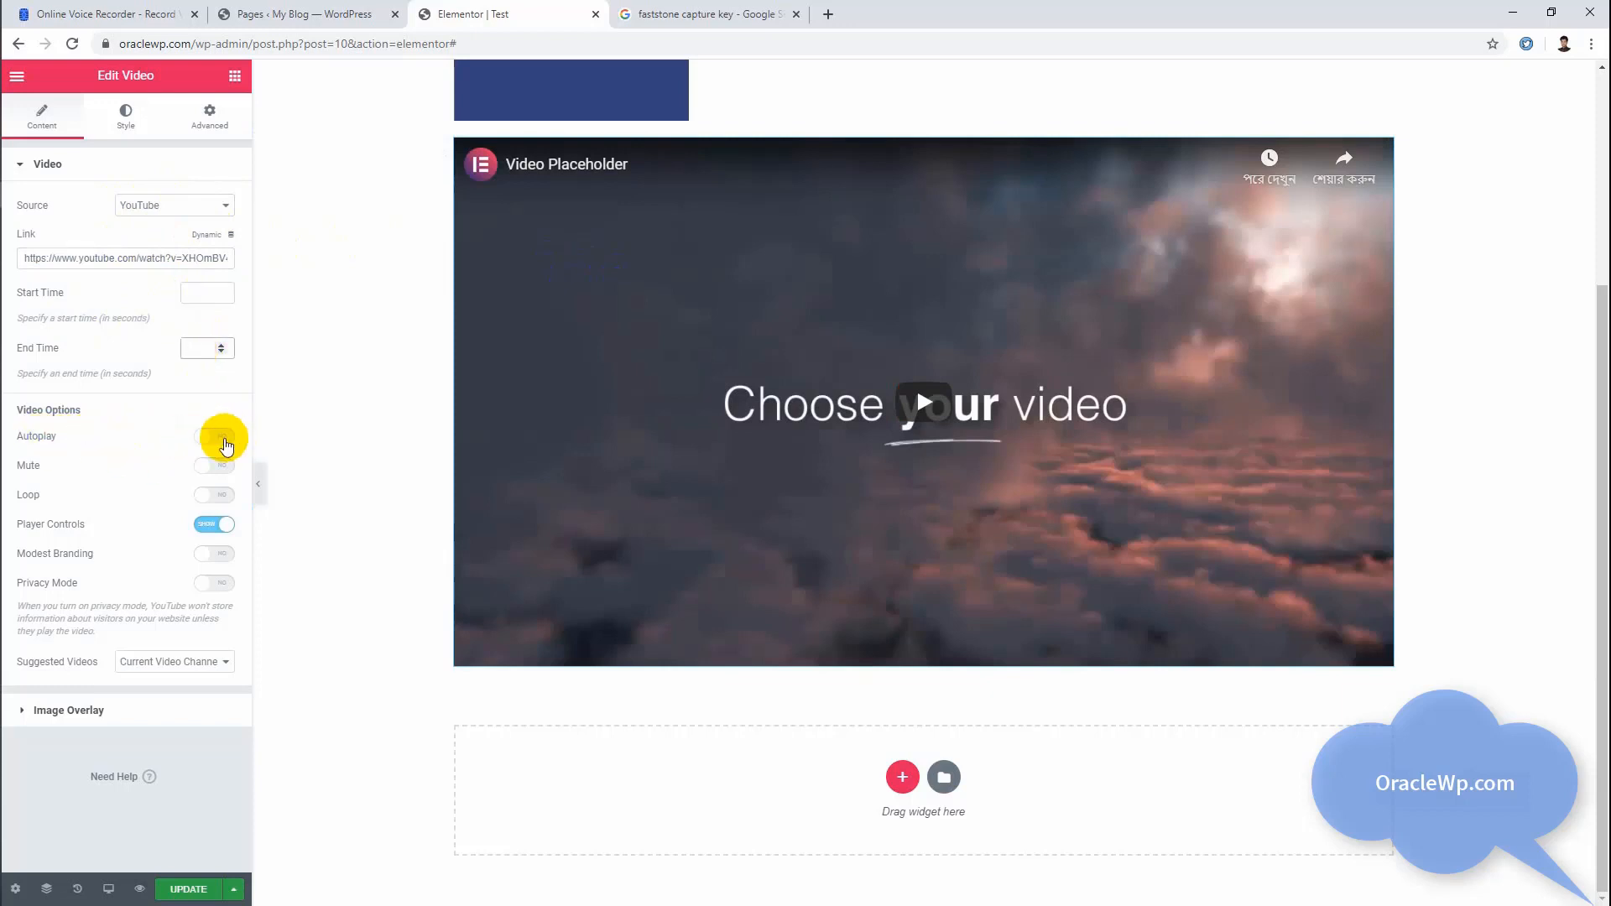
Step: Try Autoplay on the video, and enable Mute and Loop
{"action": "left_click", "coordinate": [221, 438]}
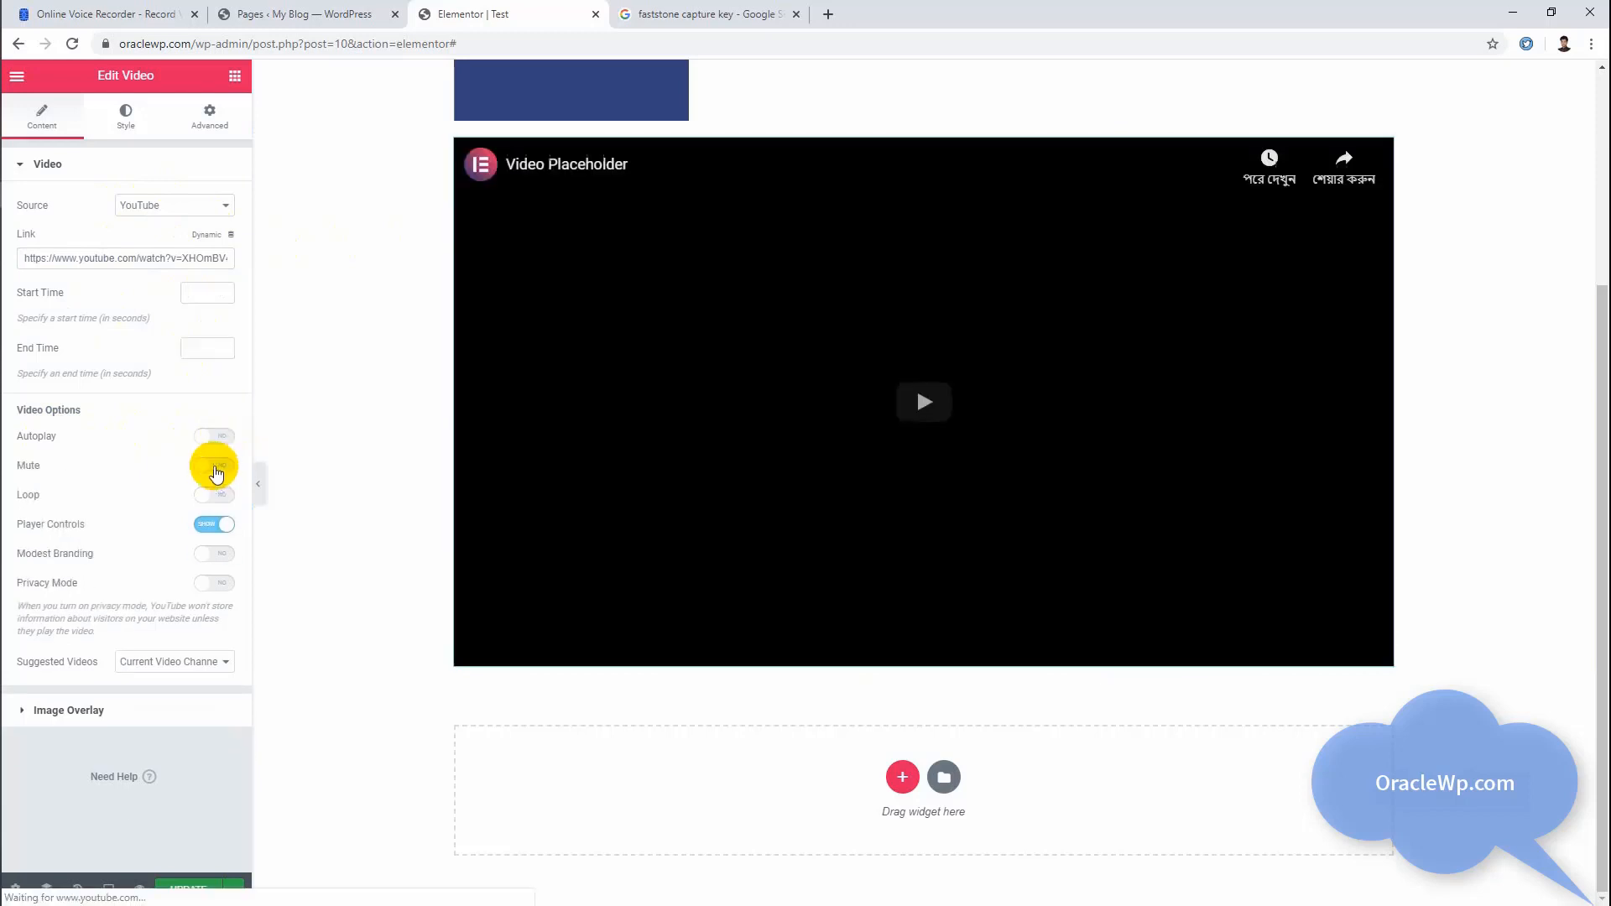
{"action": "left_click", "coordinate": [220, 467]}
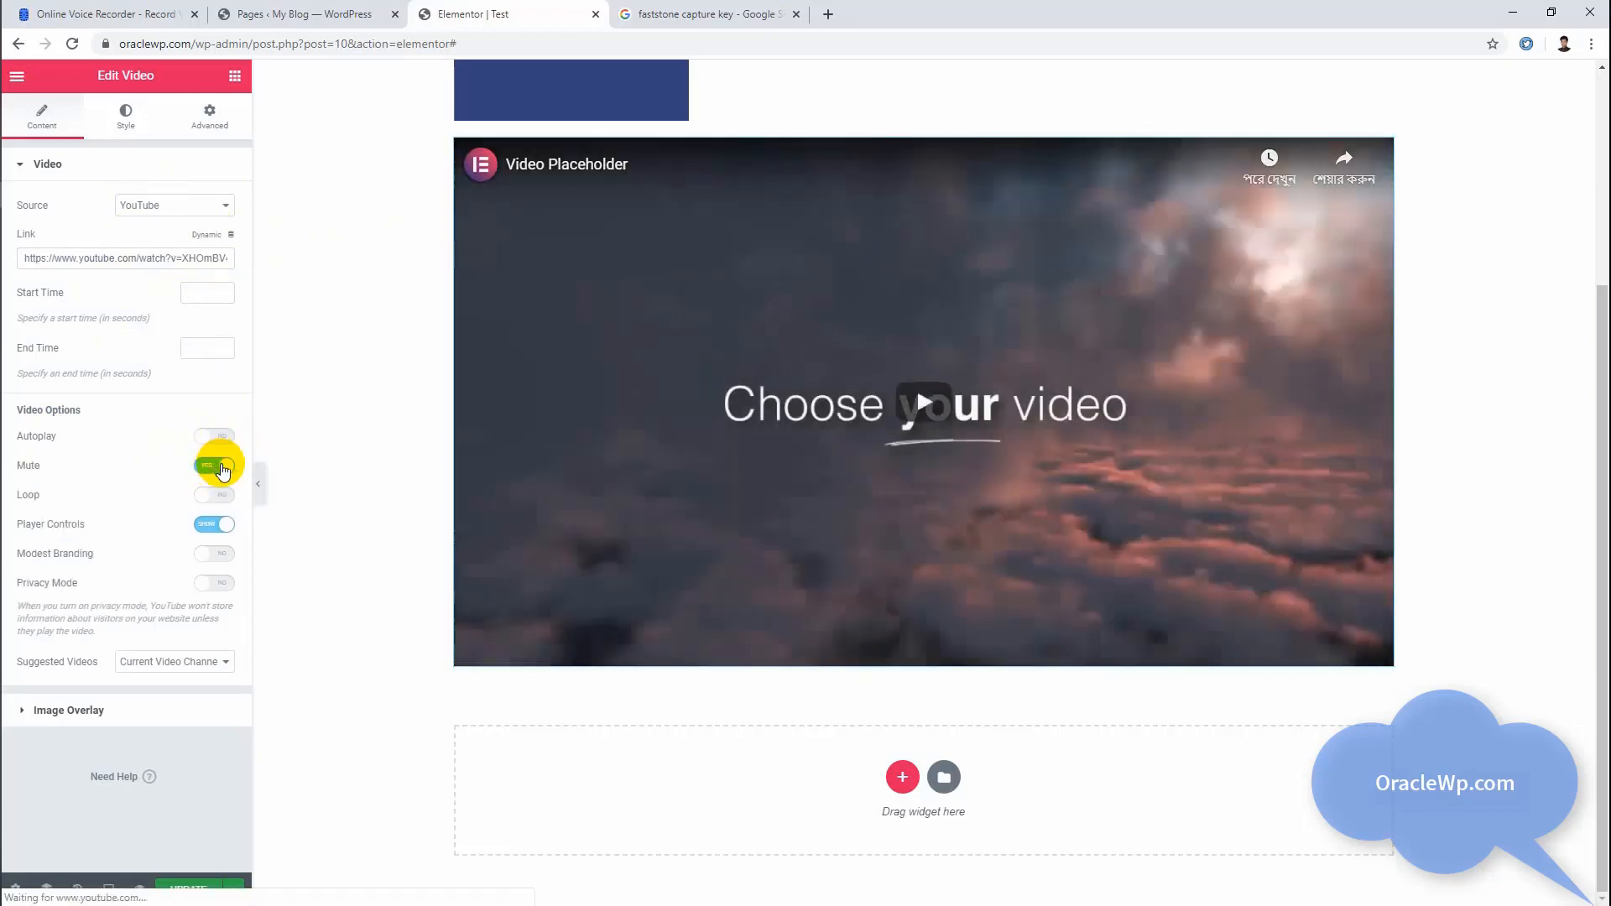
{"action": "left_click", "coordinate": [219, 495]}
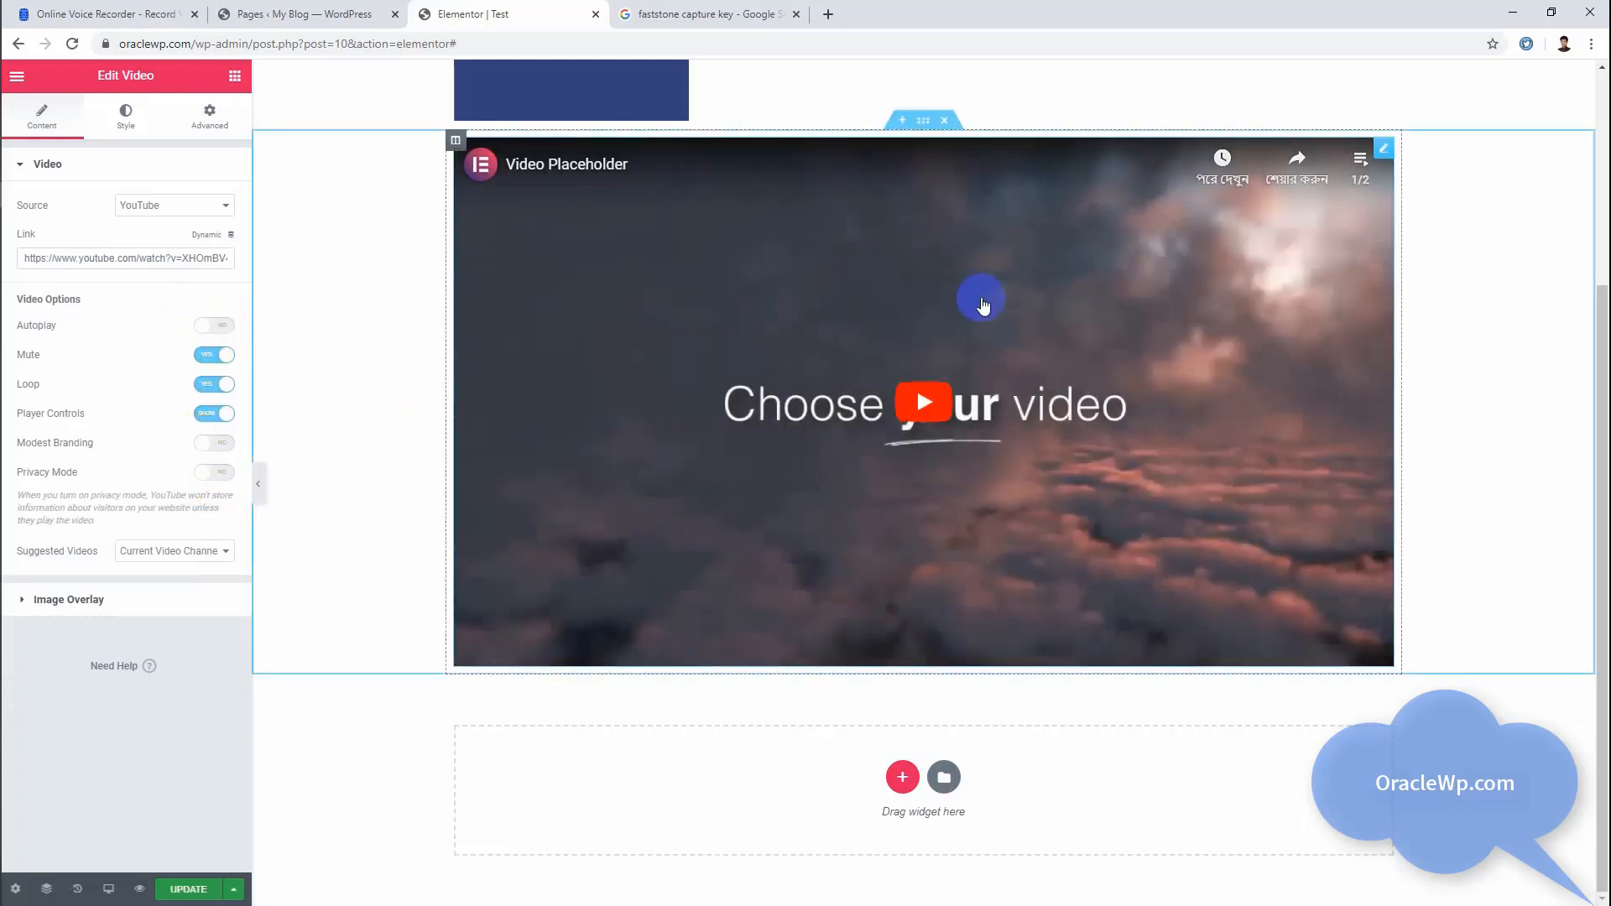
Step: Review the video's style options and the available aspect ratios
{"action": "left_click", "coordinate": [132, 134]}
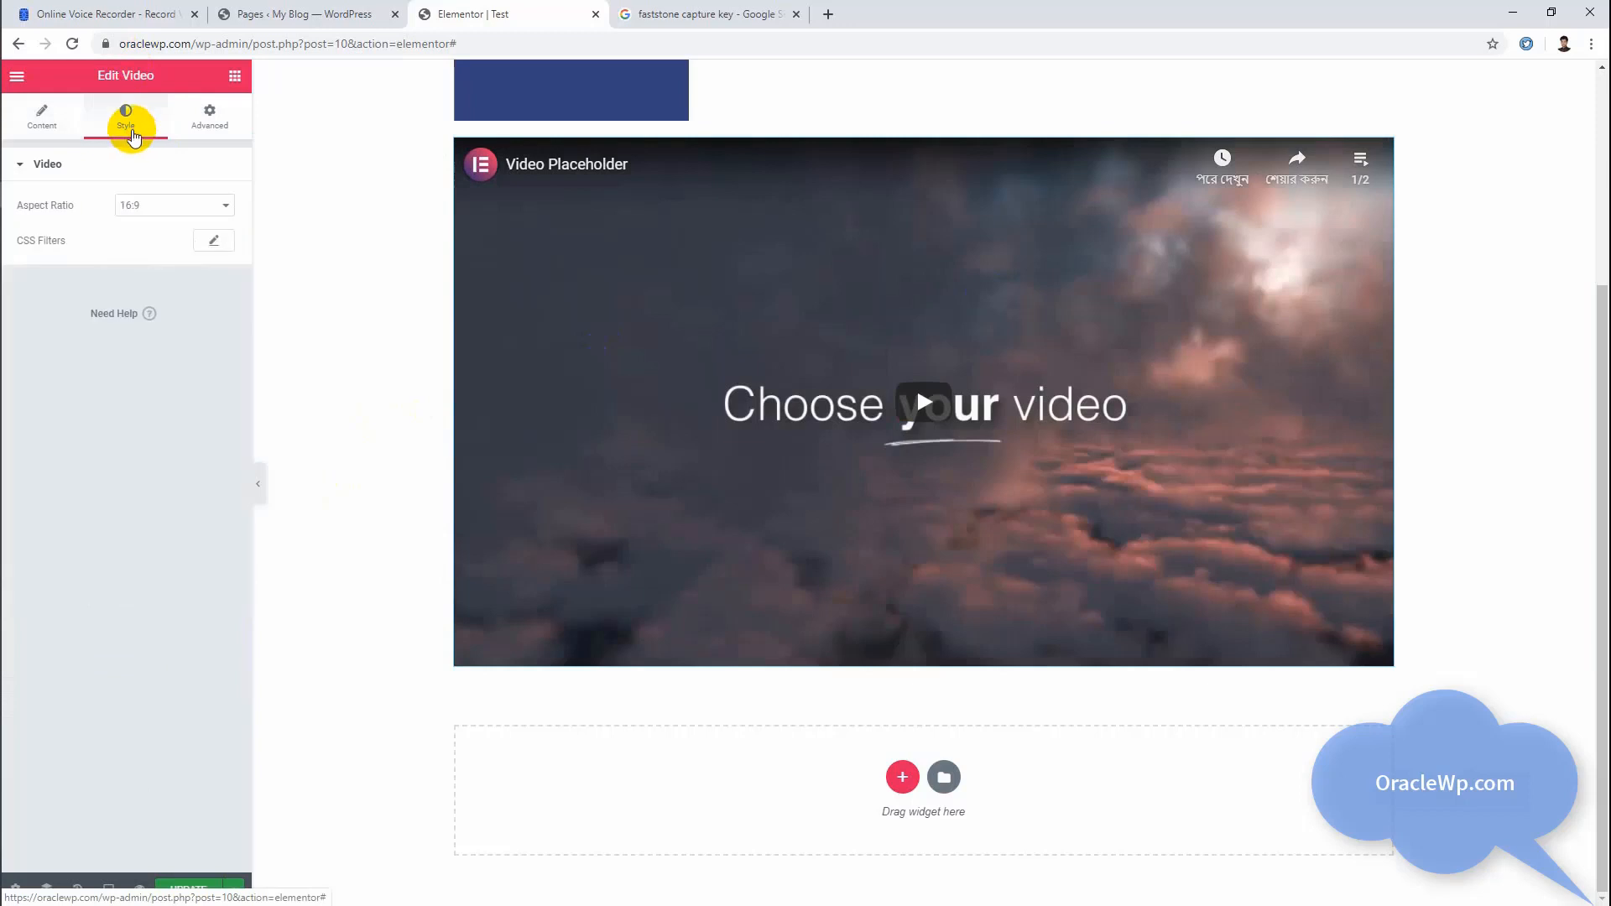
{"action": "left_click", "coordinate": [157, 208]}
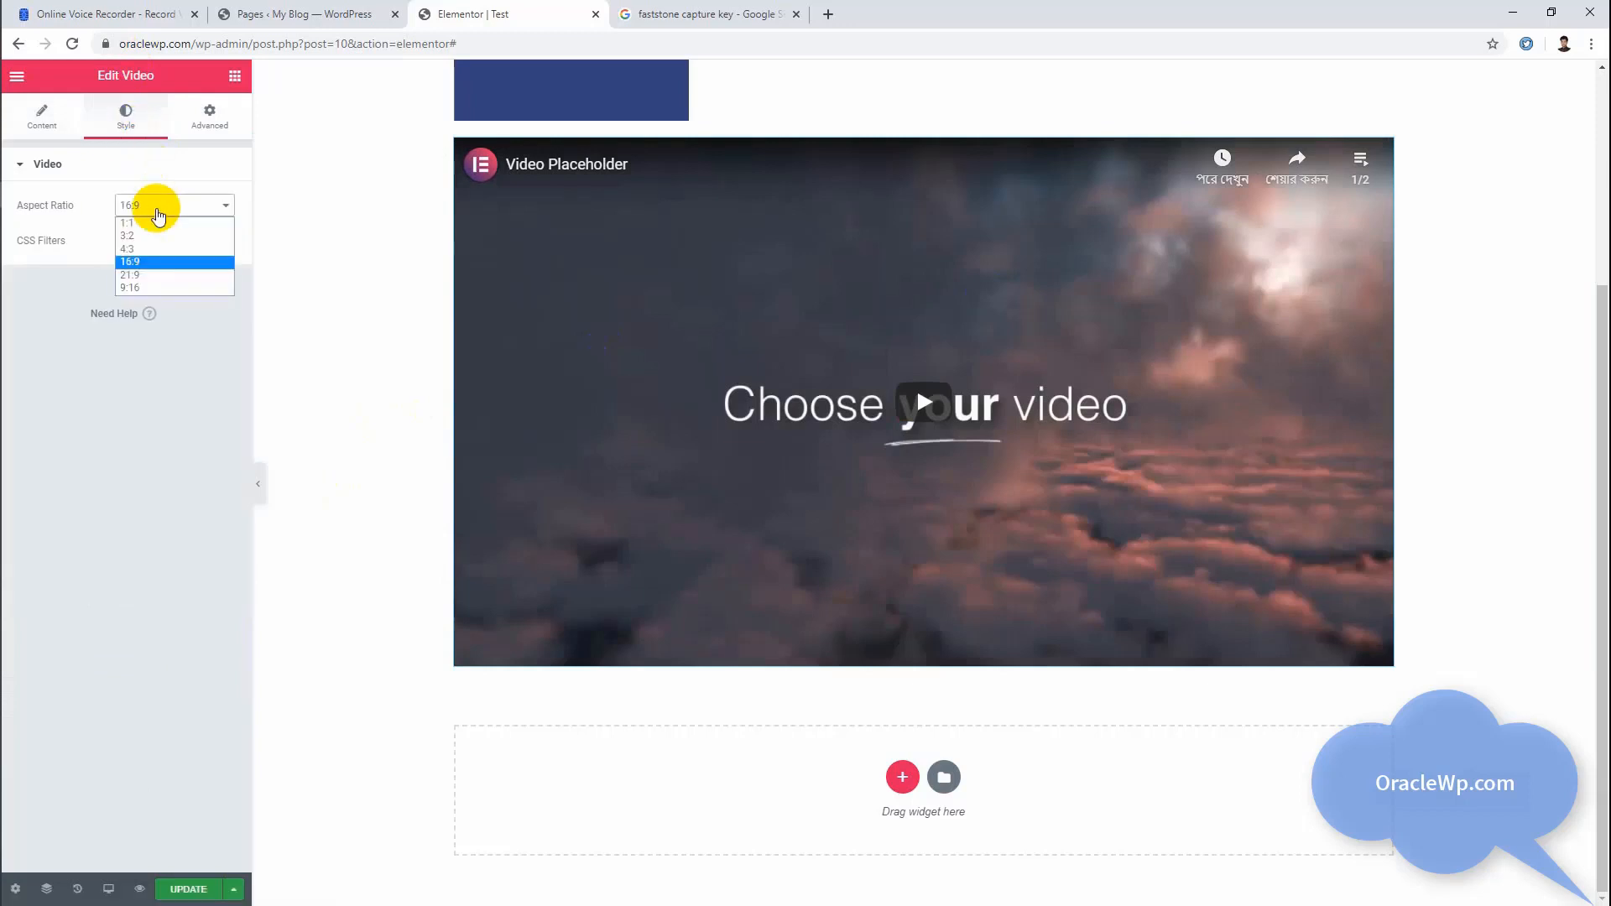
{"action": "left_click", "coordinate": [158, 214]}
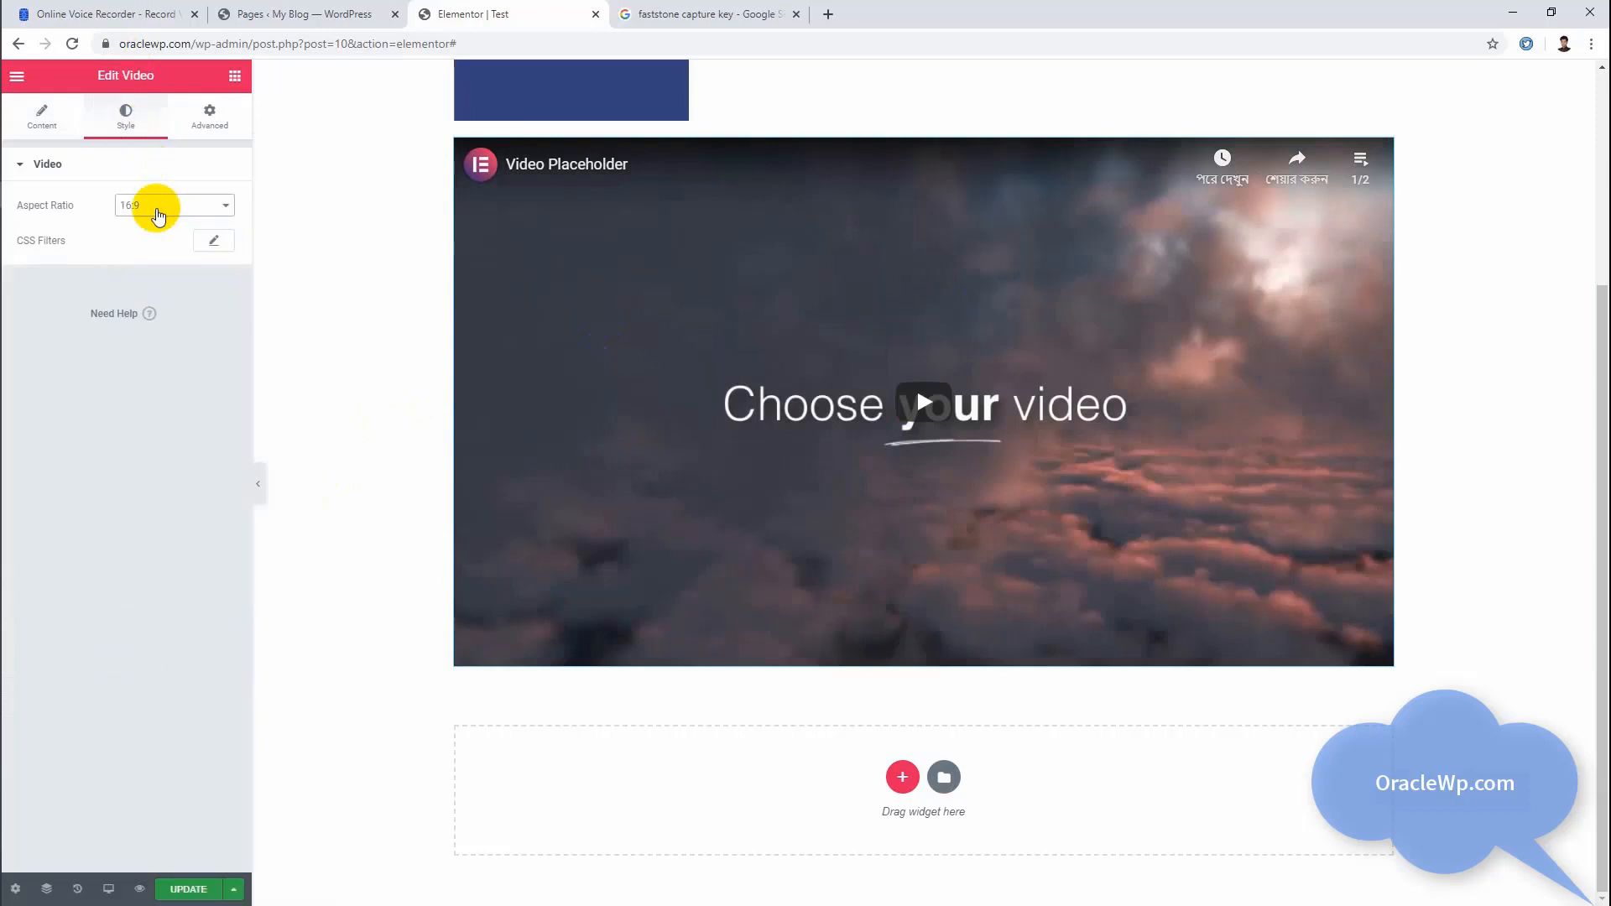
Step: Add a two-column section below the video and place a Button widget in its first column
{"action": "left_click", "coordinate": [236, 75]}
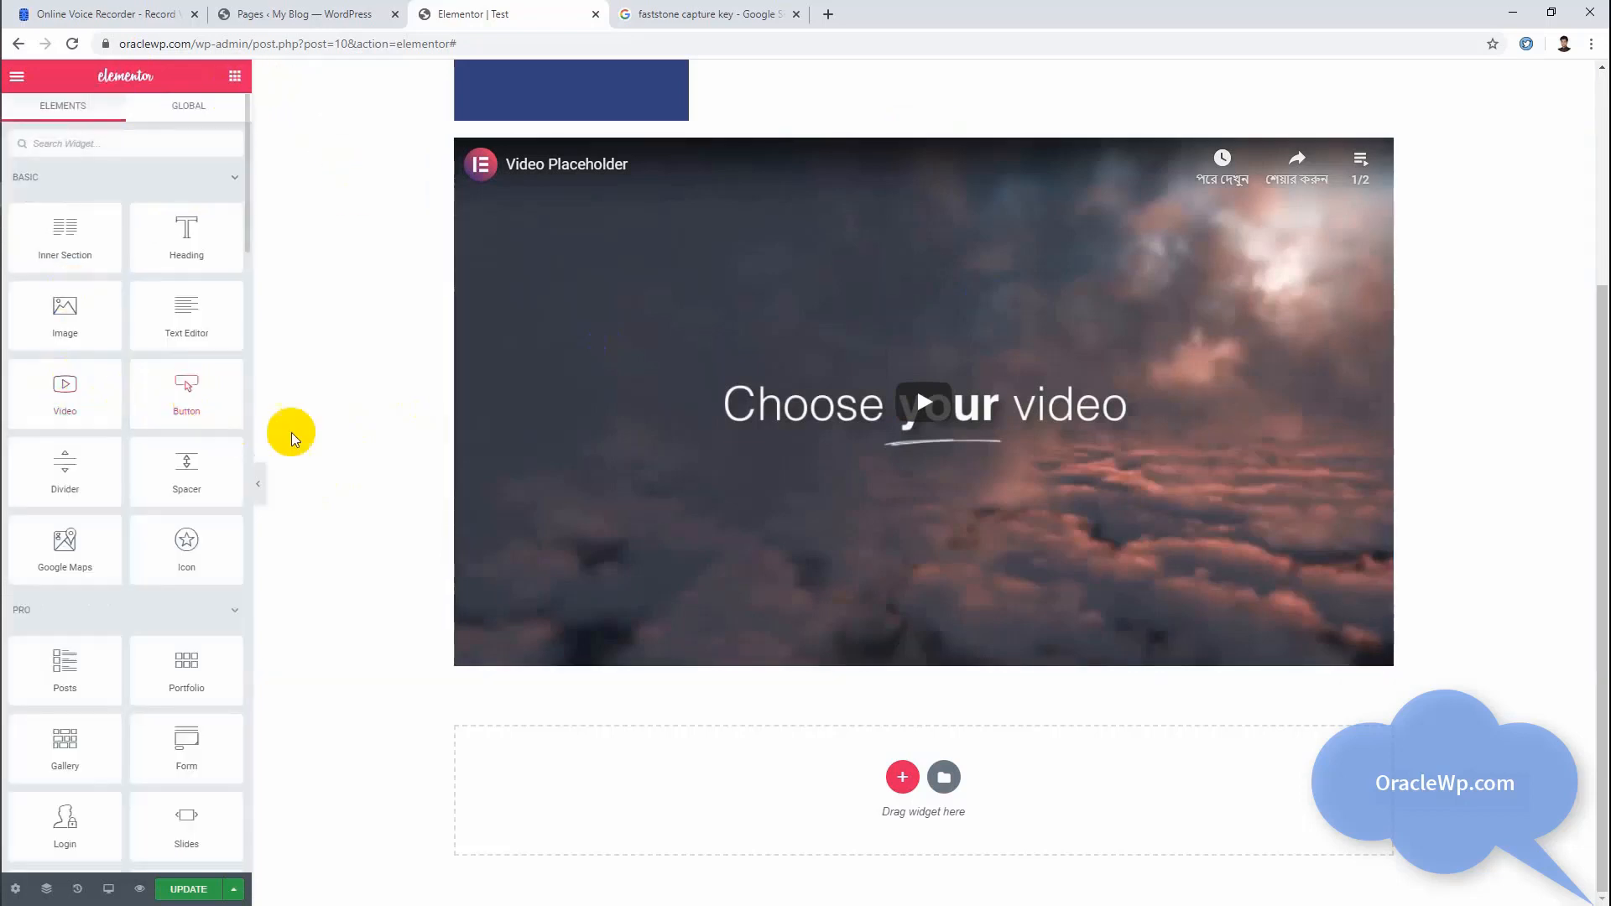
{"action": "left_click", "coordinate": [902, 776]}
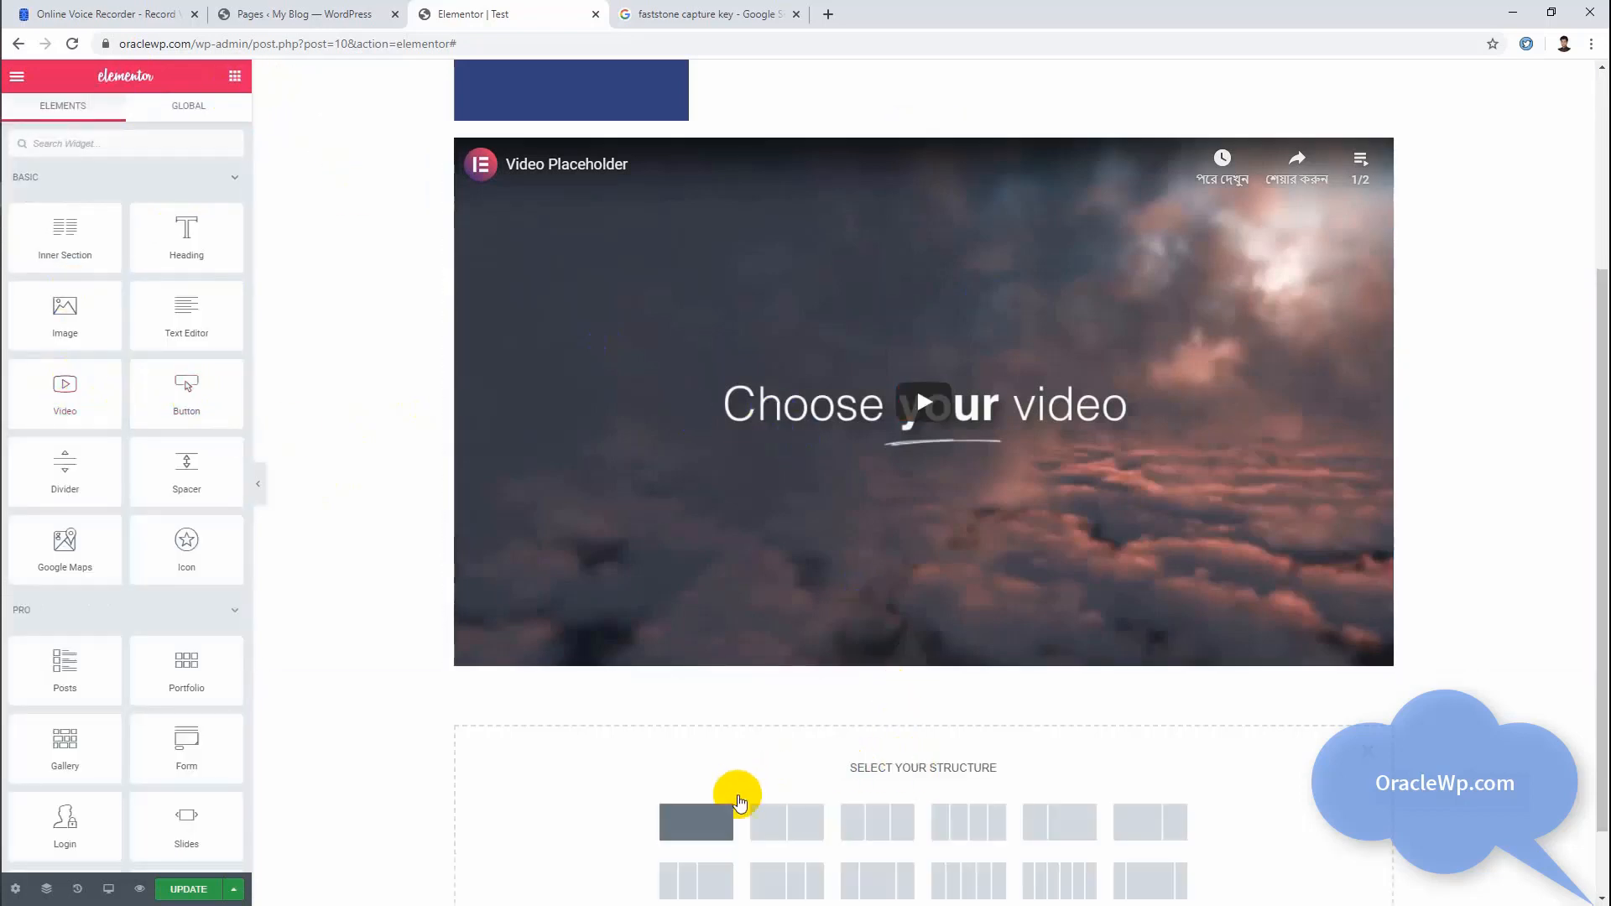
{"action": "scroll", "coordinate": [903, 453], "scroll_direction": "down", "scroll_amount": 1}
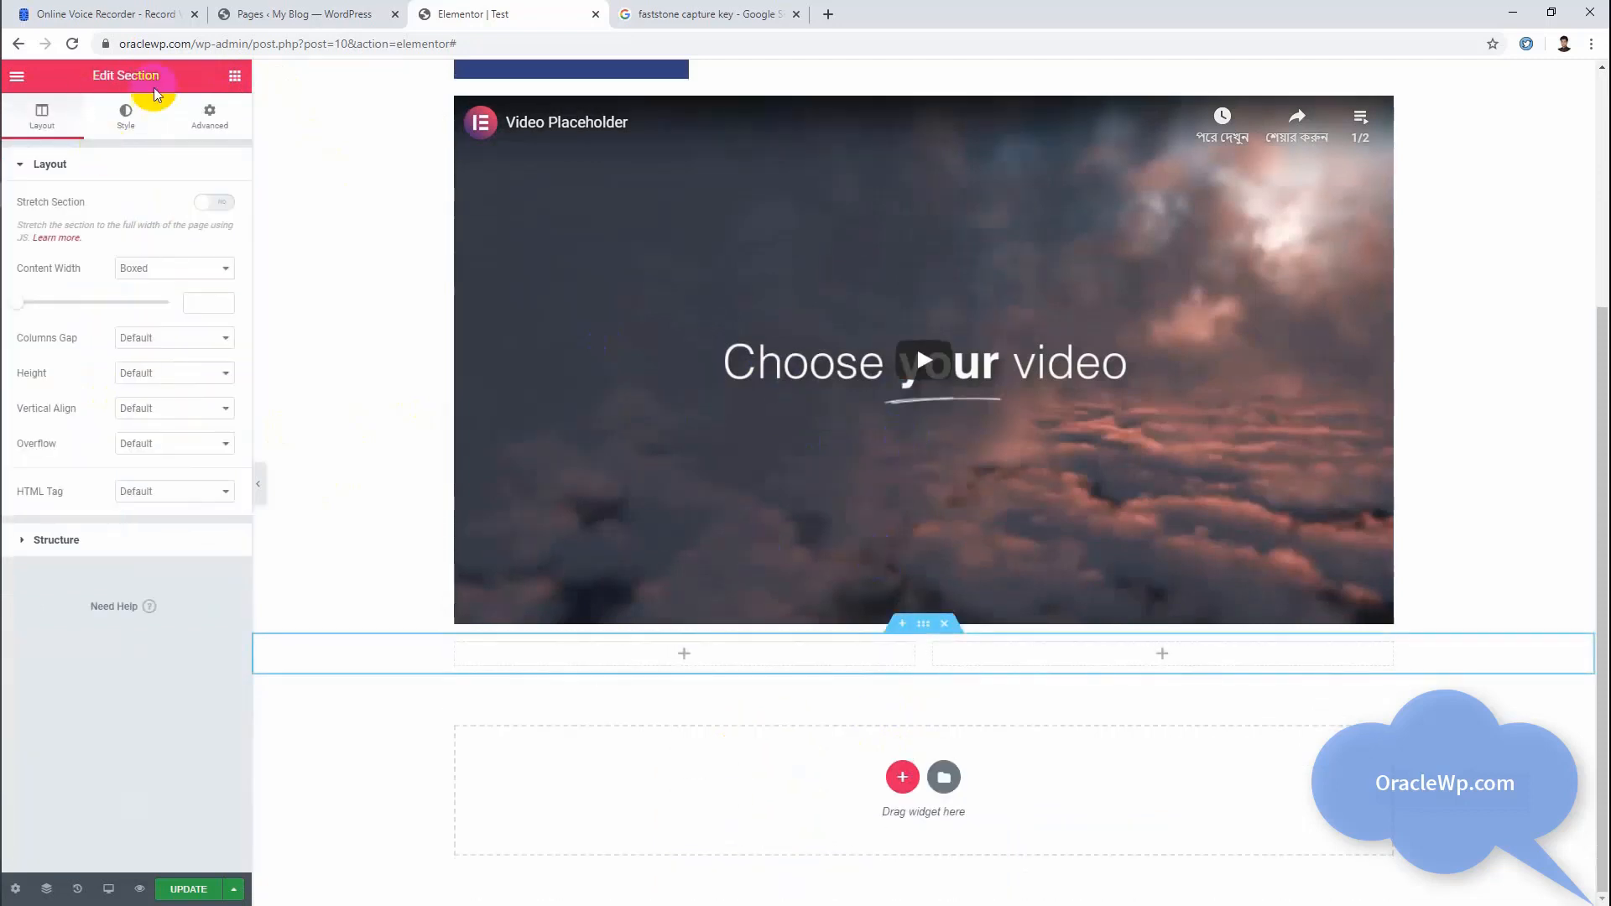
{"action": "left_click", "coordinate": [235, 77]}
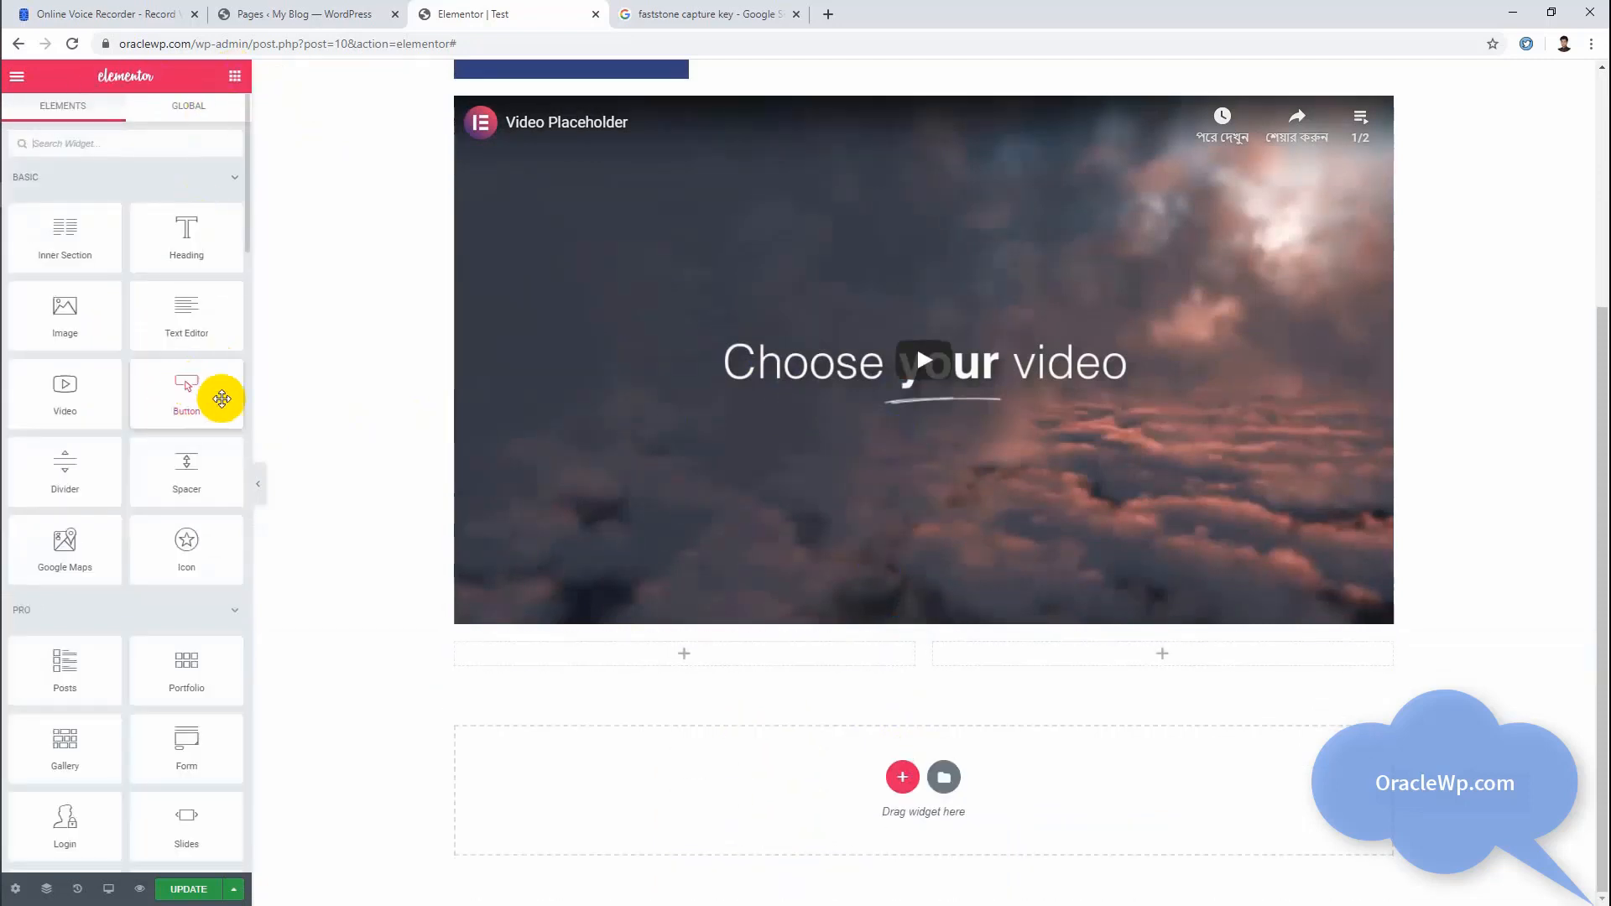
{"action": "left_click_drag", "start_coordinate": [186, 383], "coordinate": [598, 655]}
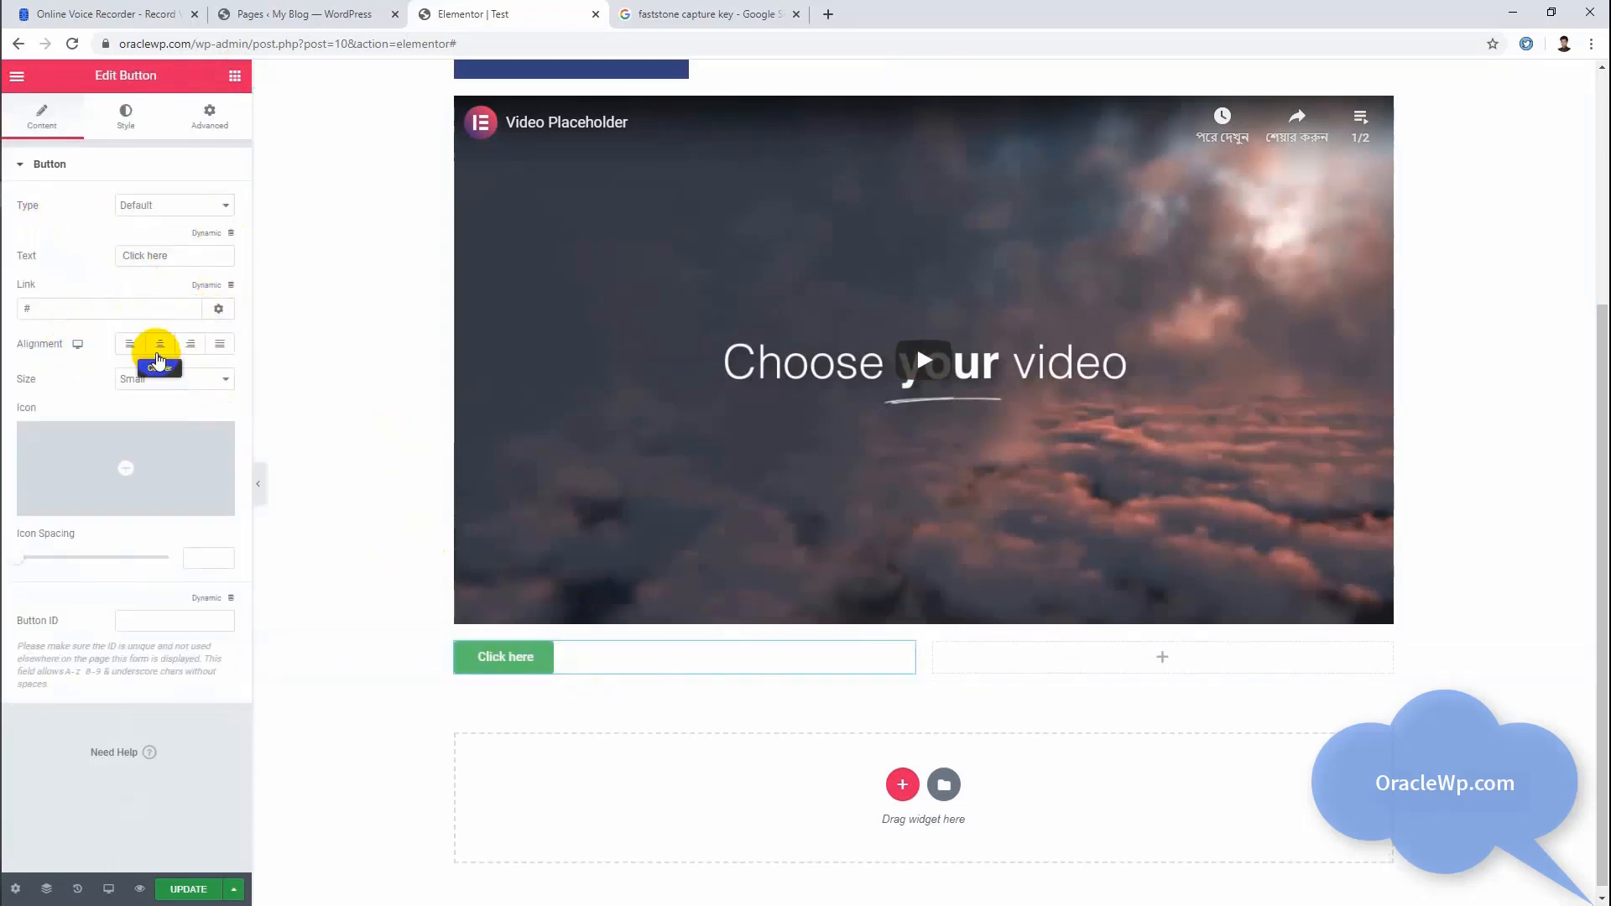
Step: Center the button within its column and review its link and text fields
{"action": "left_click", "coordinate": [159, 348]}
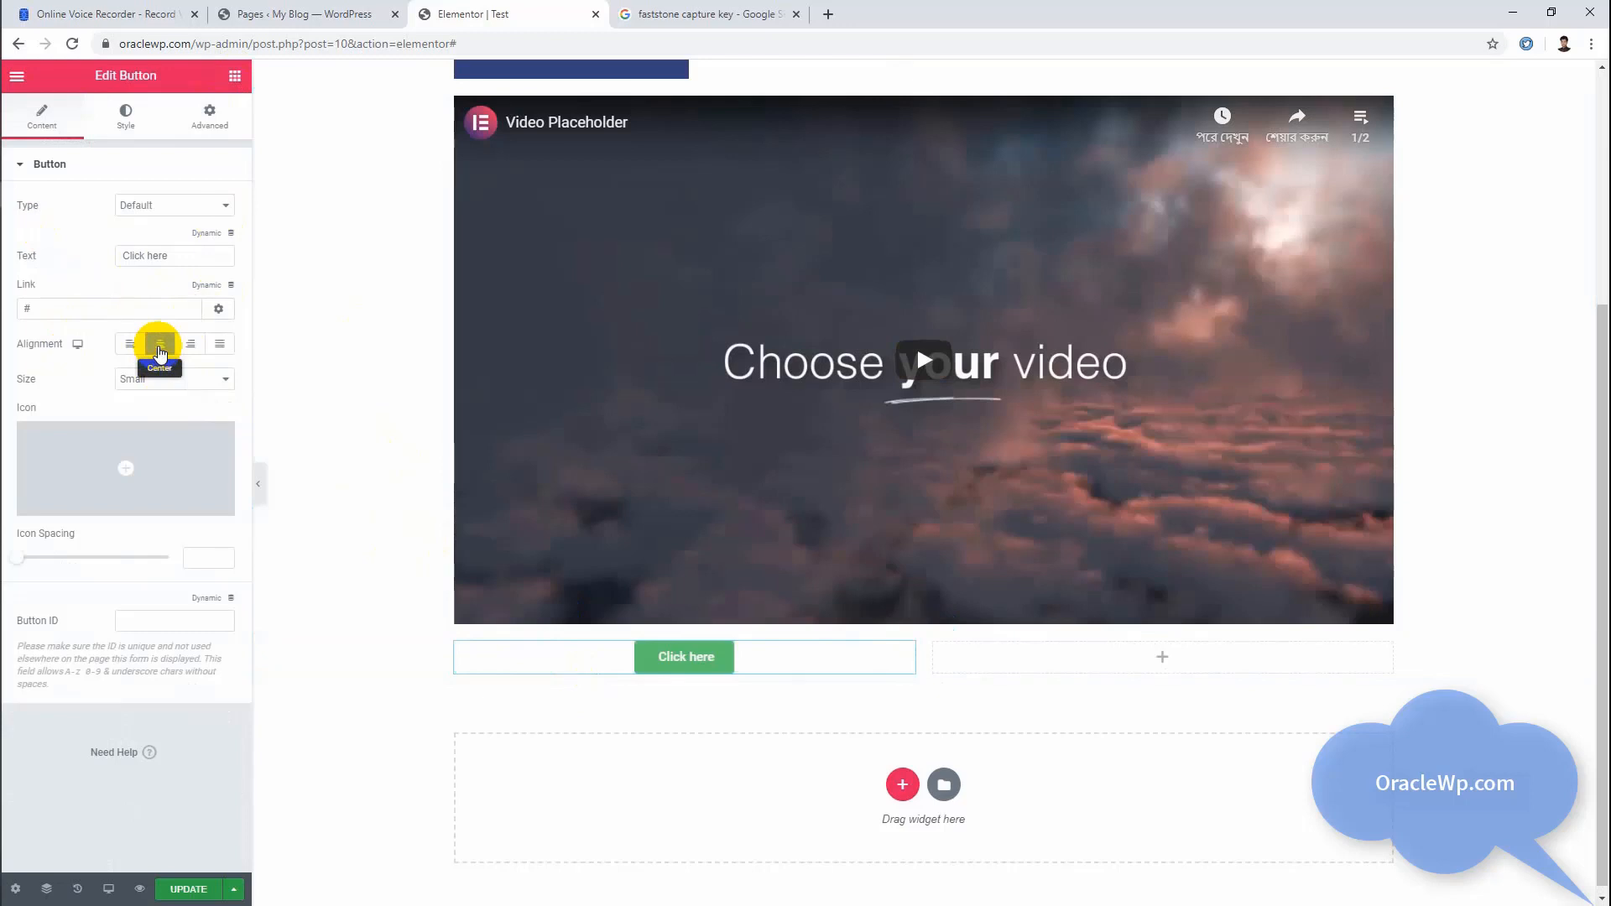
{"action": "left_click", "coordinate": [106, 313]}
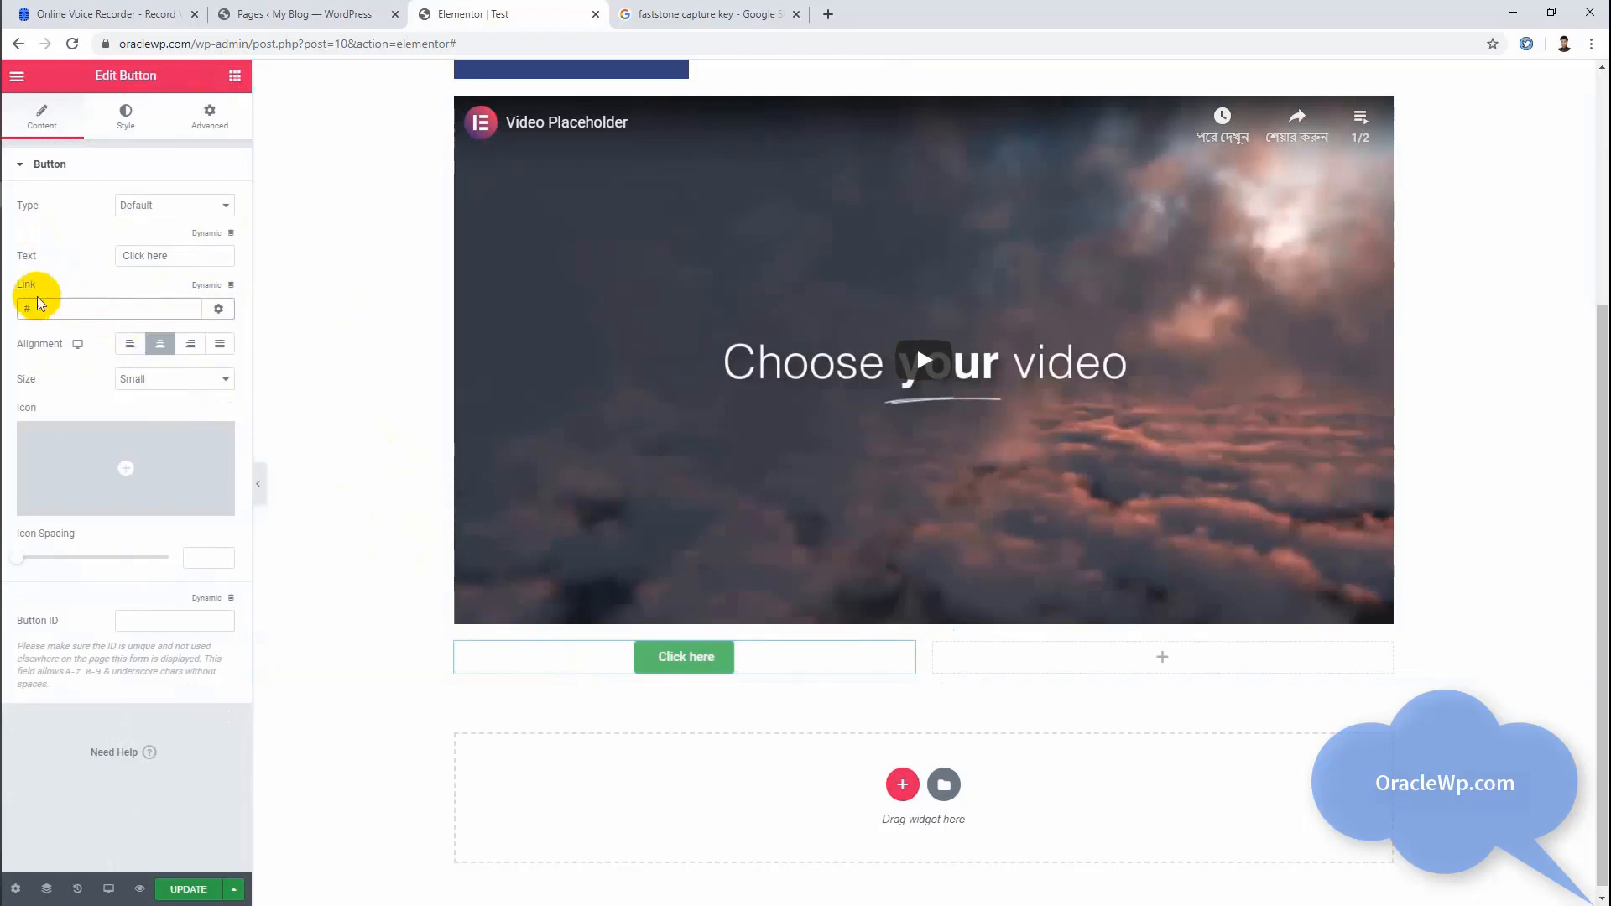
{"action": "left_click", "coordinate": [147, 255]}
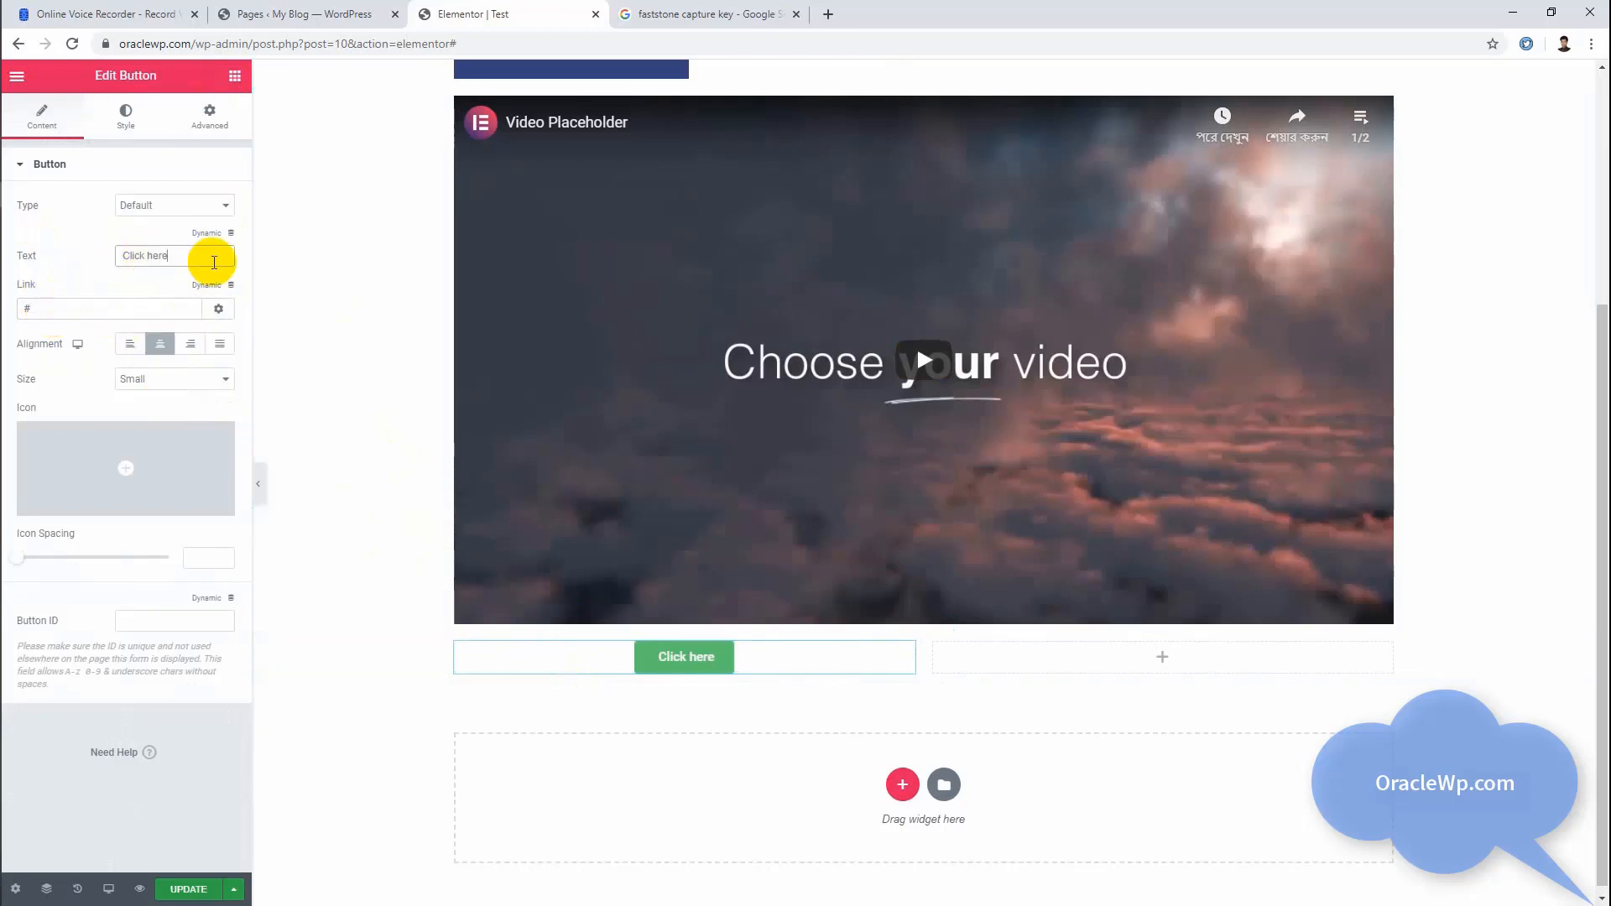
{"action": "left_click_drag", "start_coordinate": [214, 263], "coordinate": [130, 256]}
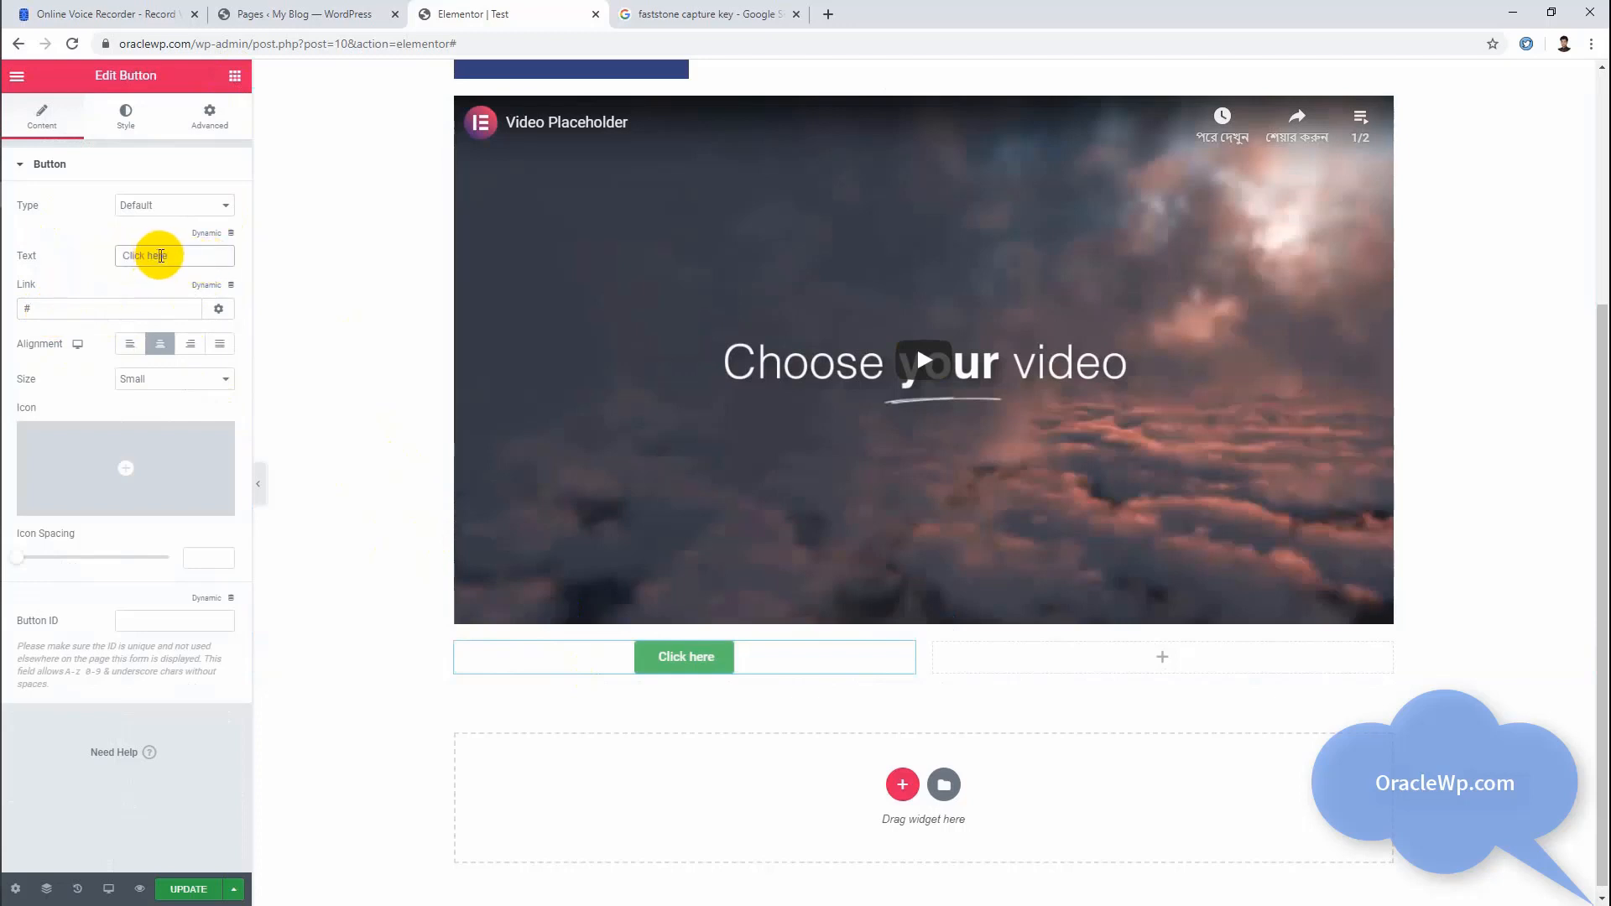
{"action": "left_click", "coordinate": [143, 257]}
Step: Try the Info, Success and Warning button types, and return the type to Default
{"action": "left_click", "coordinate": [159, 208]}
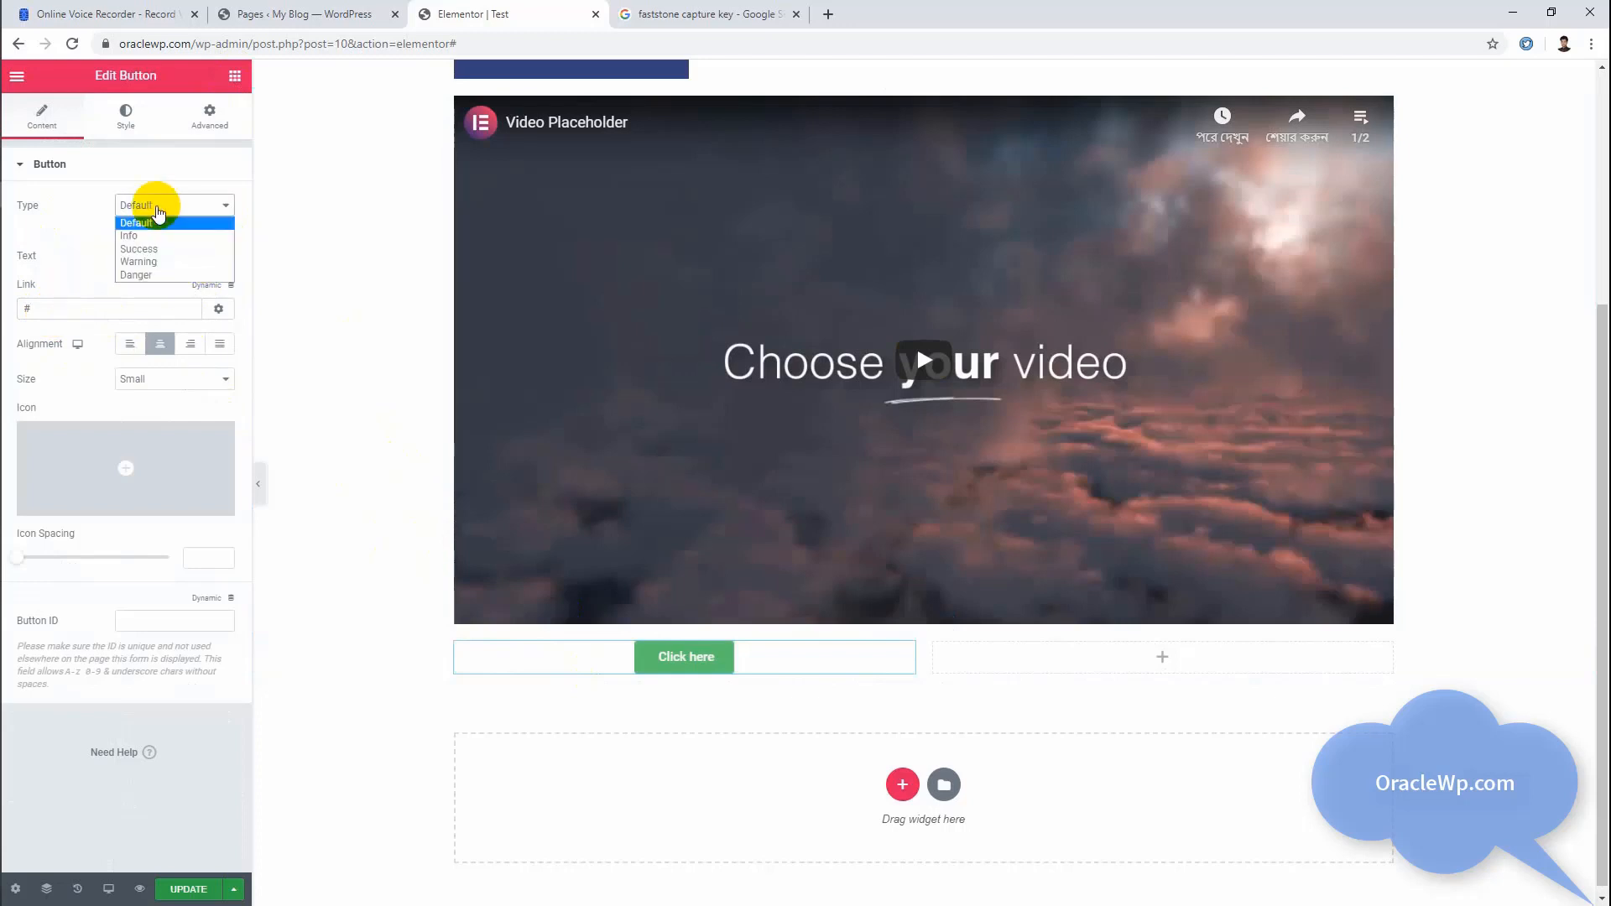
{"action": "left_click", "coordinate": [159, 236]}
{"action": "left_click", "coordinate": [159, 208]}
{"action": "left_click", "coordinate": [159, 250]}
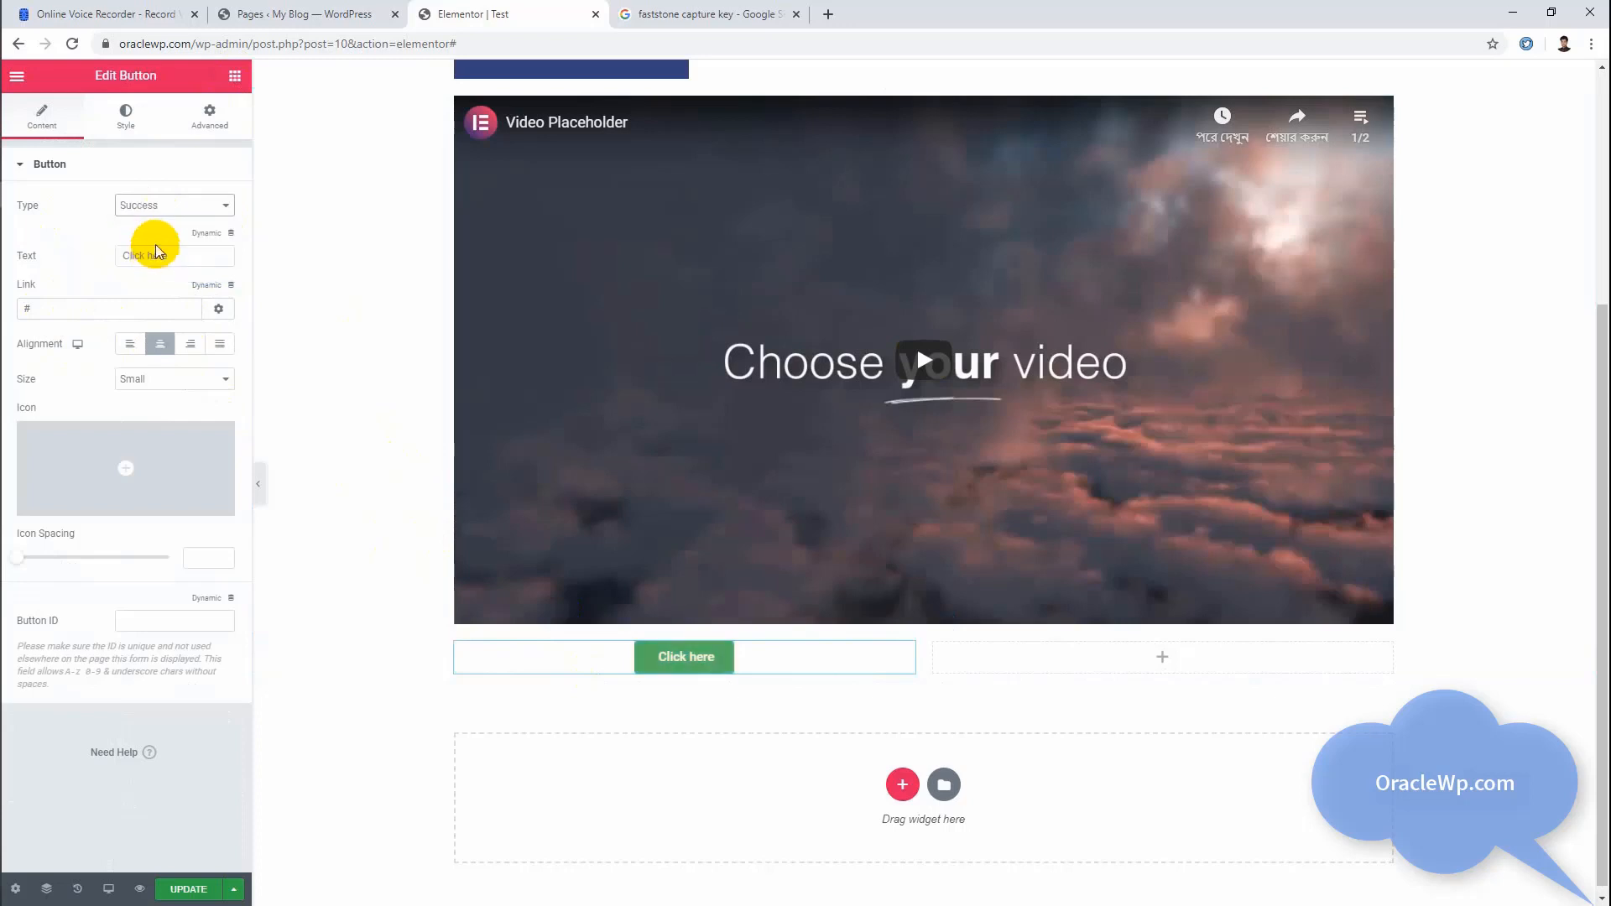
{"action": "left_click", "coordinate": [159, 208]}
{"action": "left_click", "coordinate": [159, 262]}
{"action": "left_click", "coordinate": [158, 208]}
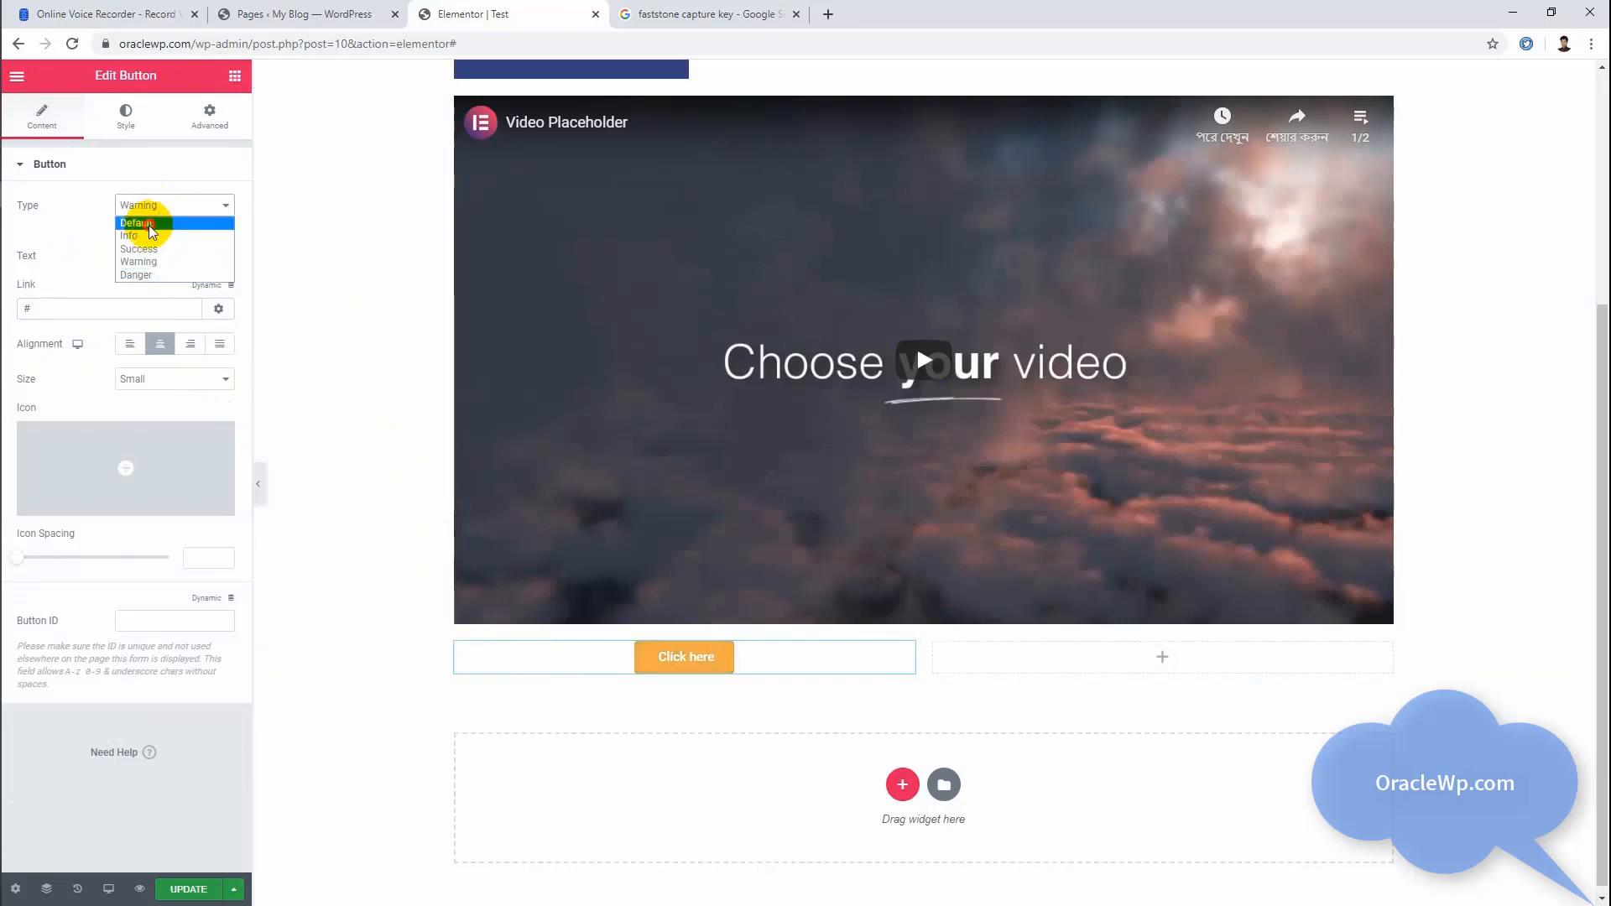
{"action": "left_click", "coordinate": [150, 223]}
Step: Try the Extra Small button size and set the size to Medium
{"action": "left_click", "coordinate": [132, 377]}
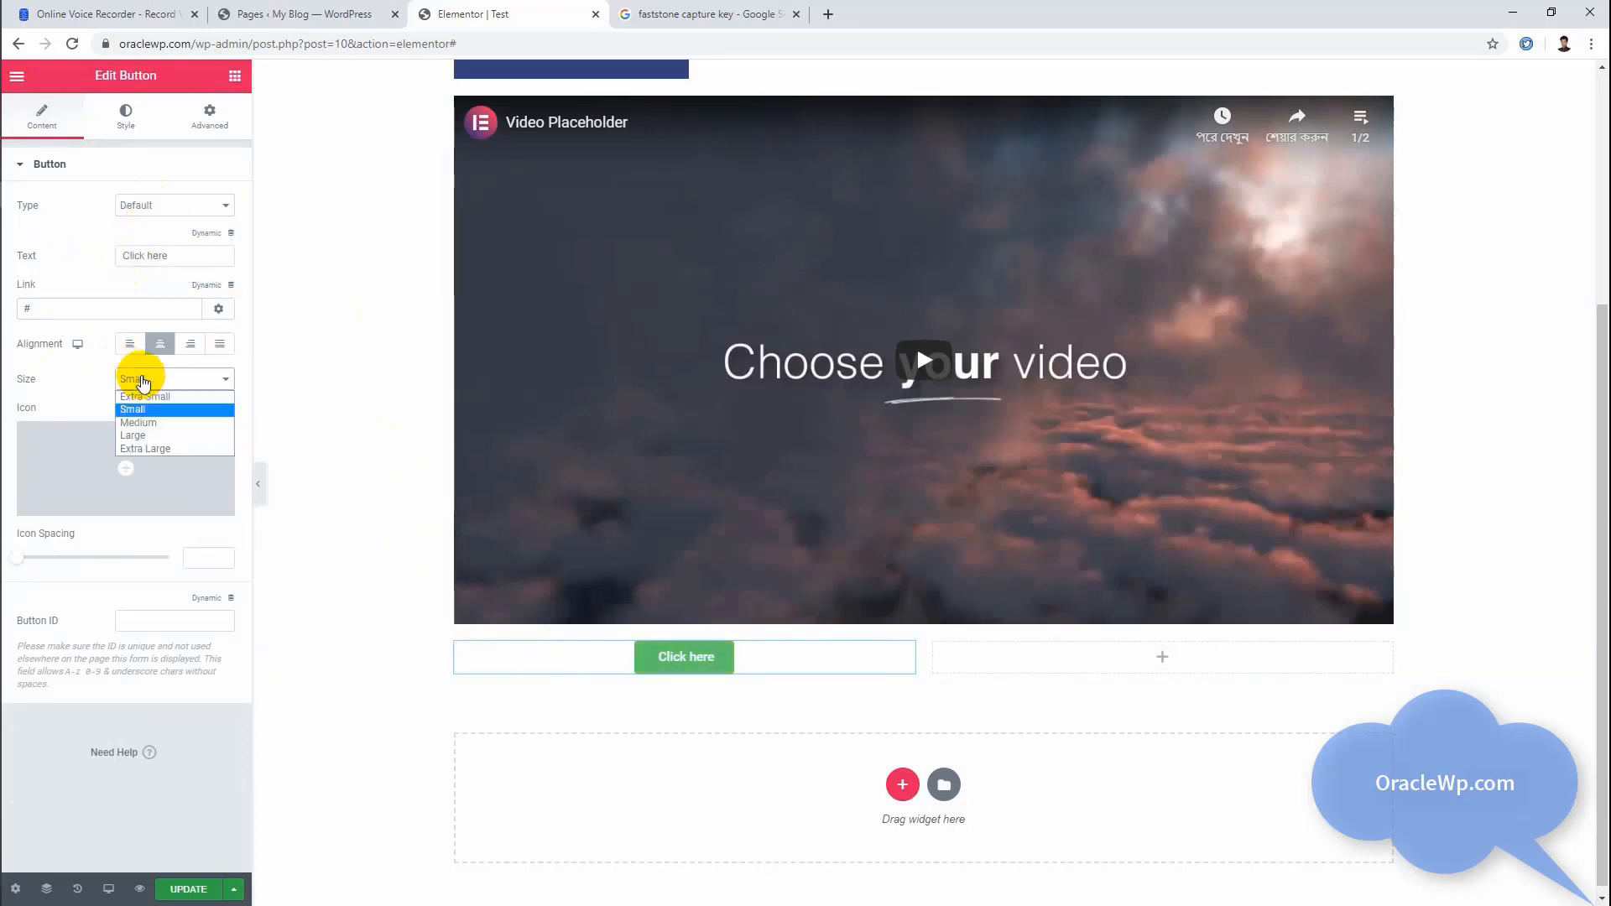
{"action": "left_click", "coordinate": [141, 396]}
{"action": "left_click", "coordinate": [159, 379]}
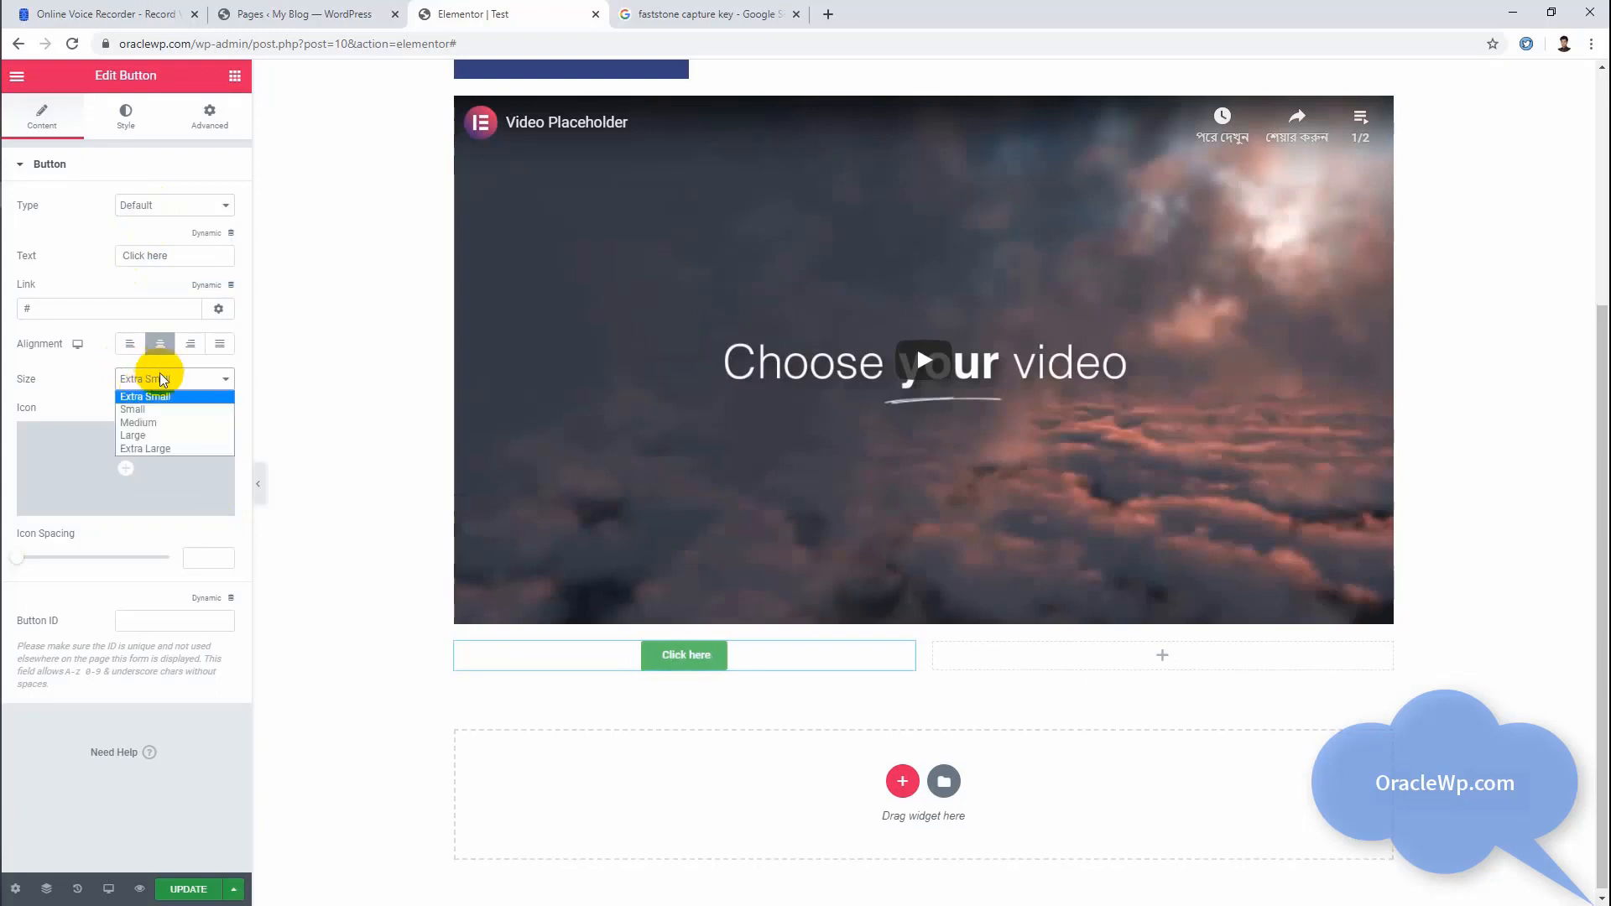
{"action": "left_click", "coordinate": [159, 423]}
{"action": "left_click", "coordinate": [164, 381]}
{"action": "left_click", "coordinate": [152, 431]}
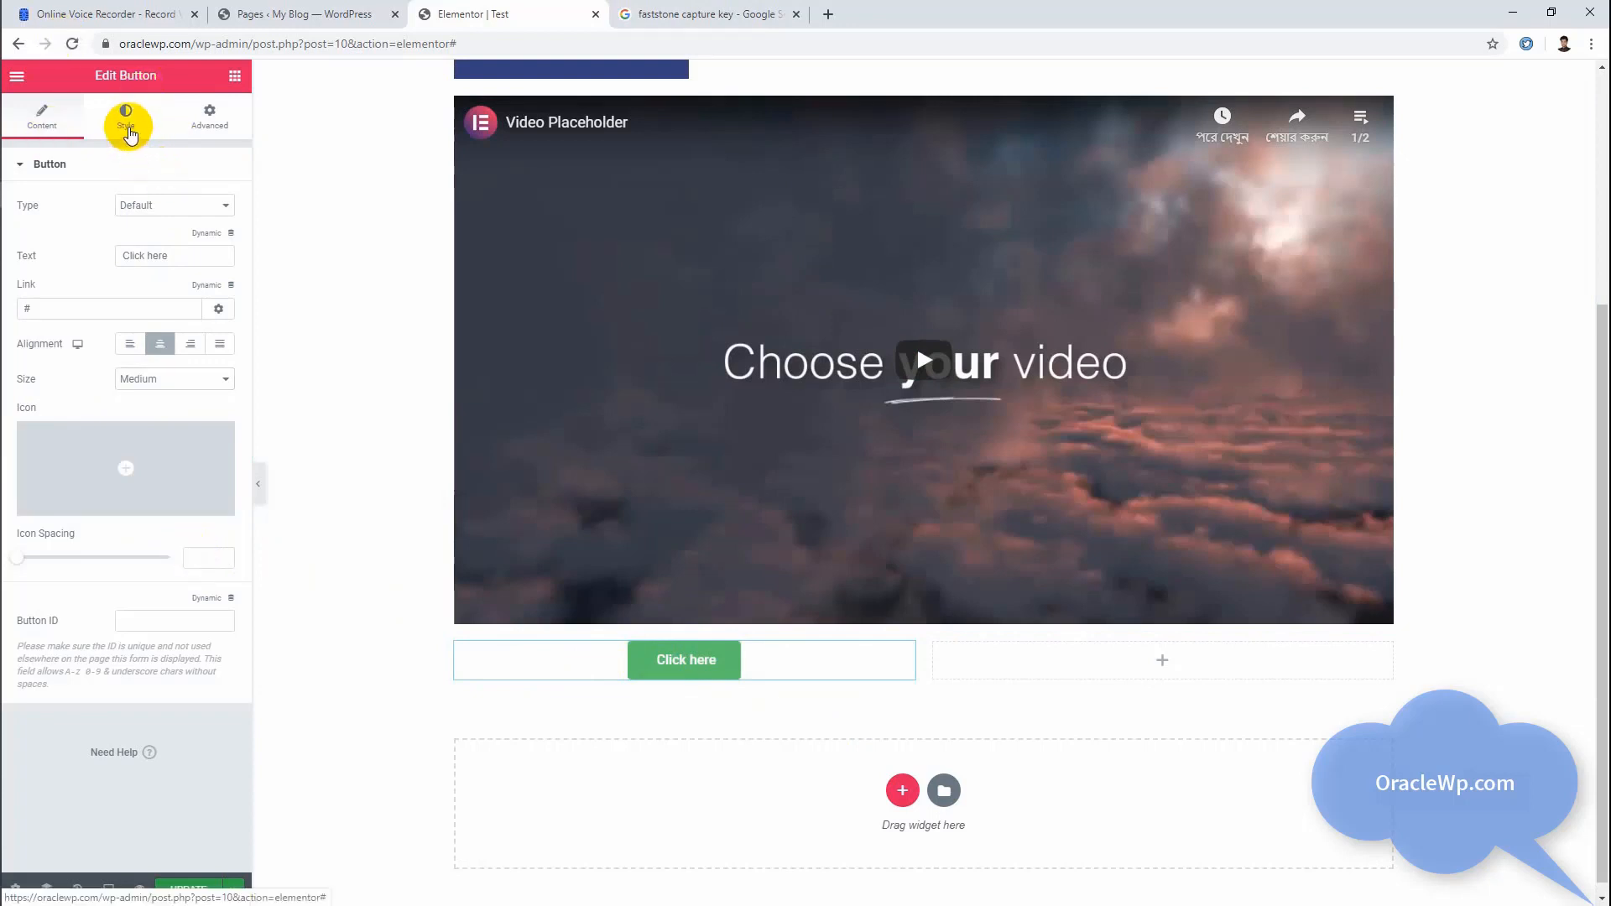
Step: Review the button's typography settings and its style options for the normal and hover states
{"action": "left_click", "coordinate": [130, 134]}
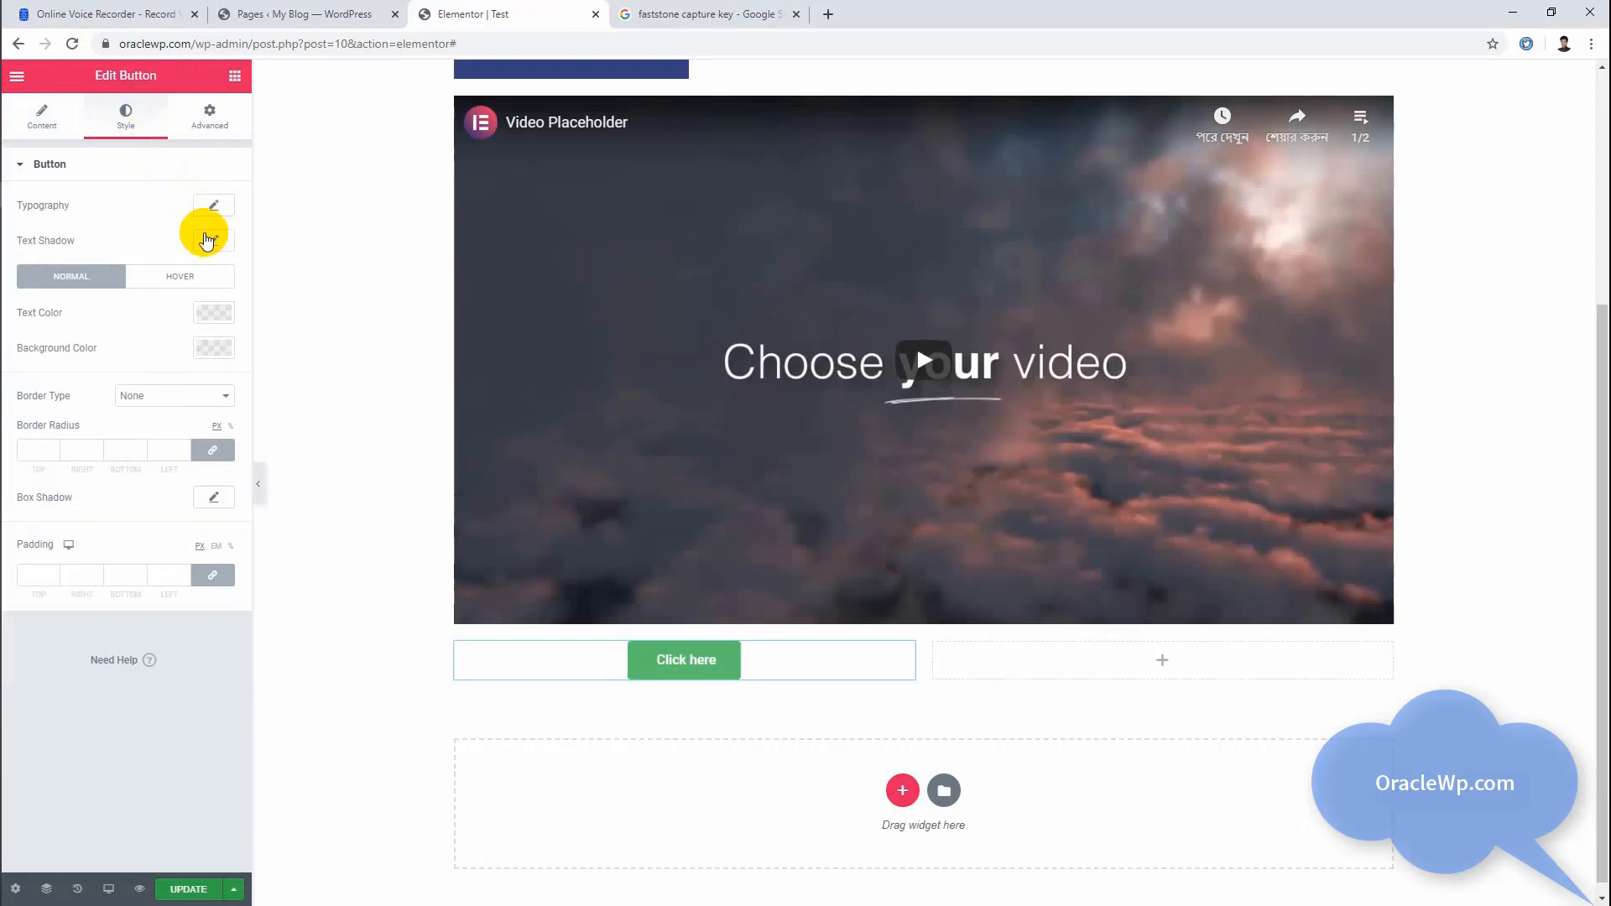
{"action": "left_click", "coordinate": [211, 210]}
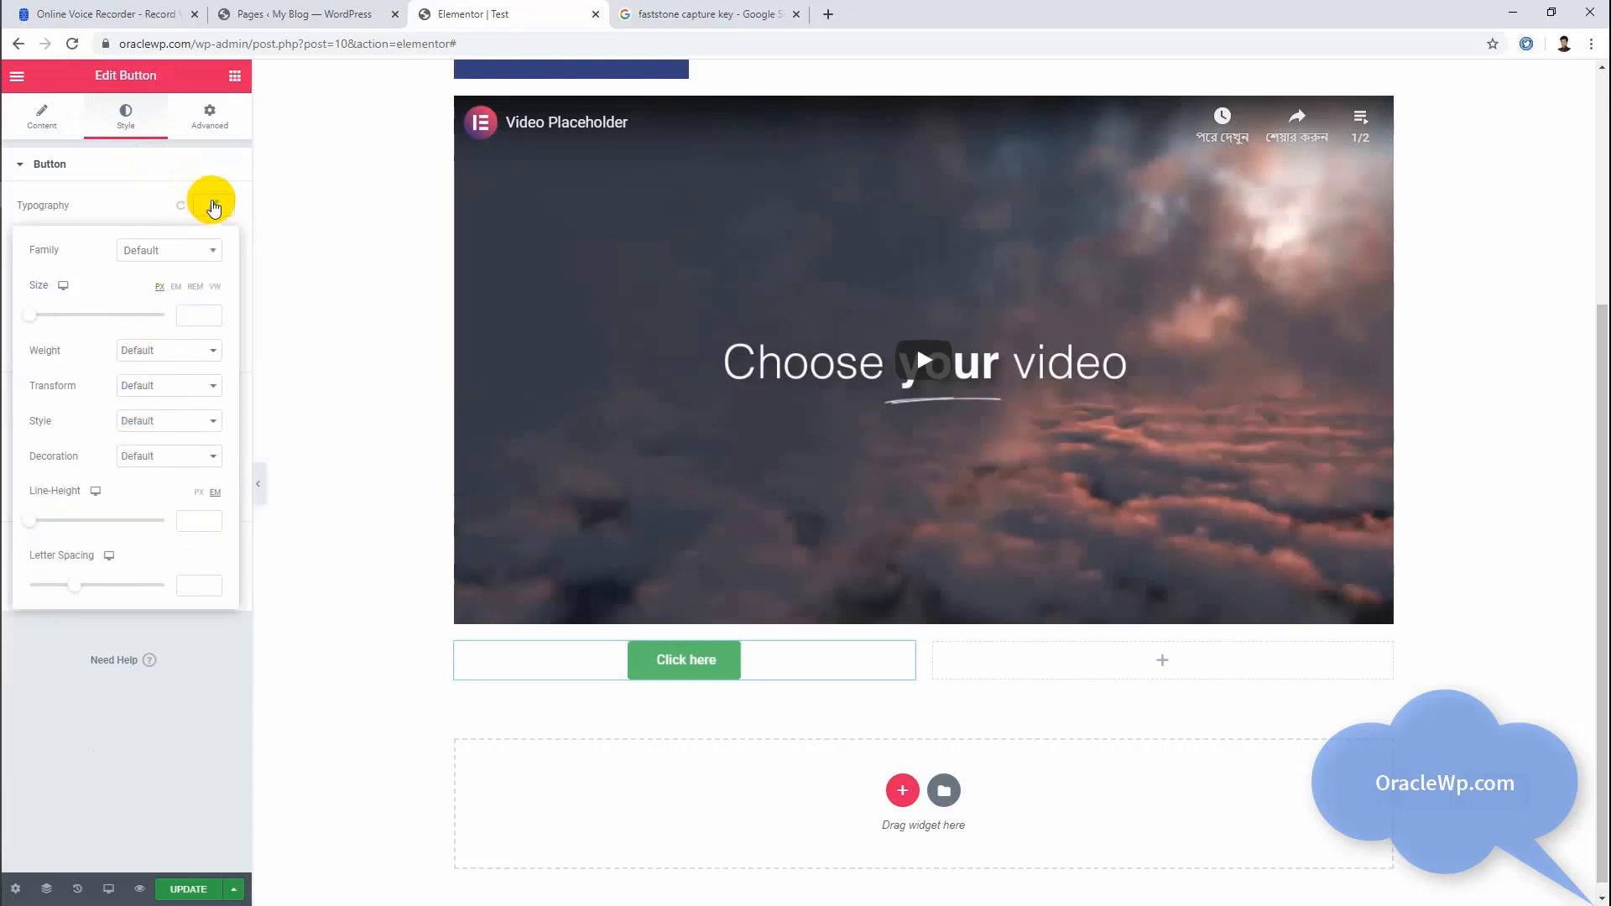
{"action": "left_click", "coordinate": [213, 206]}
{"action": "left_click", "coordinate": [213, 206]}
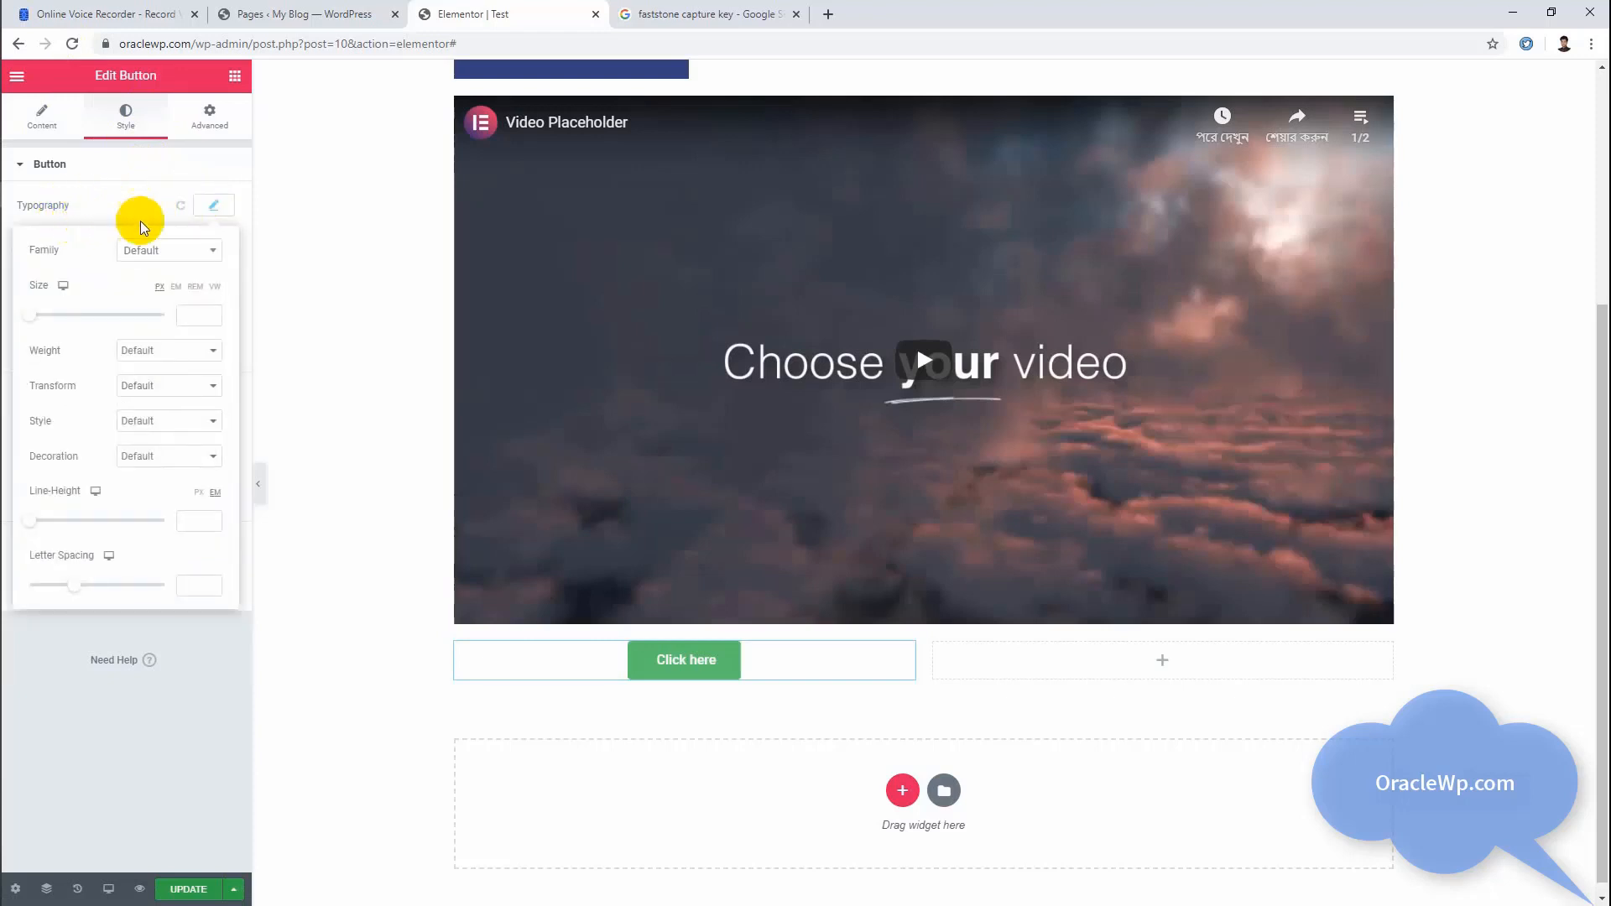
{"action": "left_click", "coordinate": [220, 212]}
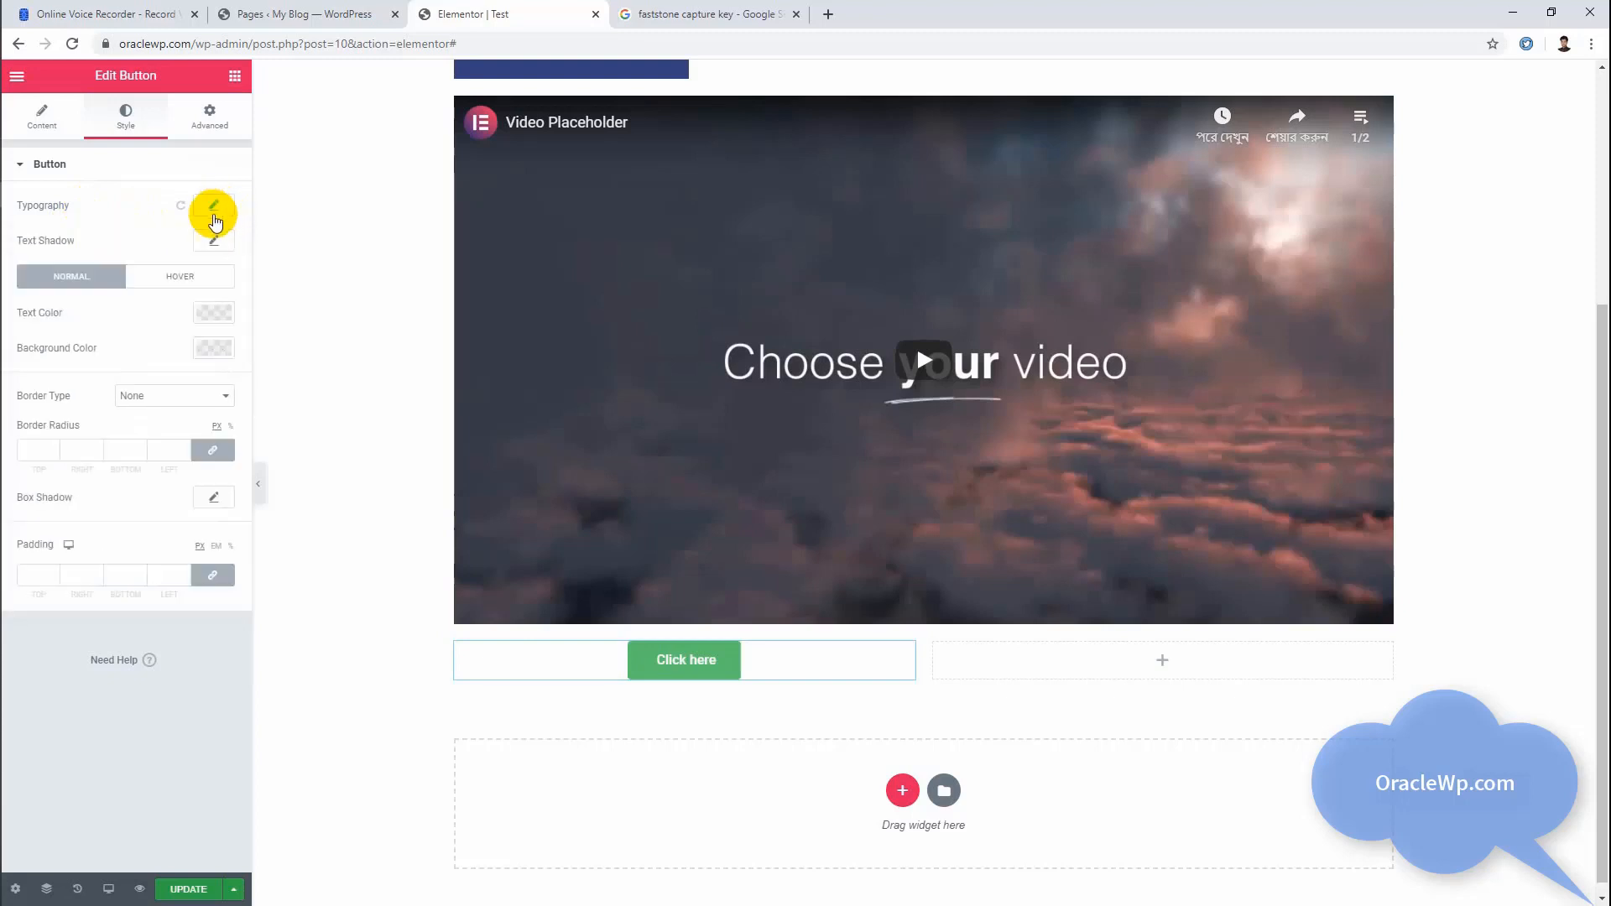
{"action": "left_click", "coordinate": [214, 210]}
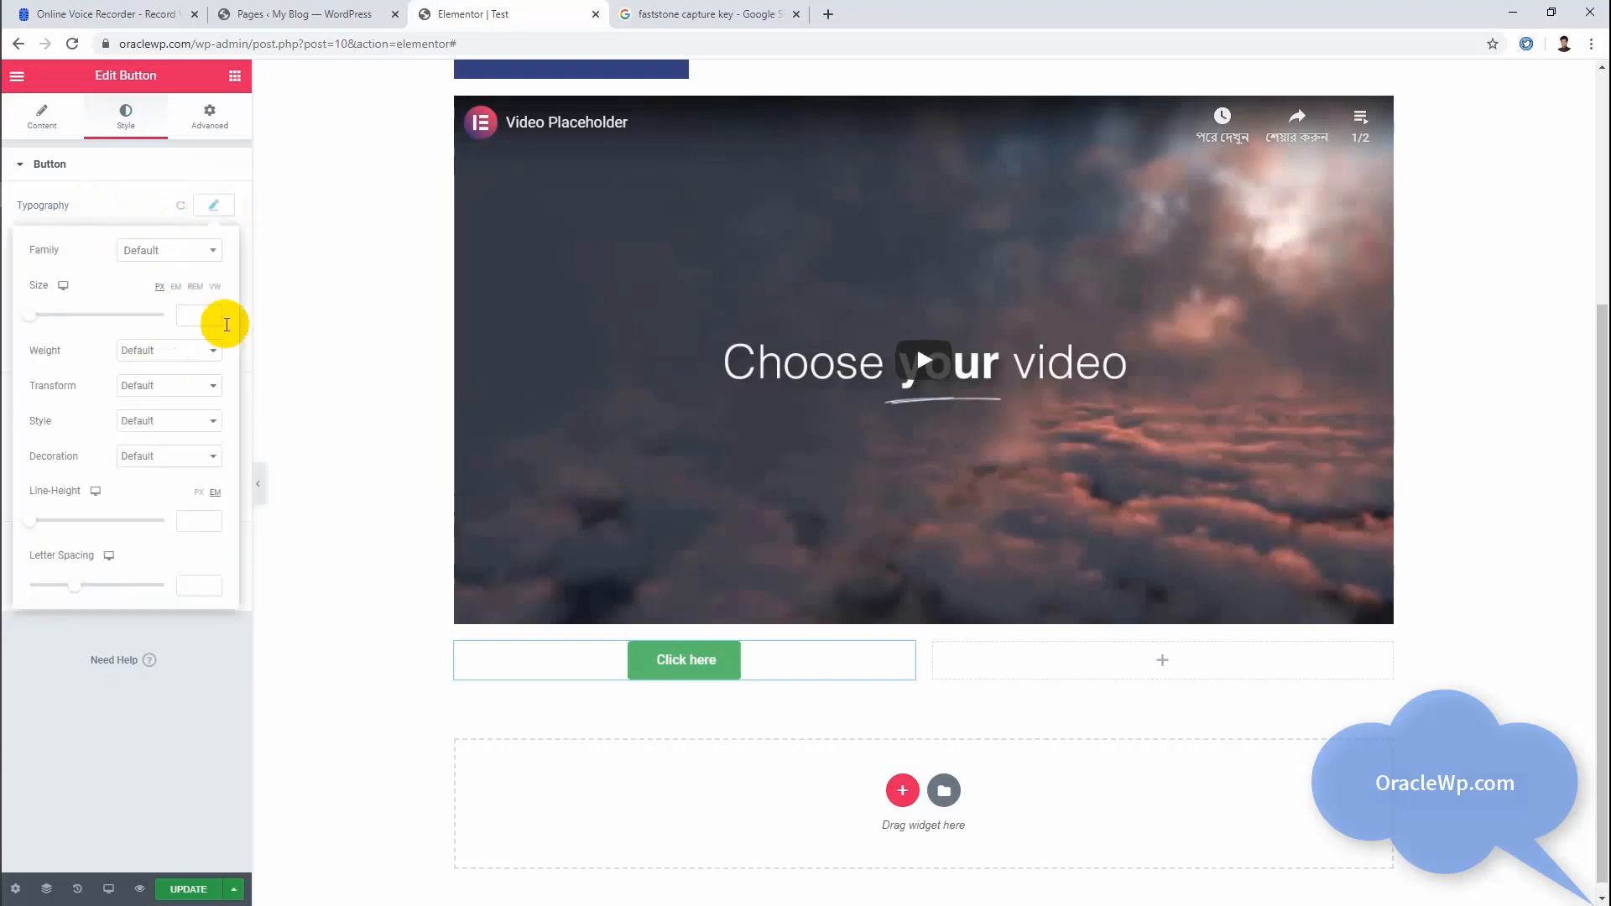
{"action": "left_click", "coordinate": [214, 207]}
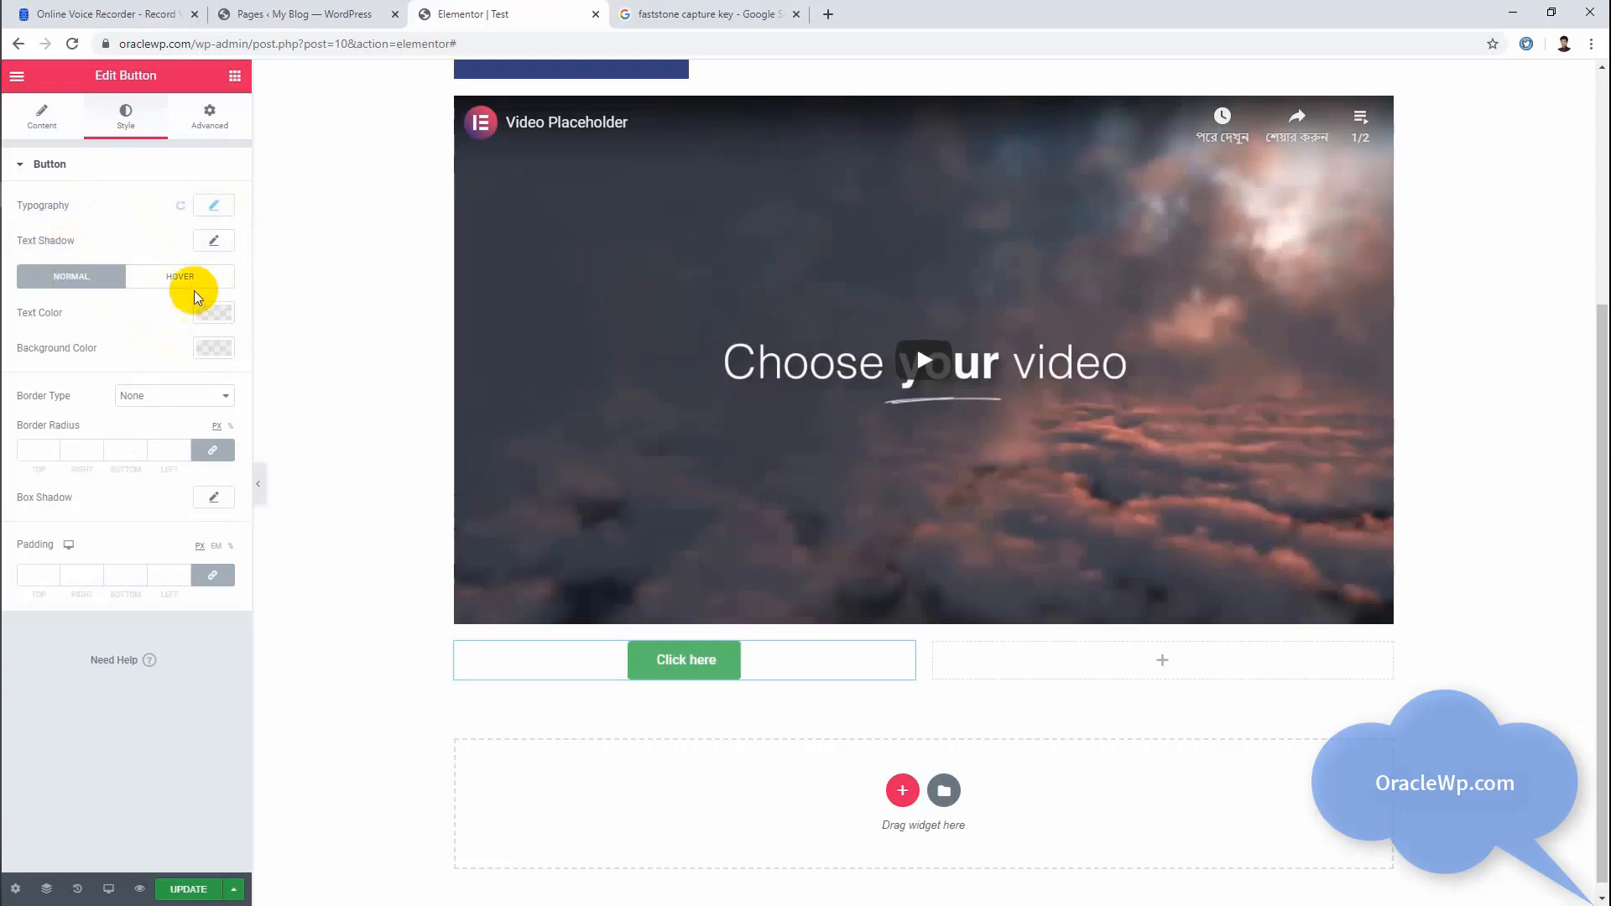
{"action": "left_click", "coordinate": [91, 282]}
{"action": "left_click", "coordinate": [178, 282]}
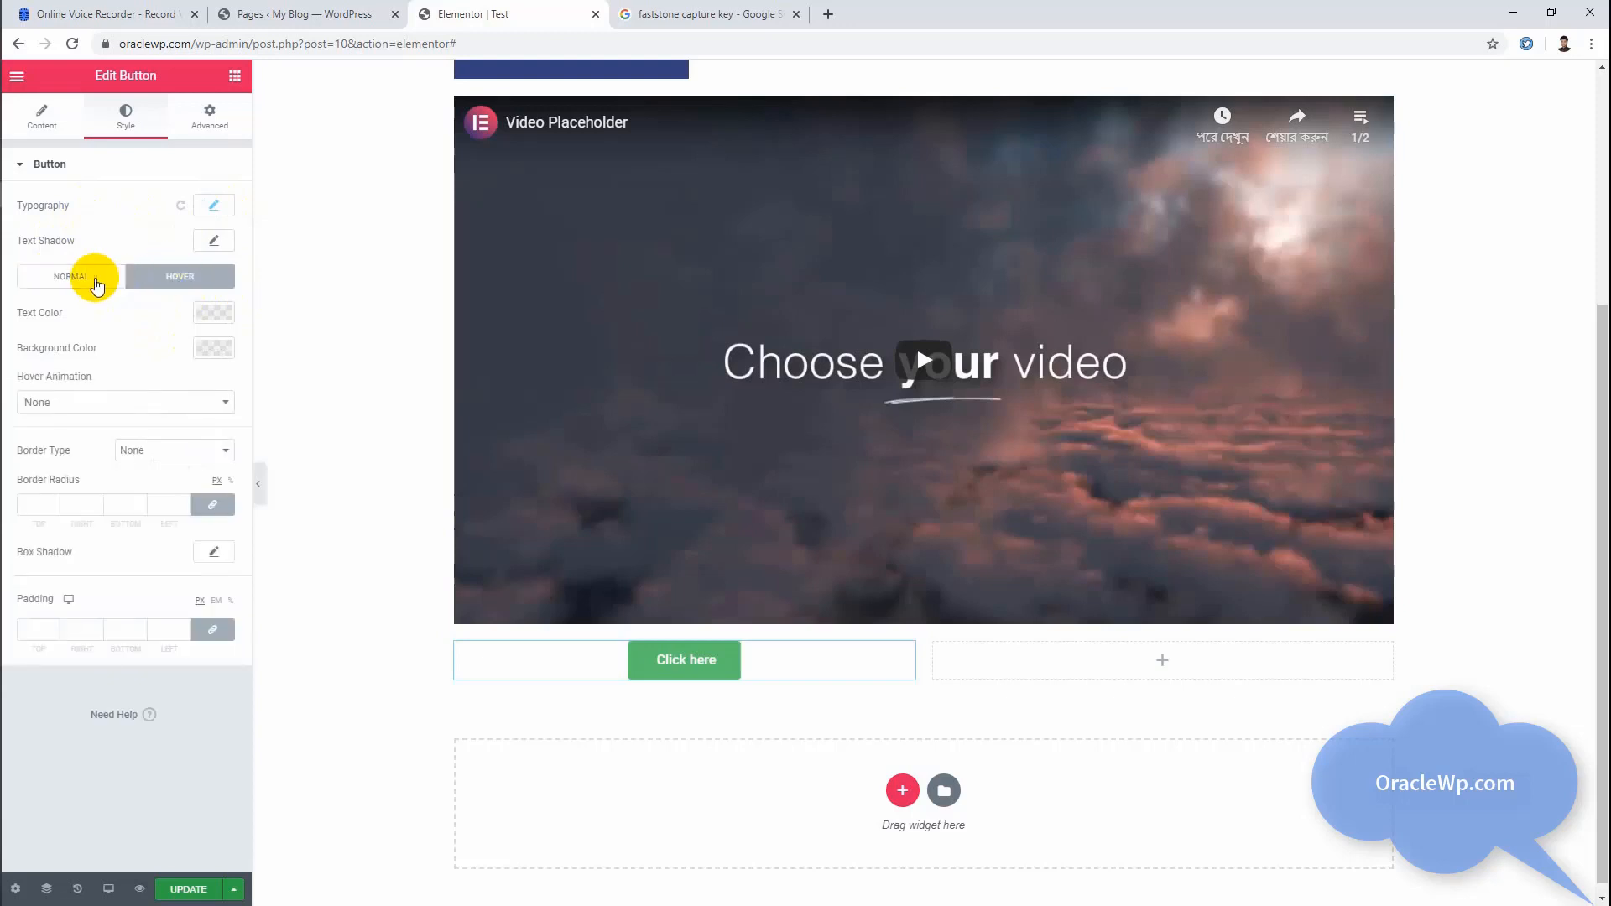
{"action": "left_click", "coordinate": [92, 277]}
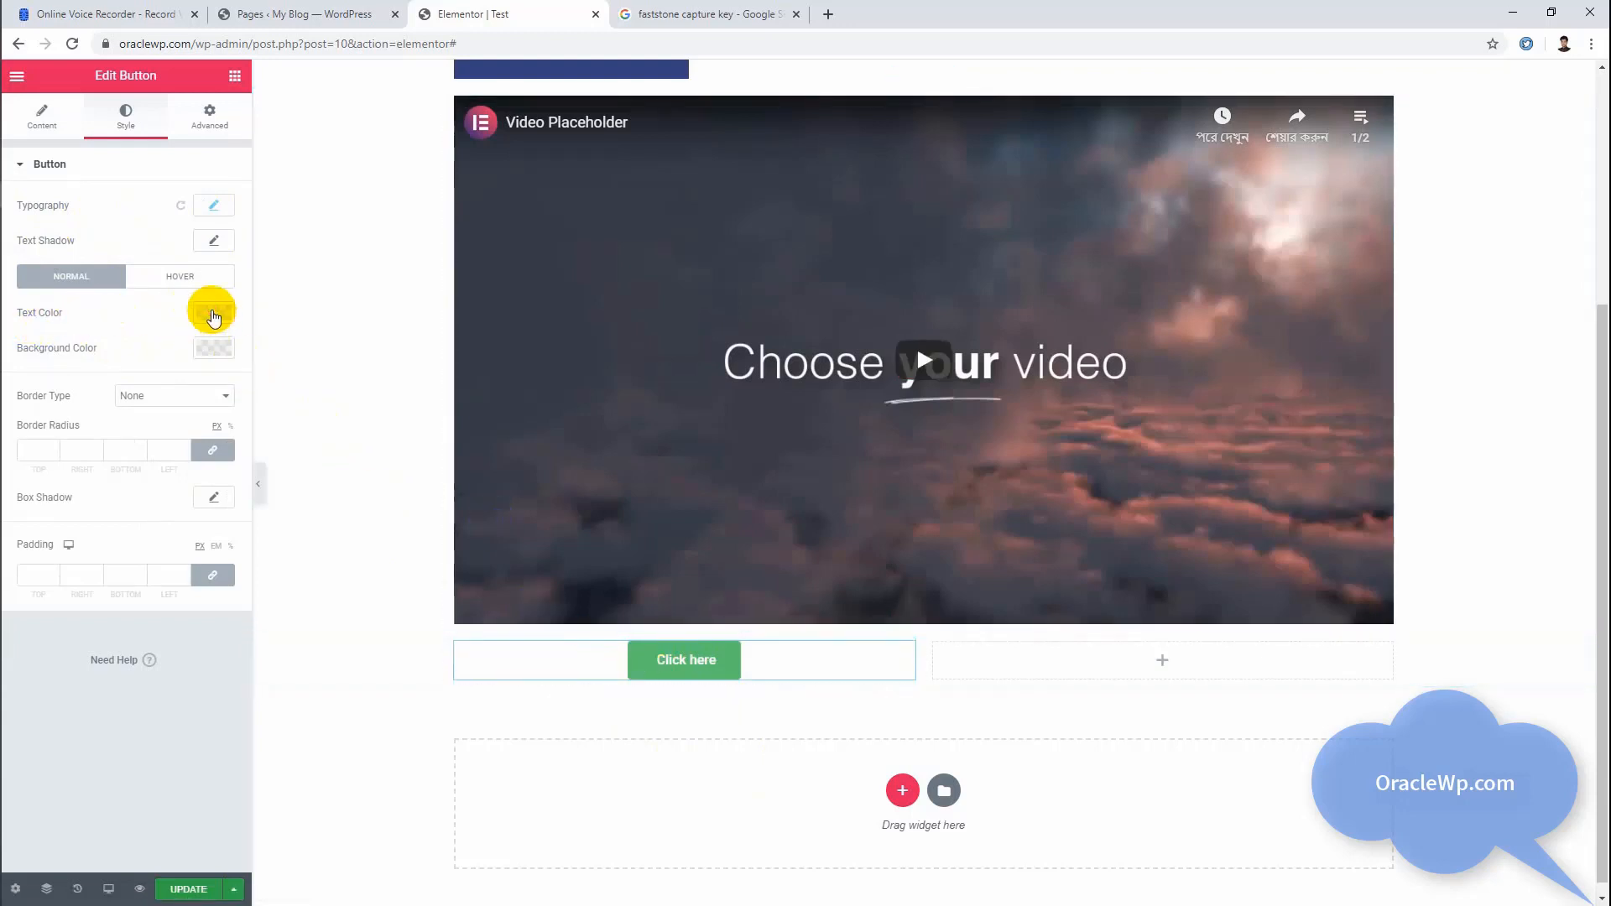
Step: Set the button's normal text color to white (#FFFFFF) and its background color to black (#000000)
{"action": "left_click", "coordinate": [213, 313]}
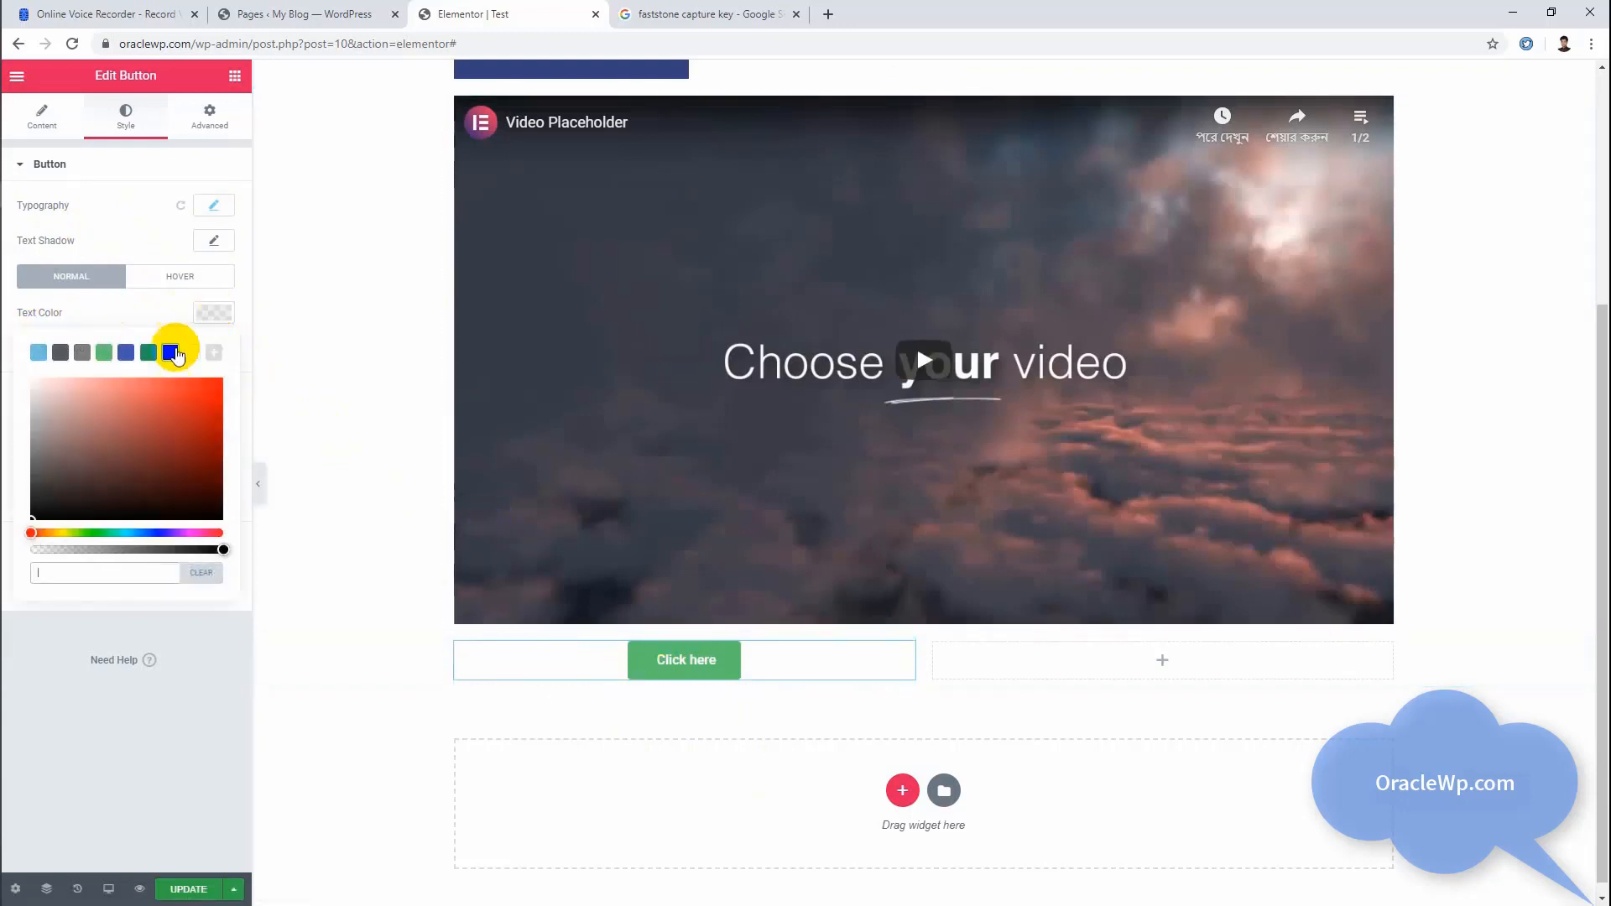
{"action": "left_click", "coordinate": [220, 311]}
{"action": "left_click", "coordinate": [215, 348]}
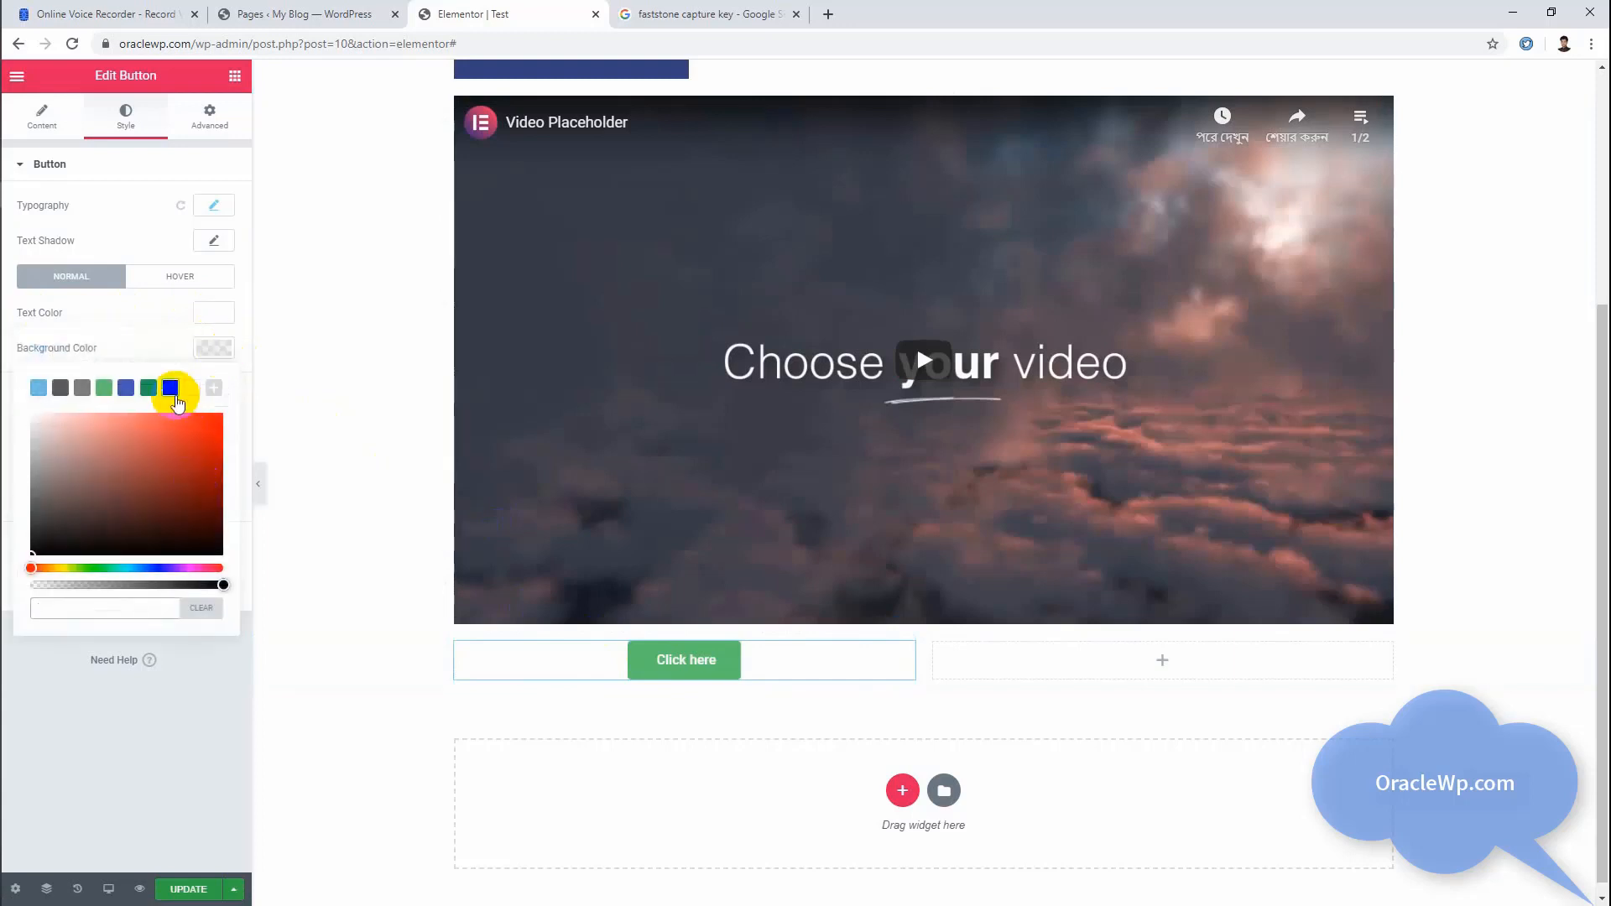
{"action": "left_click", "coordinate": [147, 449]}
{"action": "left_click", "coordinate": [173, 390]}
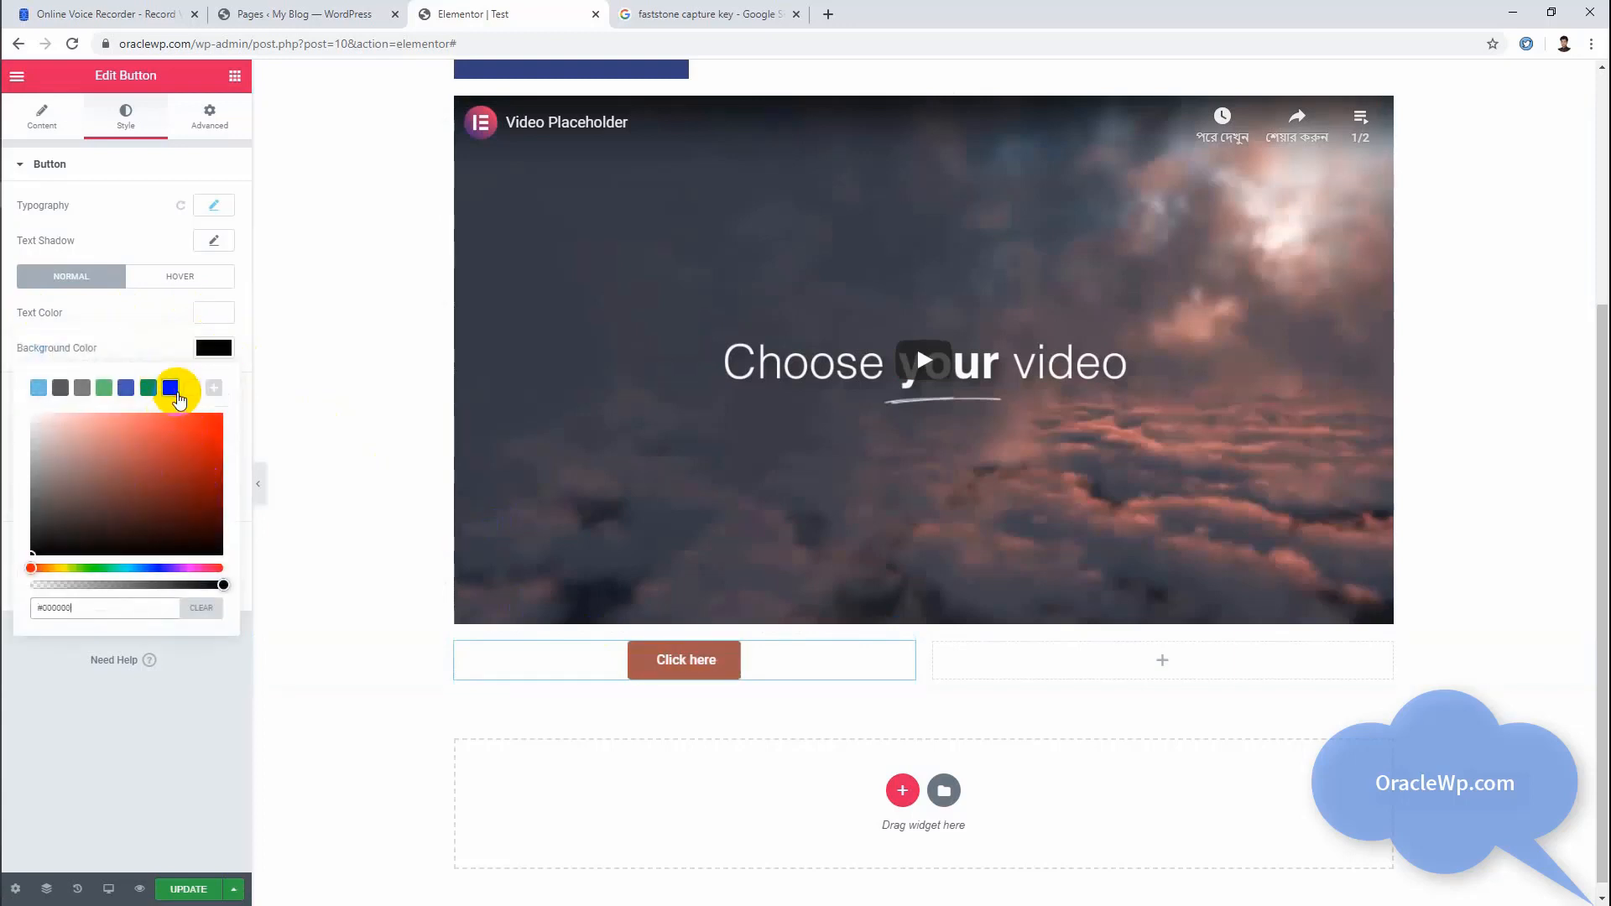
{"action": "left_click", "coordinate": [483, 713]}
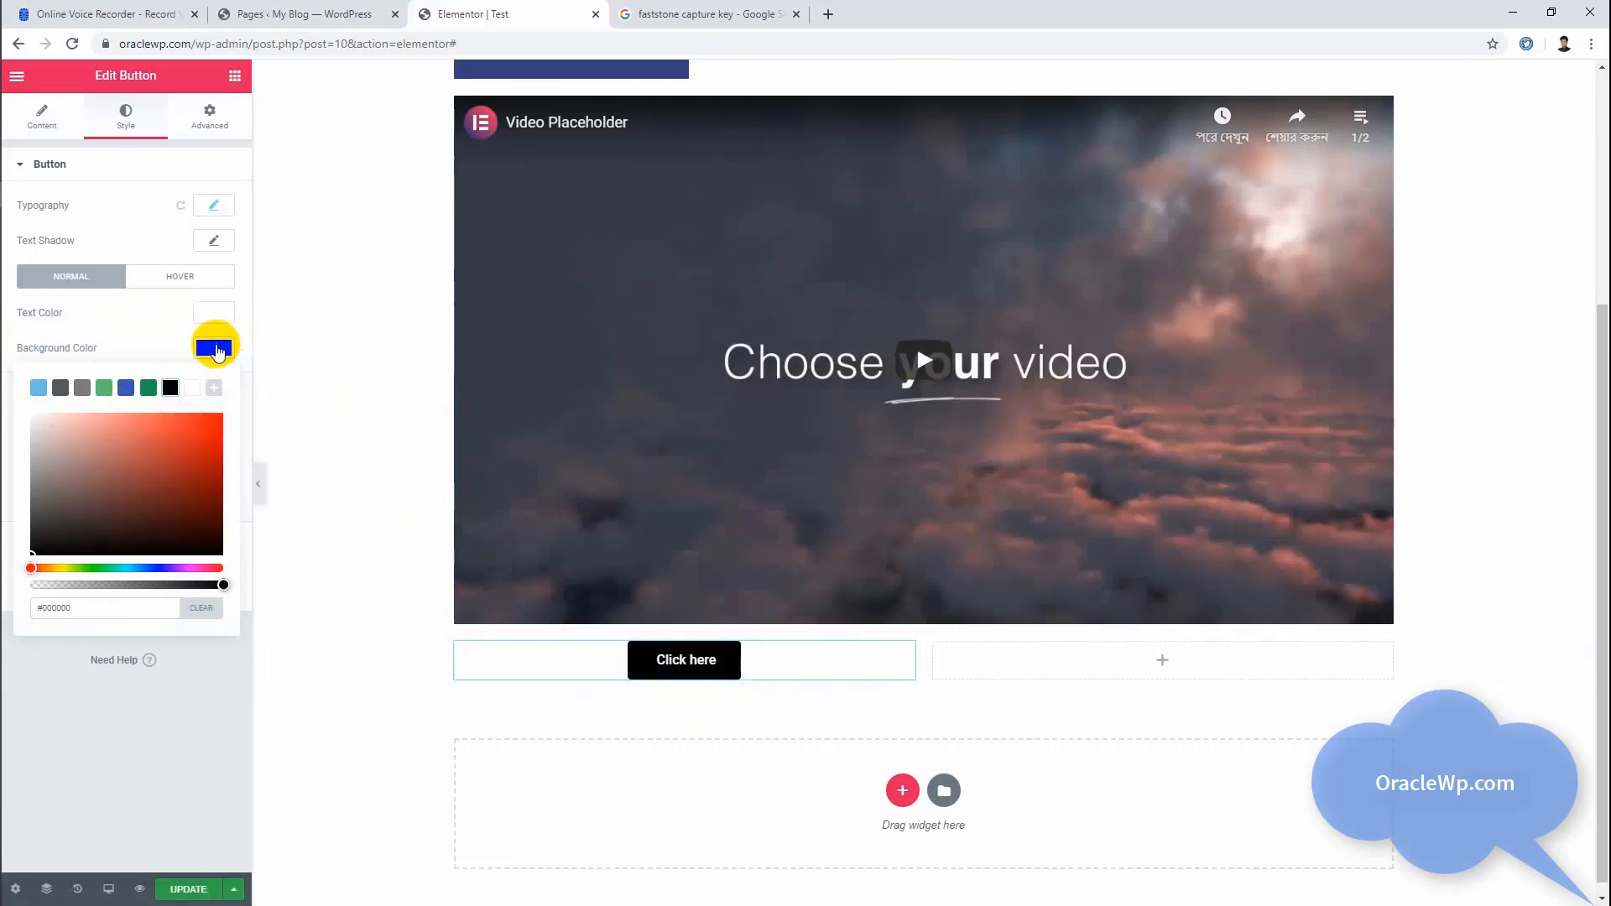
Step: Set the button's hover text color to white and its hover background color to the dark green swatch
{"action": "left_click", "coordinate": [180, 276]}
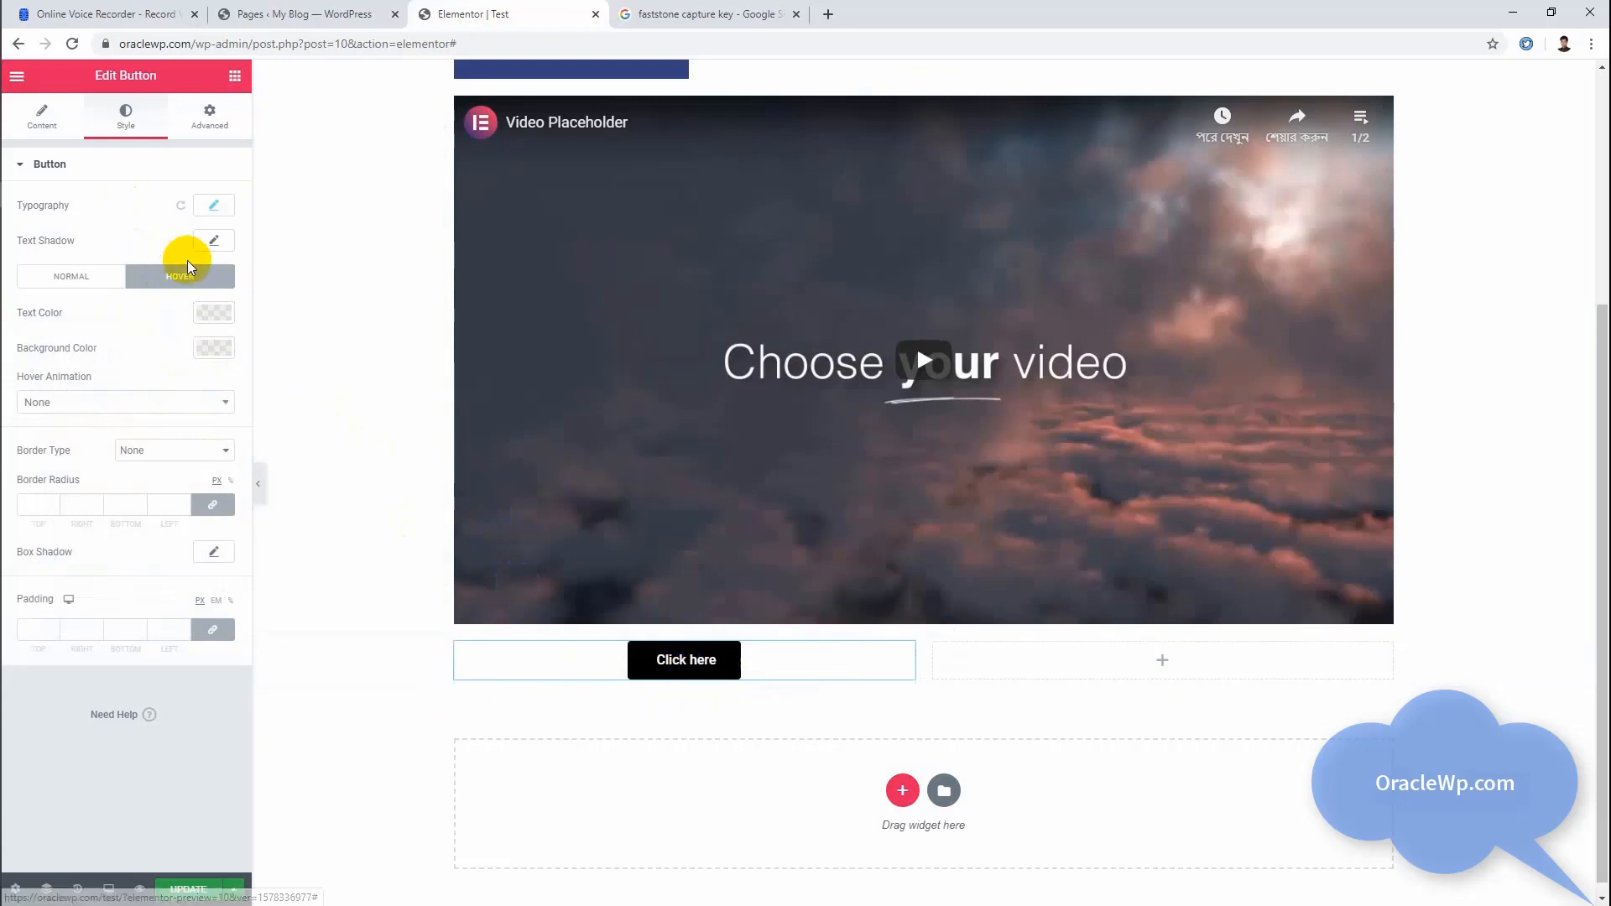
{"action": "left_click", "coordinate": [215, 313]}
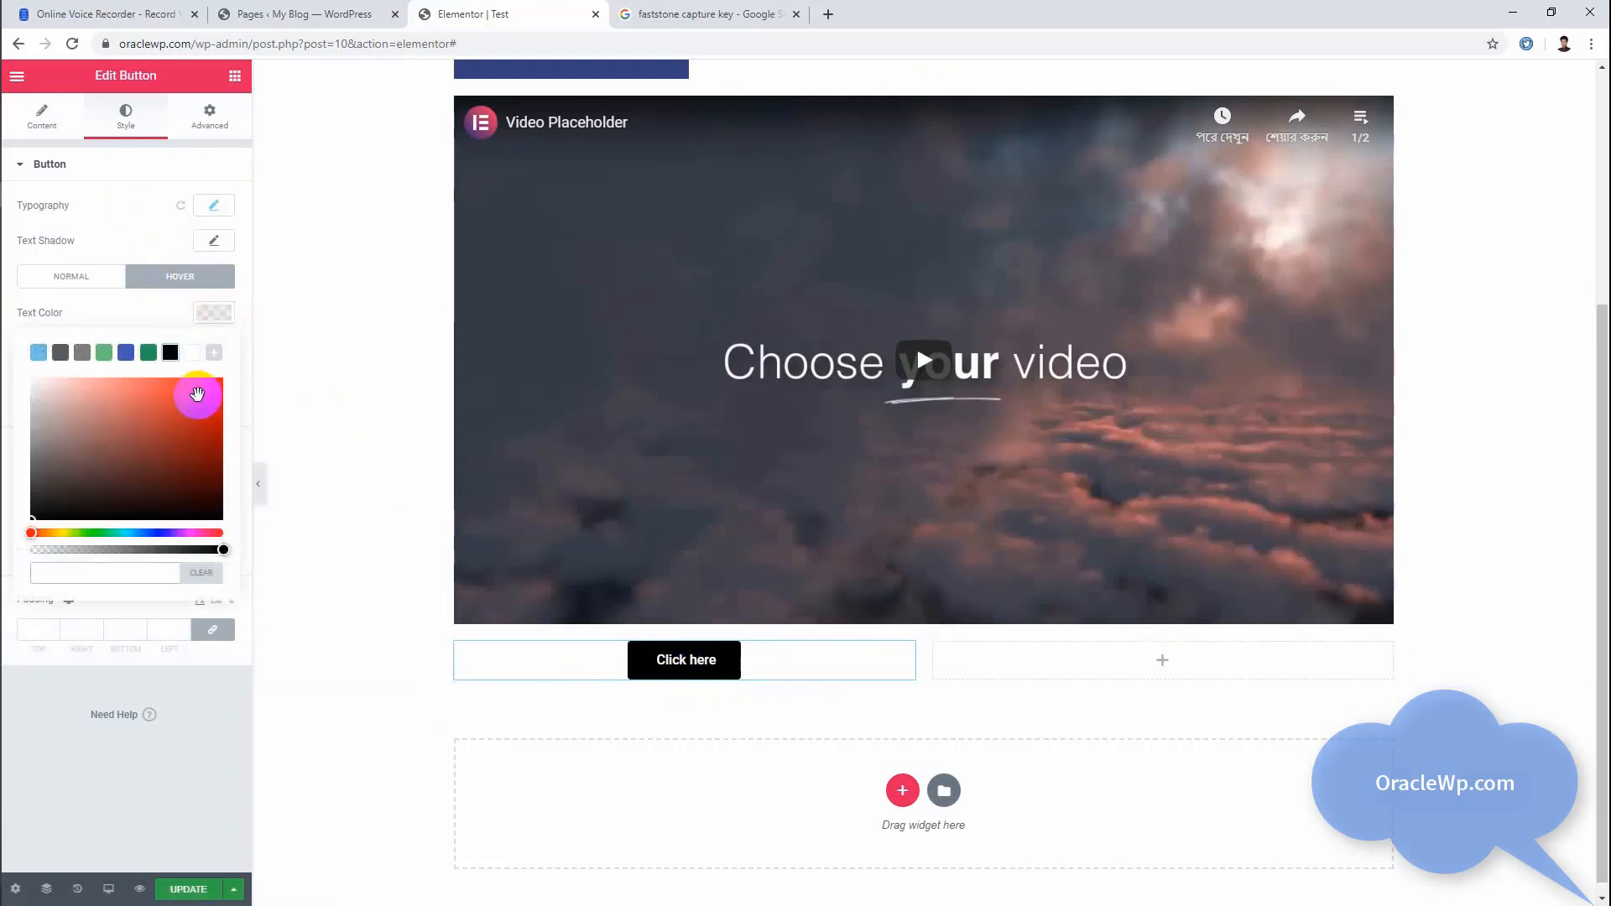
{"action": "left_click", "coordinate": [194, 354]}
{"action": "left_click_drag", "start_coordinate": [164, 421], "coordinate": [133, 411]}
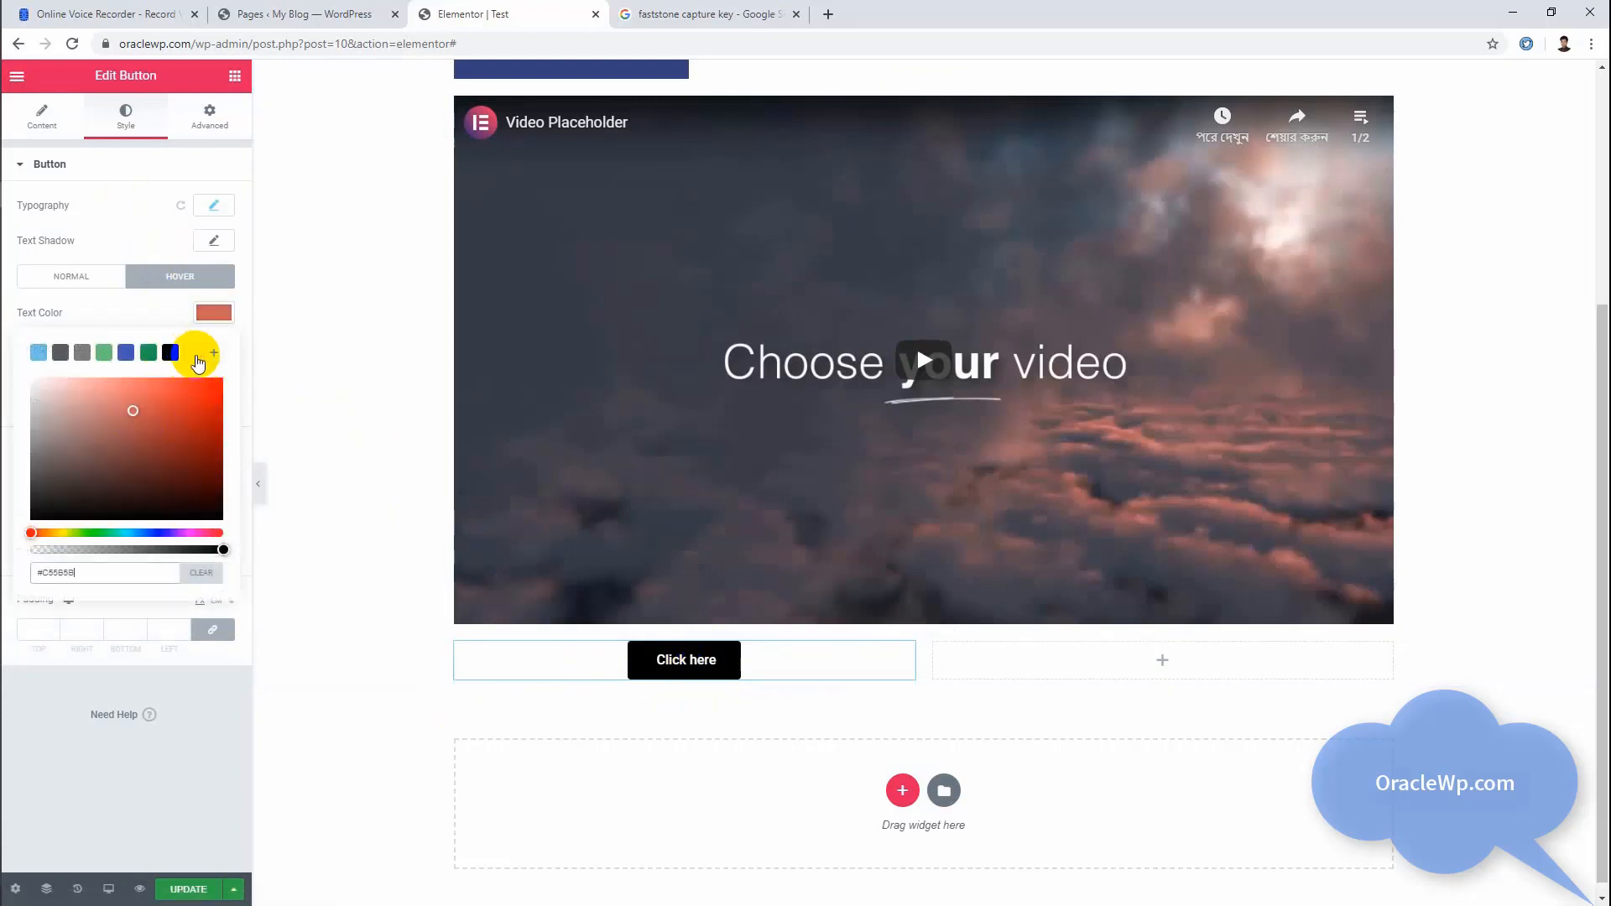
{"action": "left_click", "coordinate": [210, 315]}
{"action": "left_click", "coordinate": [220, 348]}
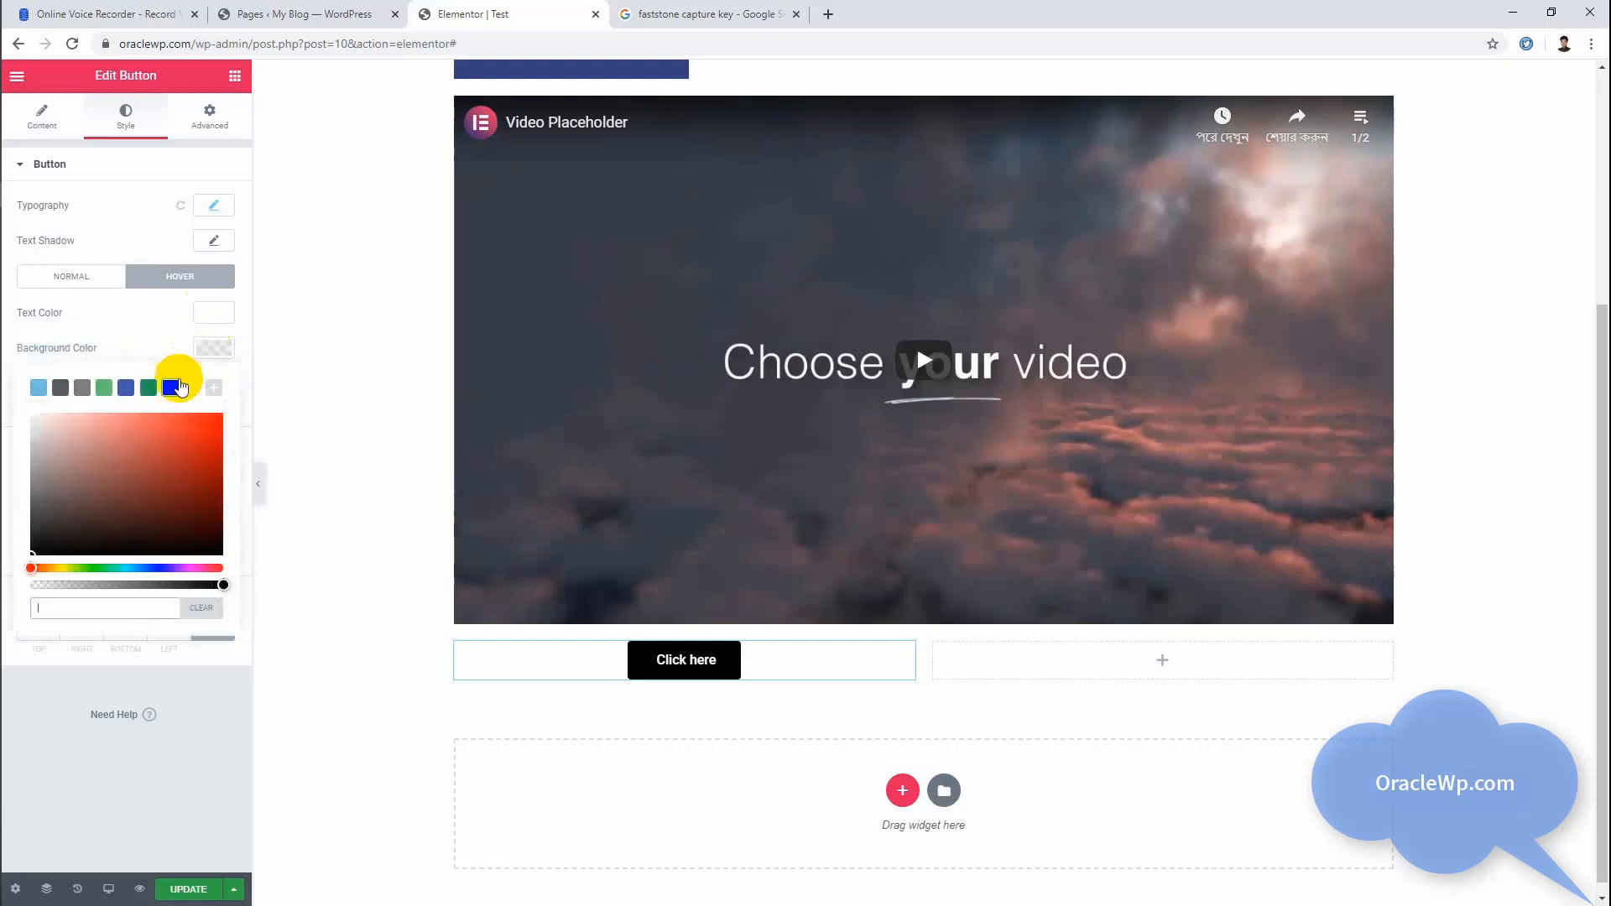
{"action": "left_click", "coordinate": [149, 388]}
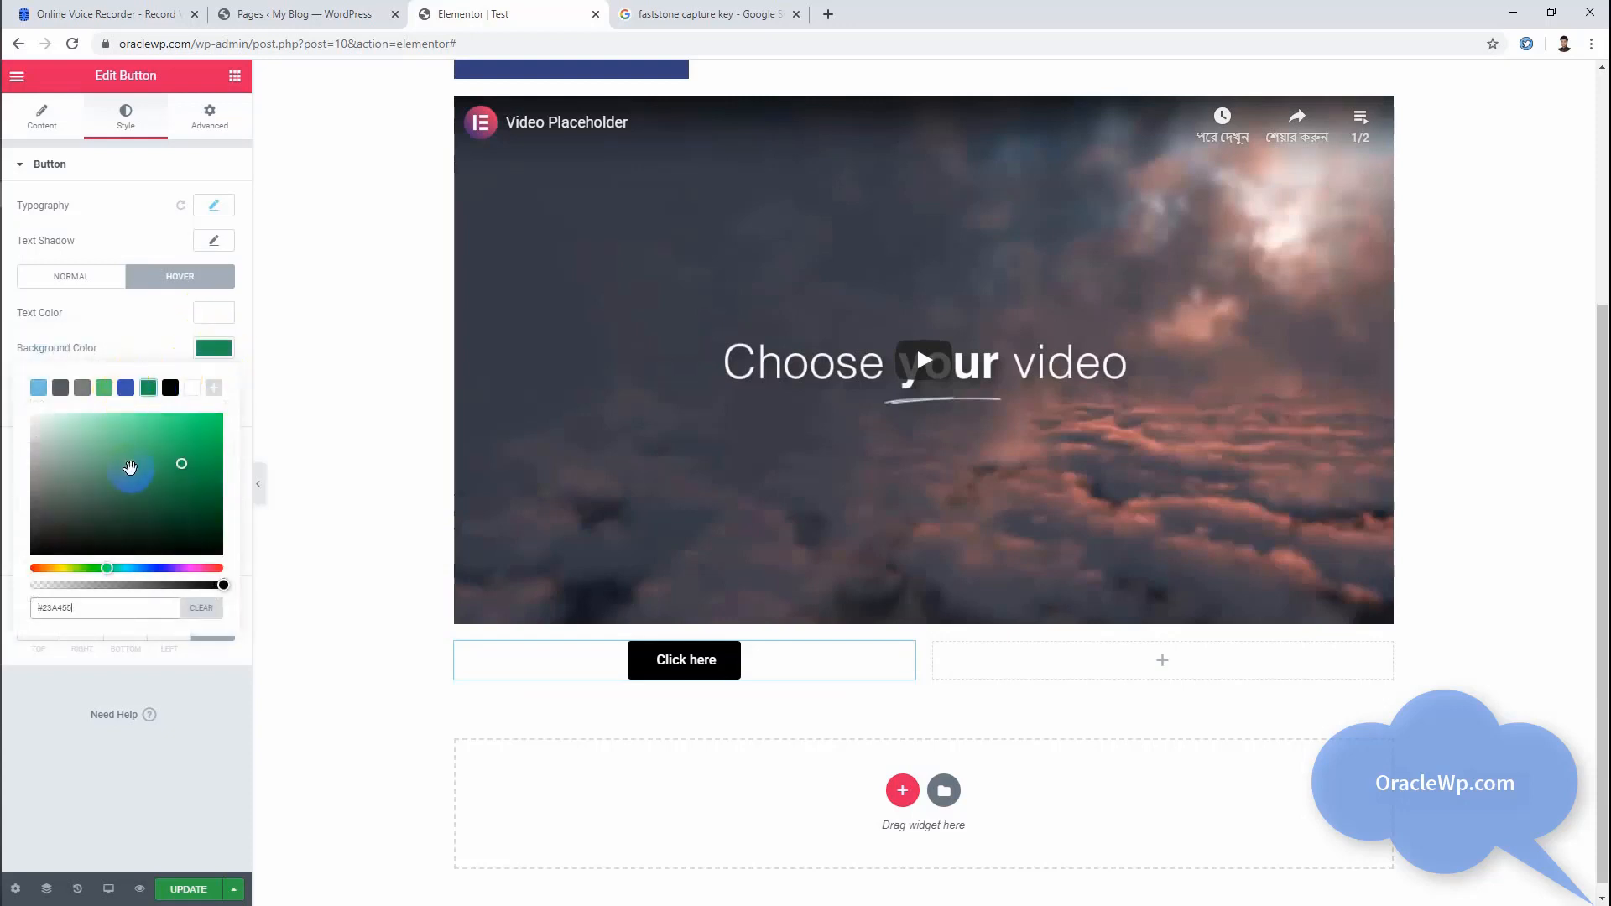
{"action": "left_click", "coordinate": [215, 346]}
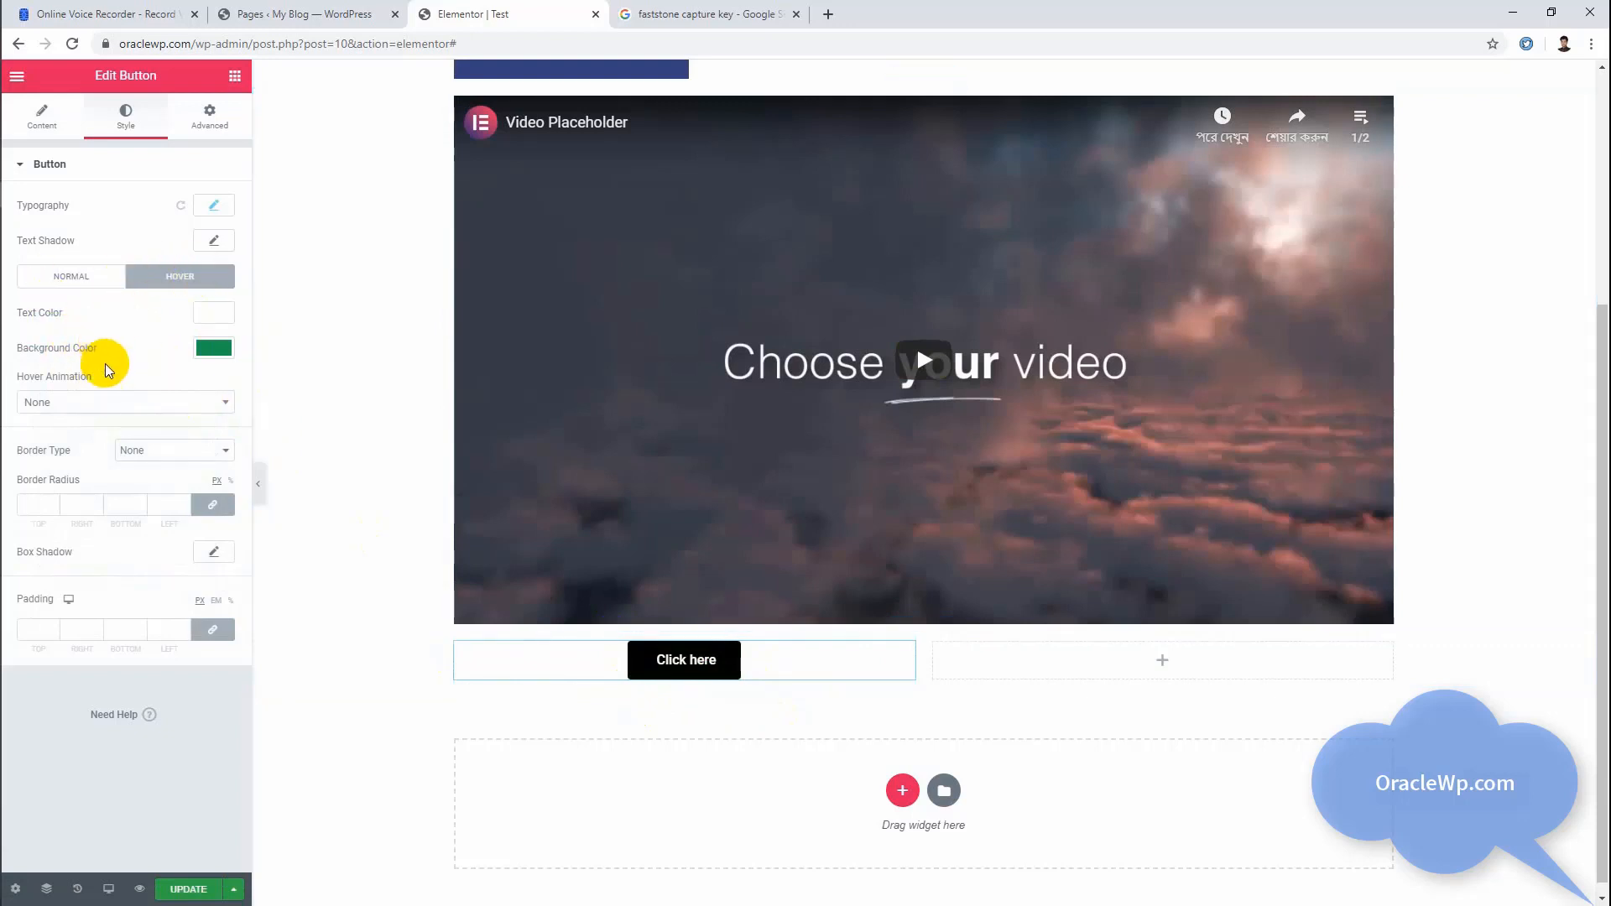
Step: Set the button's hover animation to Hang after trying Pulse Grow, and set its border radius to 16 px on all corners
{"action": "left_click", "coordinate": [109, 403]}
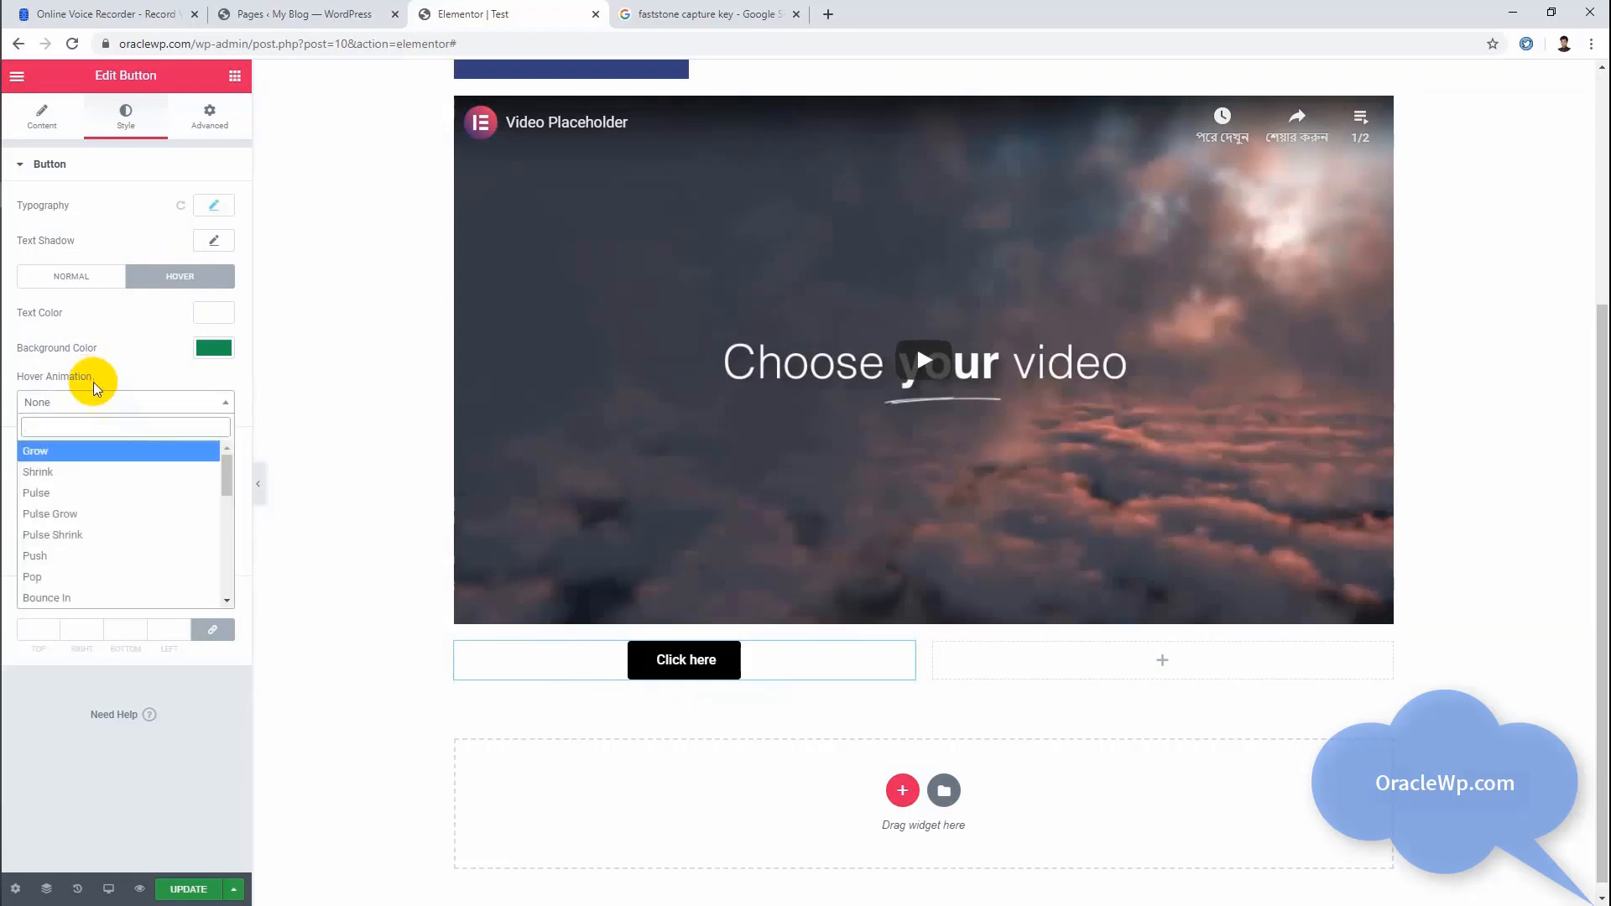
{"action": "left_click", "coordinate": [99, 514]}
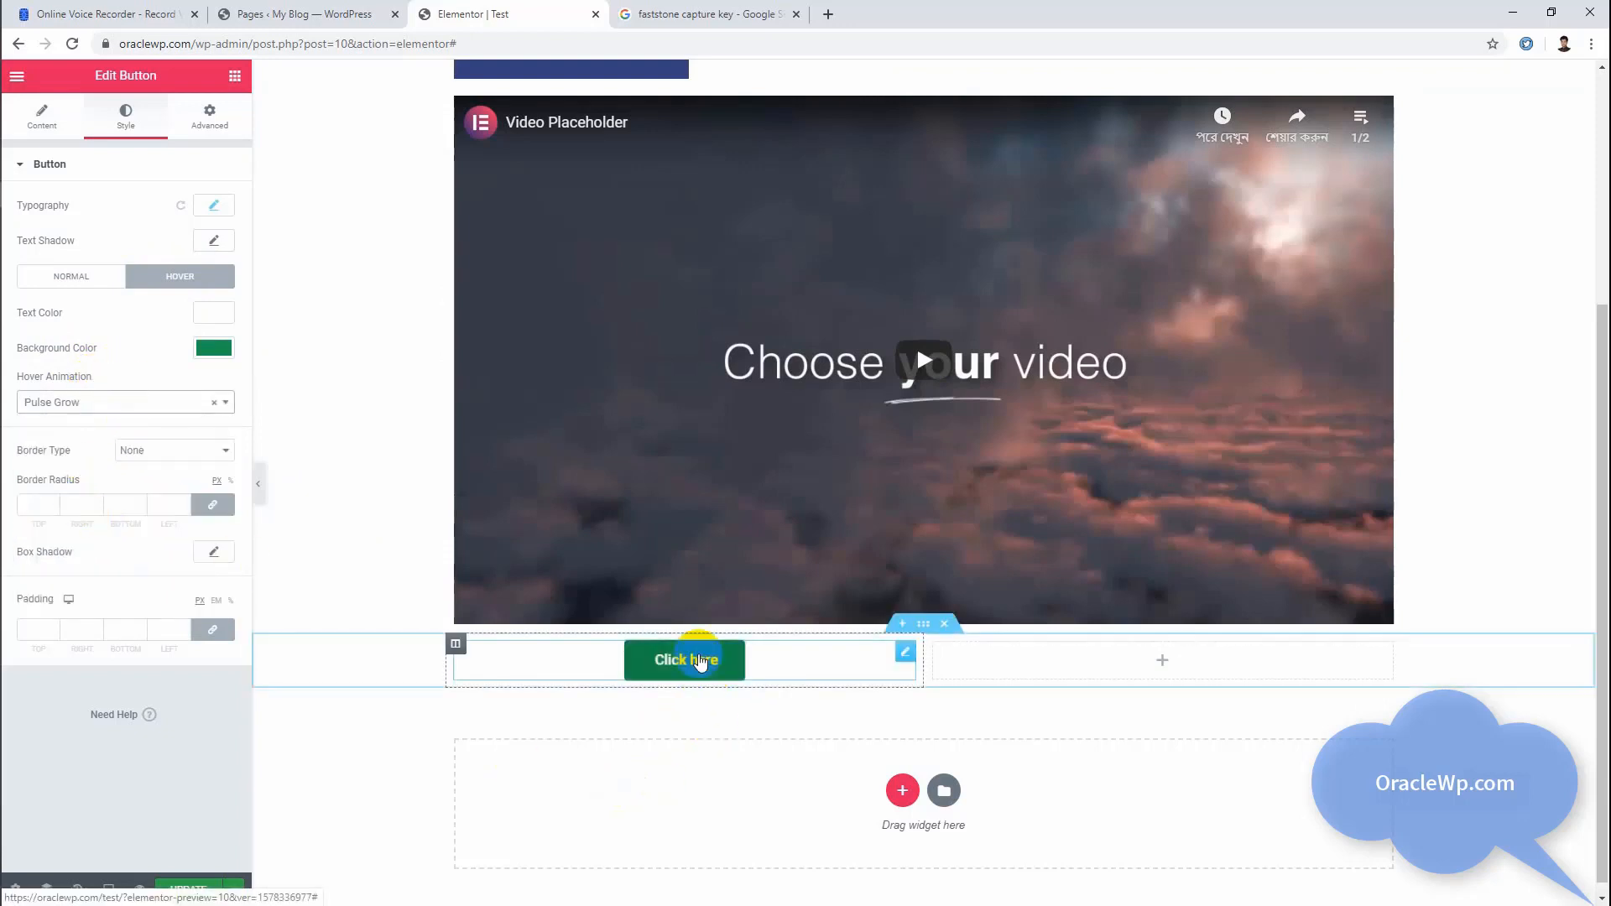
{"action": "left_click", "coordinate": [82, 405]}
{"action": "scroll", "coordinate": [76, 520], "scroll_direction": "down", "scroll_amount": 5}
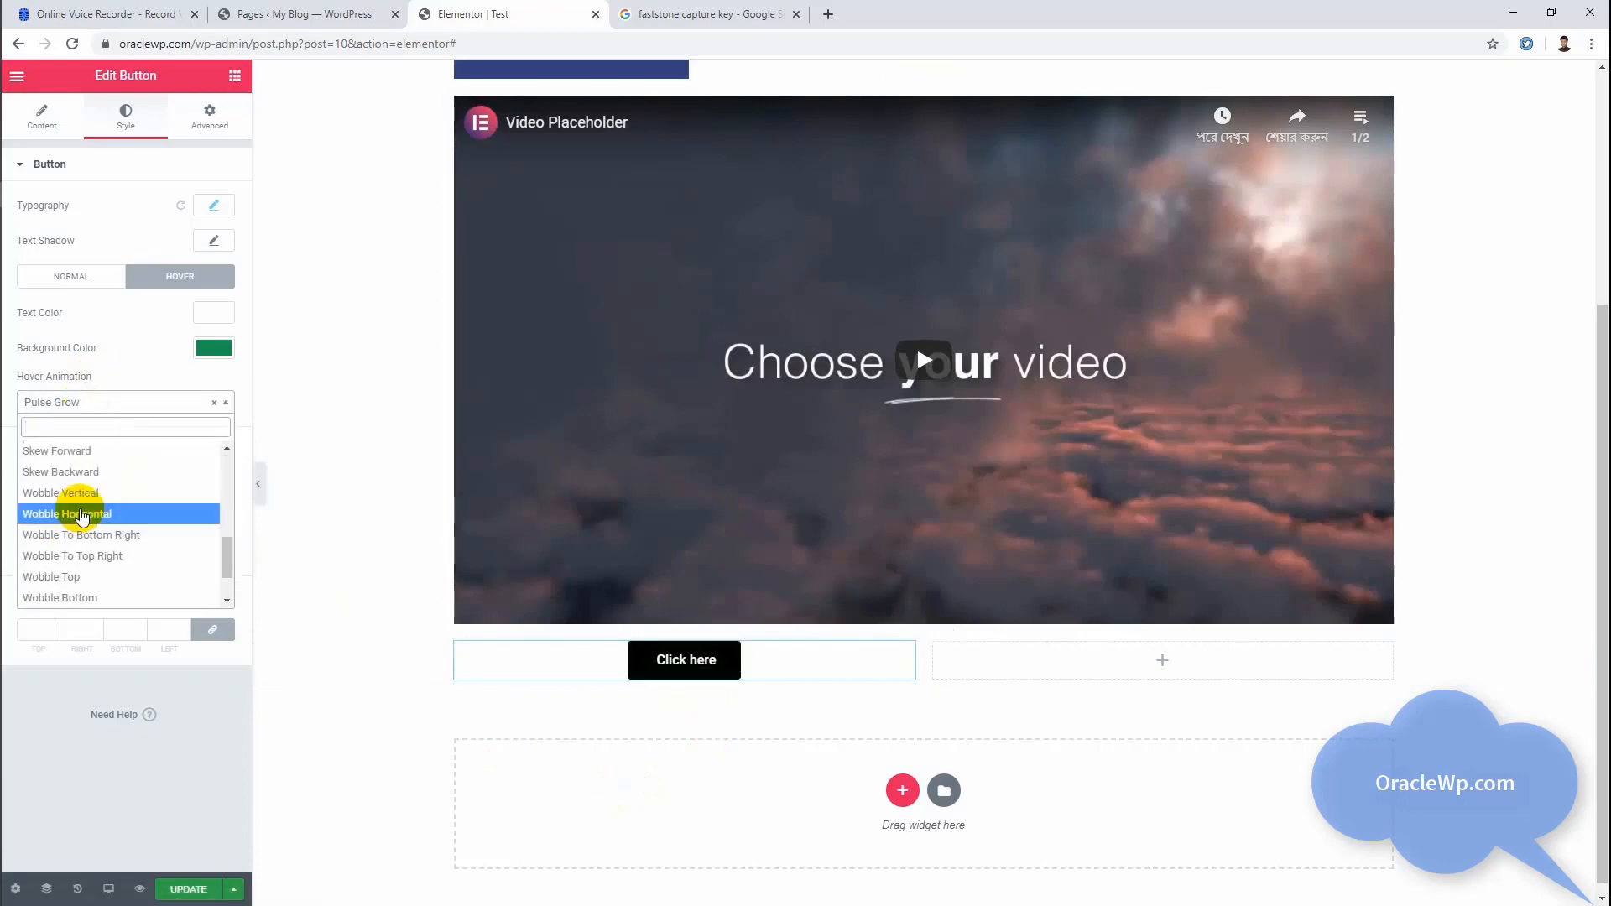
{"action": "scroll", "coordinate": [89, 520], "scroll_direction": "up", "scroll_amount": 2}
{"action": "left_click", "coordinate": [80, 502]}
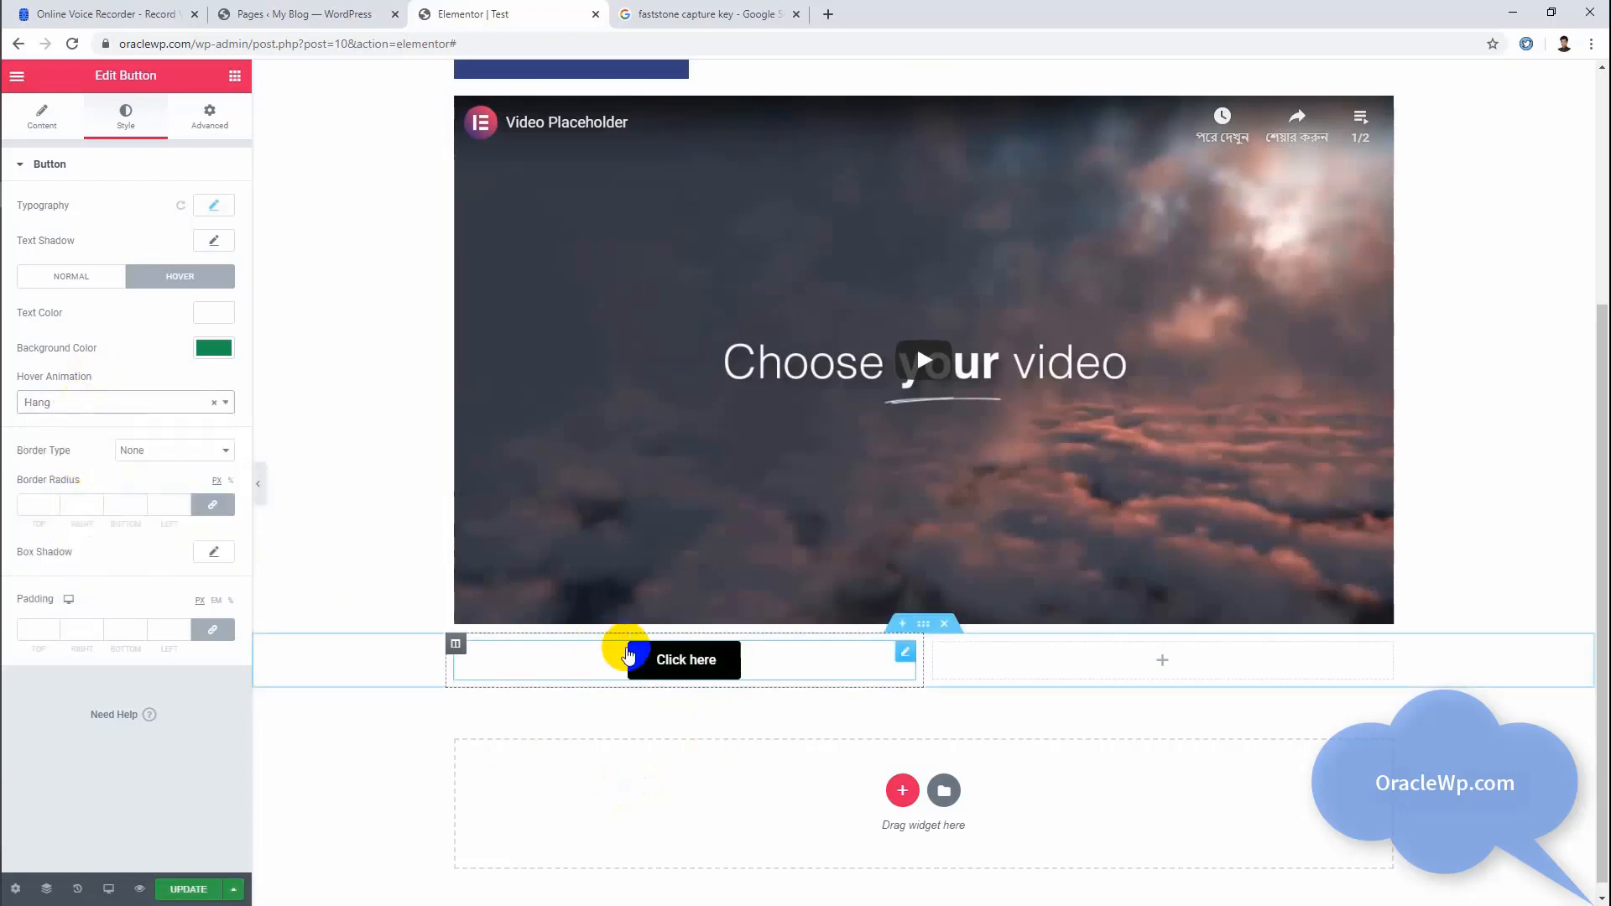
{"action": "scroll", "coordinate": [596, 617], "scroll_direction": "down", "scroll_amount": 1}
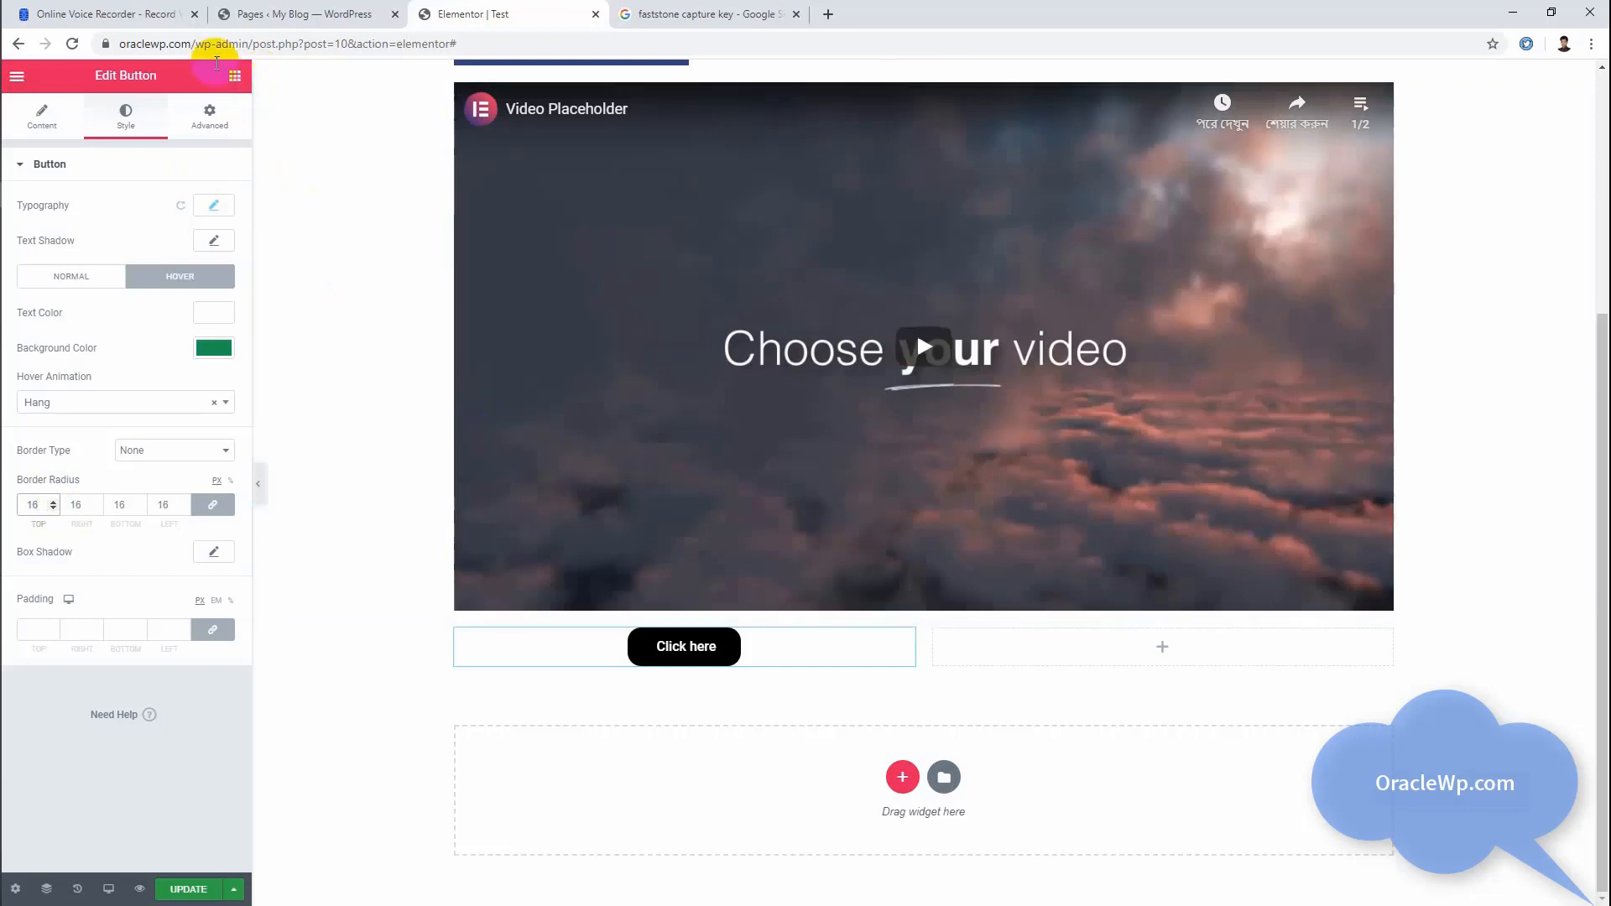
Step: Place a Divider widget between the video and the two-column button section
{"action": "left_click", "coordinate": [236, 78]}
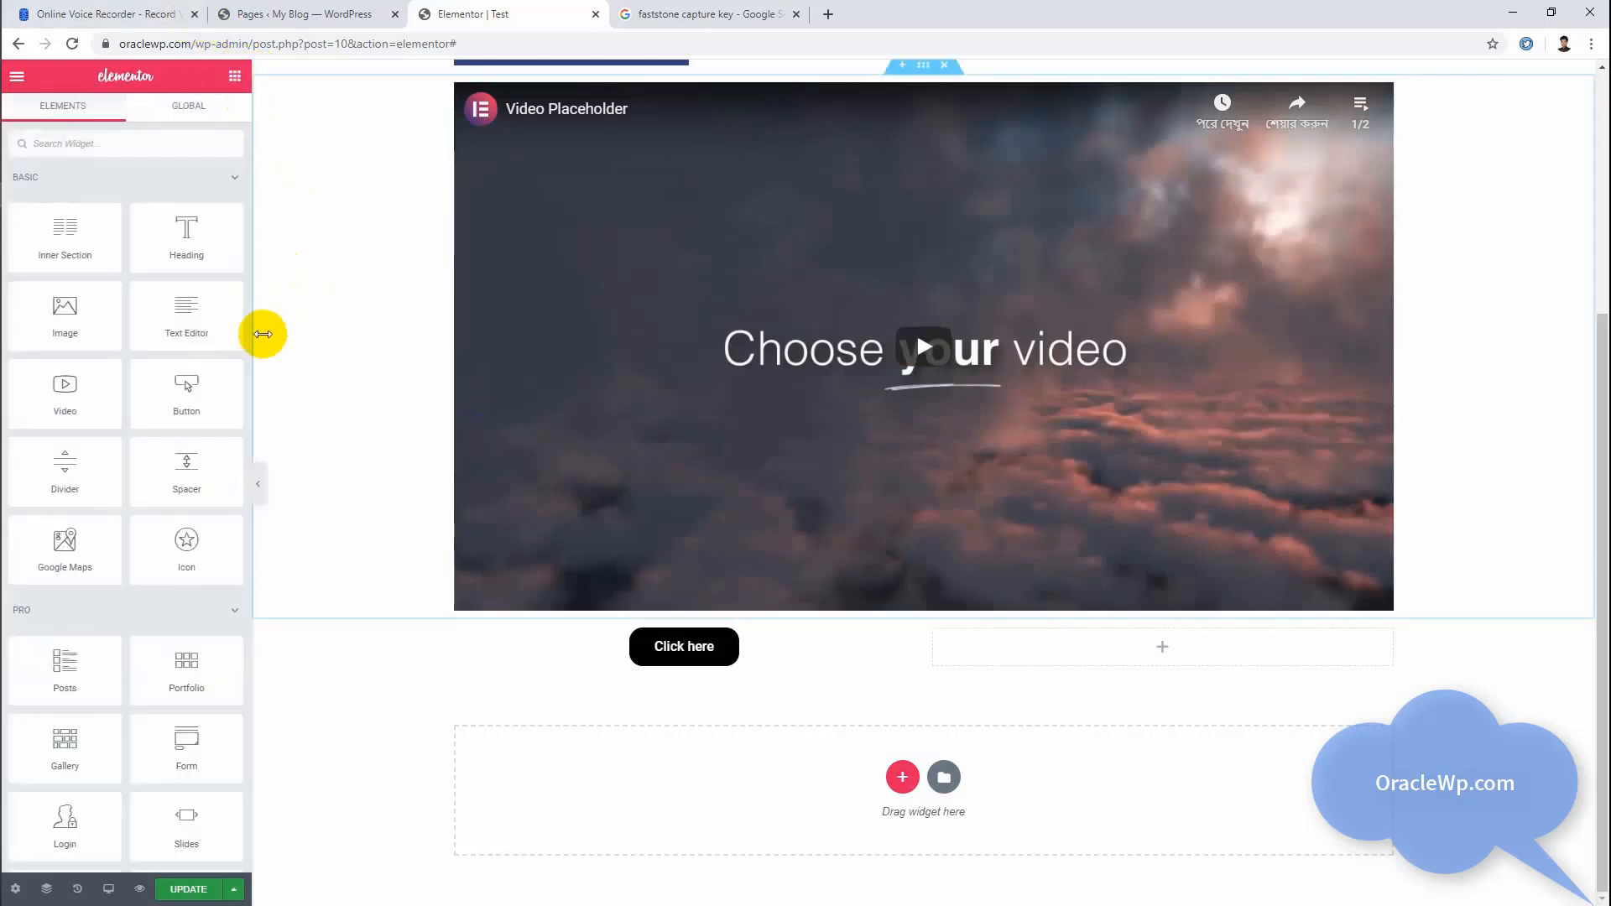
{"action": "scroll", "coordinate": [218, 333], "scroll_direction": "down", "scroll_amount": 4}
{"action": "scroll", "coordinate": [218, 332], "scroll_direction": "up", "scroll_amount": 2}
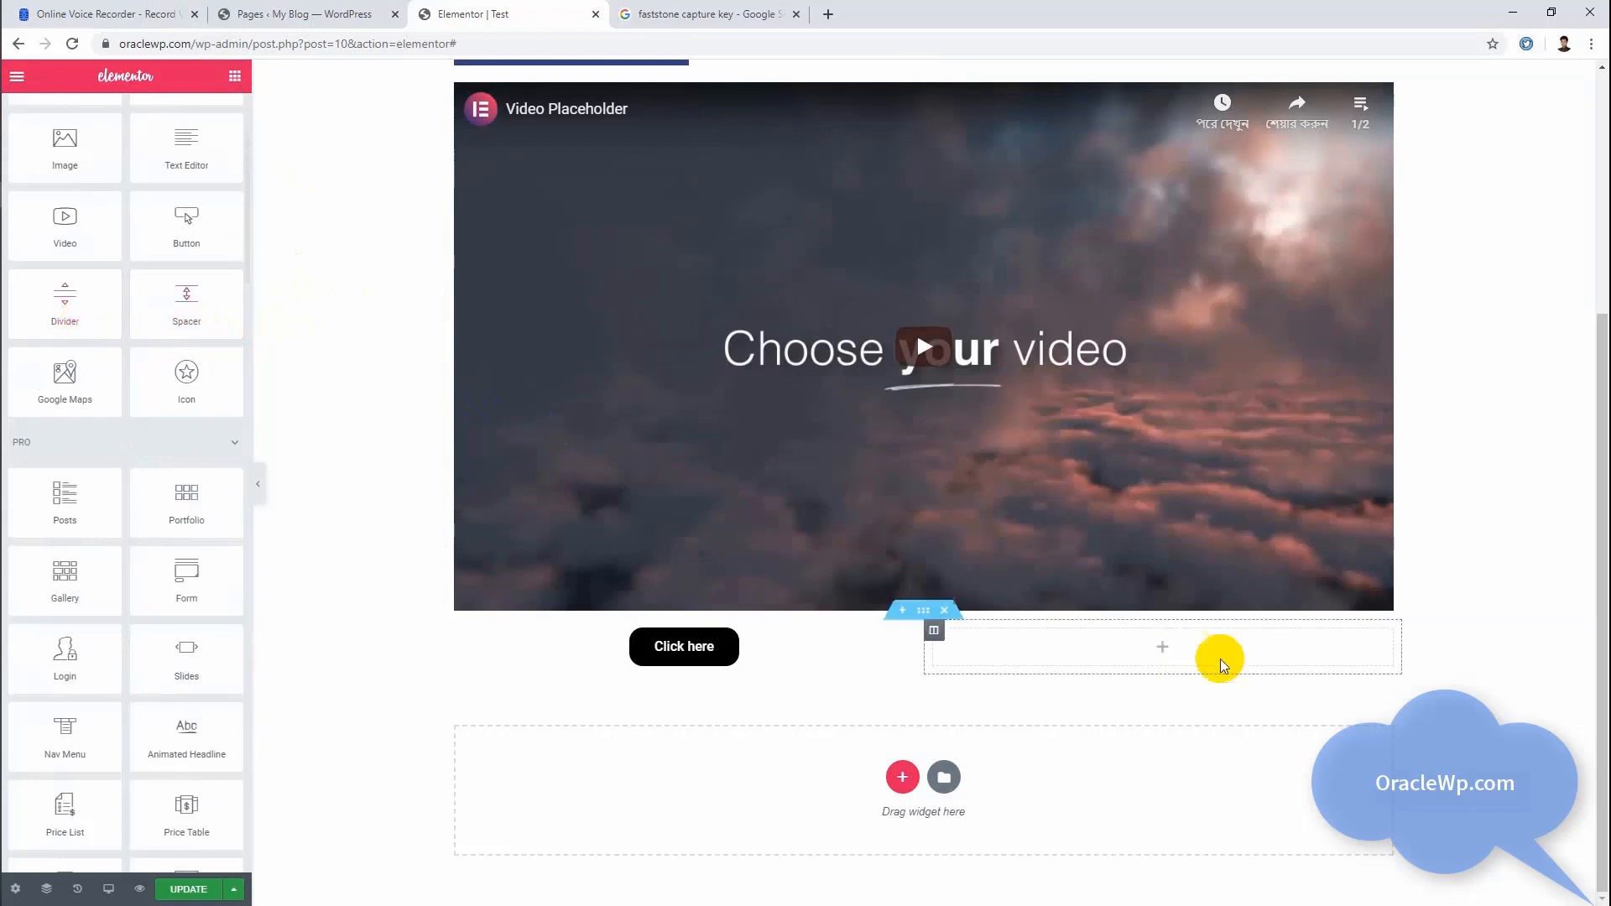
{"action": "scroll", "coordinate": [889, 522], "scroll_direction": "up", "scroll_amount": 2}
{"action": "scroll", "coordinate": [889, 522], "scroll_direction": "down", "scroll_amount": 2}
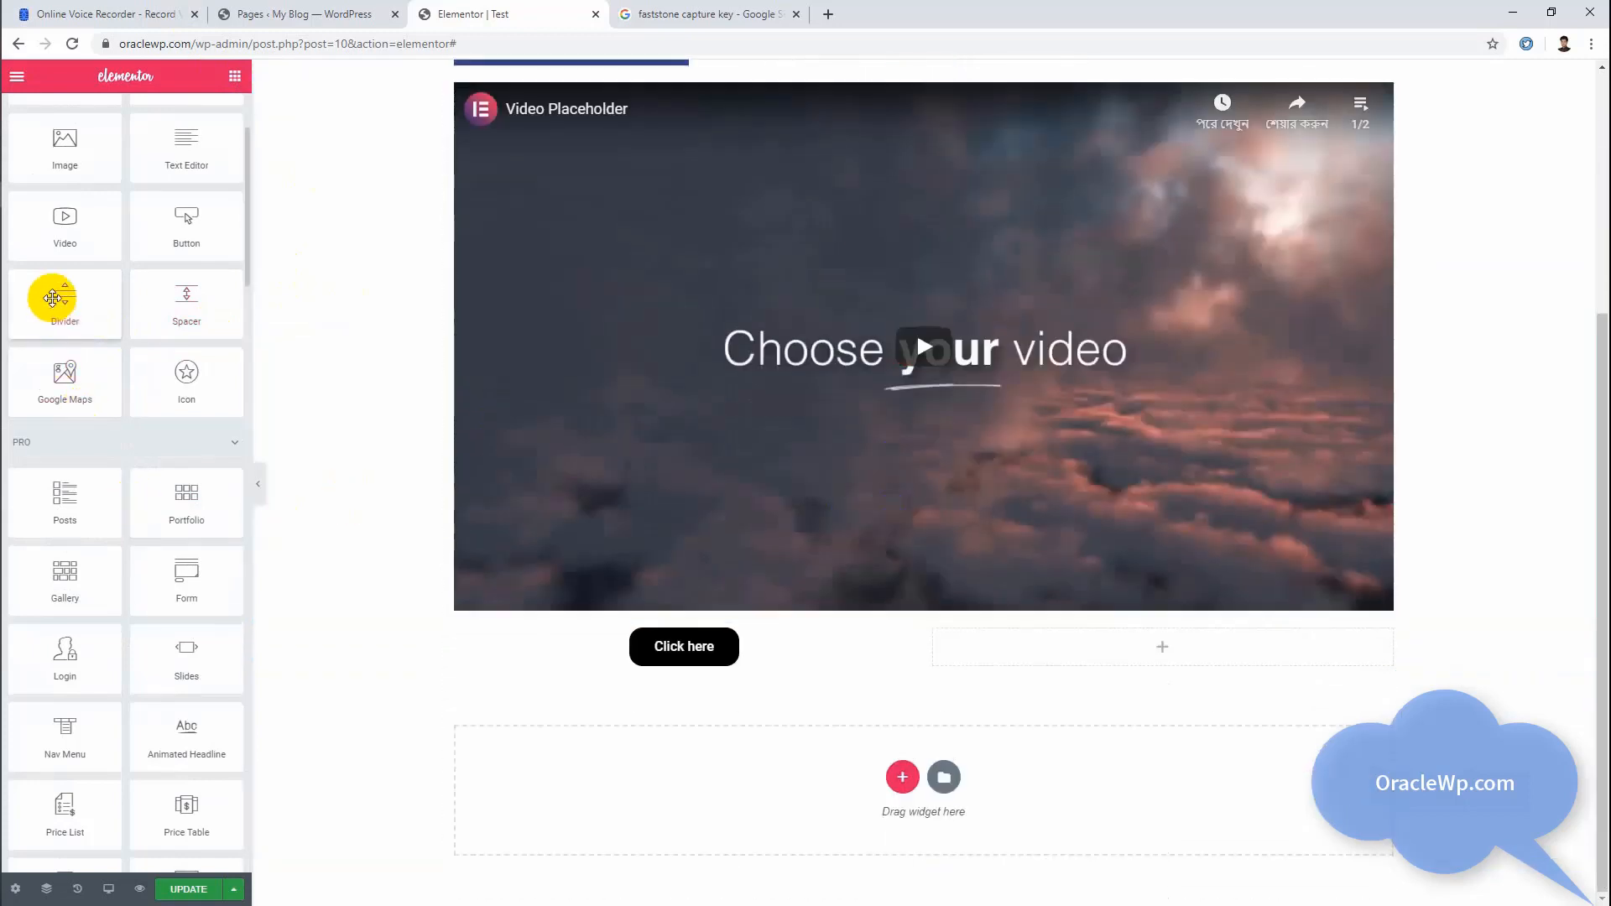
{"action": "left_click_drag", "start_coordinate": [52, 302], "coordinate": [1076, 612]}
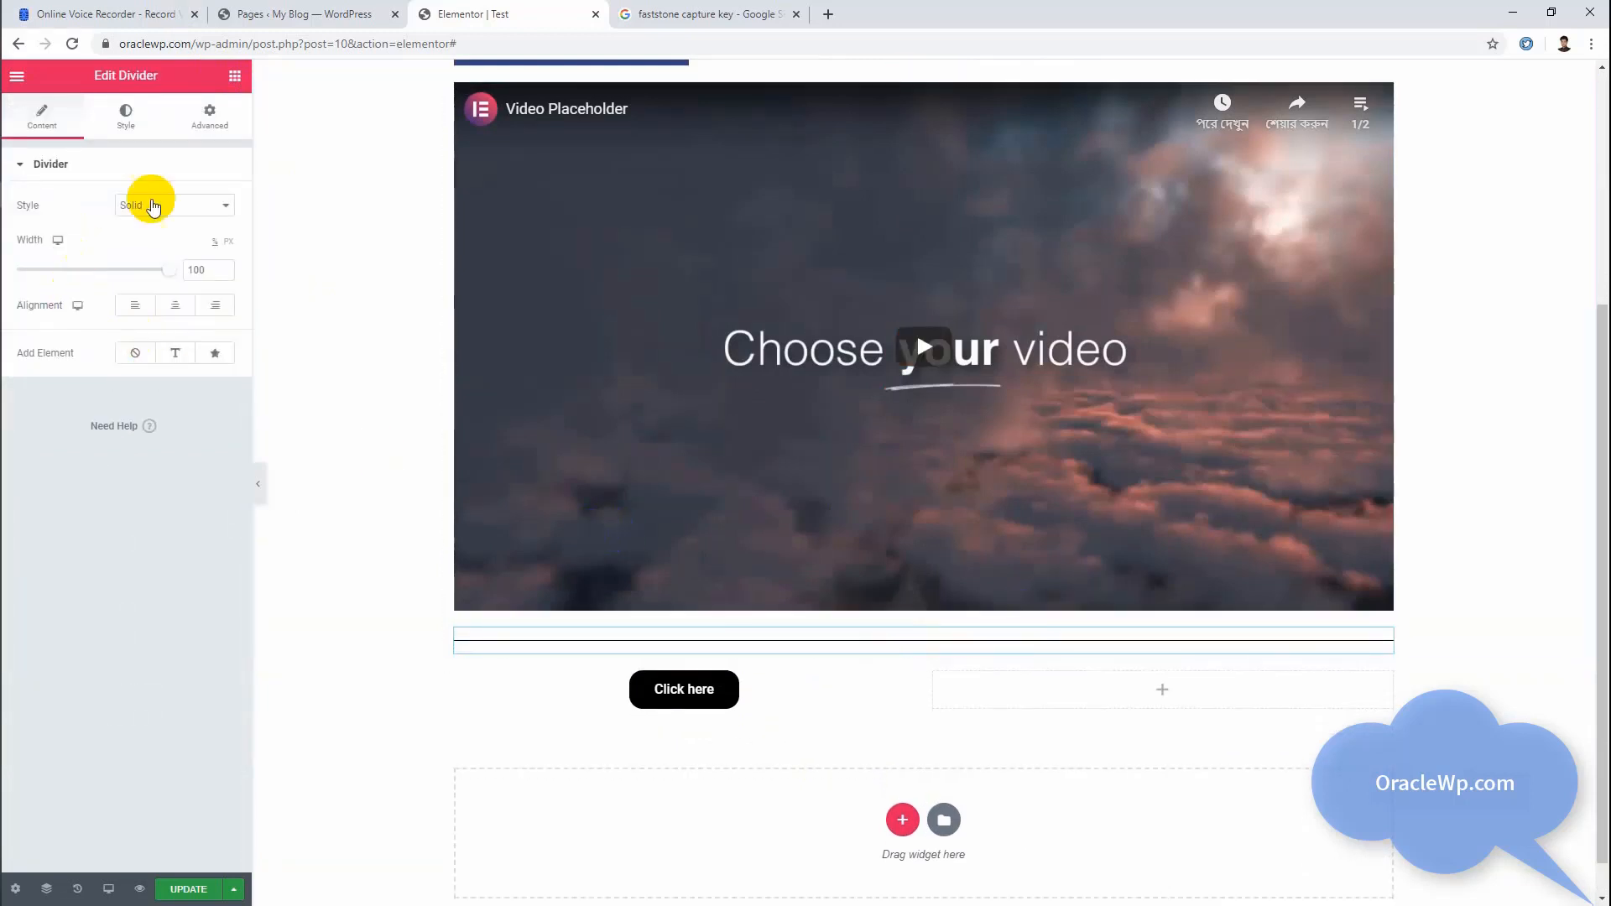
Step: Try the Double line style on the divider and set its style to Dashed
{"action": "left_click", "coordinate": [175, 203]}
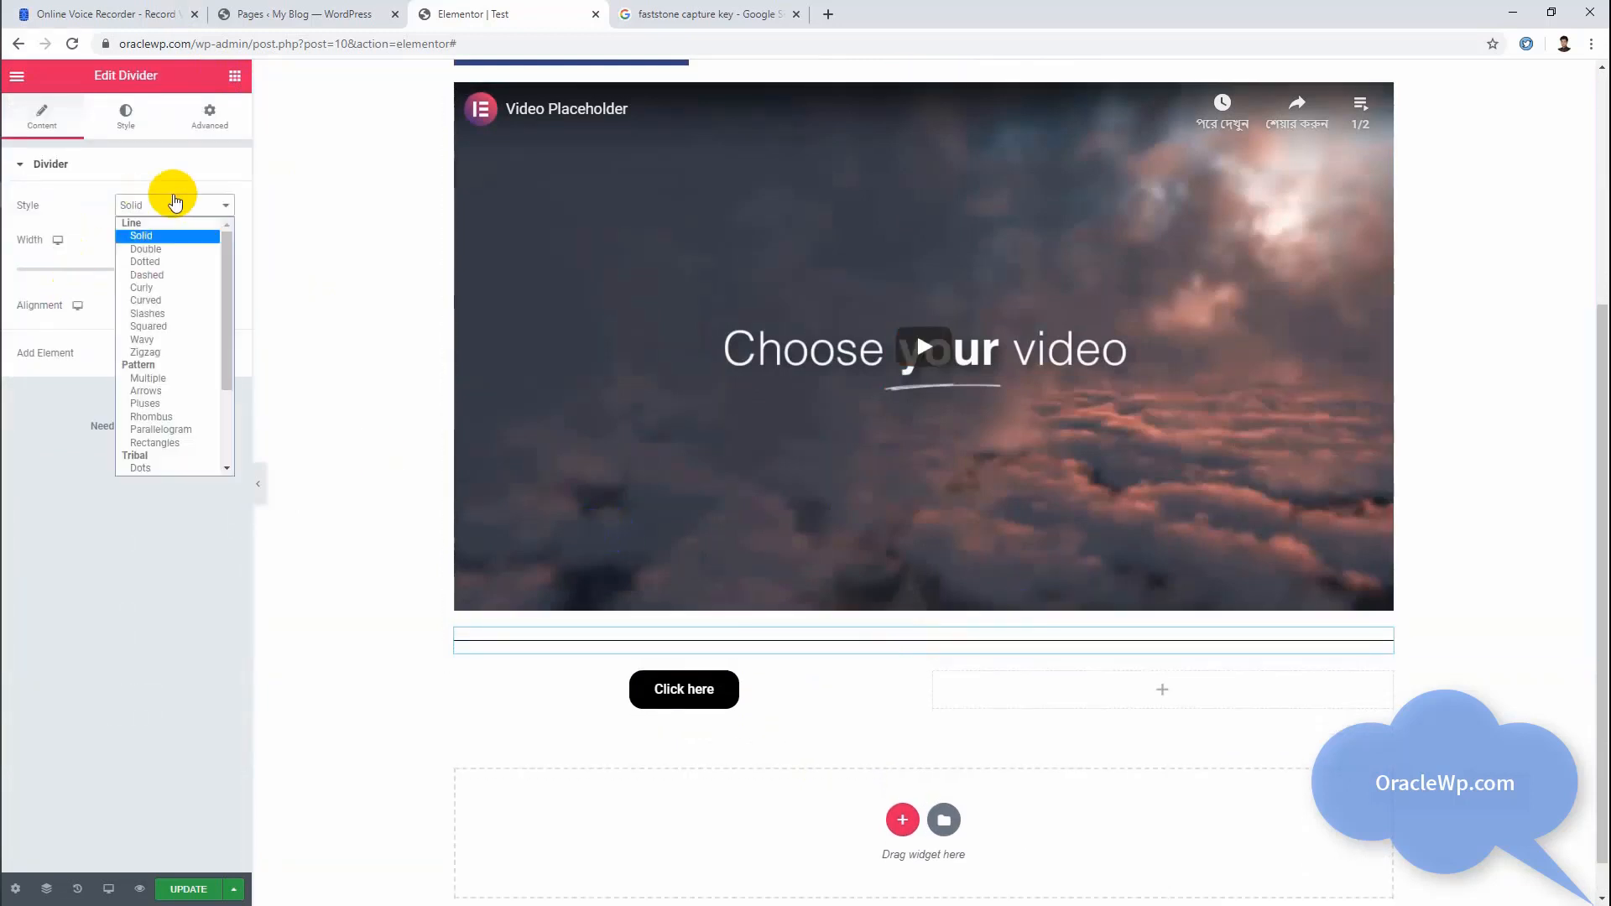
{"action": "left_click", "coordinate": [172, 249]}
{"action": "left_click", "coordinate": [168, 207]}
{"action": "left_click", "coordinate": [158, 277]}
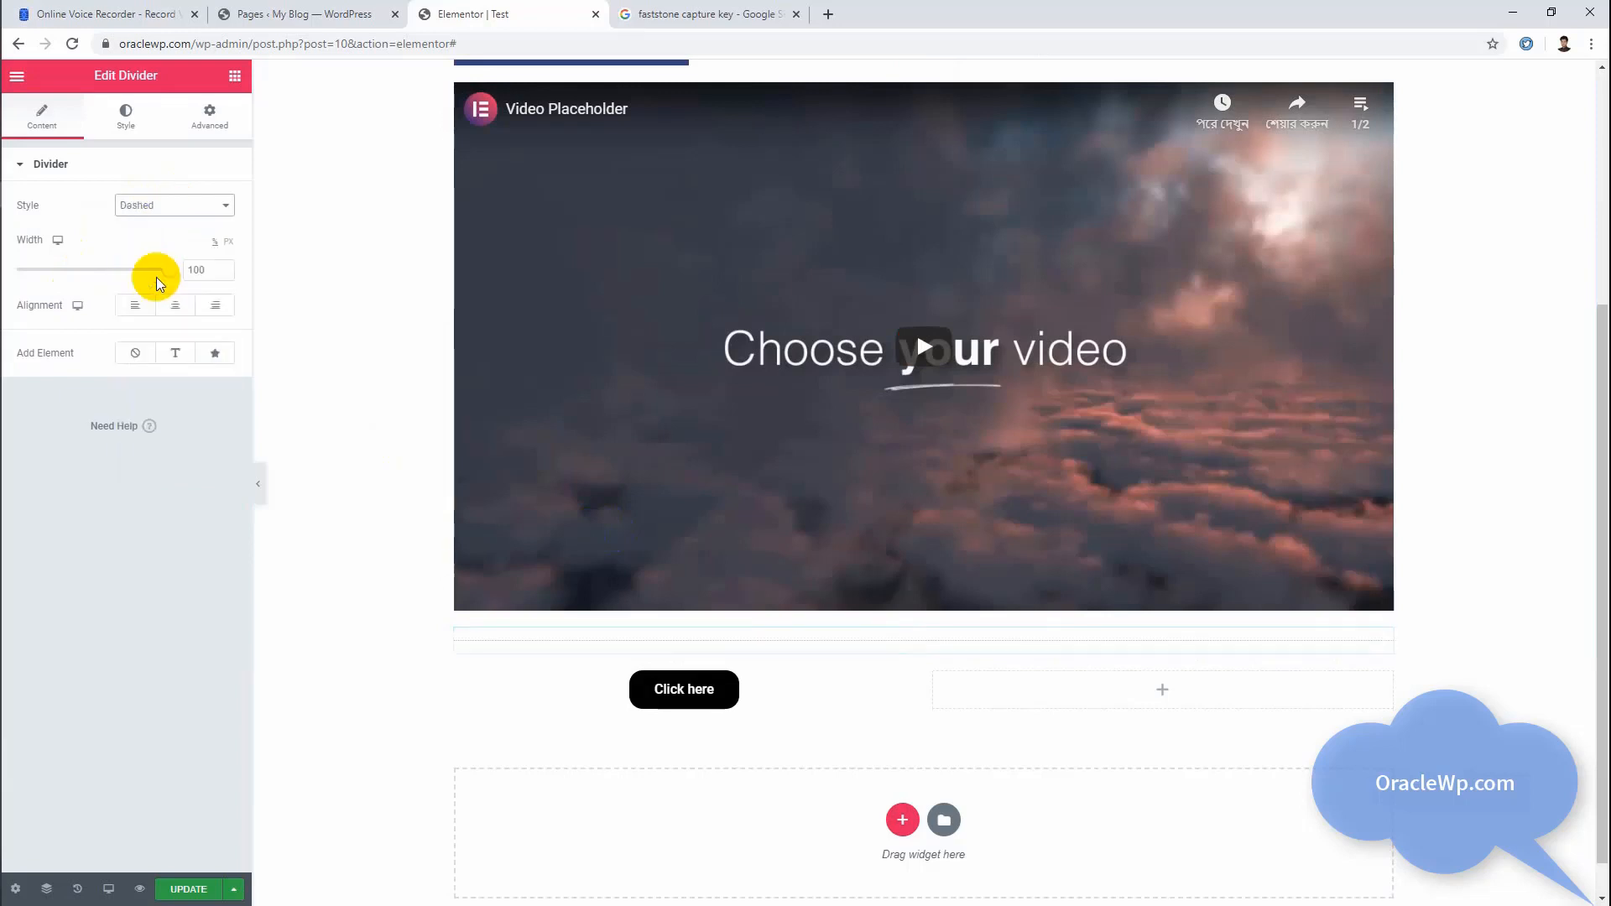
Step: Keep the divider's style as Dashed, set its width to 47%, and center it
{"action": "left_click", "coordinate": [149, 208]}
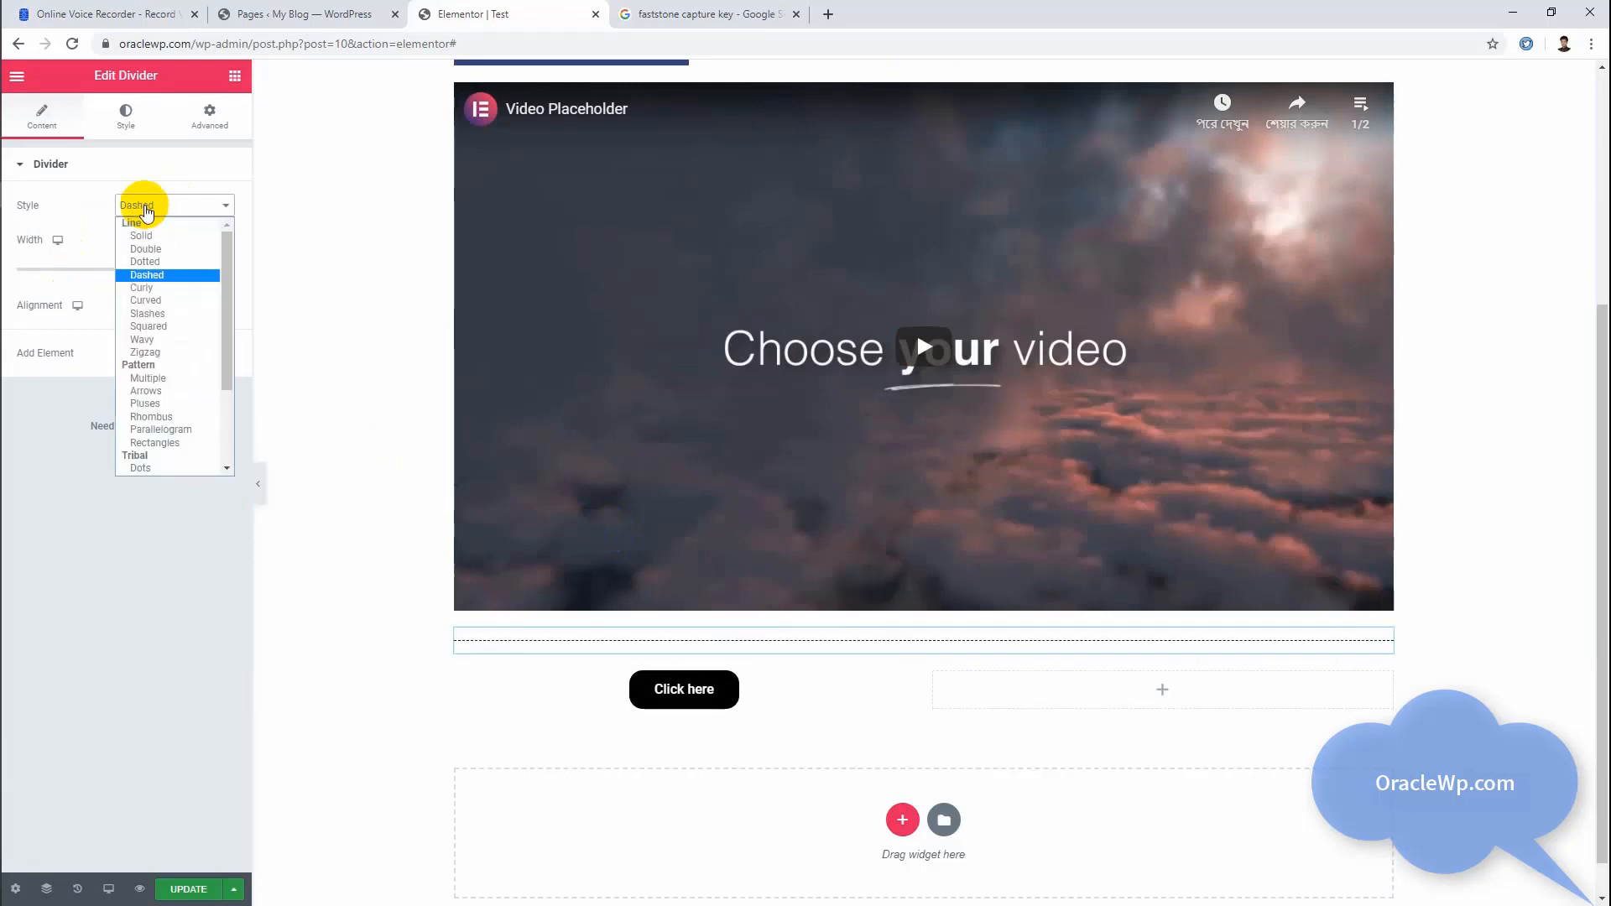
{"action": "left_click", "coordinate": [172, 276]}
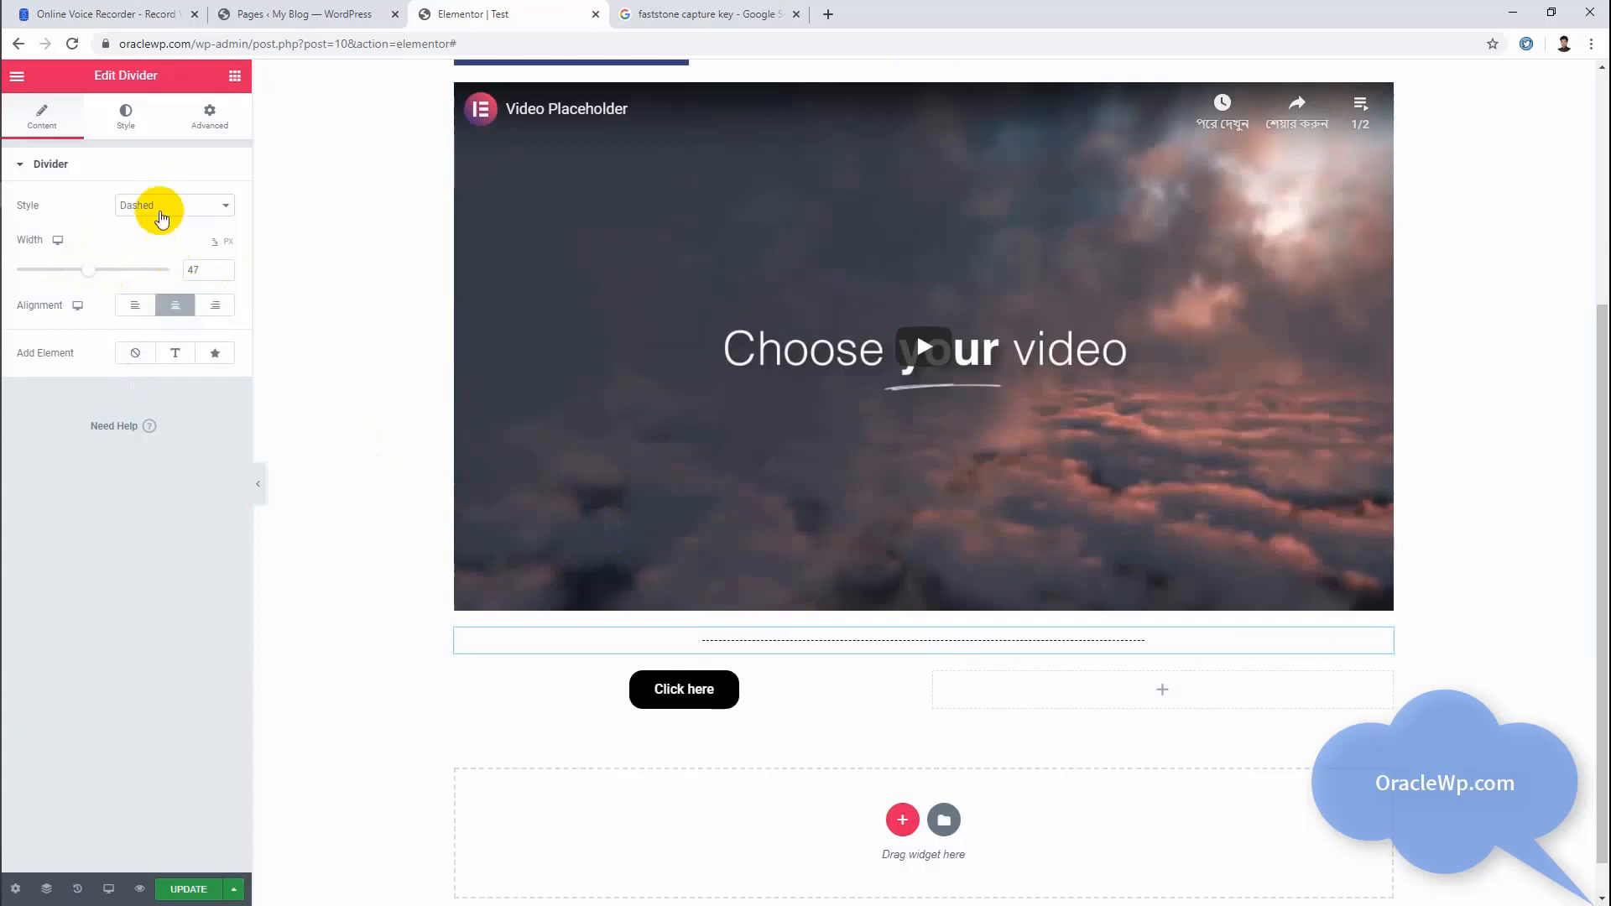
Step: Set the divider's weight to 2.4 and its color to red
{"action": "left_click", "coordinate": [123, 116]}
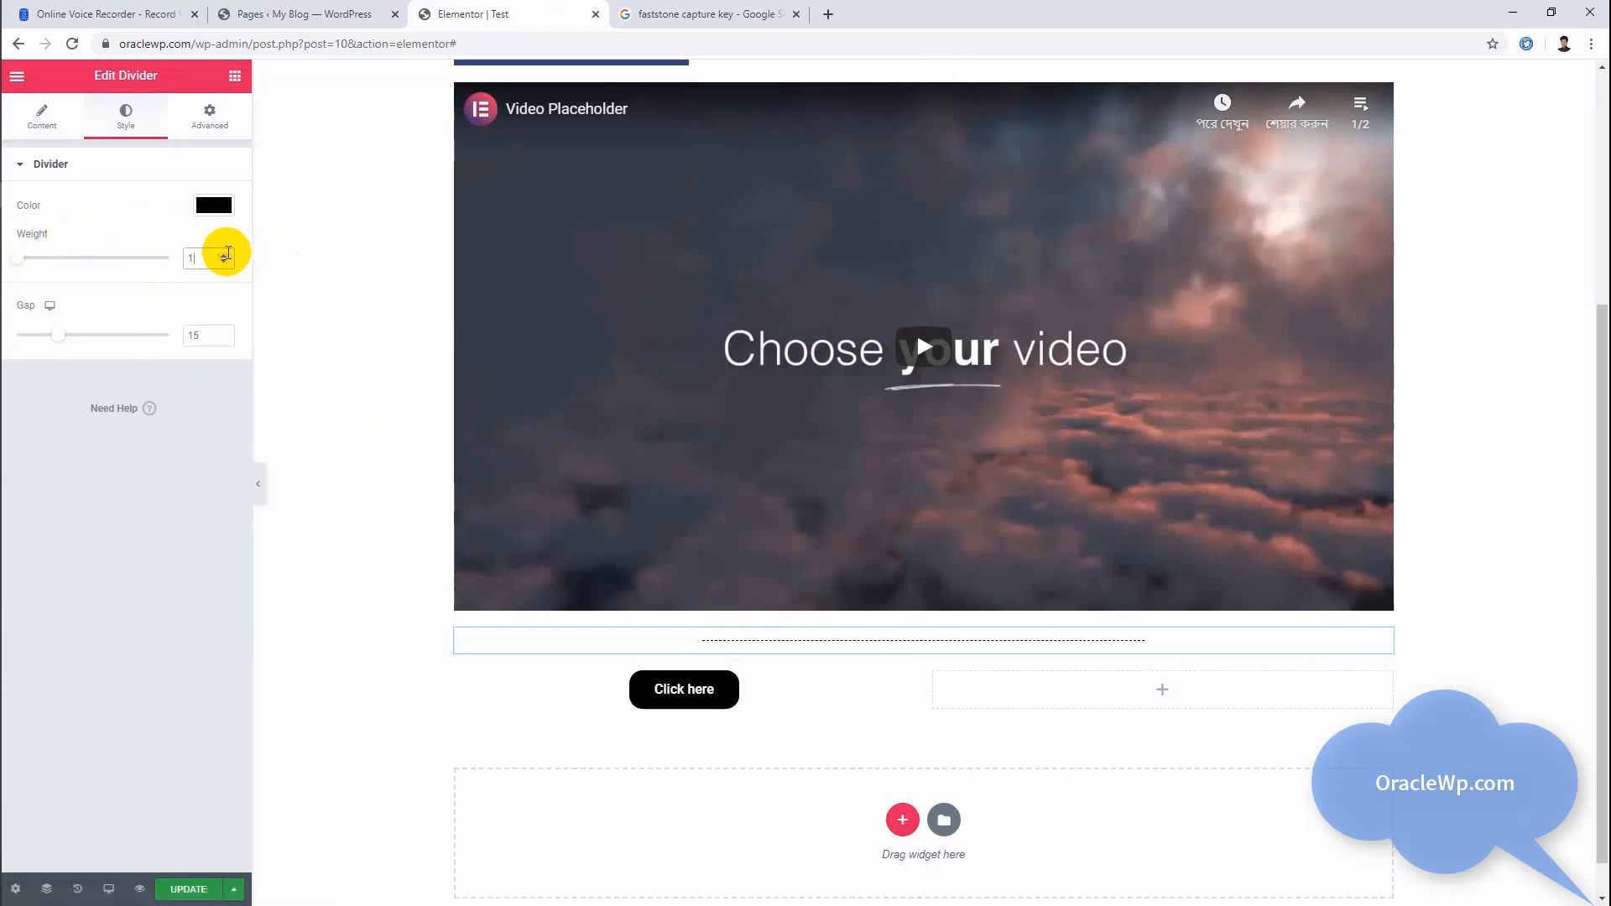
{"action": "left_click", "coordinate": [225, 255]}
{"action": "left_click", "coordinate": [224, 256]}
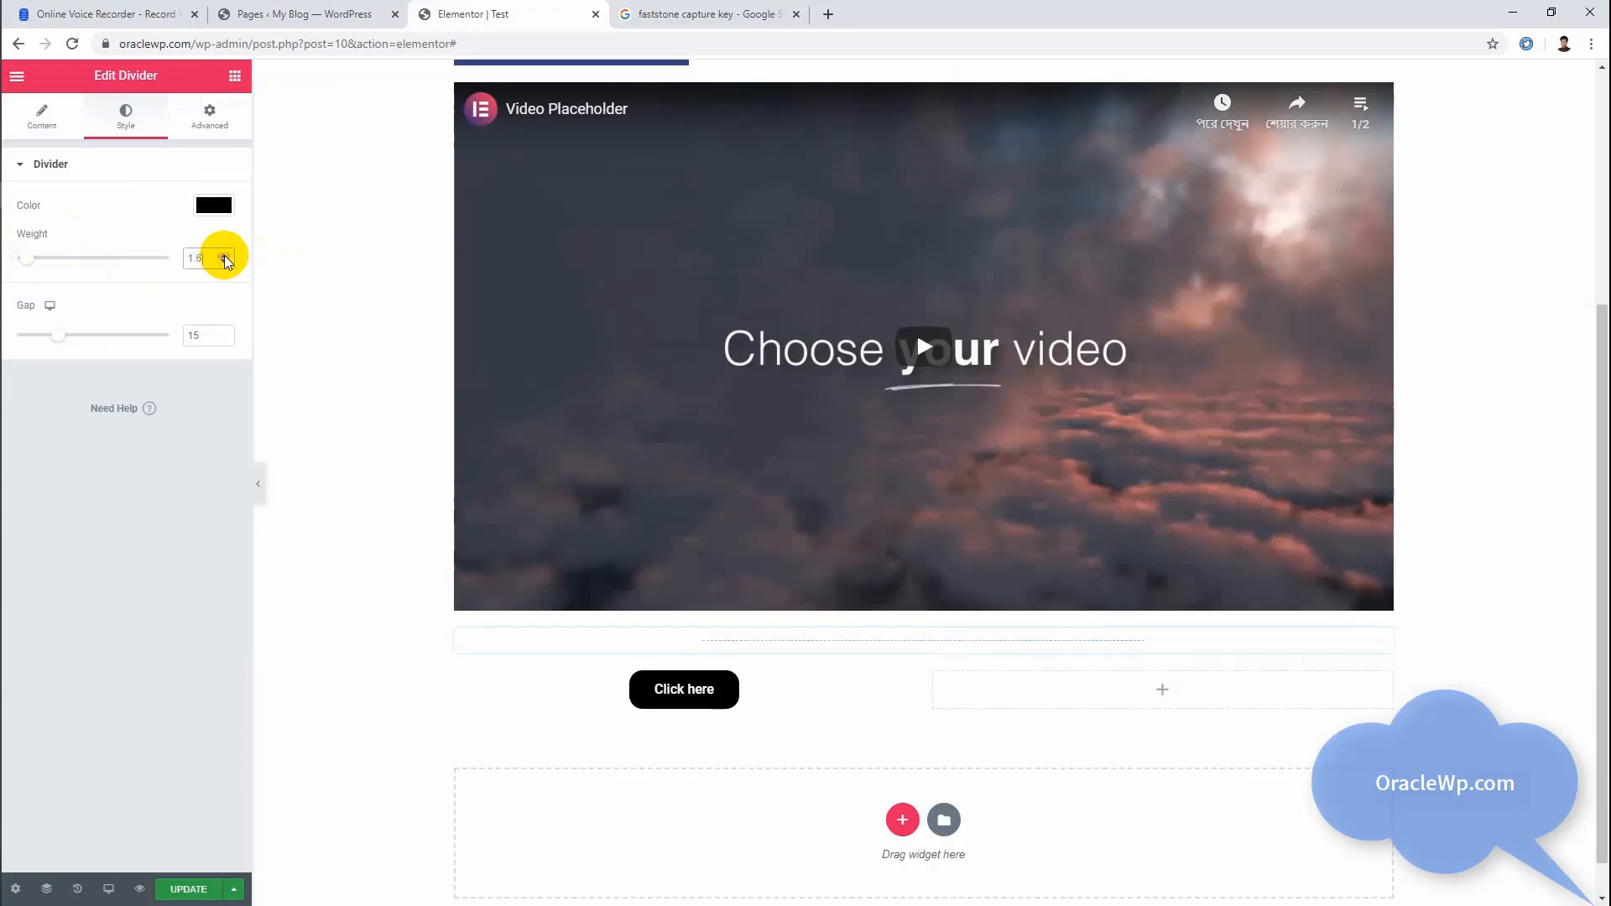
{"action": "left_click", "coordinate": [224, 256]}
{"action": "left_click", "coordinate": [224, 256]}
{"action": "left_click", "coordinate": [224, 256]}
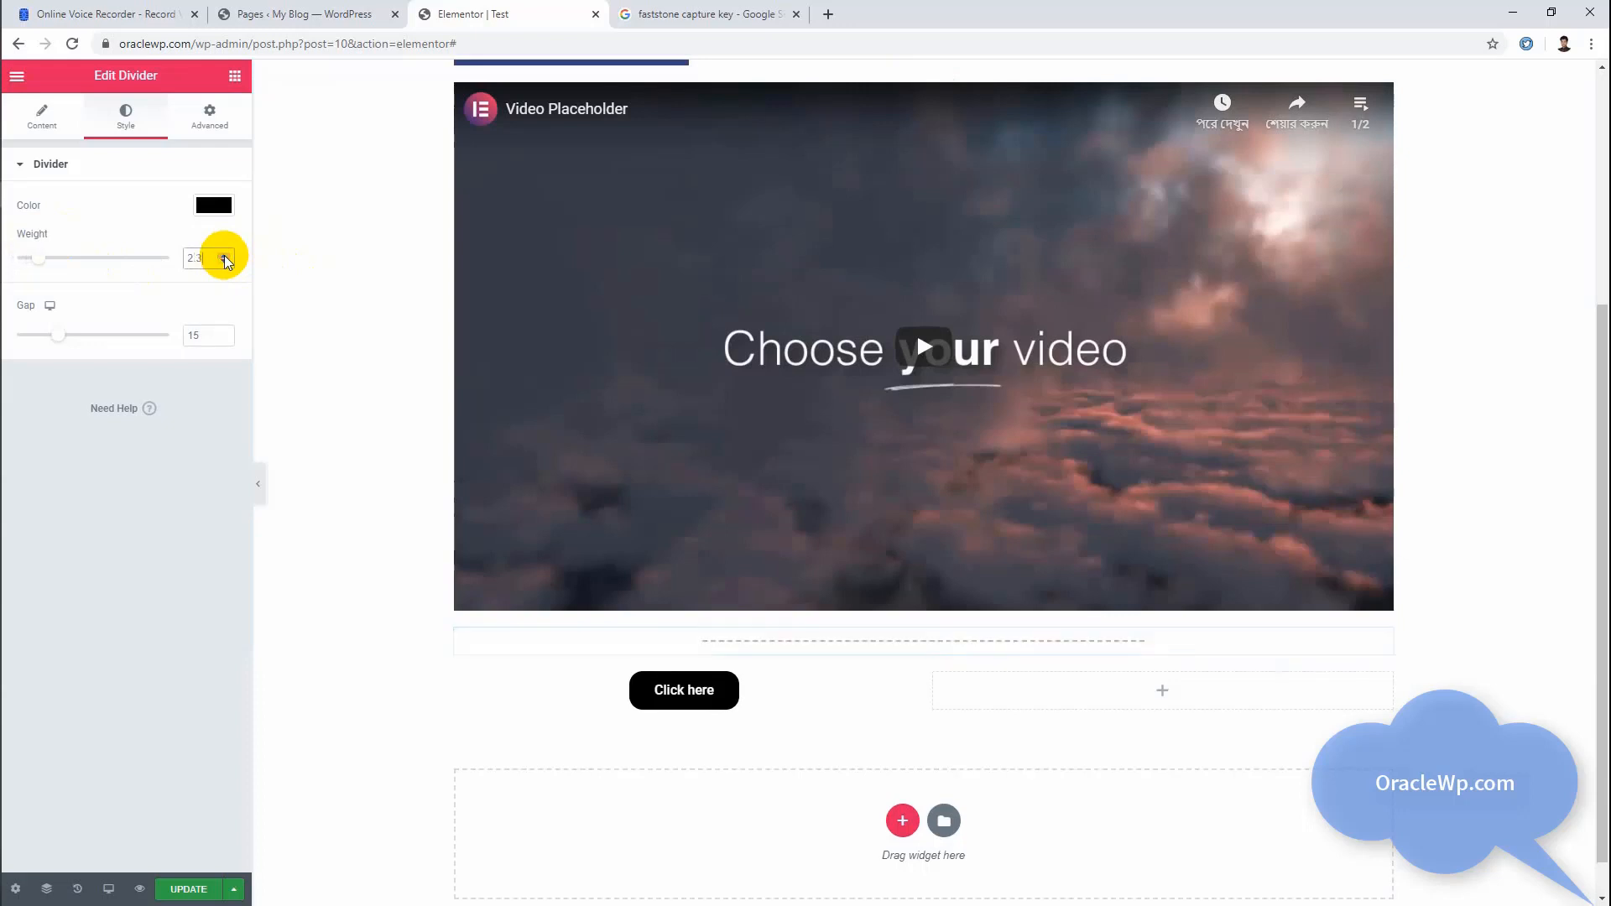
{"action": "left_click", "coordinate": [224, 256]}
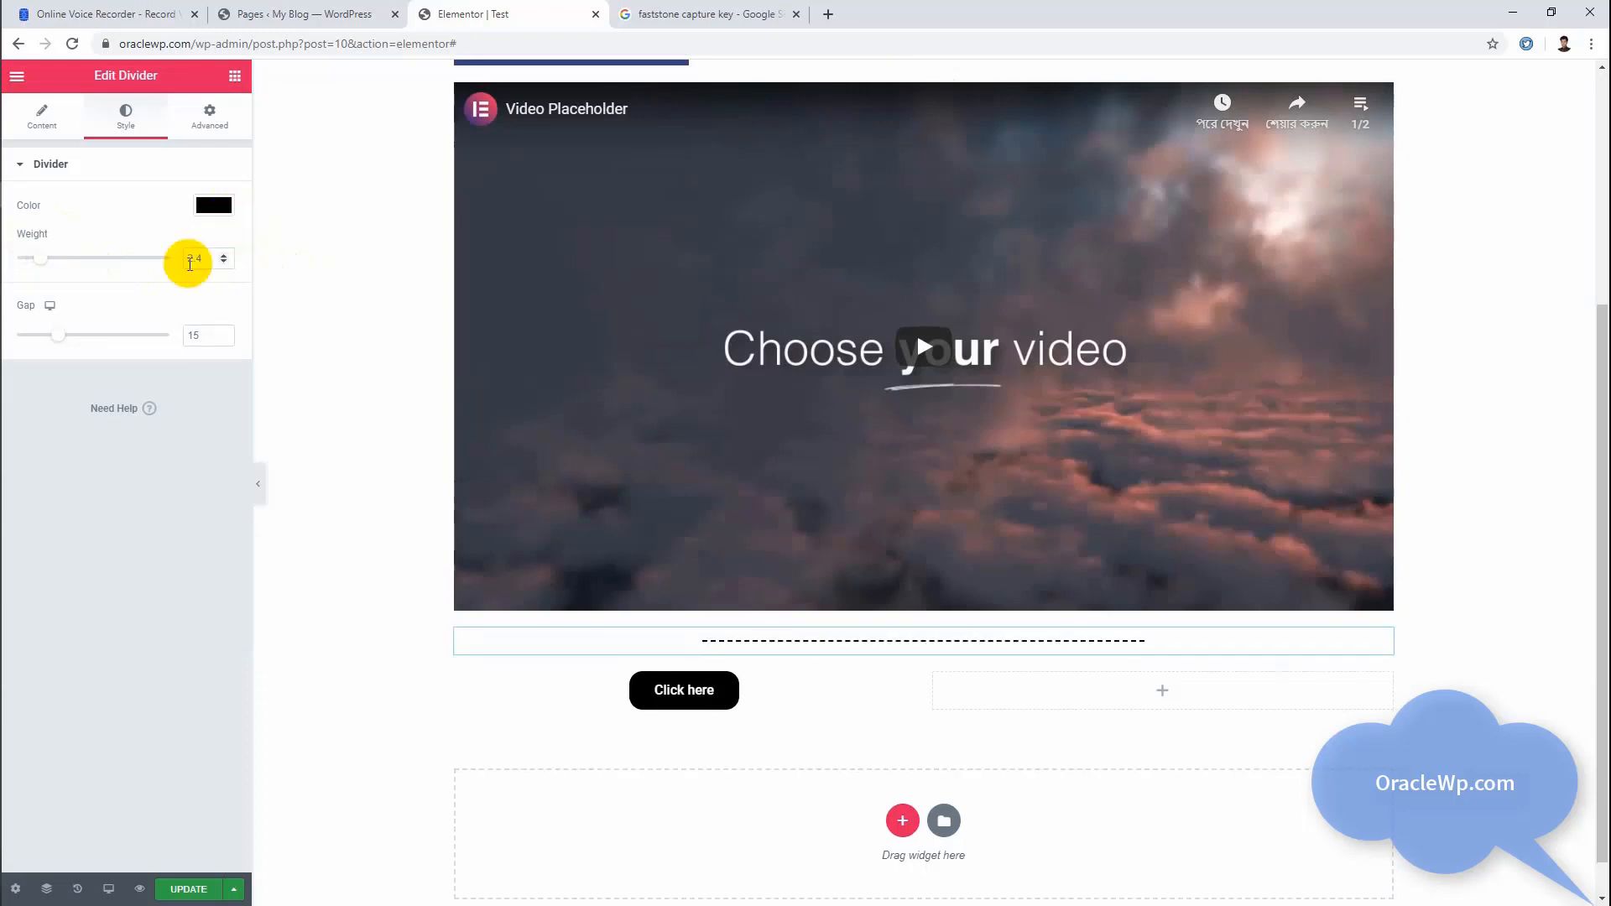
{"action": "left_click", "coordinate": [214, 207]}
{"action": "left_click_drag", "start_coordinate": [101, 356], "coordinate": [165, 306]}
{"action": "left_click", "coordinate": [856, 568]}
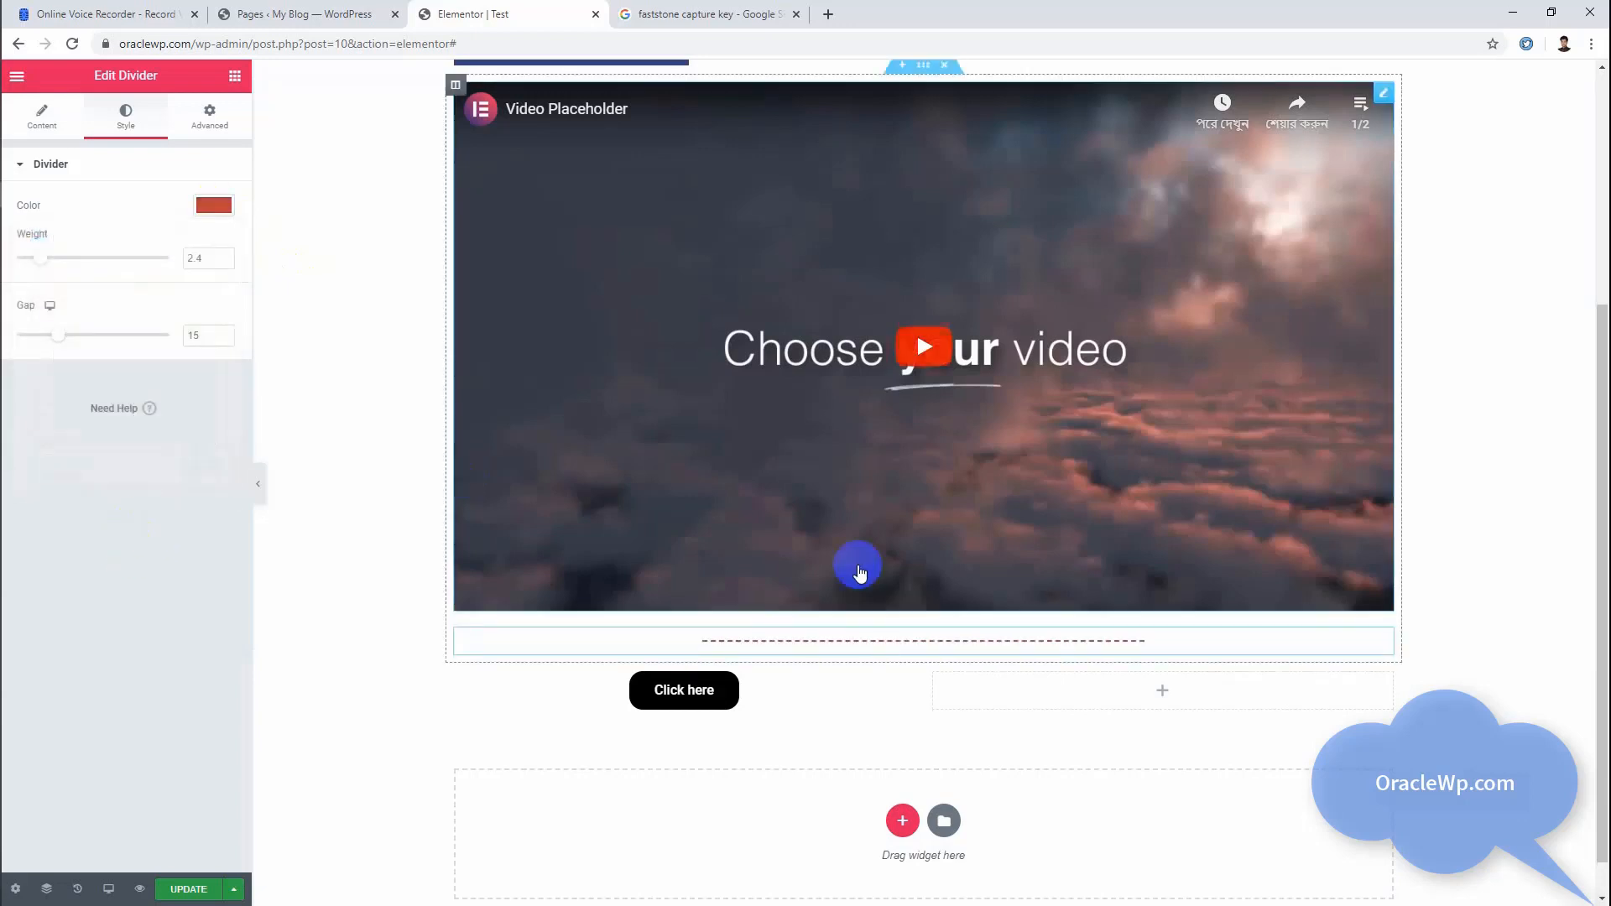
Step: Place a Spacer widget between the video and the divider and set its desktop space to 95
{"action": "left_click", "coordinate": [226, 80]}
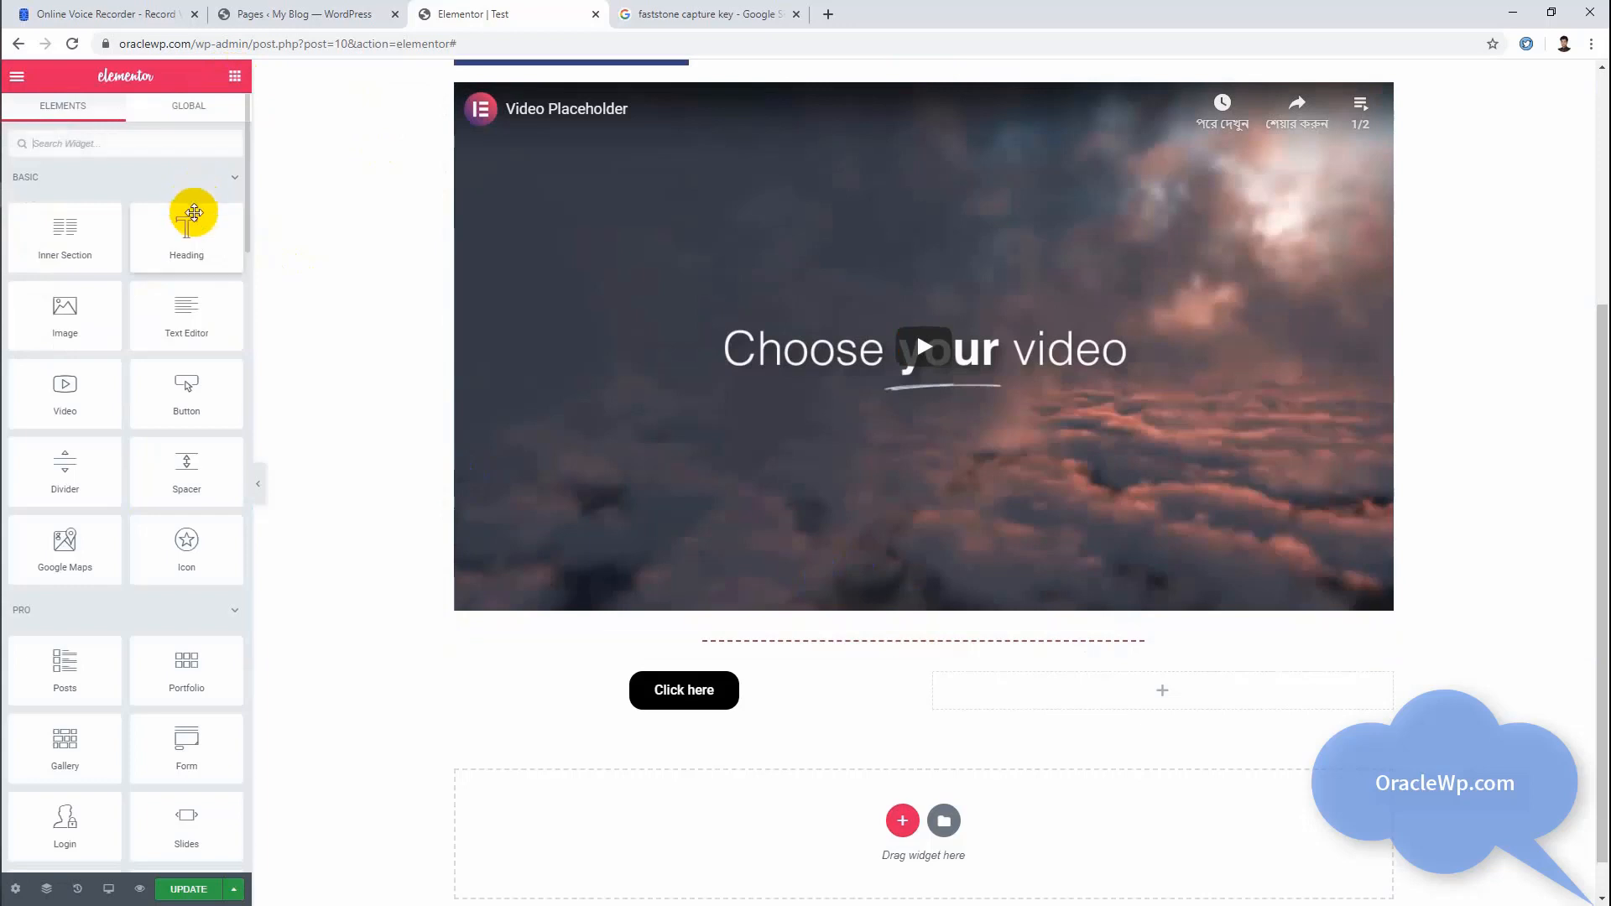
{"action": "scroll", "coordinate": [176, 405], "scroll_direction": "down", "scroll_amount": 4}
{"action": "scroll", "coordinate": [176, 404], "scroll_direction": "up", "scroll_amount": 3}
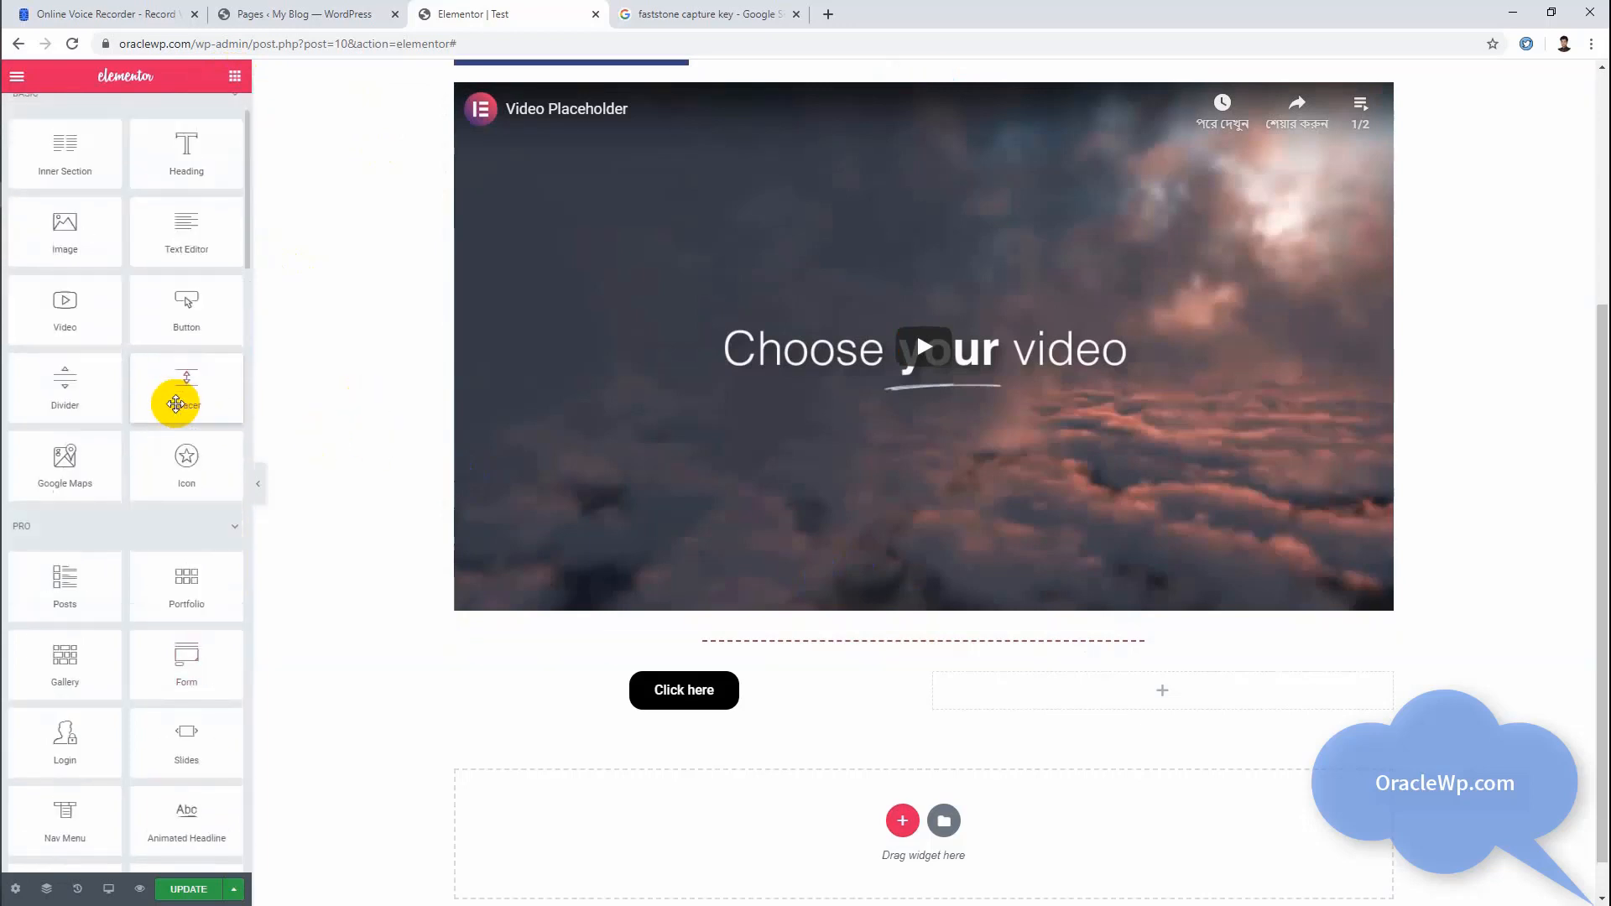
{"action": "left_click_drag", "start_coordinate": [196, 382], "coordinate": [860, 636]}
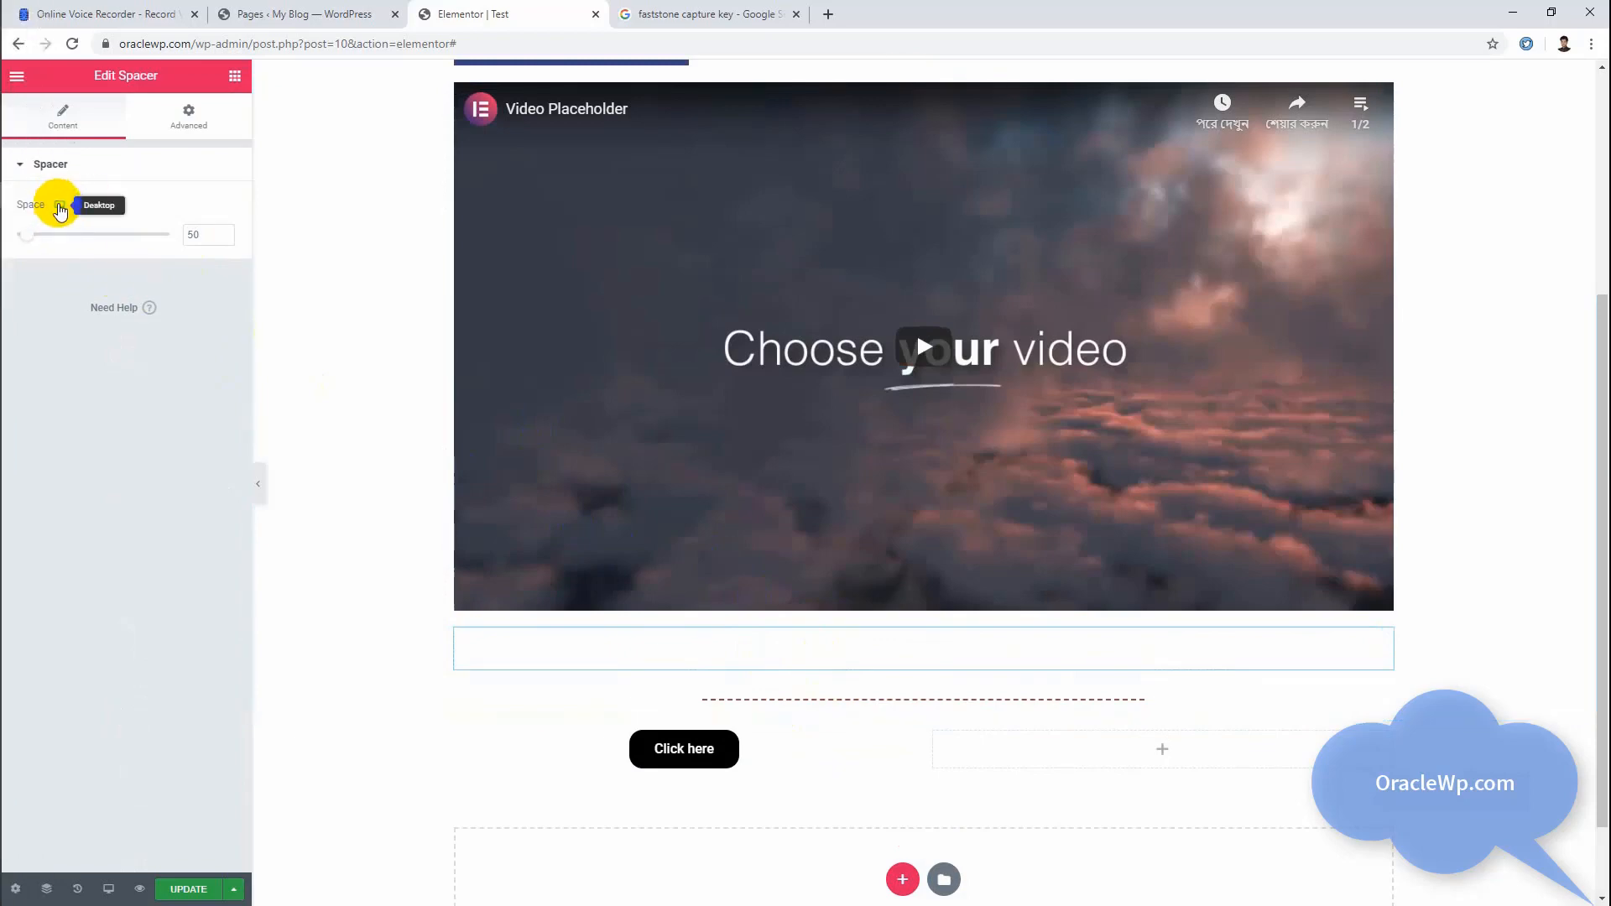
{"action": "left_click_drag", "start_coordinate": [28, 241], "coordinate": [39, 242]}
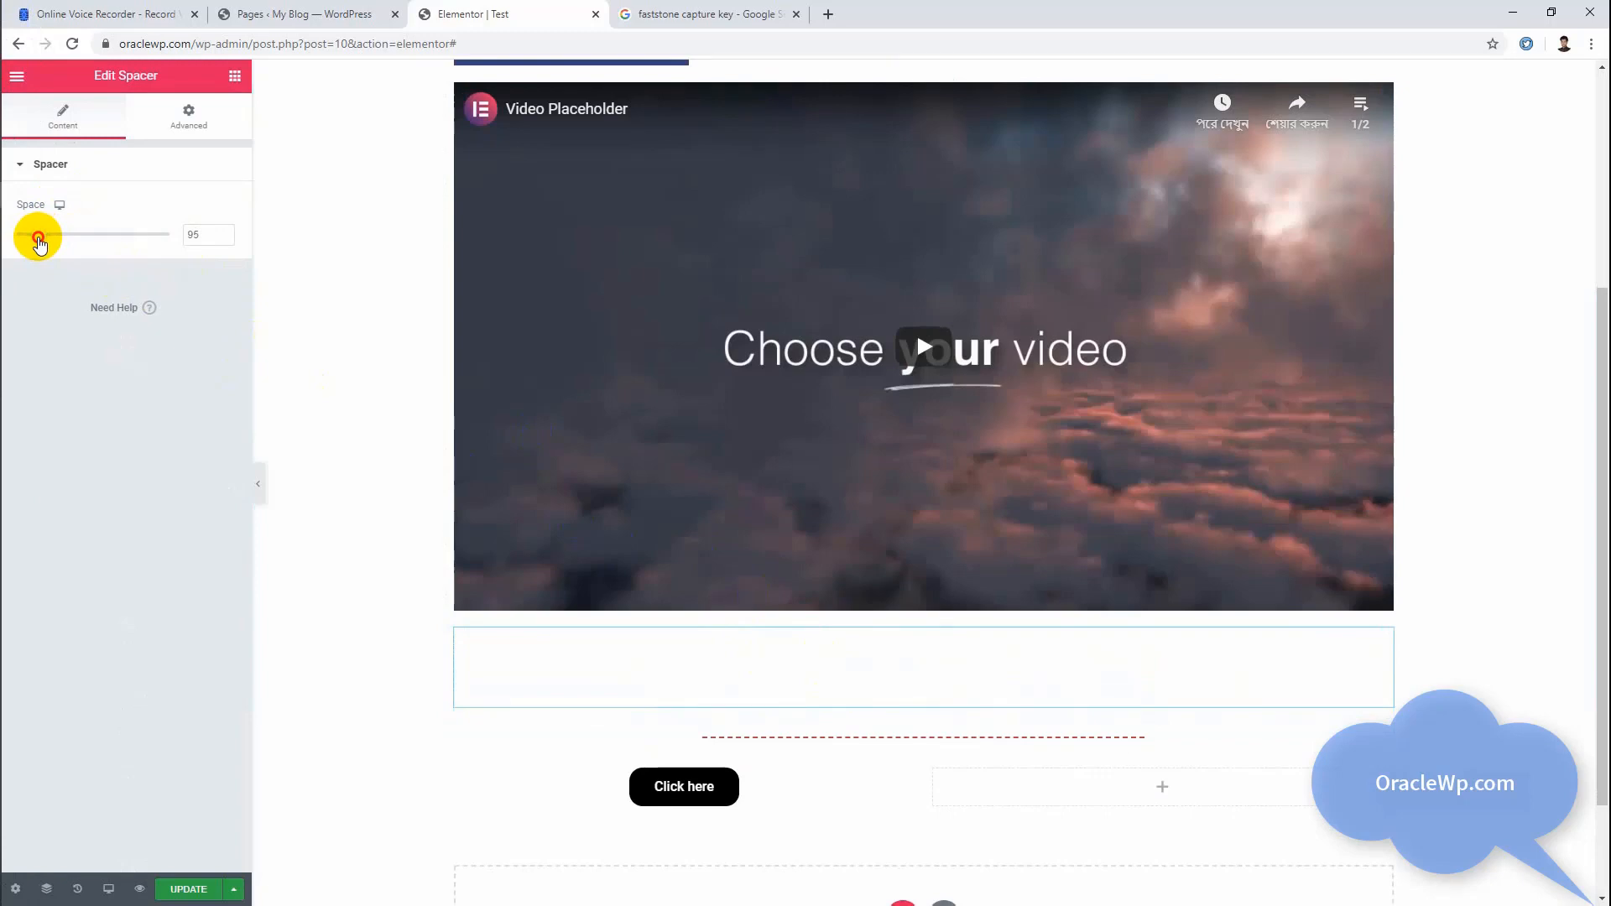
Step: Set the spacer's space to 33 for tablet and 10 for mobile, and return to the desktop view
{"action": "left_click", "coordinate": [66, 206]}
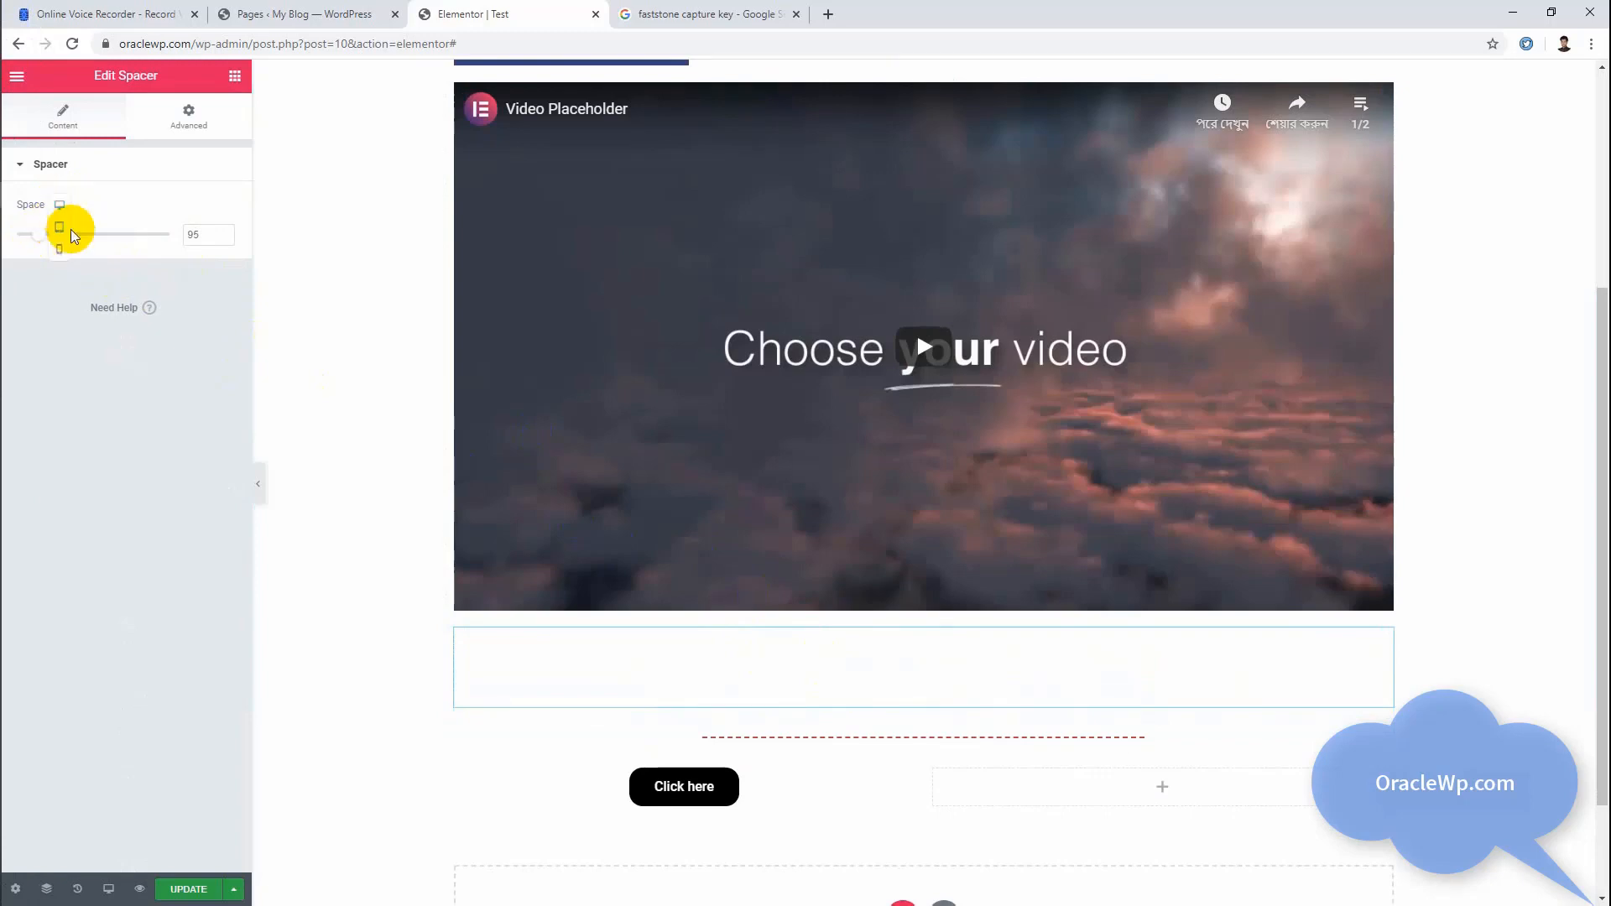
{"action": "left_click", "coordinate": [59, 224]}
{"action": "left_click_drag", "start_coordinate": [24, 239], "coordinate": [30, 239]}
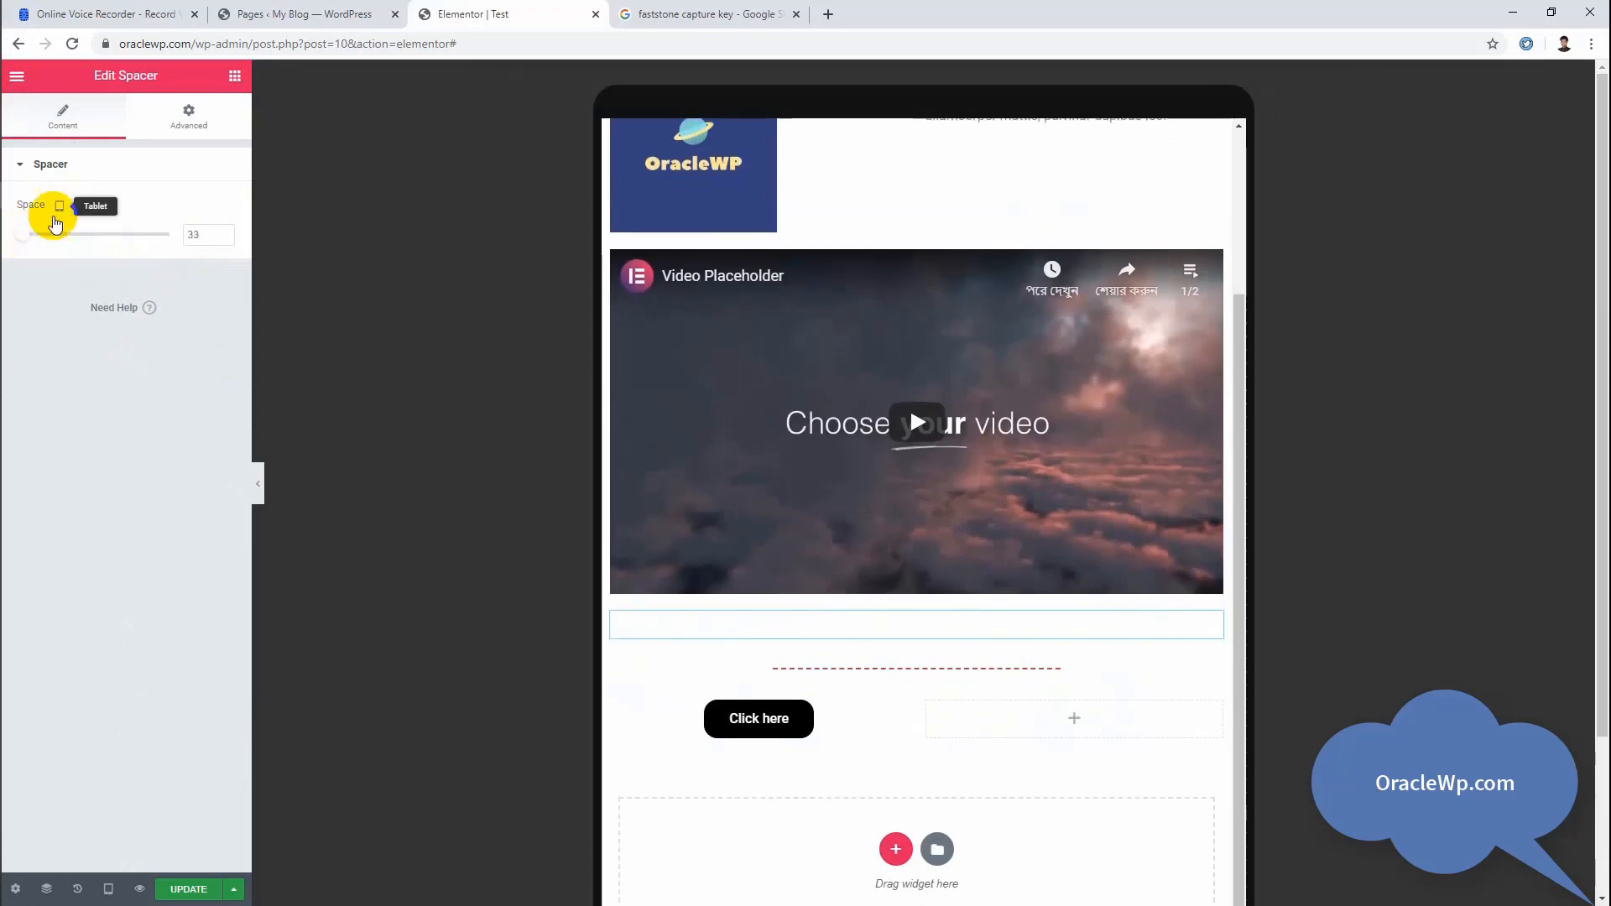
{"action": "left_click", "coordinate": [58, 206]}
{"action": "left_click", "coordinate": [63, 242]}
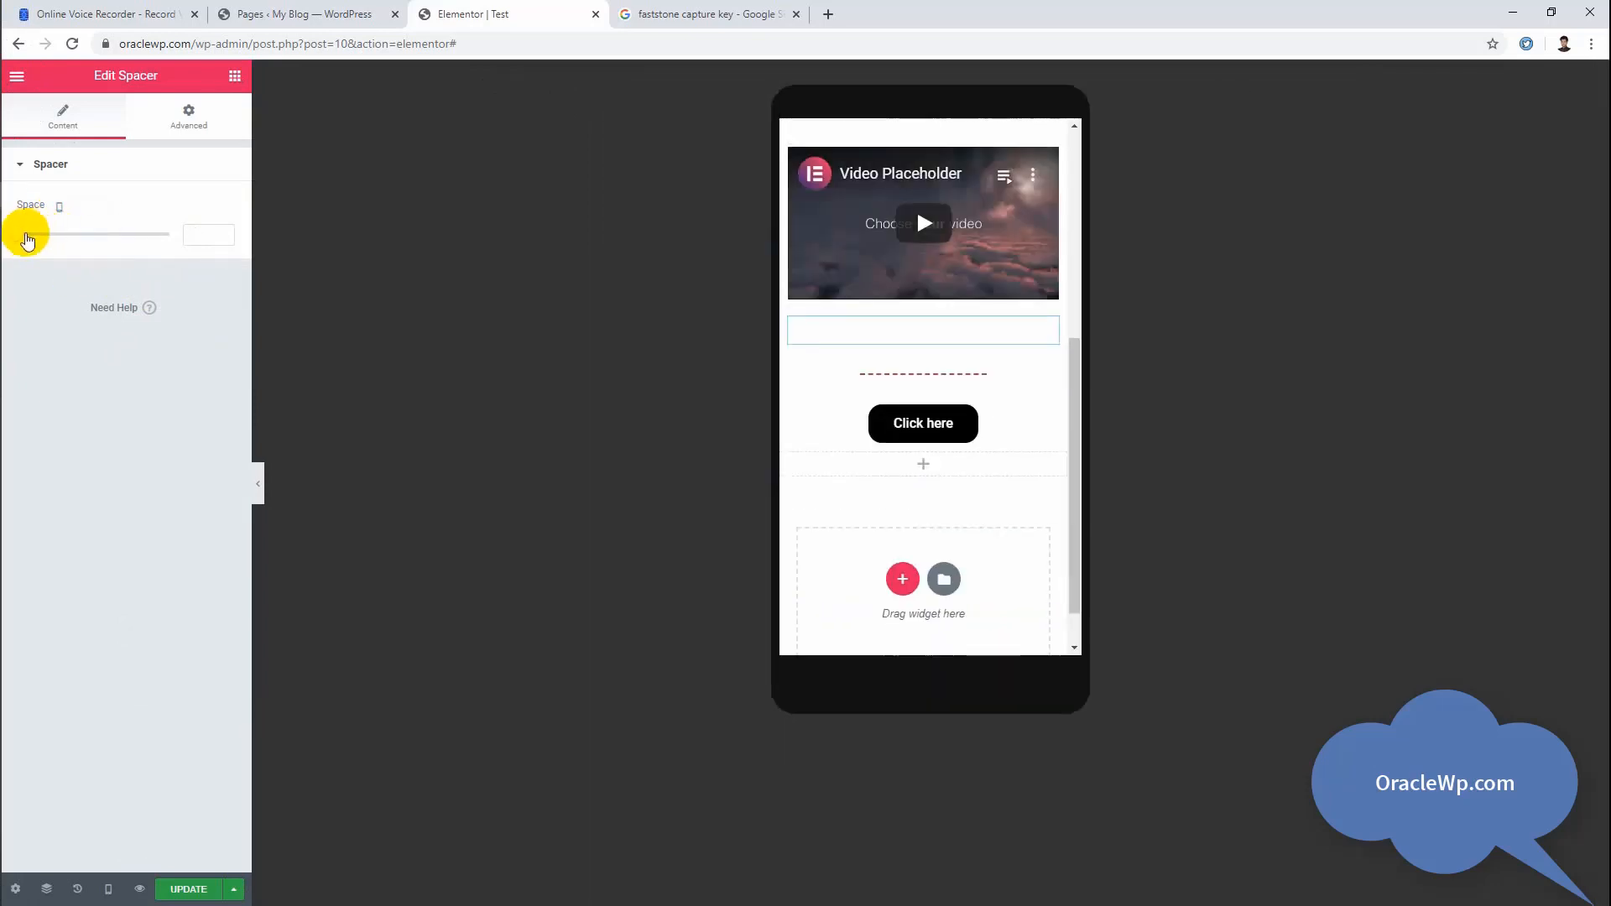
{"action": "left_click_drag", "start_coordinate": [25, 239], "coordinate": [11, 239]}
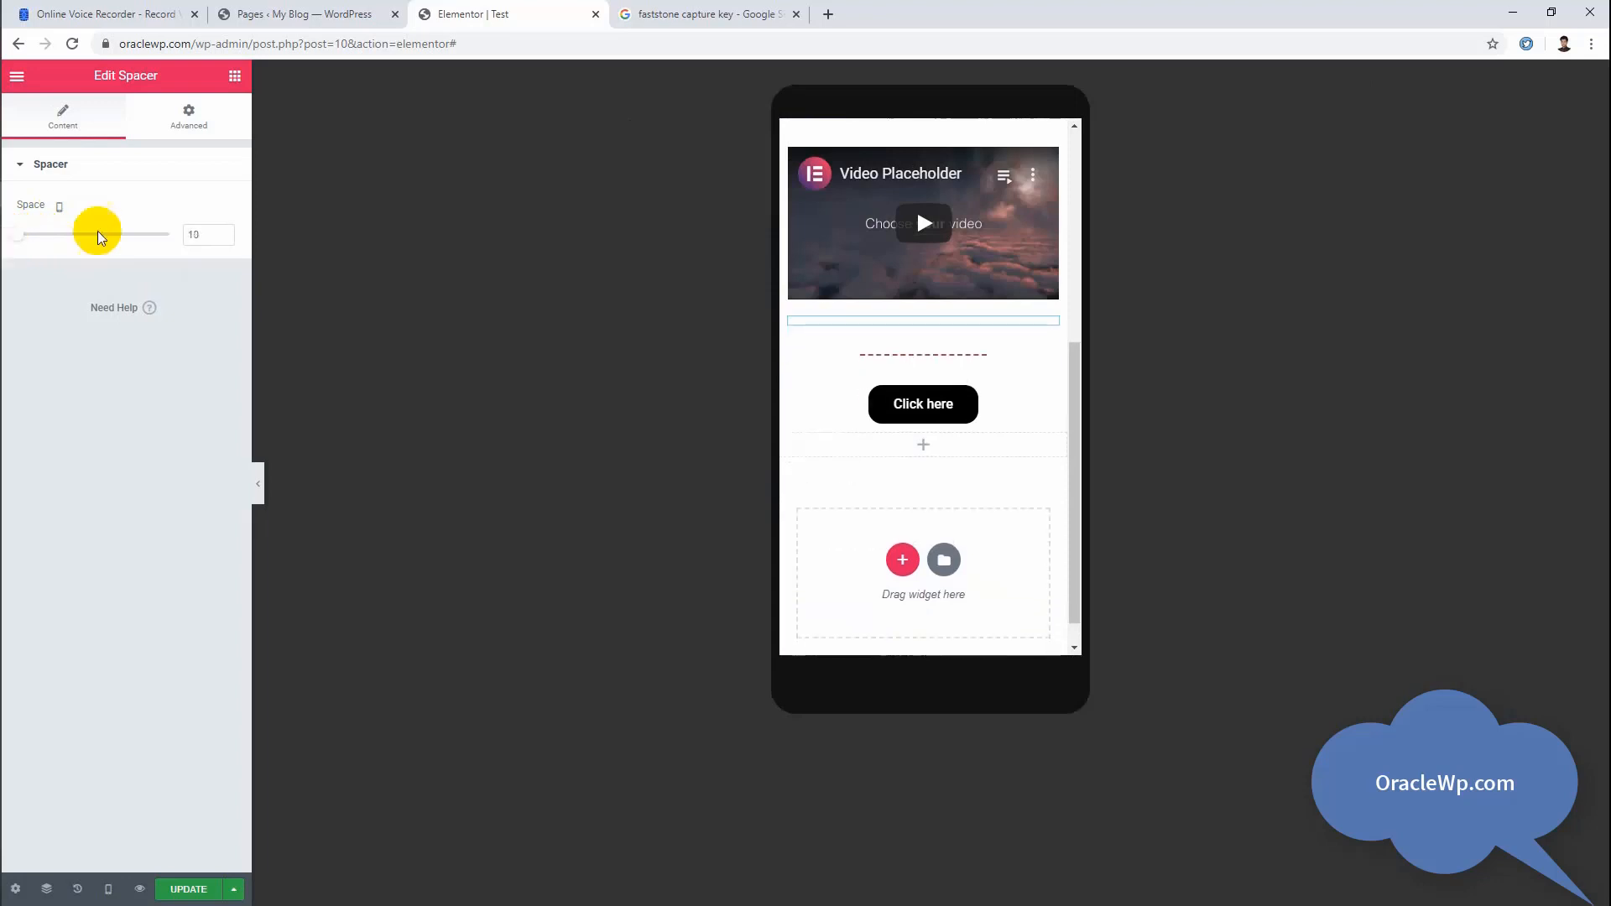
{"action": "left_click", "coordinate": [58, 206]}
{"action": "left_click", "coordinate": [55, 166]}
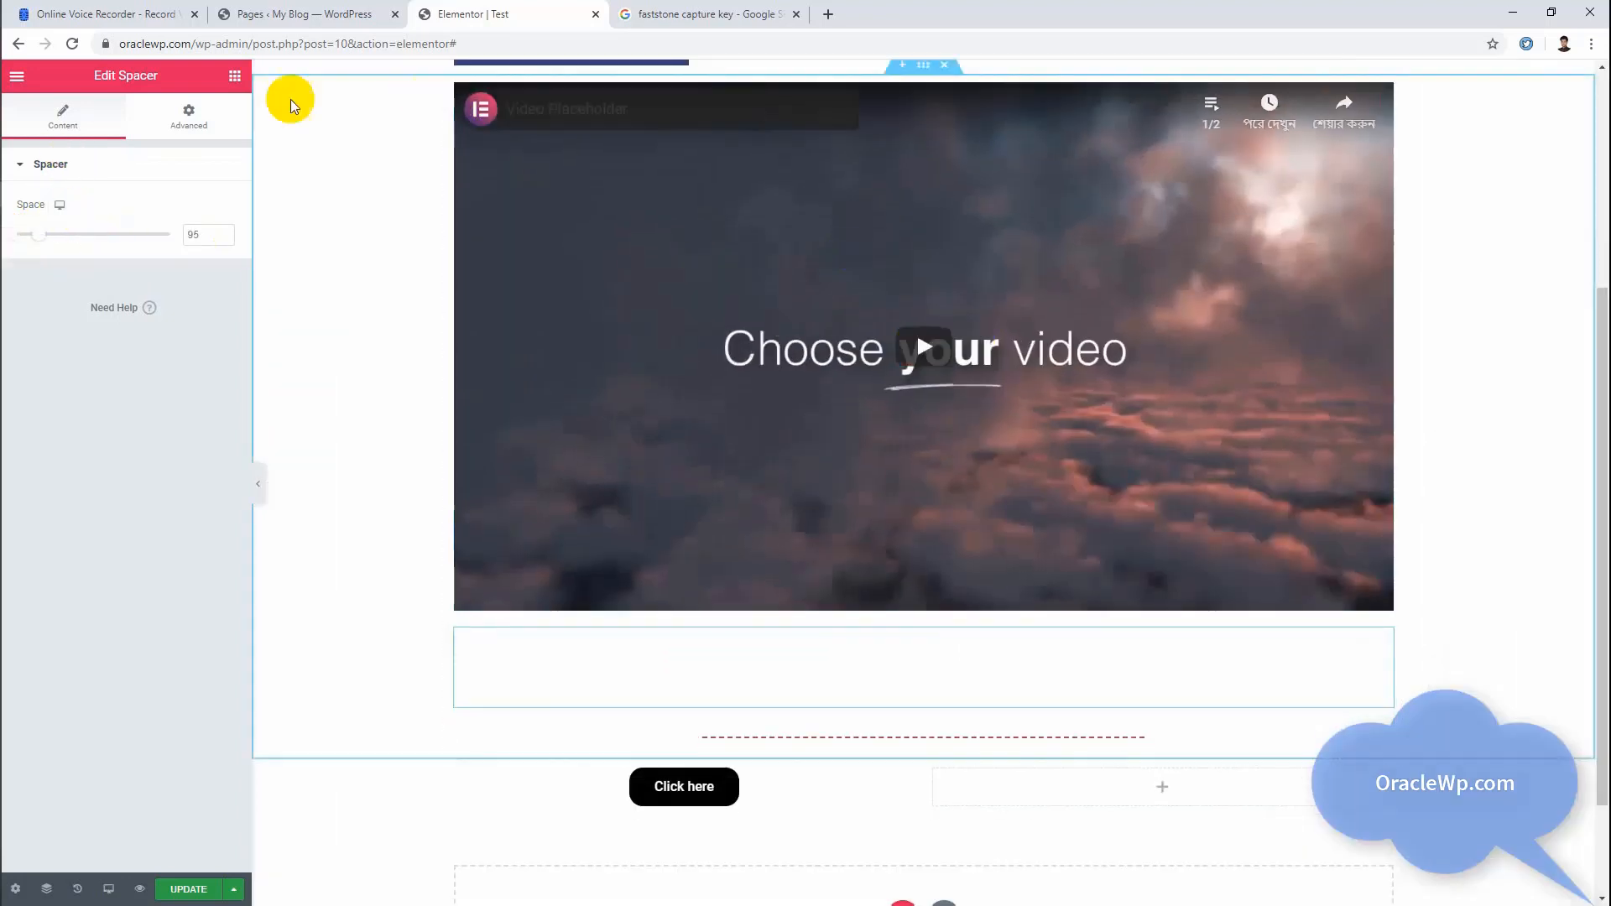
Step: Add a single-column section below the button section and place a Google Maps widget in it
{"action": "left_click", "coordinate": [235, 77]}
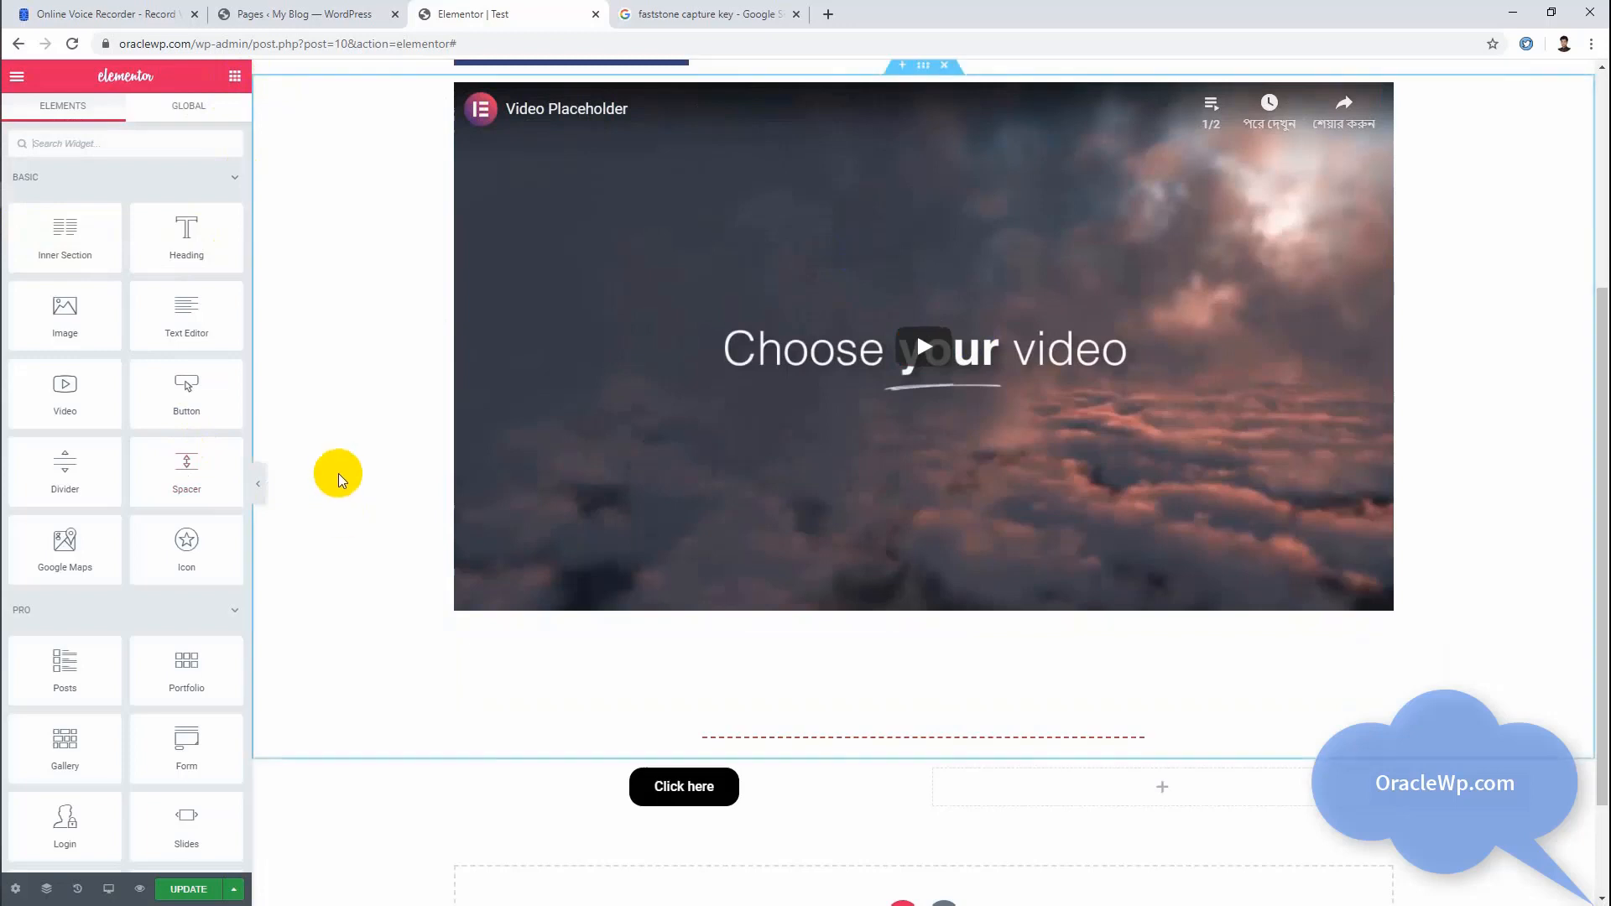
{"action": "scroll", "coordinate": [154, 431], "scroll_direction": "down", "scroll_amount": 5}
{"action": "scroll", "coordinate": [154, 432], "scroll_direction": "up", "scroll_amount": 4}
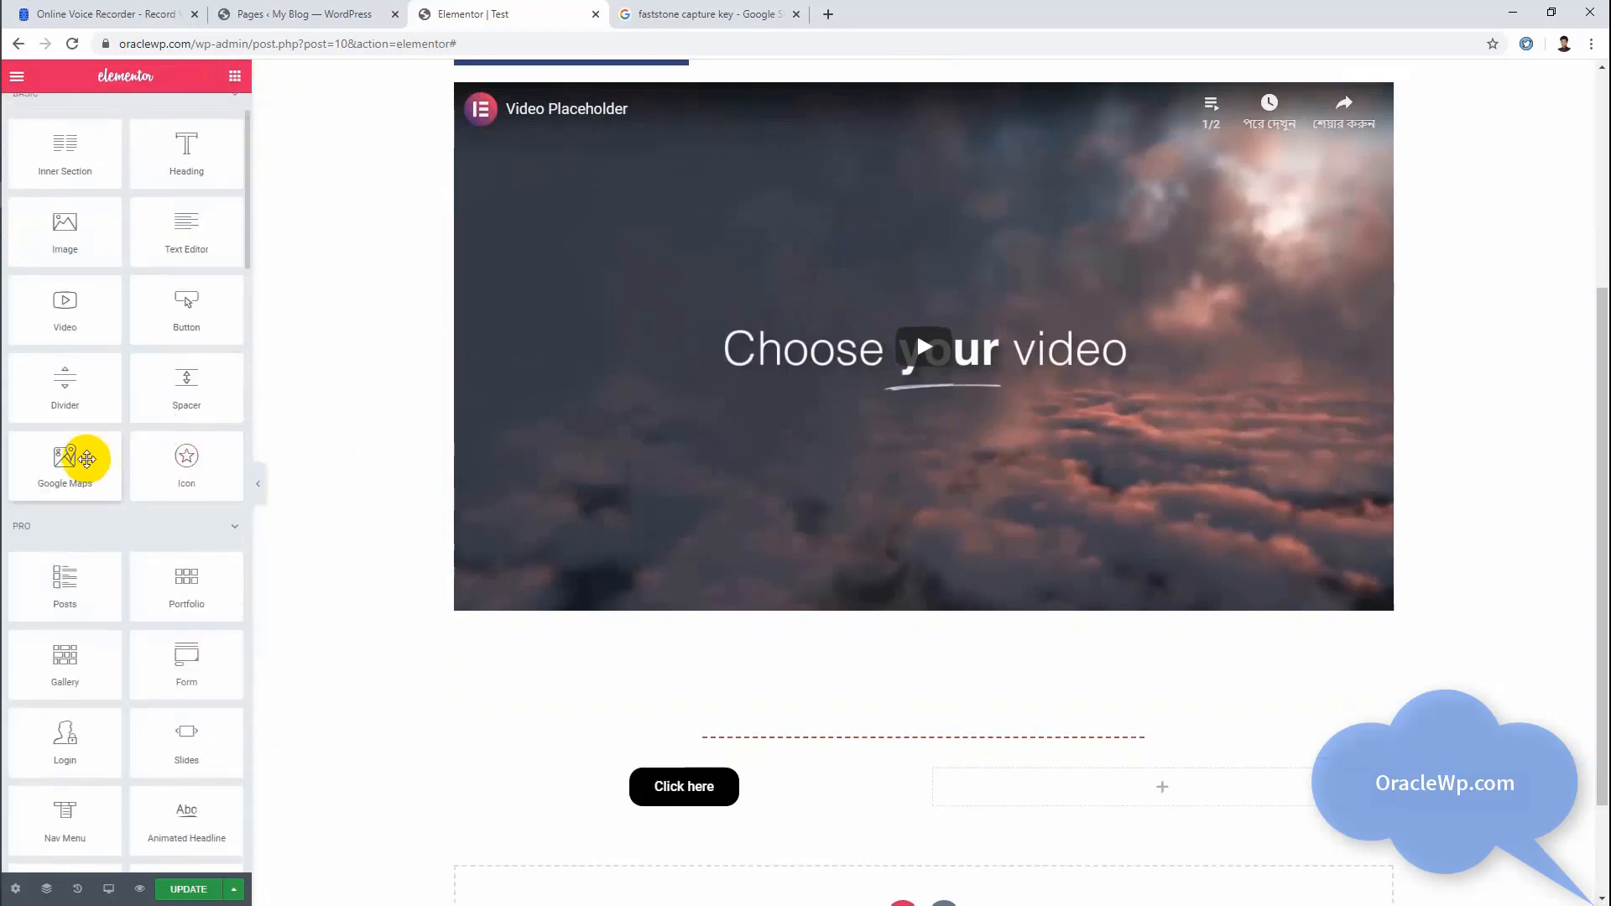
{"action": "scroll", "coordinate": [737, 547], "scroll_direction": "down", "scroll_amount": 2}
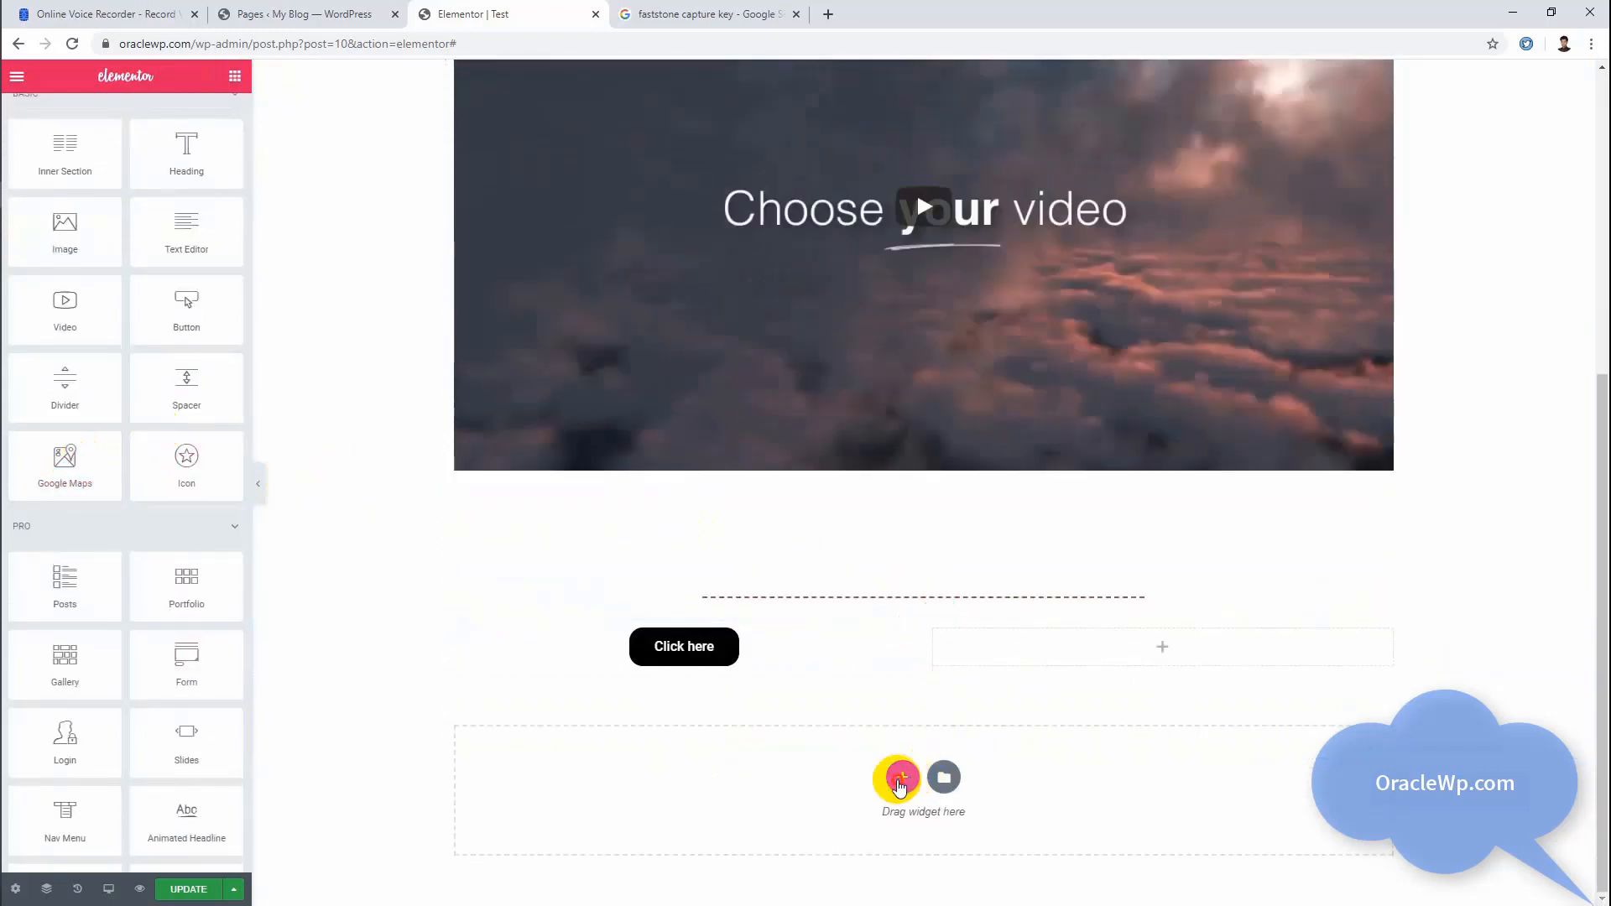
{"action": "left_click", "coordinate": [900, 786]}
{"action": "left_click", "coordinate": [726, 819]}
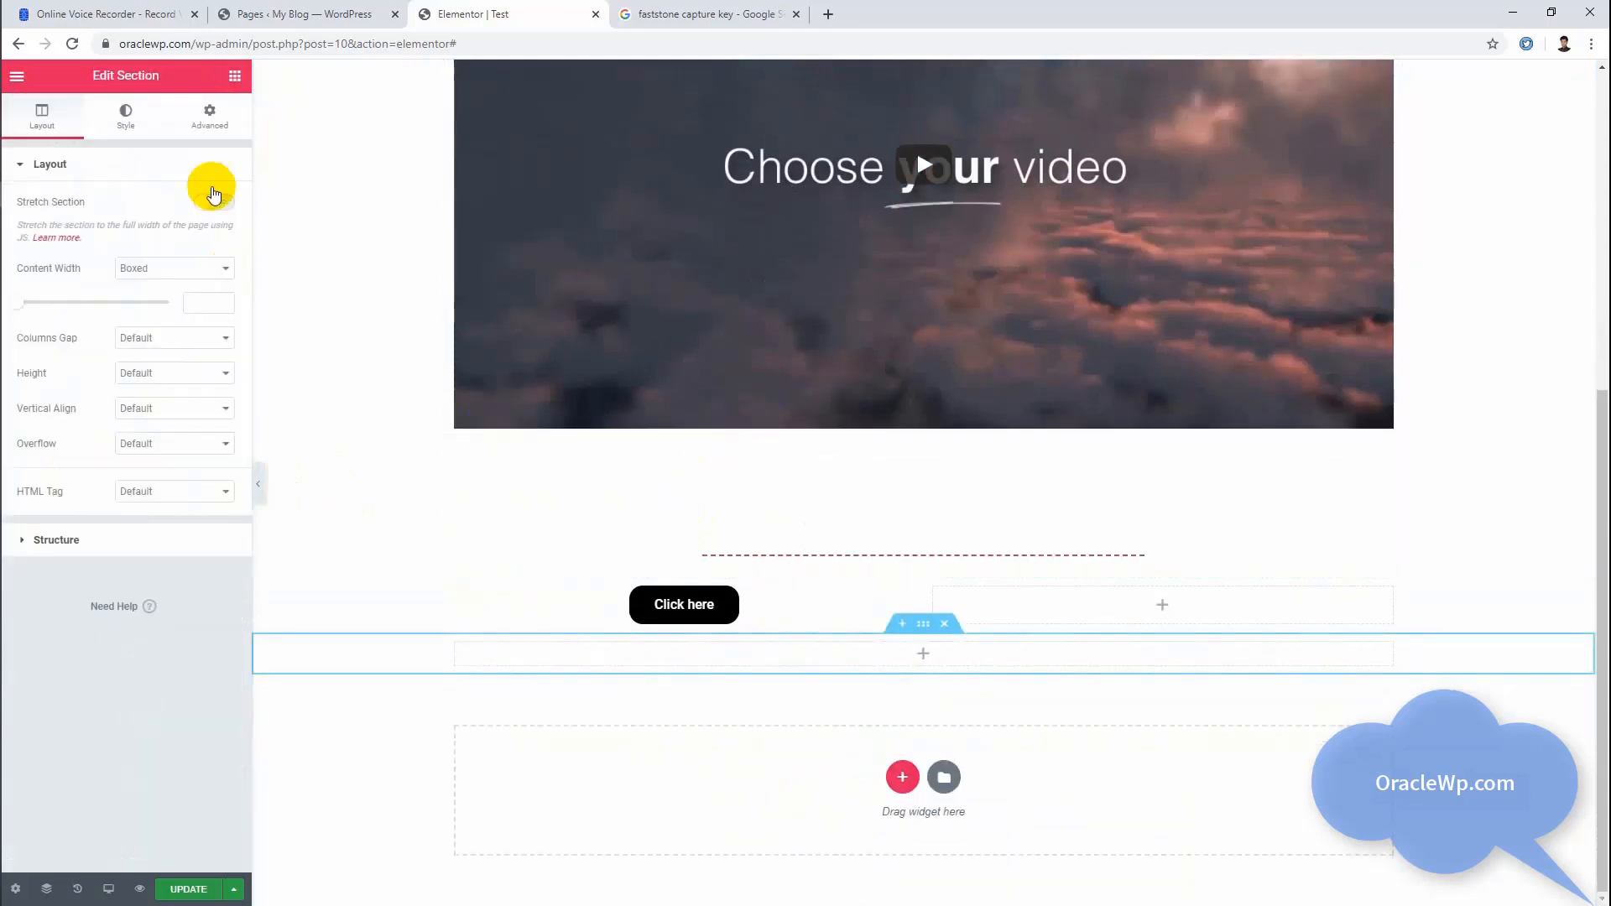
{"action": "left_click", "coordinate": [236, 78]}
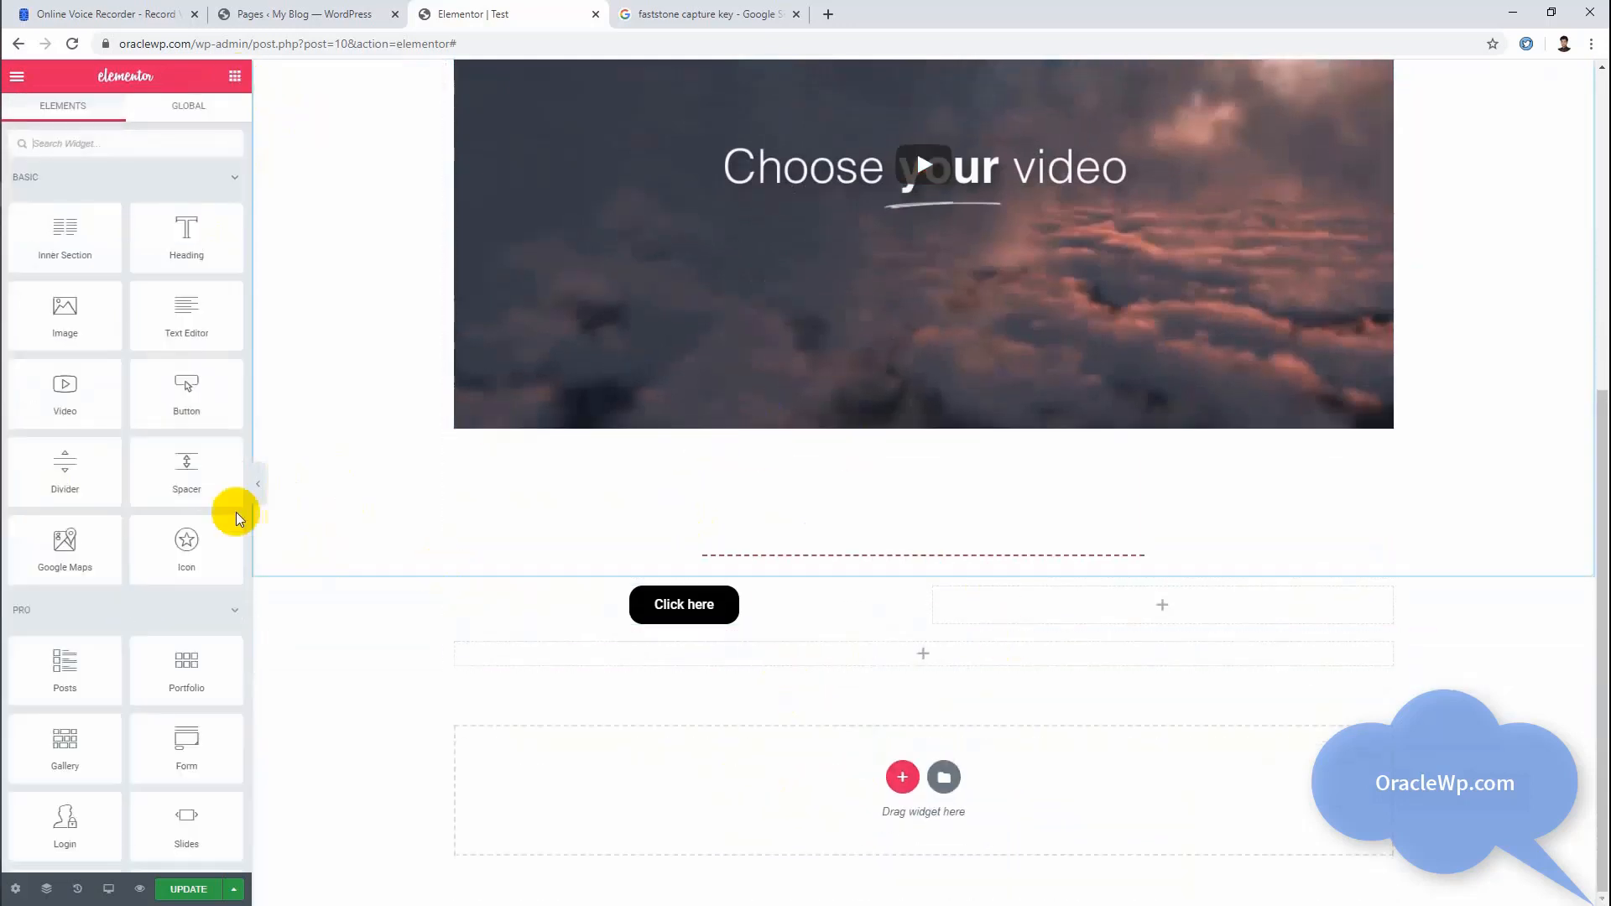
{"action": "left_click_drag", "start_coordinate": [54, 554], "coordinate": [759, 668]}
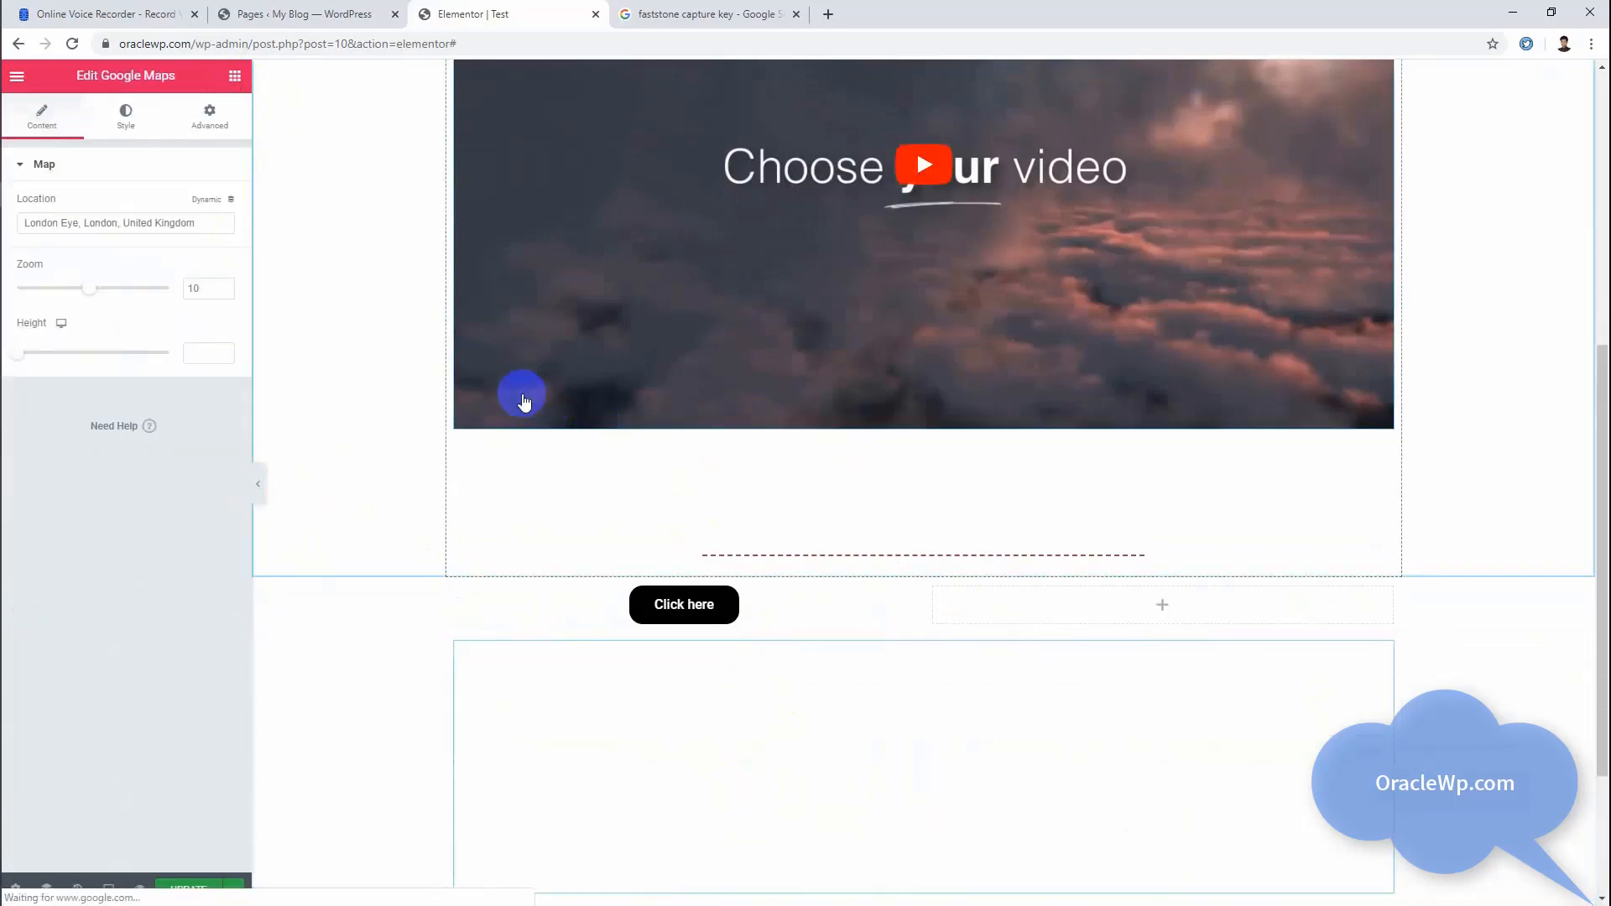
Step: Set the map's zoom to 15 and its height to 363
{"action": "scroll", "coordinate": [1024, 500], "scroll_direction": "down", "scroll_amount": 3}
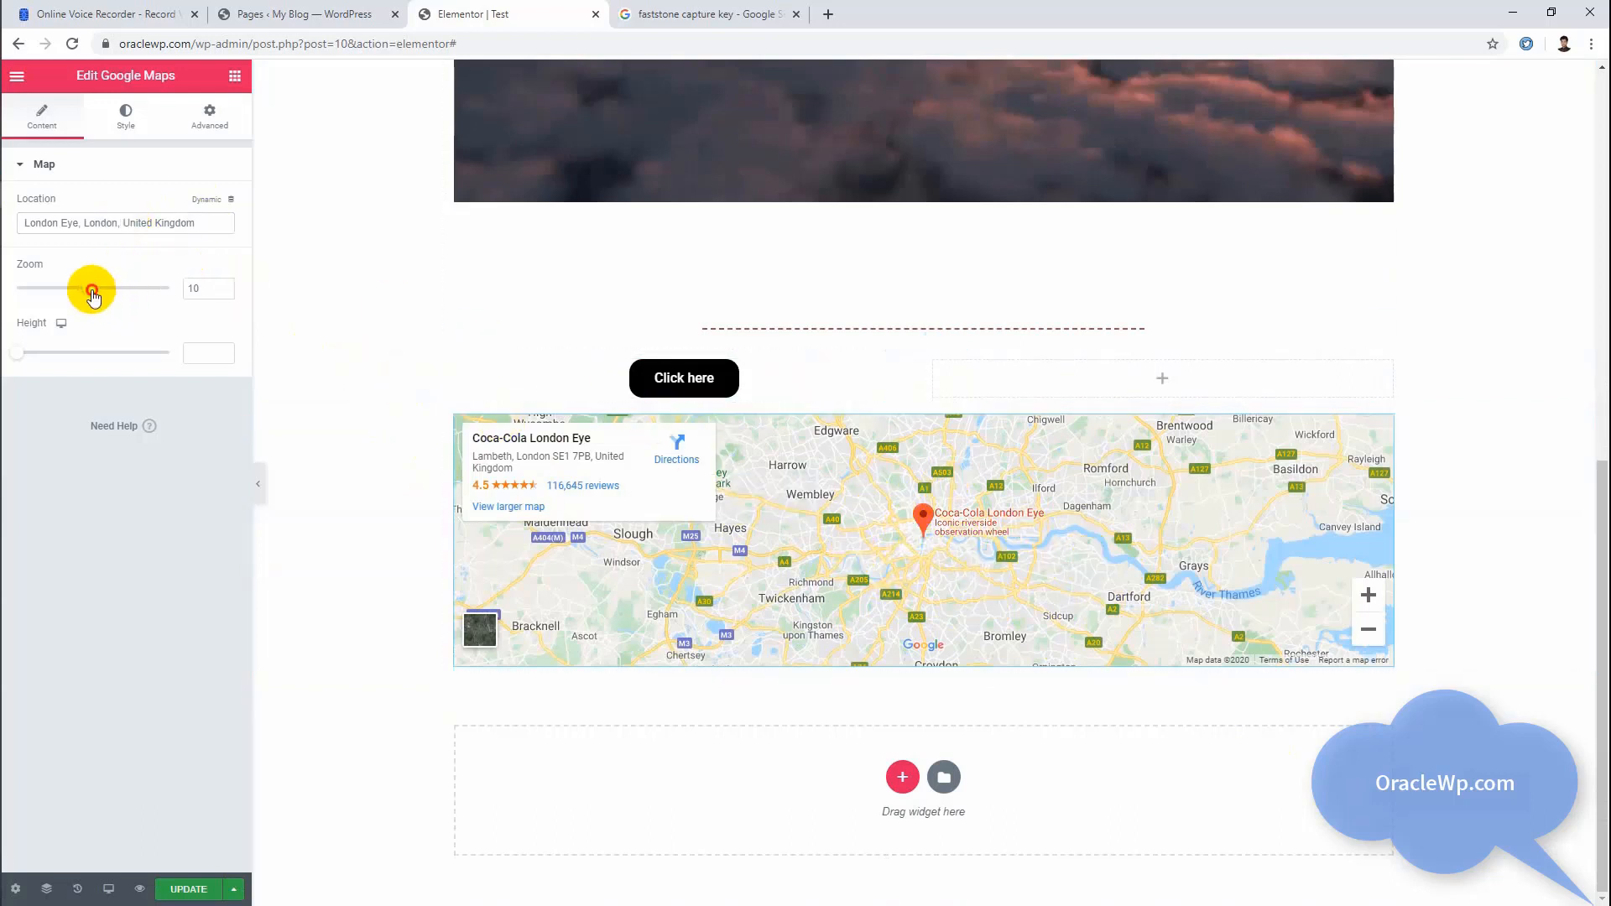
{"action": "left_click_drag", "start_coordinate": [95, 291], "coordinate": [122, 299]}
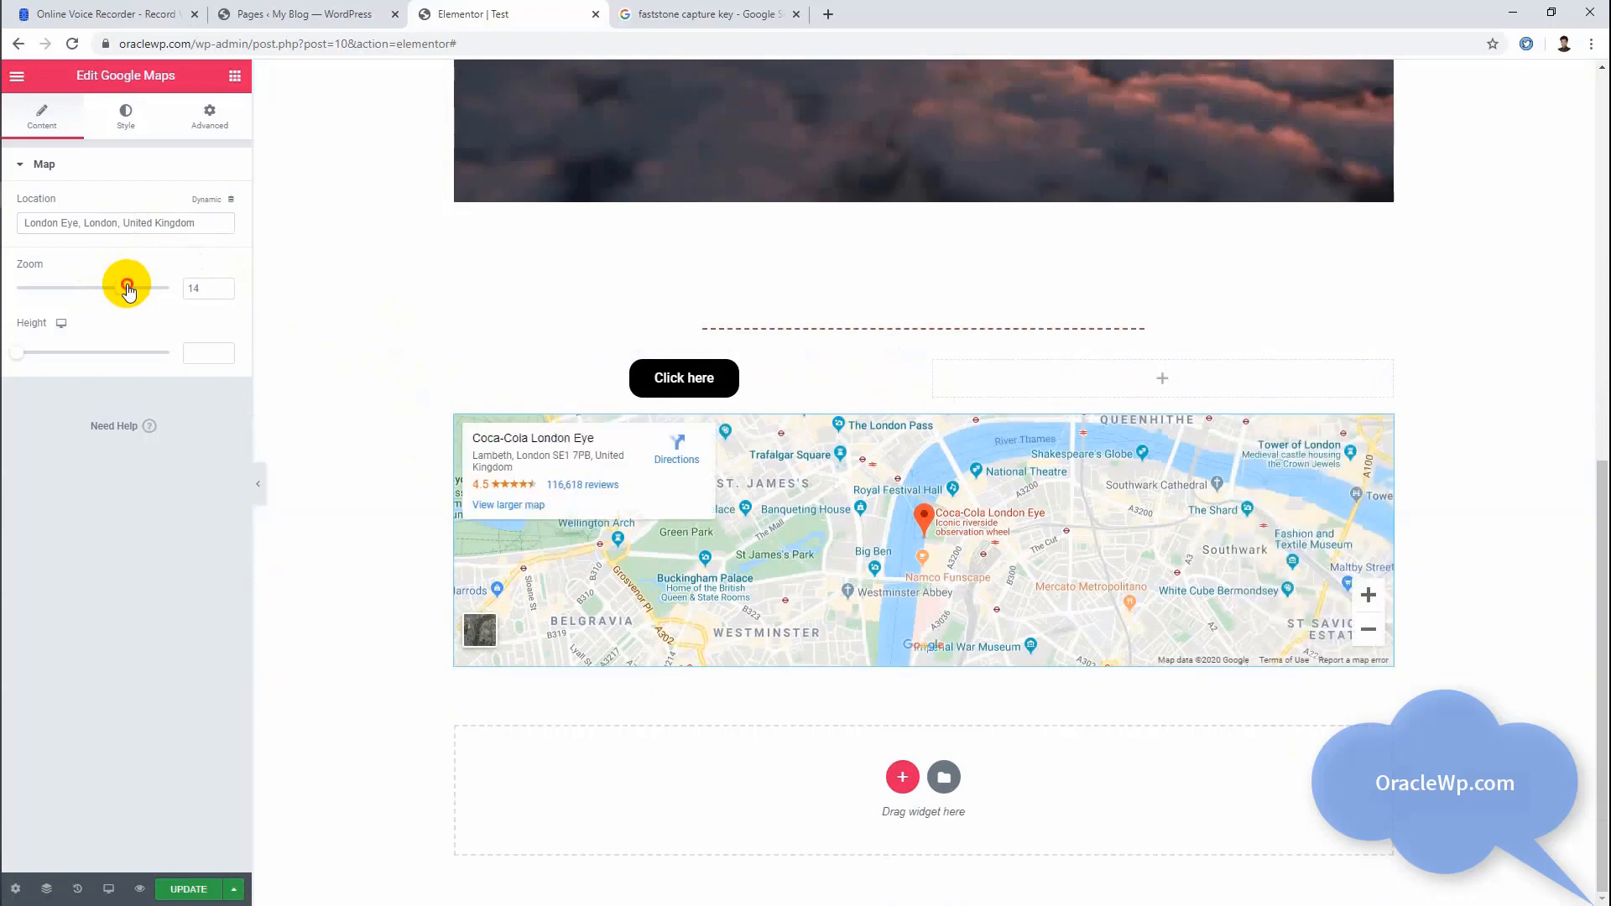
{"action": "left_click", "coordinate": [129, 289]}
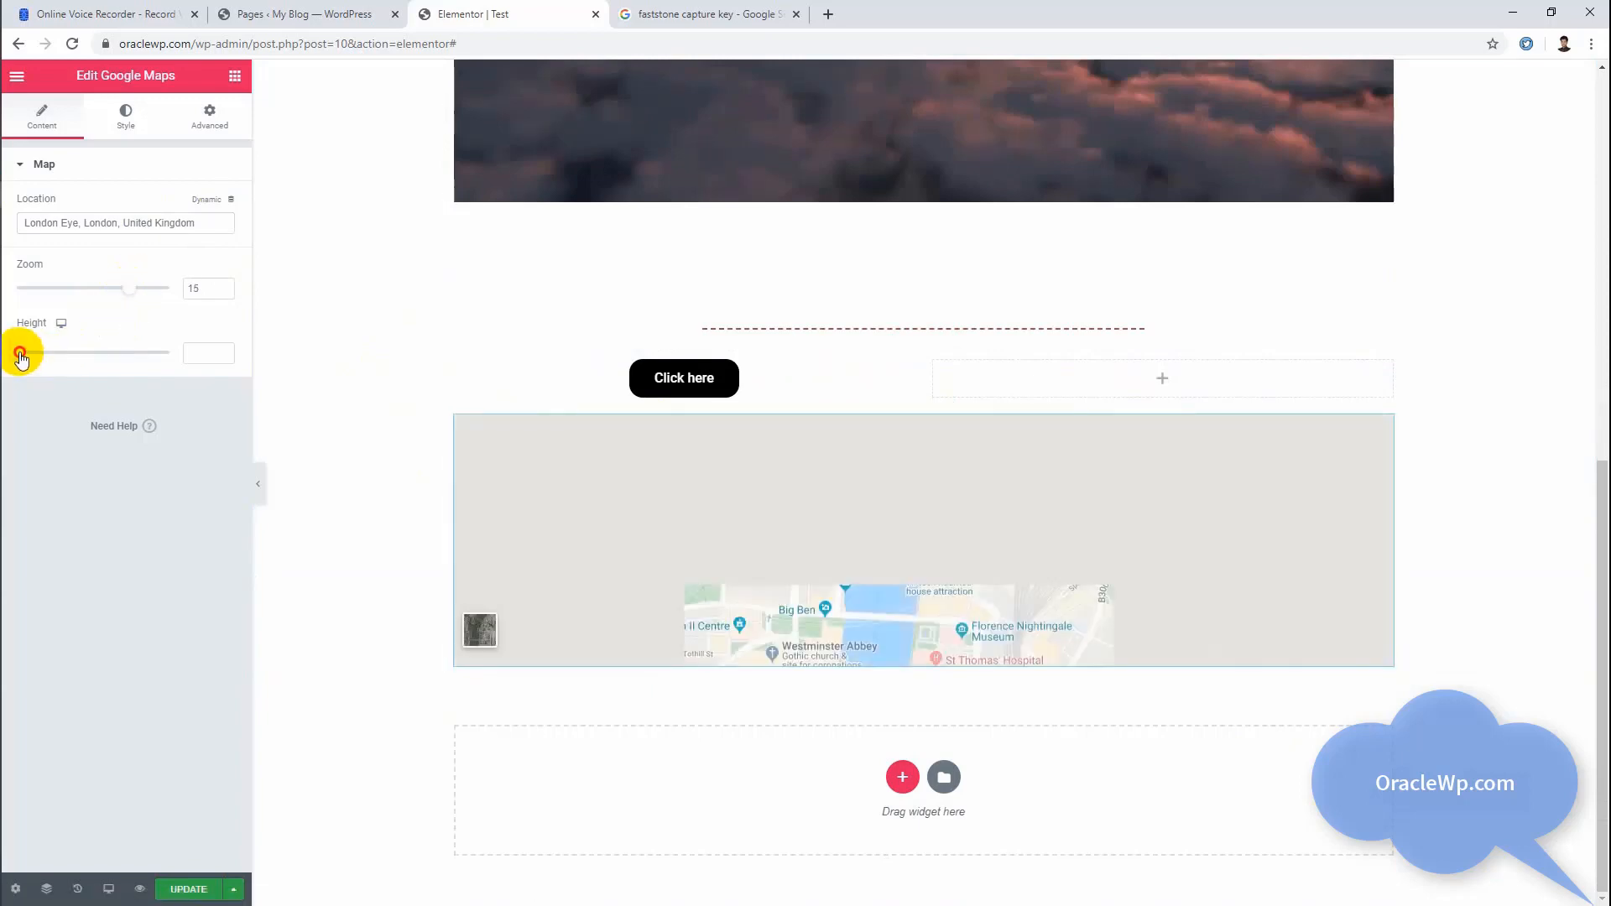
{"action": "left_click_drag", "start_coordinate": [19, 353], "coordinate": [51, 352]}
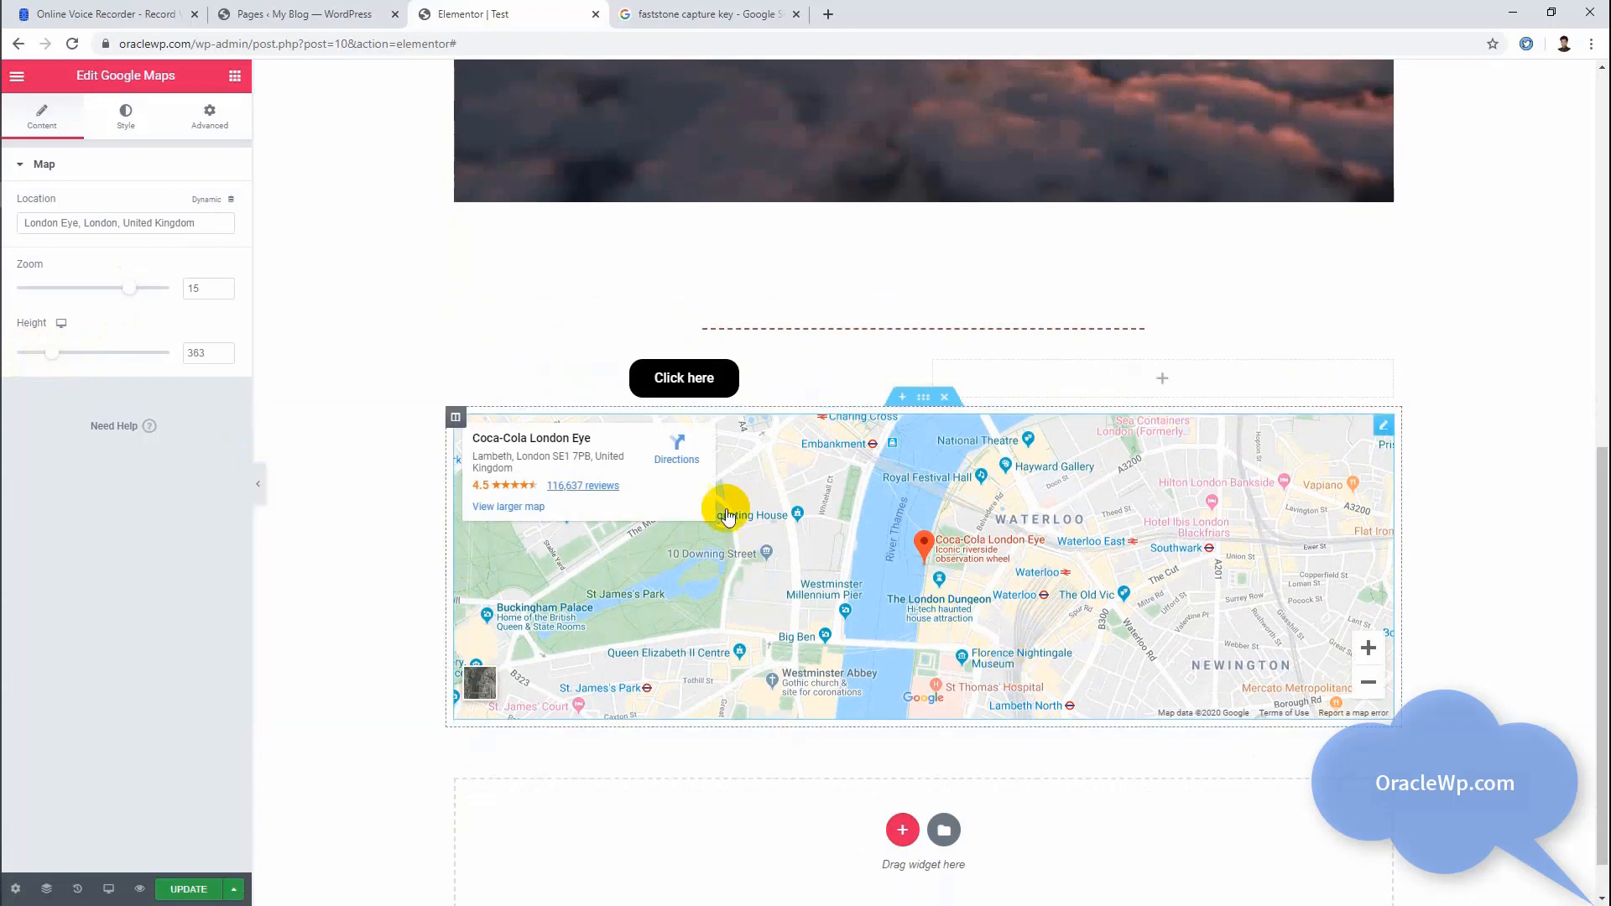
Step: Review the map's Normal and Hover style options and return to its content settings
{"action": "scroll", "coordinate": [719, 504], "scroll_direction": "up", "scroll_amount": 1}
{"action": "left_click", "coordinate": [126, 116]}
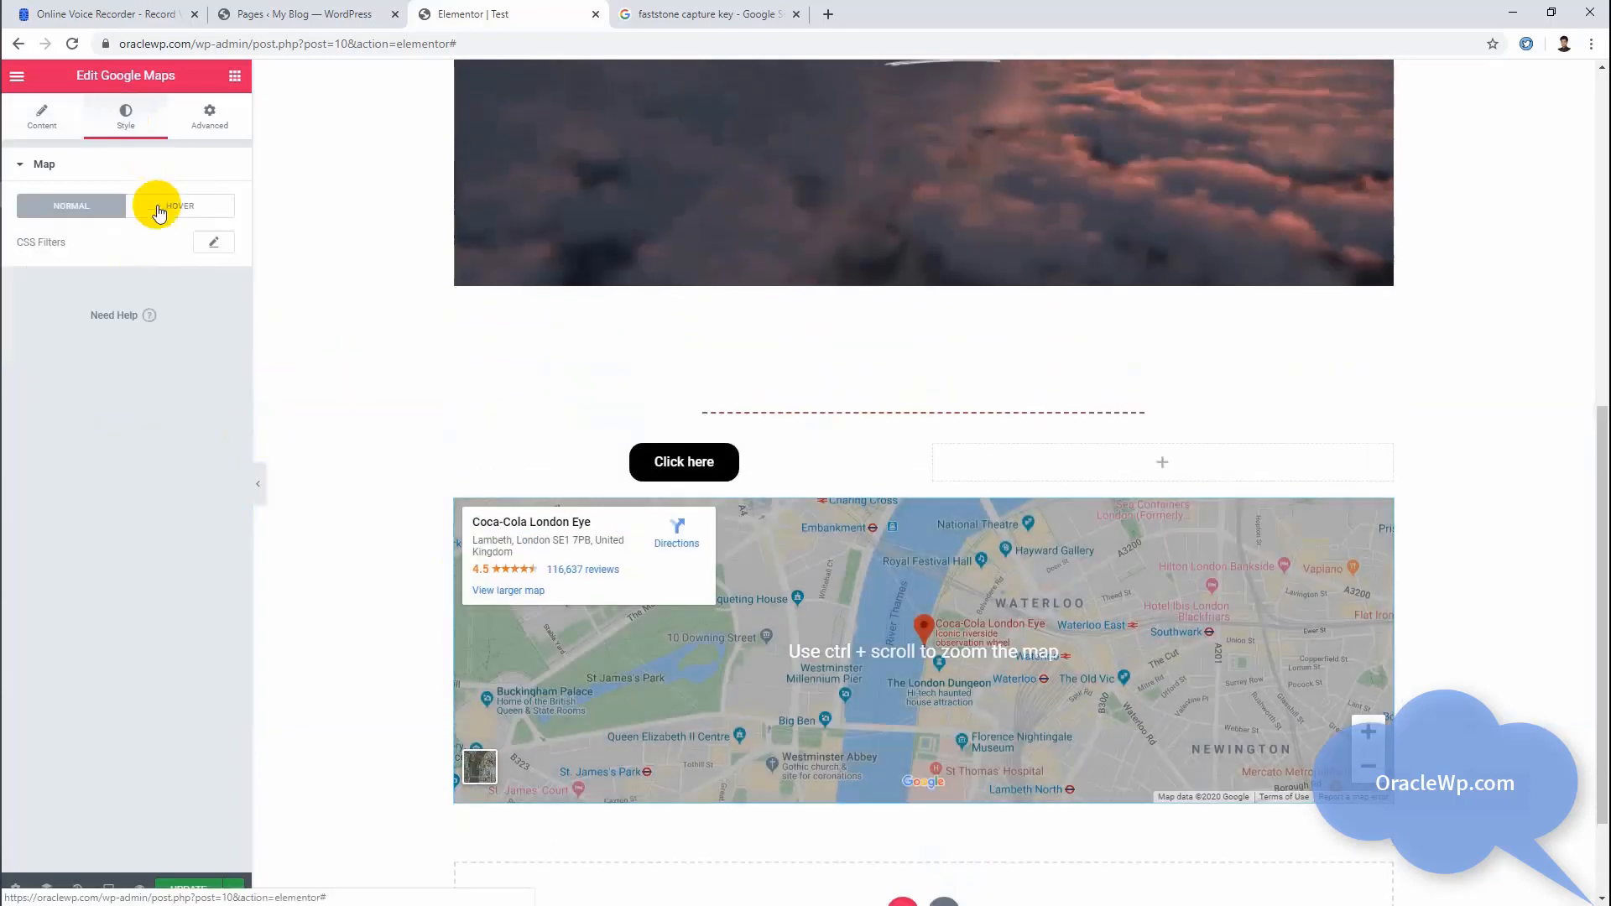
{"action": "left_click", "coordinate": [159, 210]}
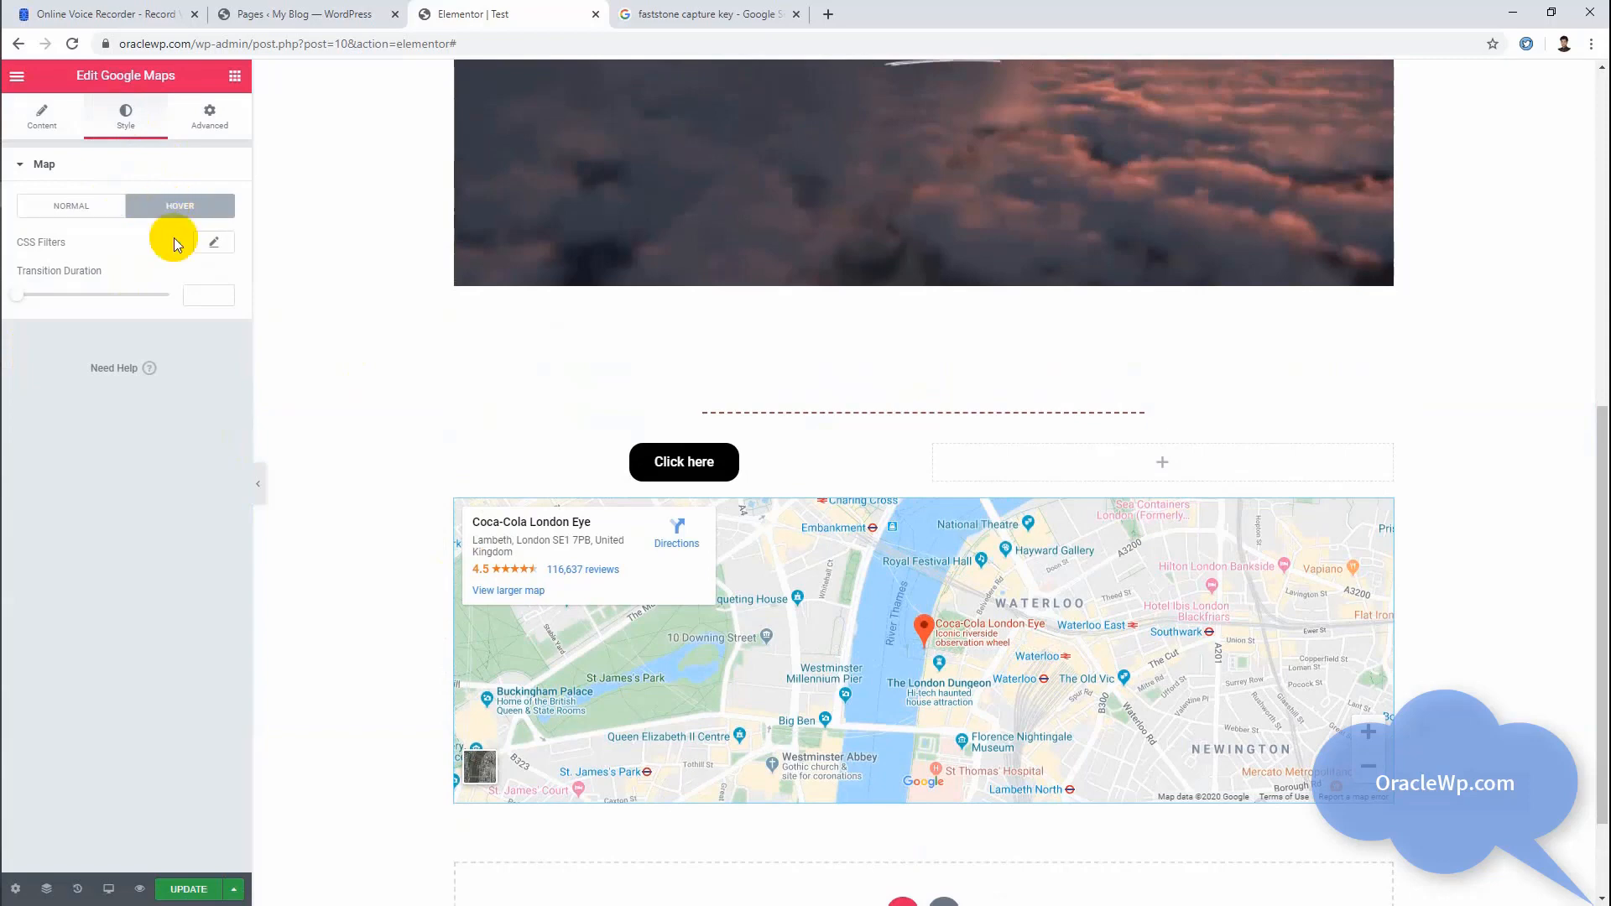
{"action": "left_click", "coordinate": [91, 205]}
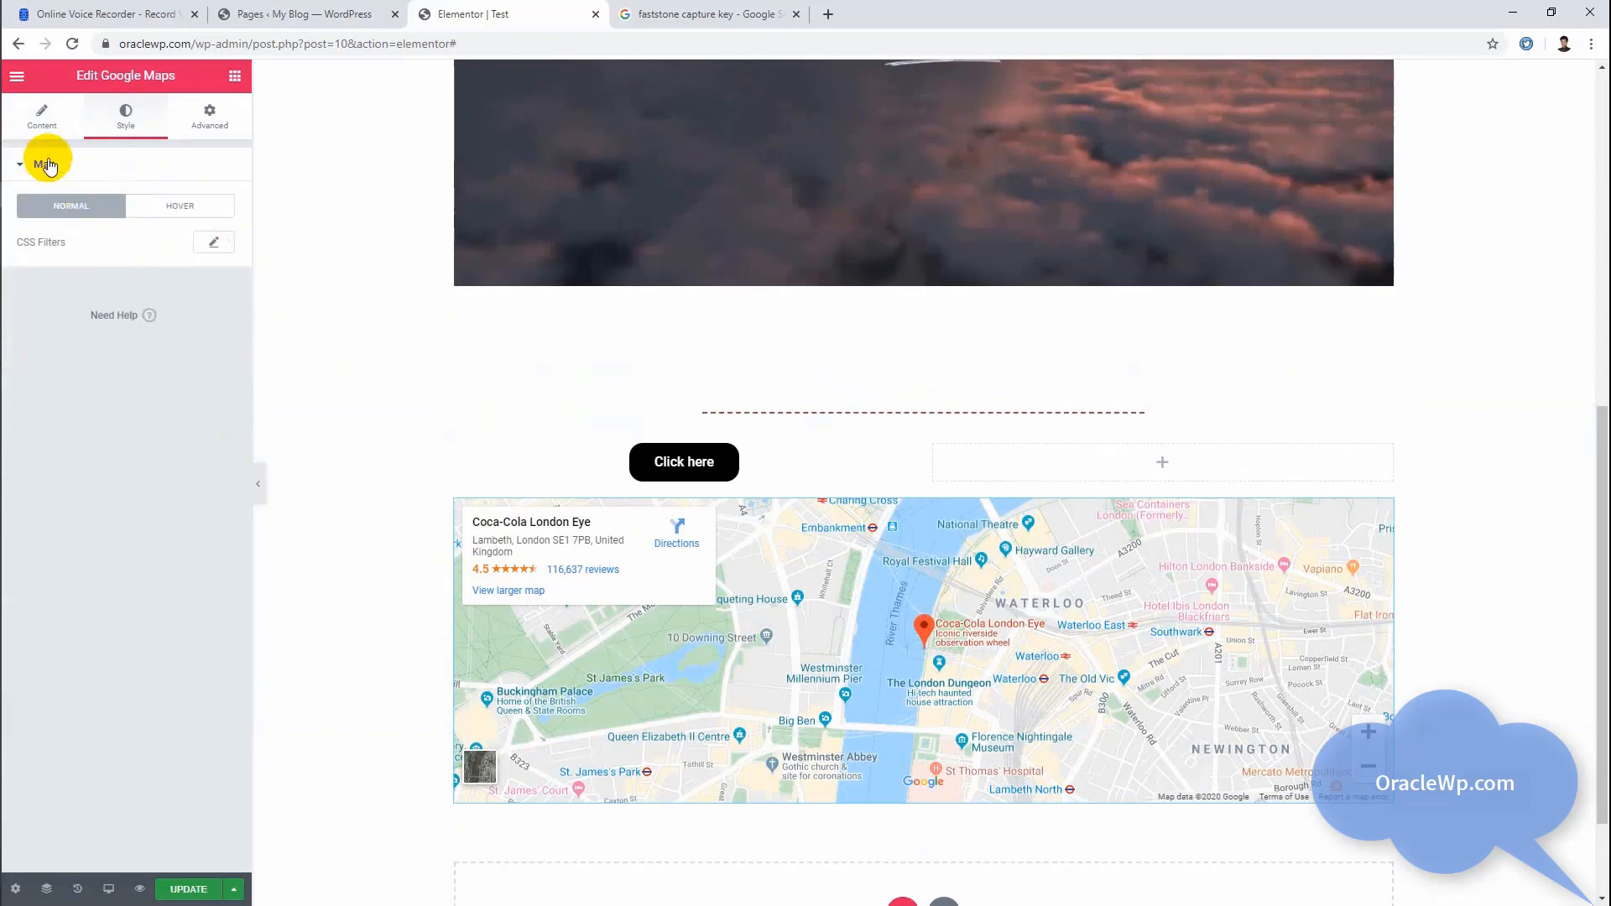
{"action": "left_click", "coordinate": [52, 112]}
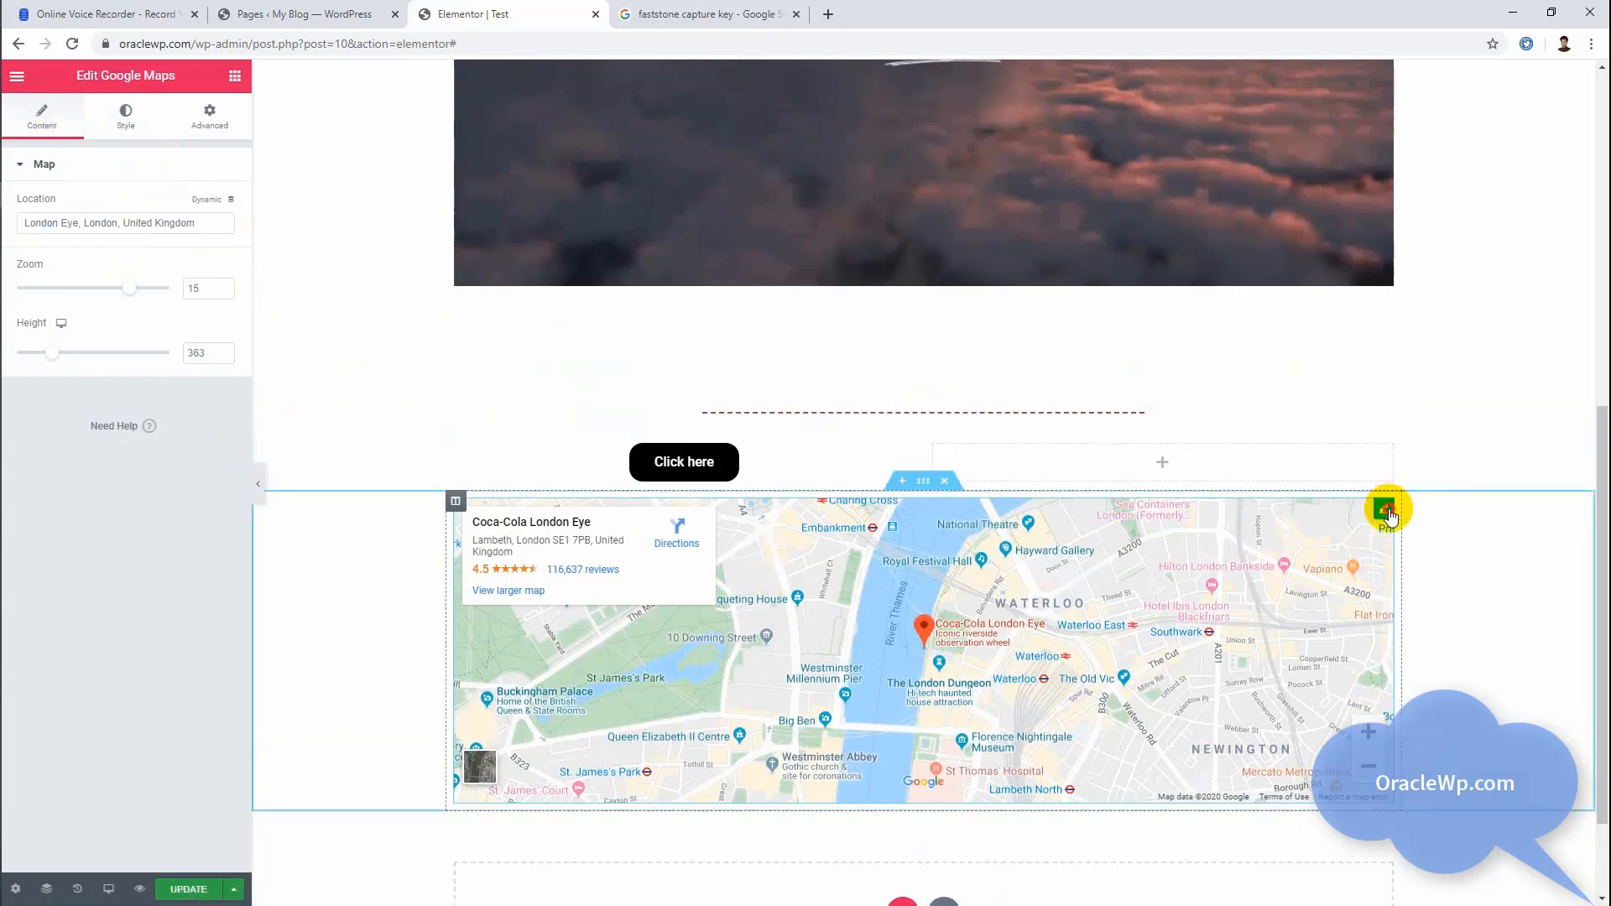
Step: Move the Google Maps widget into the empty column beside the Click here button and look over the page
{"action": "left_click_drag", "start_coordinate": [1388, 516], "coordinate": [1125, 602]}
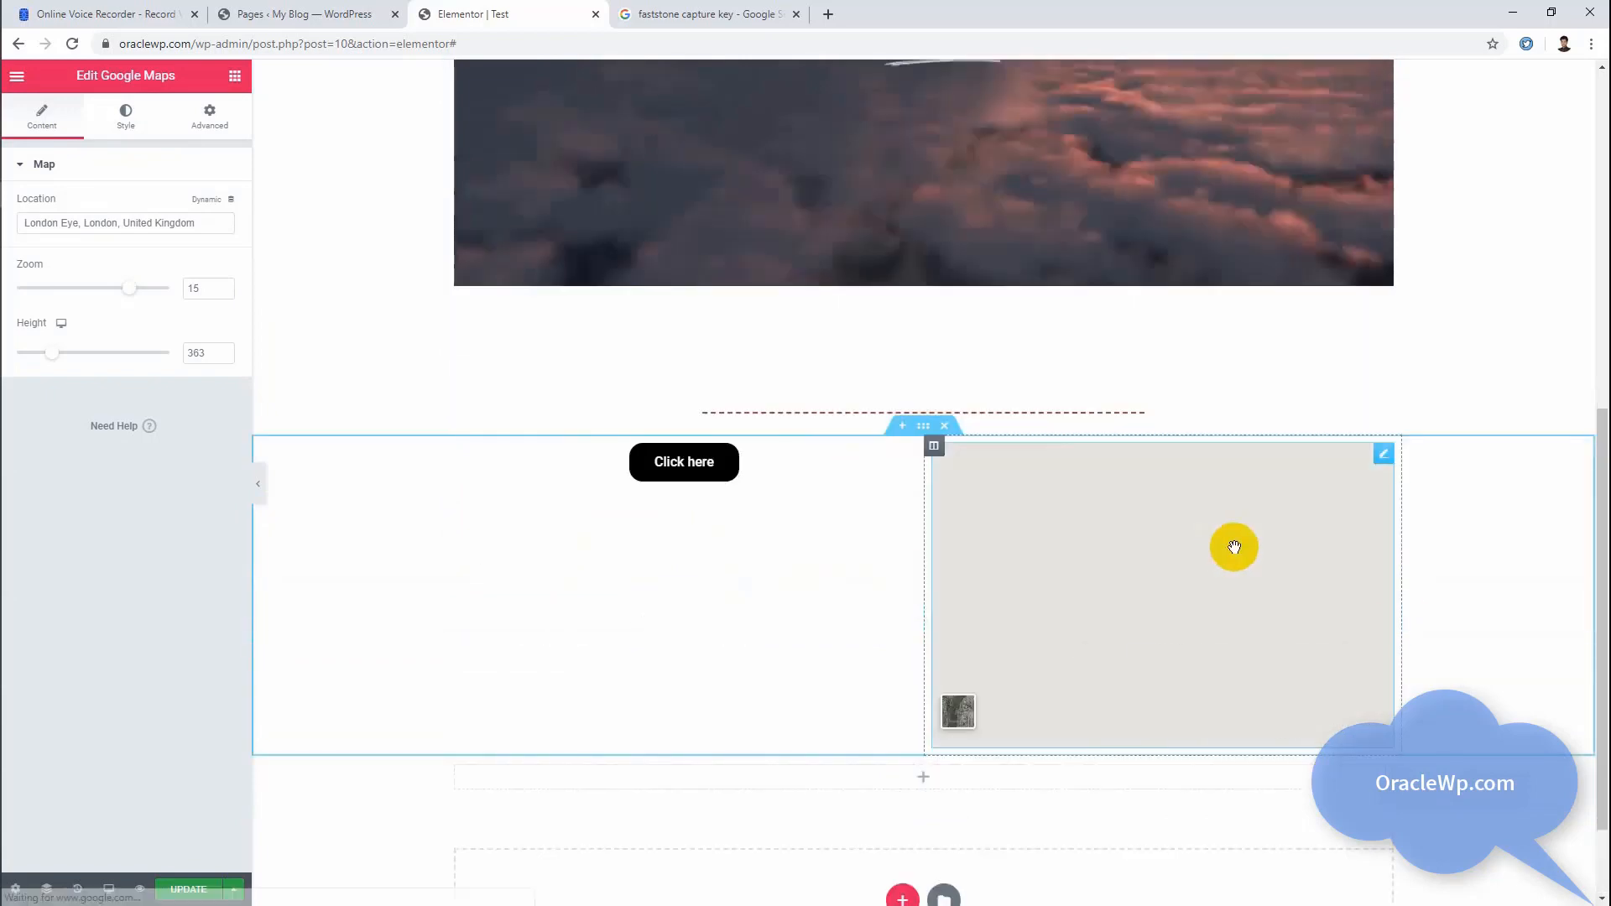
{"action": "scroll", "coordinate": [1234, 547], "scroll_direction": "down", "scroll_amount": 1}
{"action": "scroll", "coordinate": [1220, 537], "scroll_direction": "up", "scroll_amount": 8}
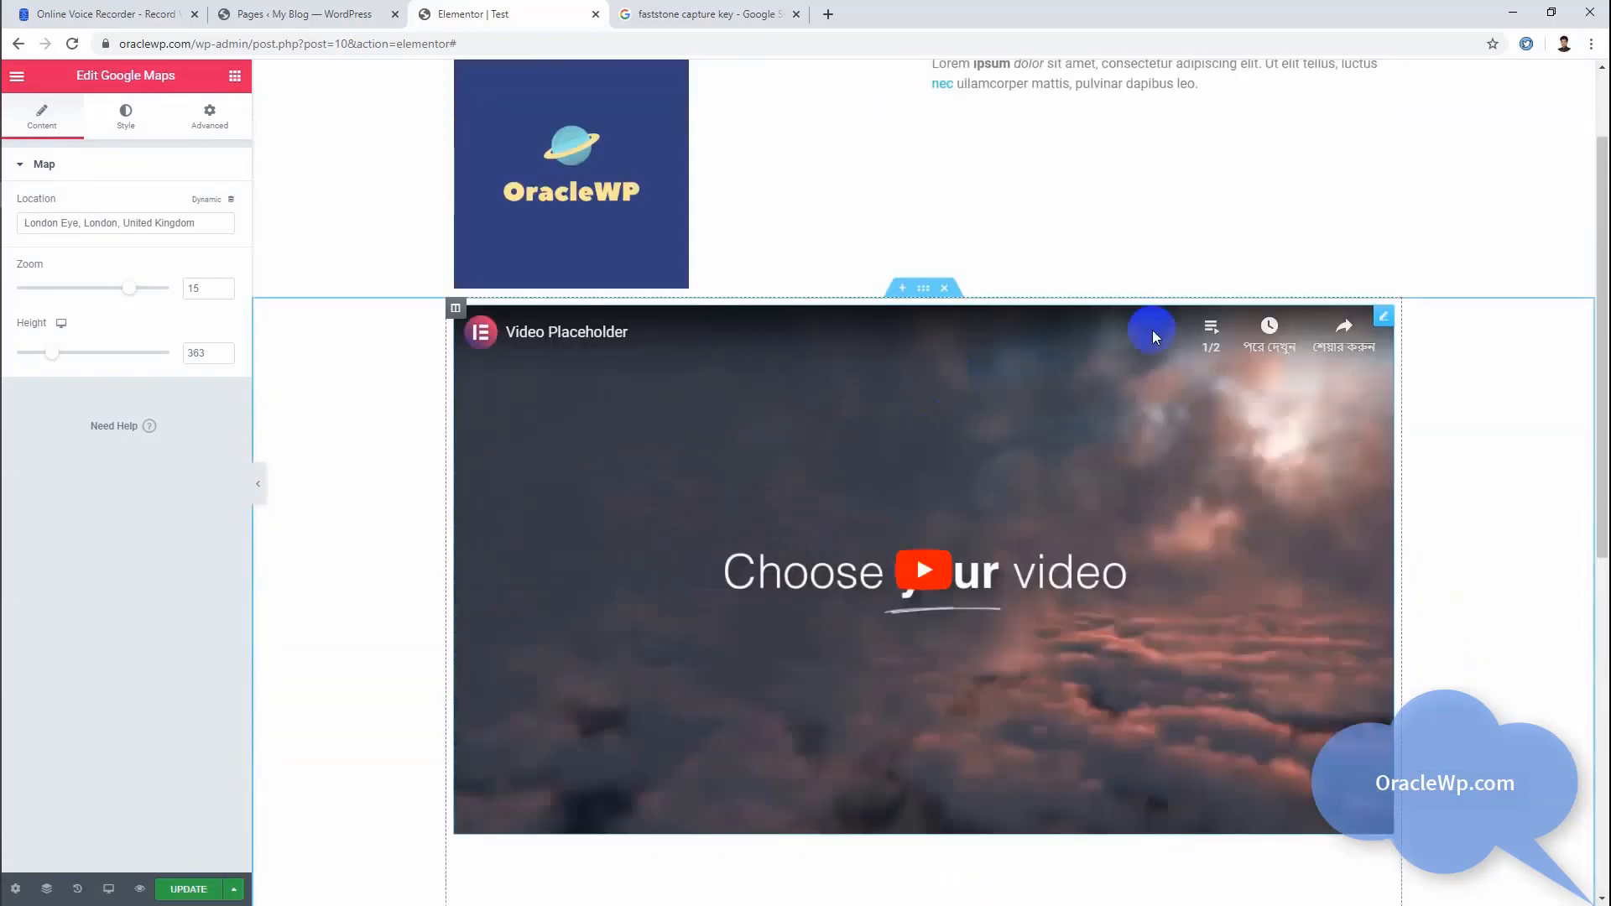
{"action": "scroll", "coordinate": [1061, 349], "scroll_direction": "down", "scroll_amount": 7}
{"action": "scroll", "coordinate": [1021, 389], "scroll_direction": "up", "scroll_amount": 4}
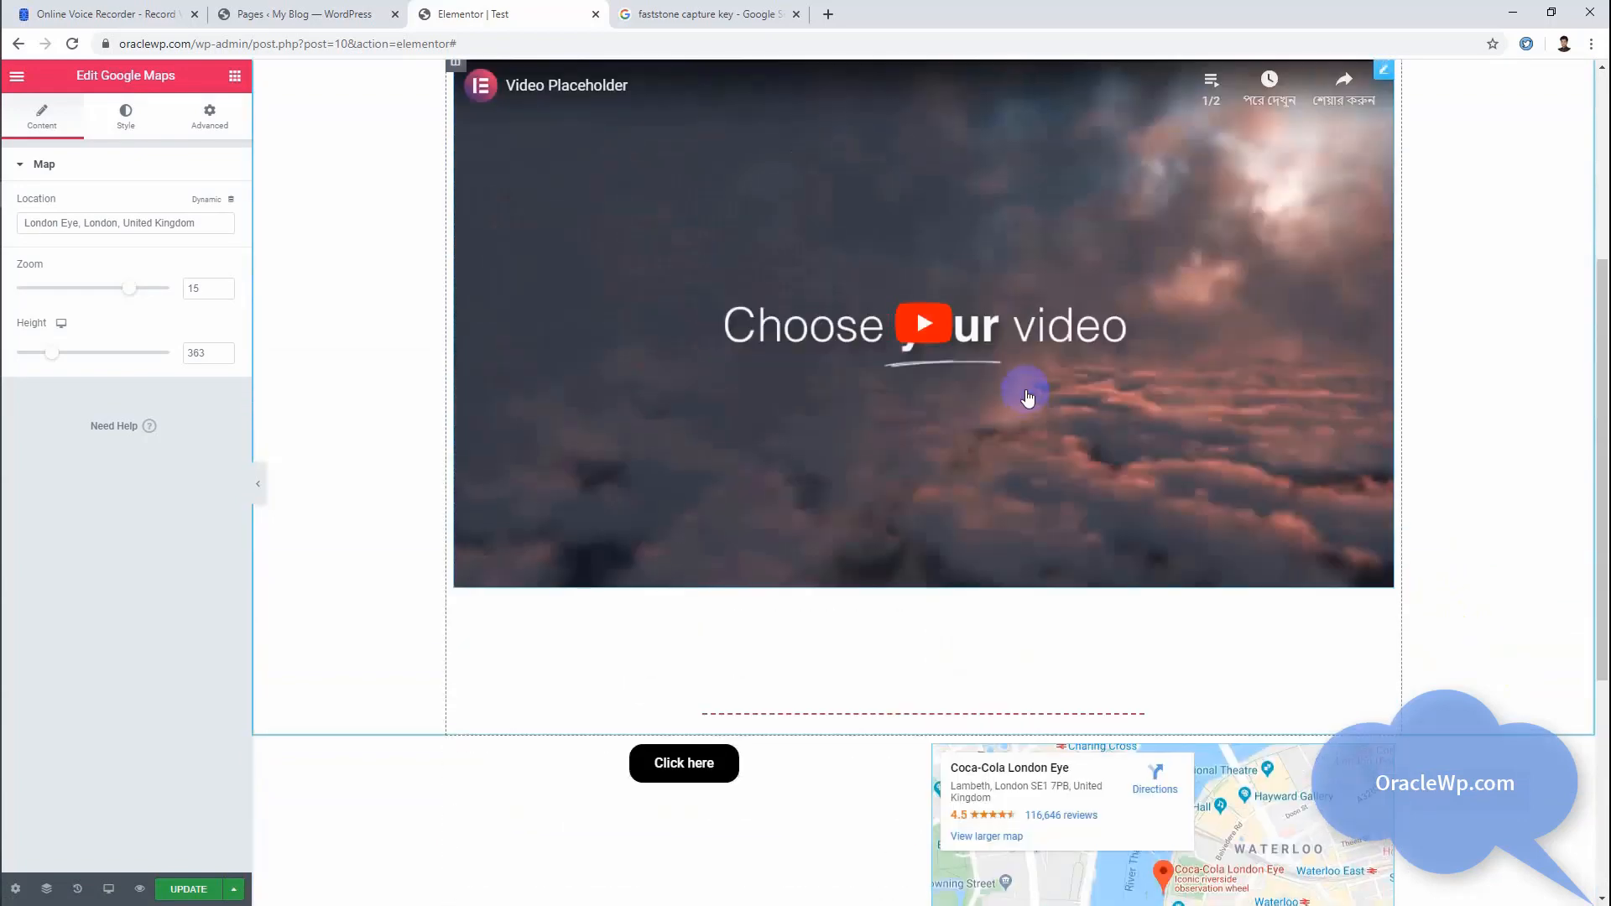
{"action": "scroll", "coordinate": [1028, 396], "scroll_direction": "up", "scroll_amount": 4}
{"action": "scroll", "coordinate": [823, 295], "scroll_direction": "down", "scroll_amount": 9}
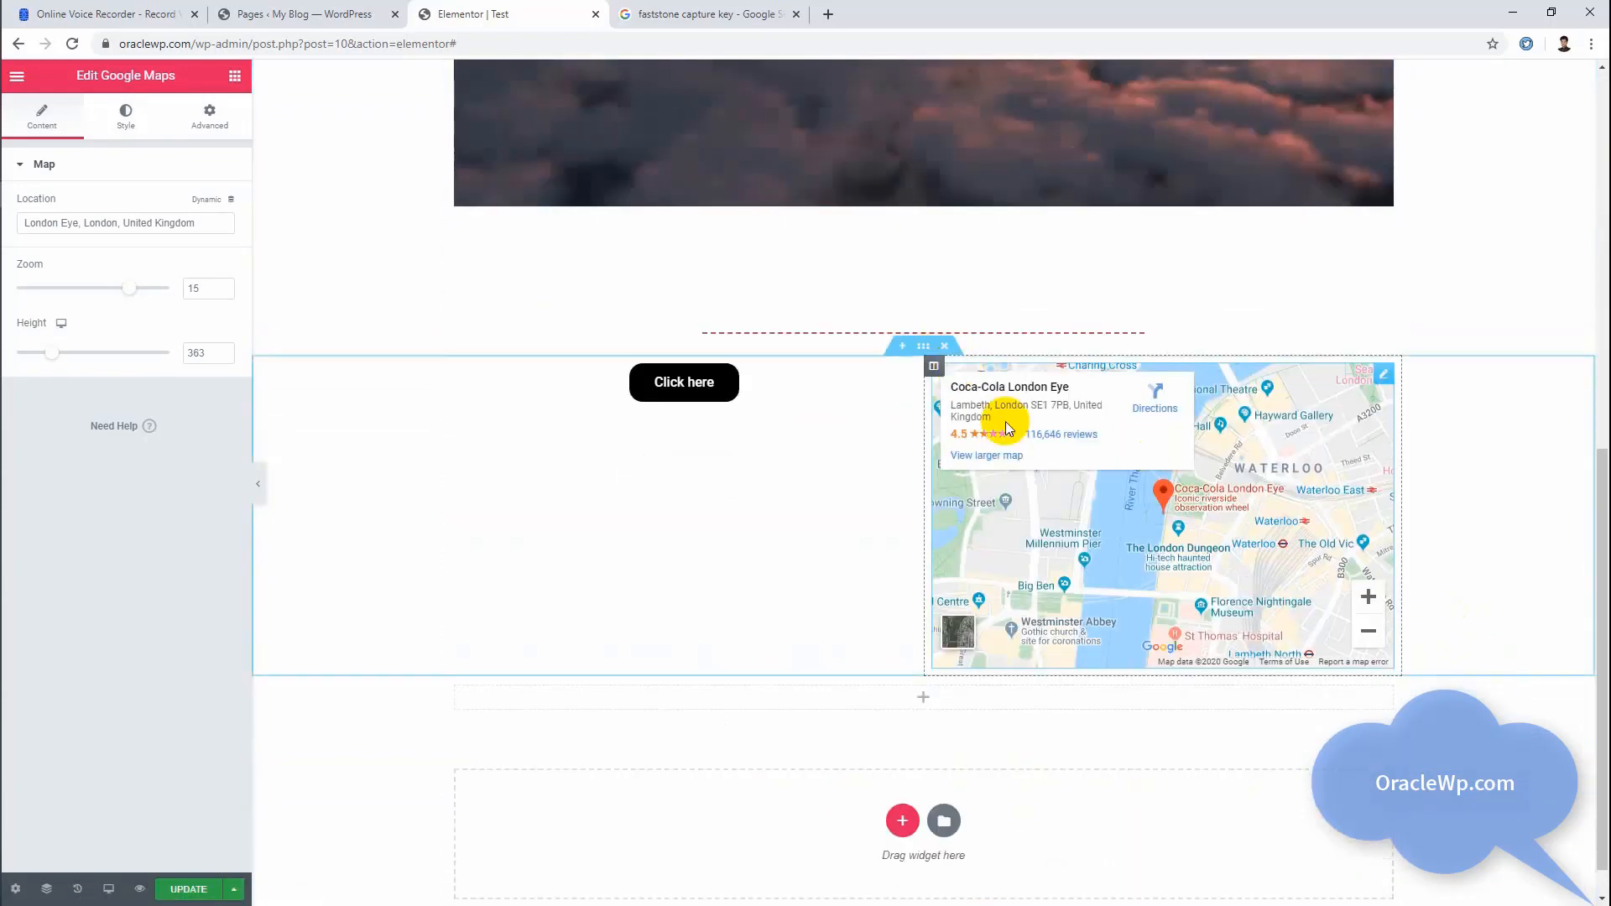
{"action": "scroll", "coordinate": [1011, 421], "scroll_direction": "up", "scroll_amount": 8}
{"action": "scroll", "coordinate": [1022, 425], "scroll_direction": "down", "scroll_amount": 8}
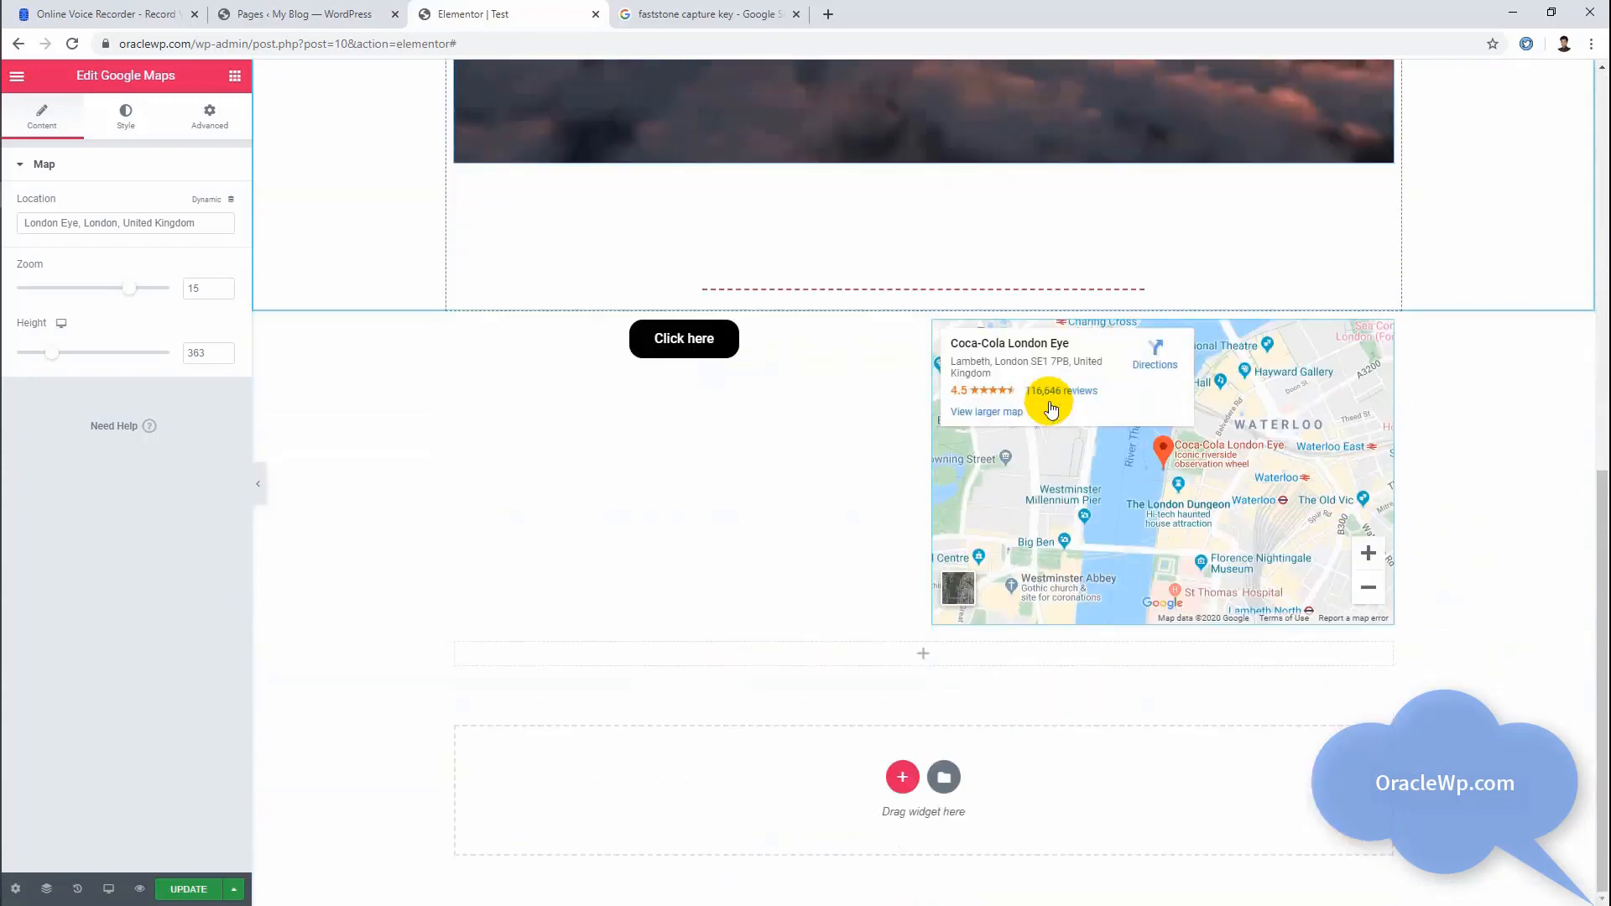
Step: Move the Click here button from the column beside the map to directly beneath the OracleWP logo
{"action": "scroll", "coordinate": [1043, 396], "scroll_direction": "up", "scroll_amount": 1}
{"action": "scroll", "coordinate": [1043, 403], "scroll_direction": "down", "scroll_amount": 1}
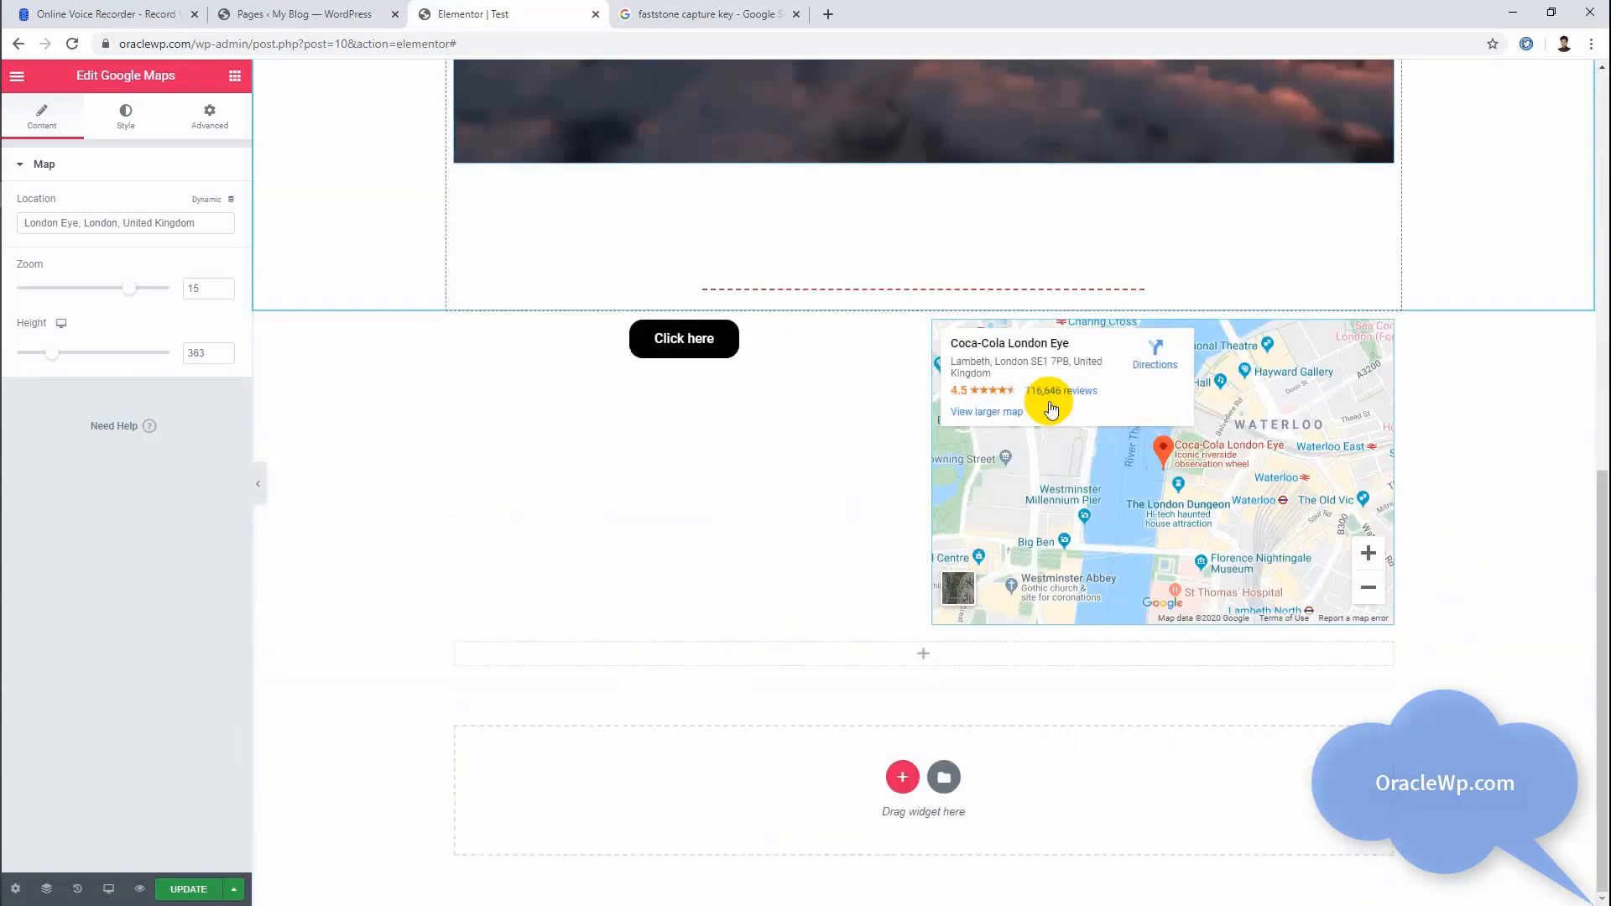
{"action": "left_click", "coordinate": [753, 350]}
{"action": "scroll", "coordinate": [1336, 515], "scroll_direction": "up", "scroll_amount": 9}
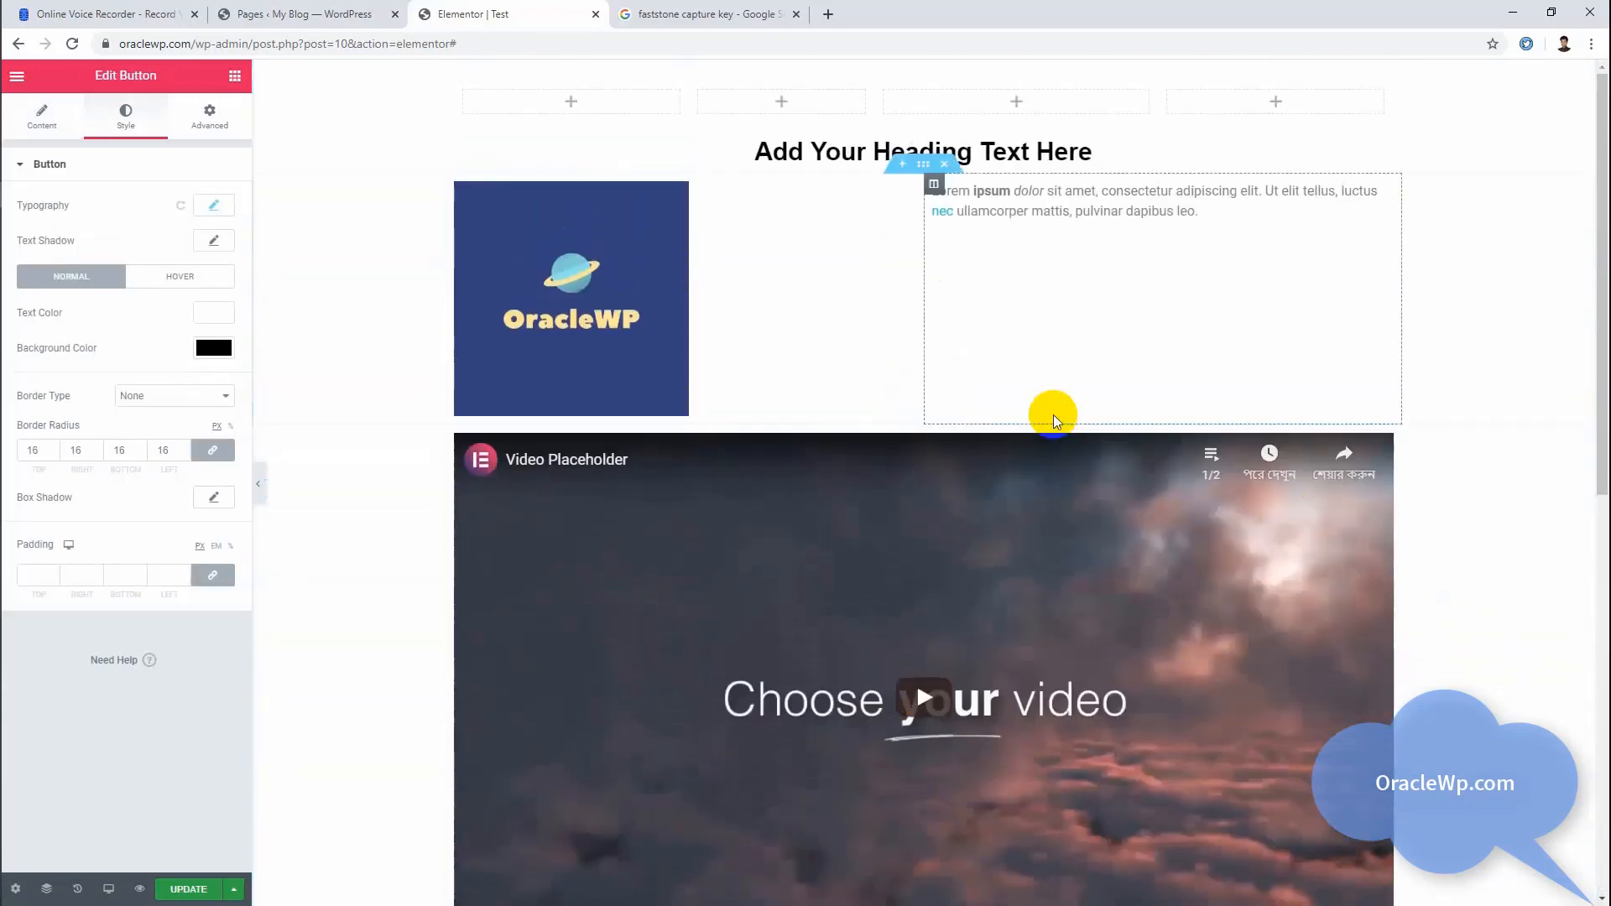
{"action": "scroll", "coordinate": [1062, 399], "scroll_direction": "down", "scroll_amount": 5}
{"action": "scroll", "coordinate": [1068, 381], "scroll_direction": "down", "scroll_amount": 4}
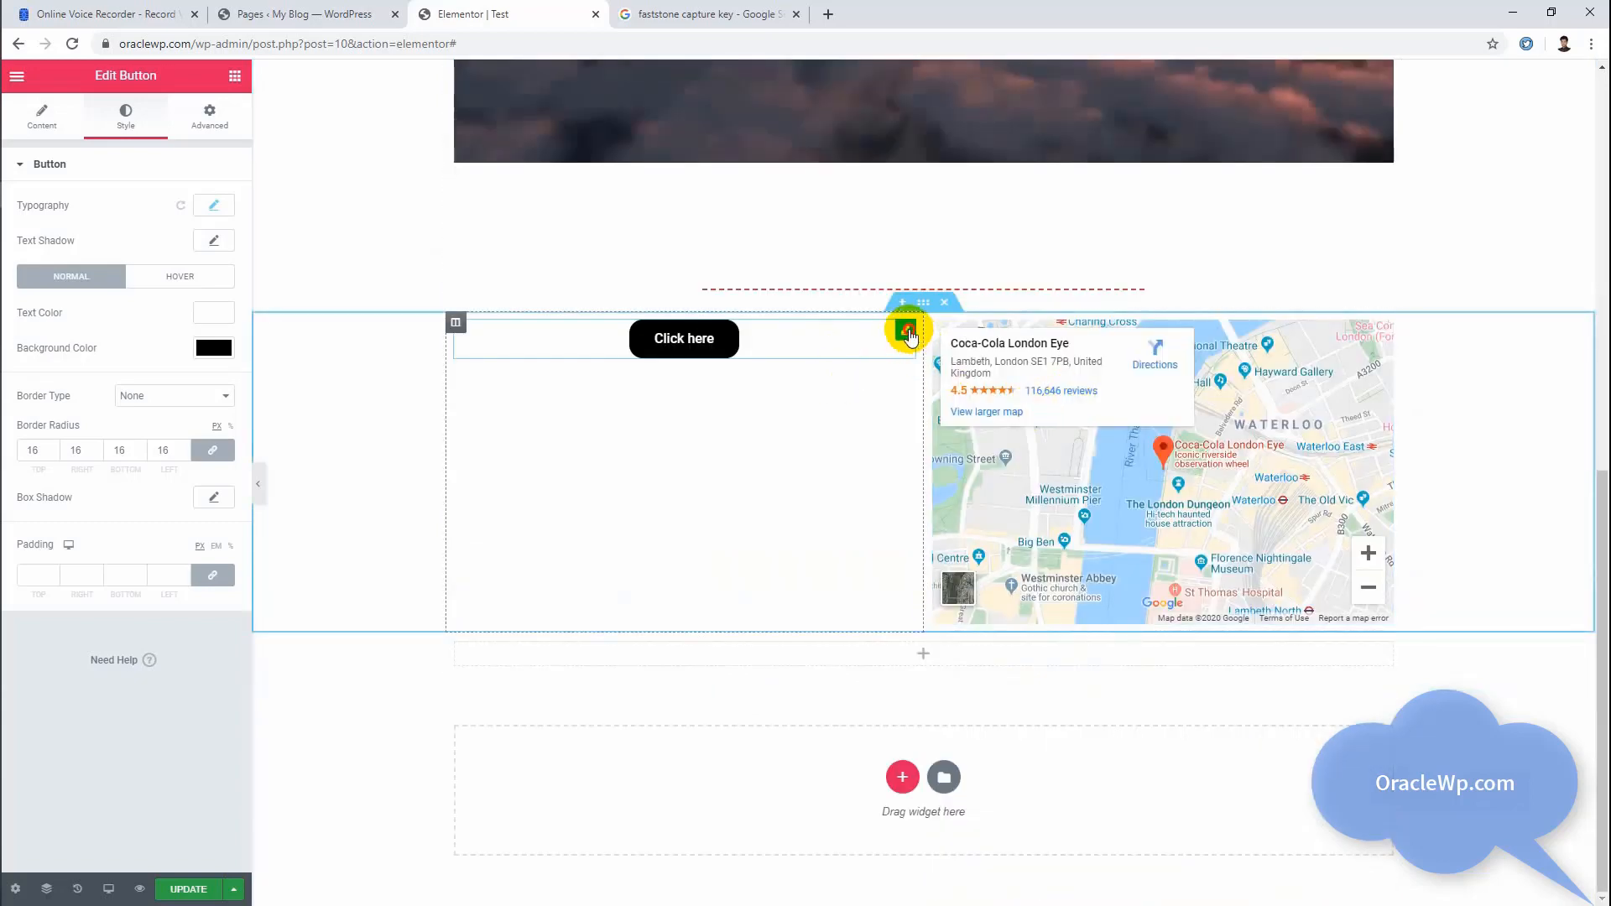
{"action": "left_click_drag", "start_coordinate": [909, 334], "coordinate": [671, 385]}
Step: Center-align the OracleWP logo image within its column
{"action": "scroll", "coordinate": [1485, 439], "scroll_direction": "up", "scroll_amount": 9}
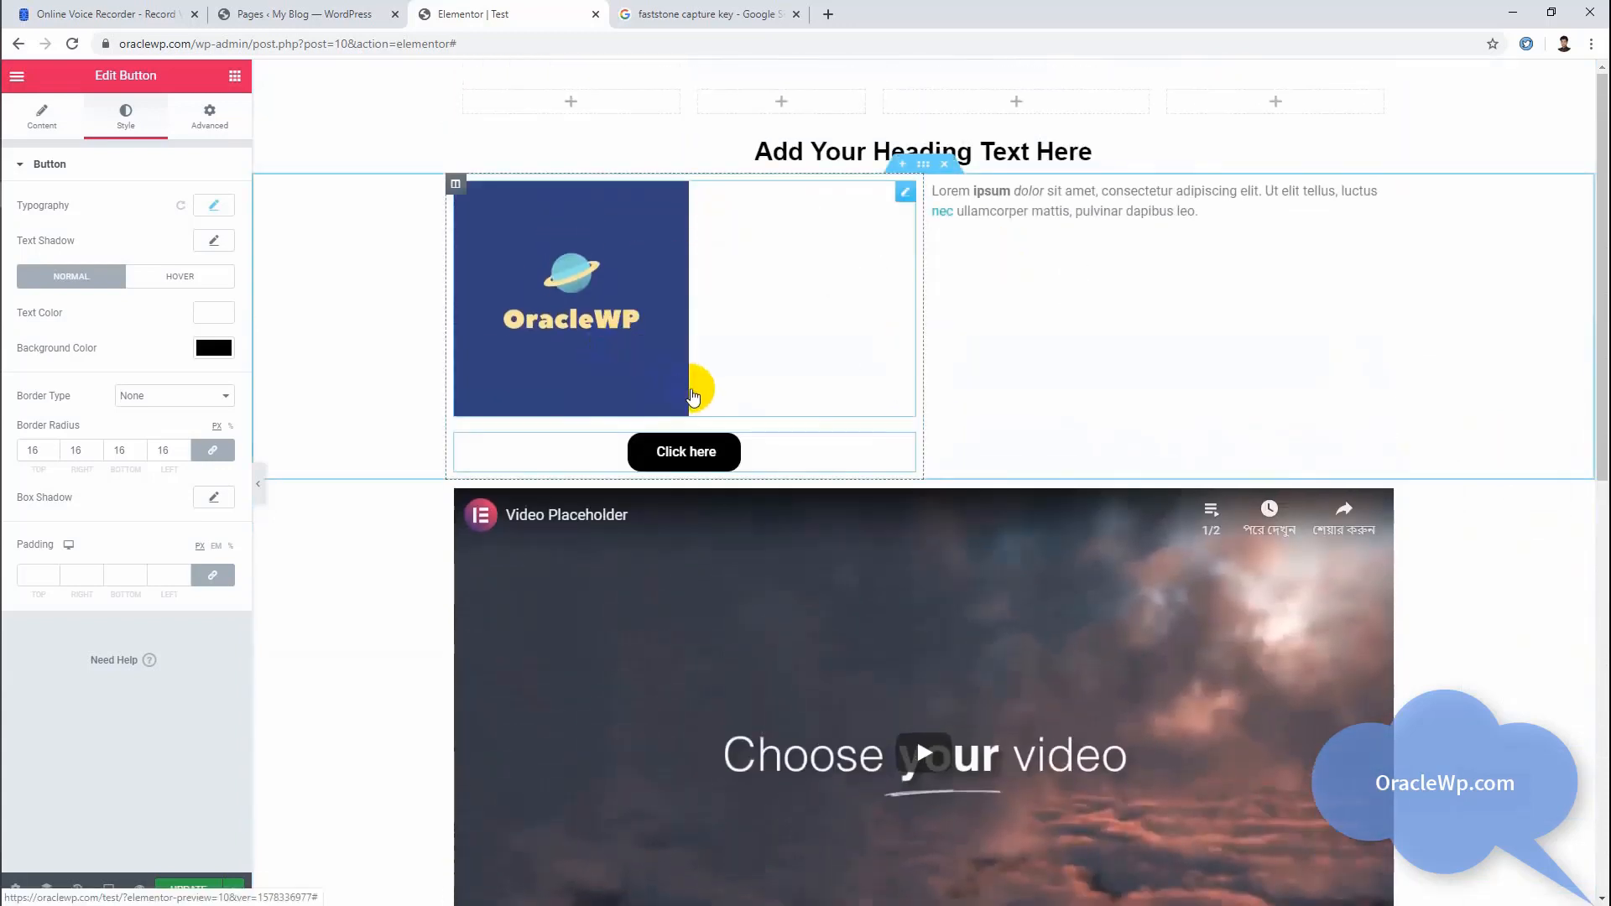
{"action": "left_click", "coordinate": [625, 266]}
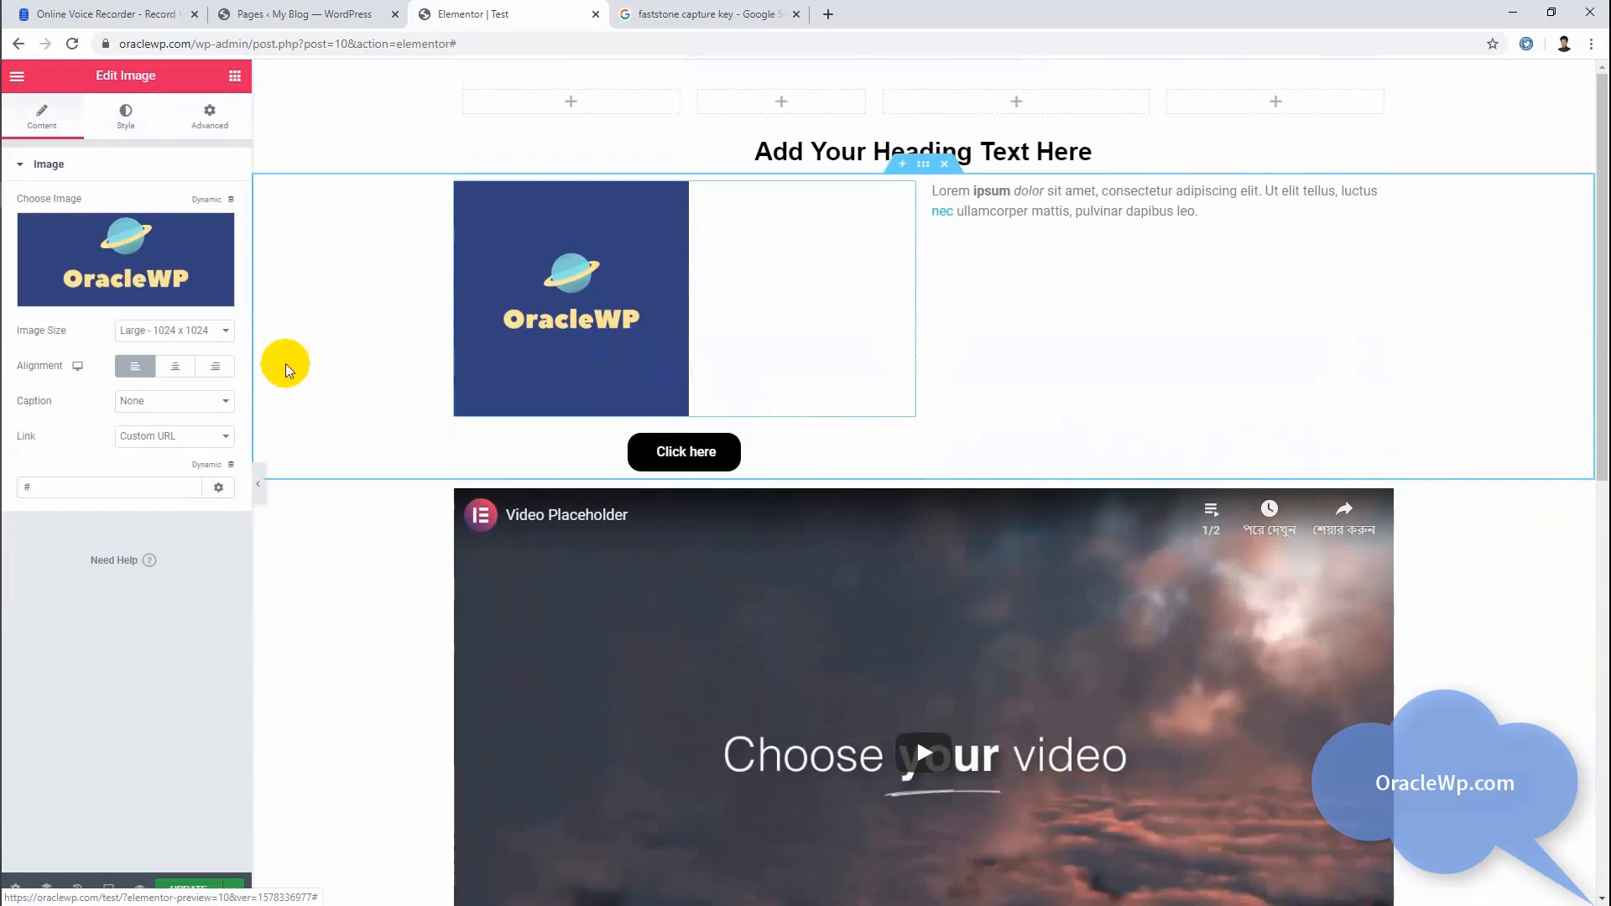
{"action": "left_click", "coordinate": [174, 366]}
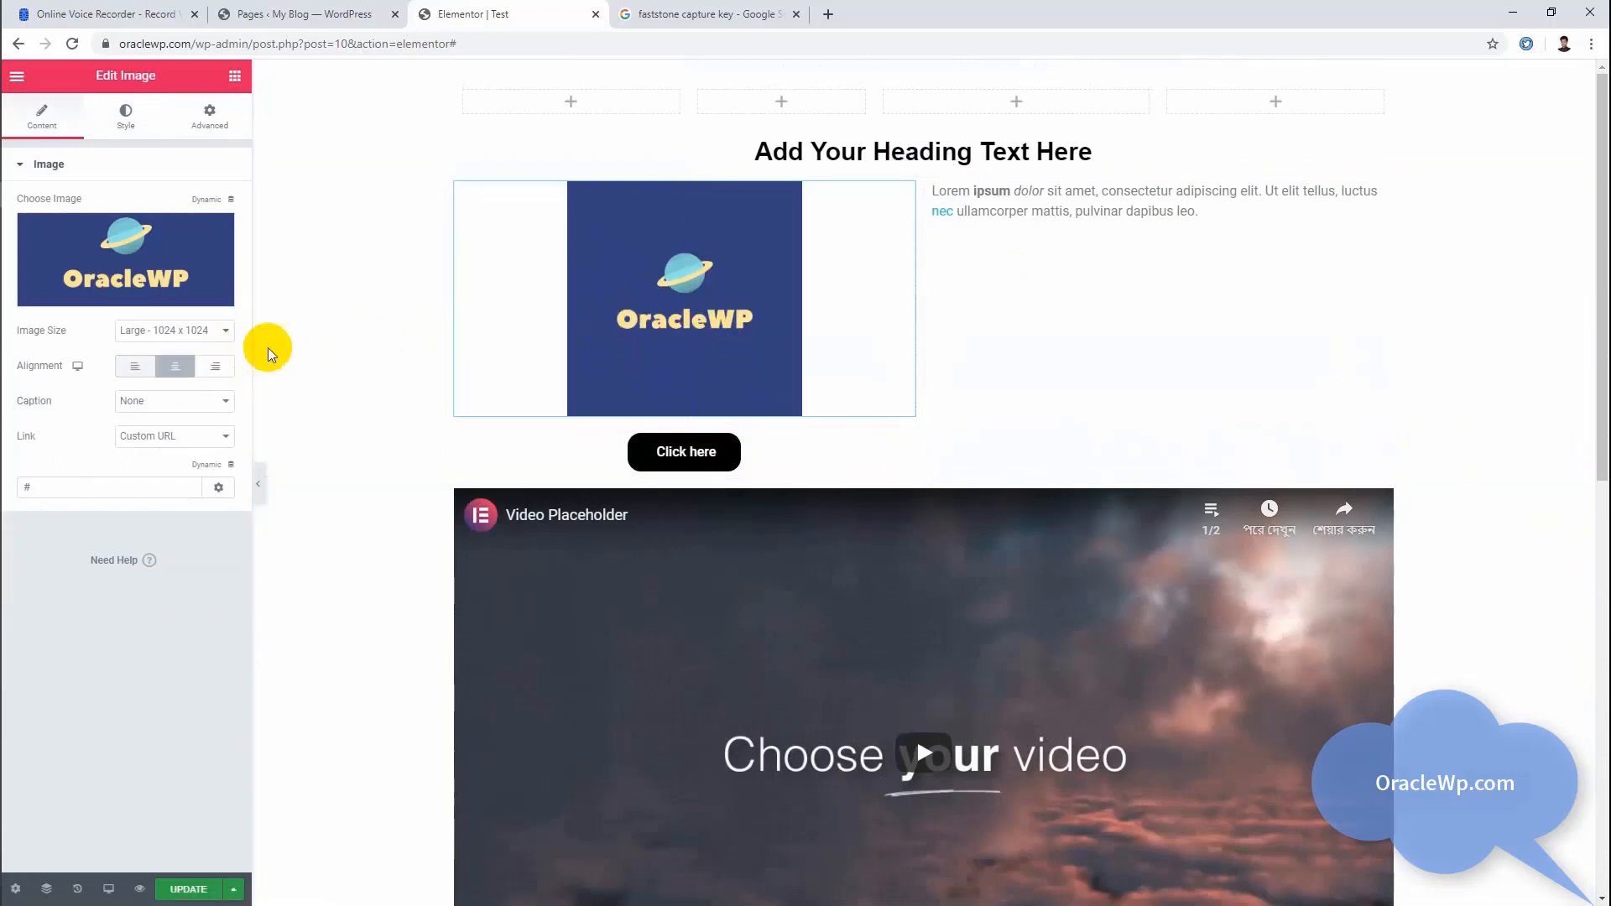
Step: Add an Icon widget to the empty column beside the map and move it above the map
{"action": "scroll", "coordinate": [923, 316], "scroll_direction": "down", "scroll_amount": 10}
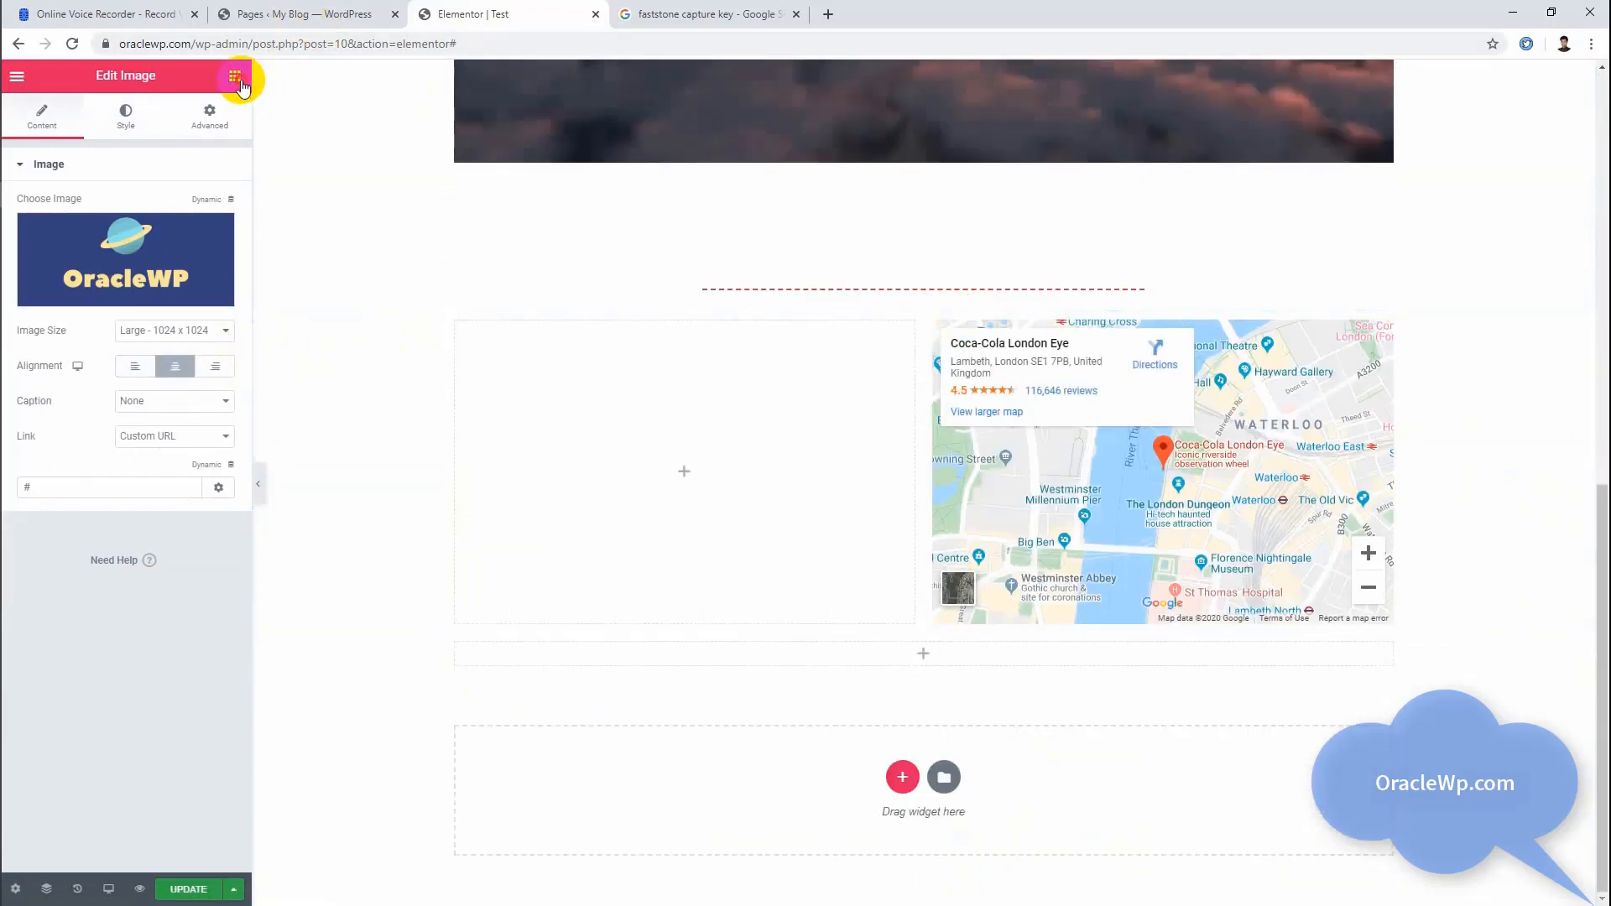
{"action": "left_click", "coordinate": [235, 77]}
{"action": "scroll", "coordinate": [243, 420], "scroll_direction": "down", "scroll_amount": 1}
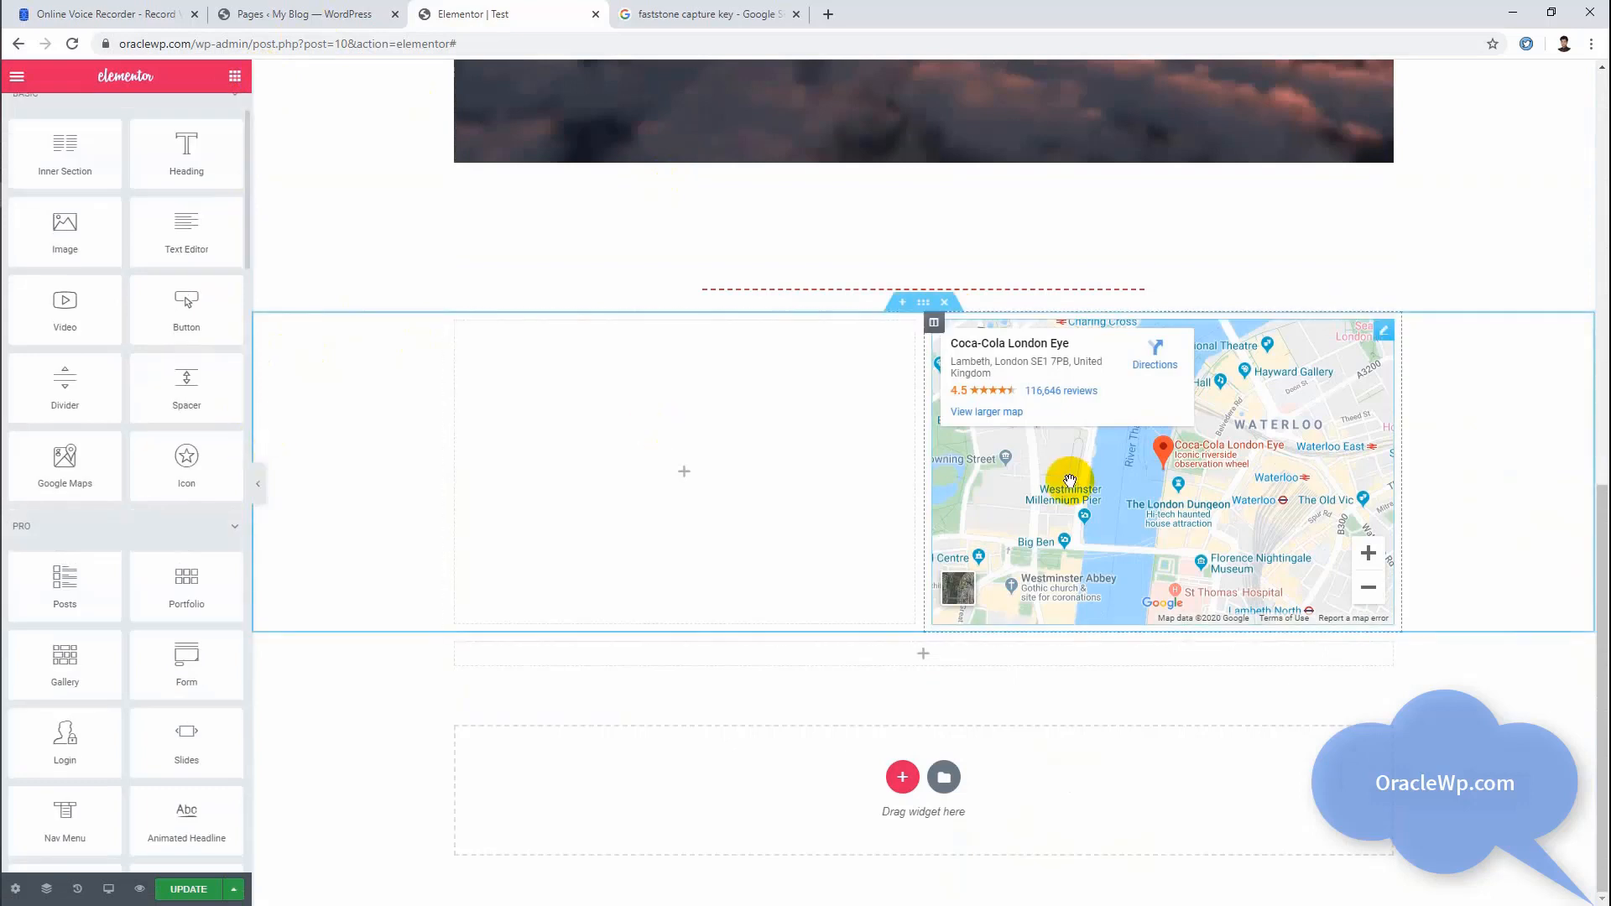
{"action": "left_click_drag", "start_coordinate": [201, 454], "coordinate": [657, 468]}
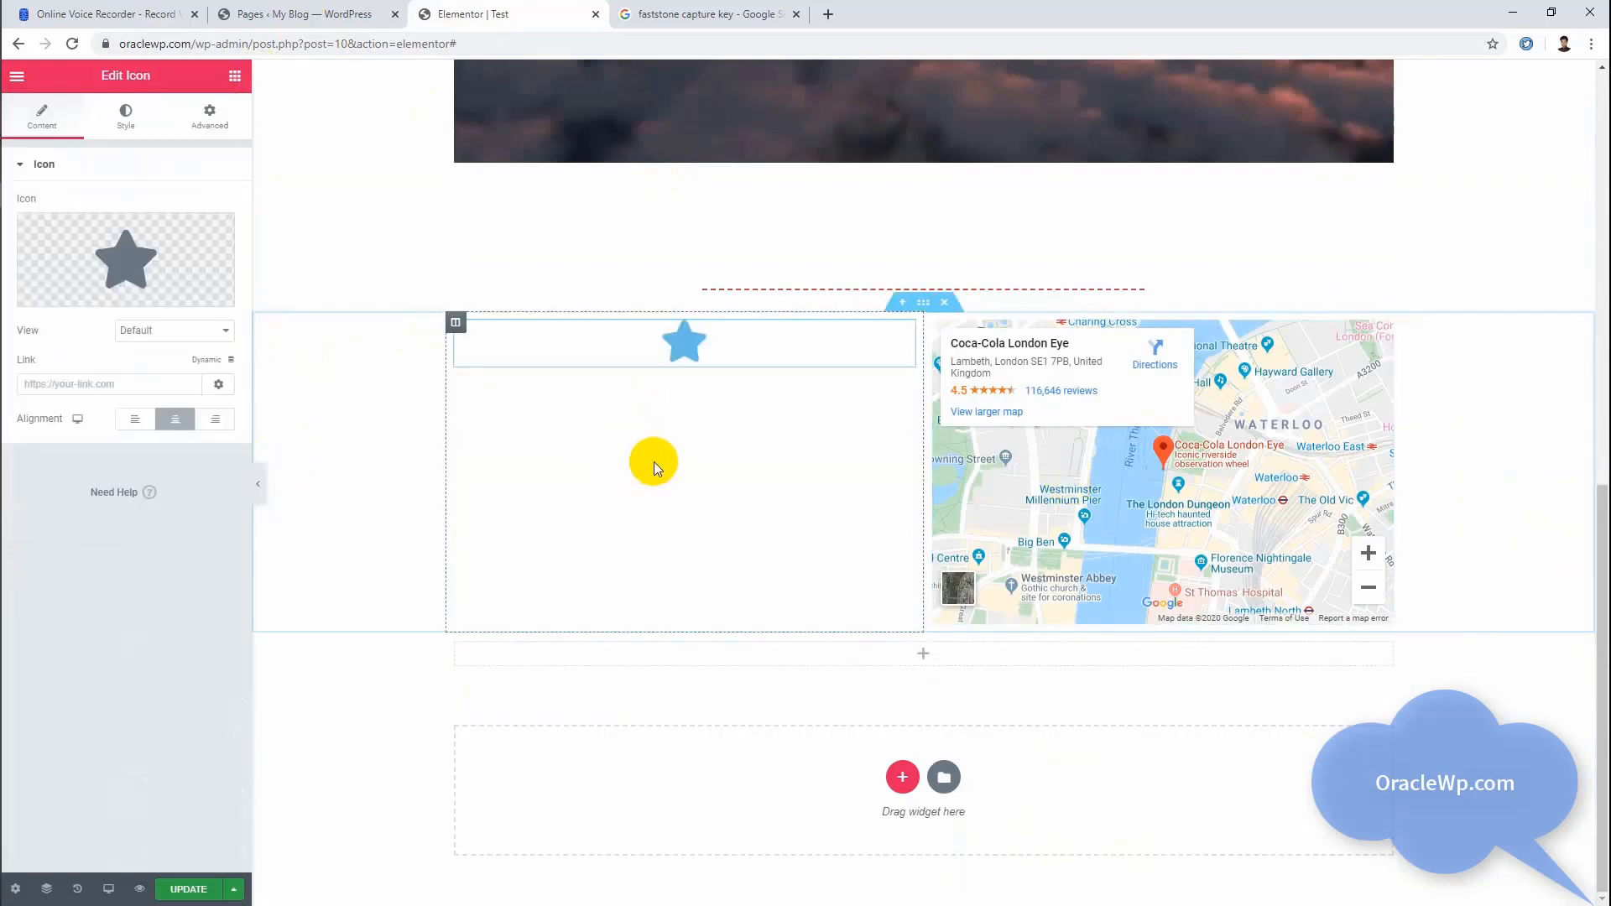
{"action": "left_click_drag", "start_coordinate": [708, 351], "coordinate": [1082, 340]}
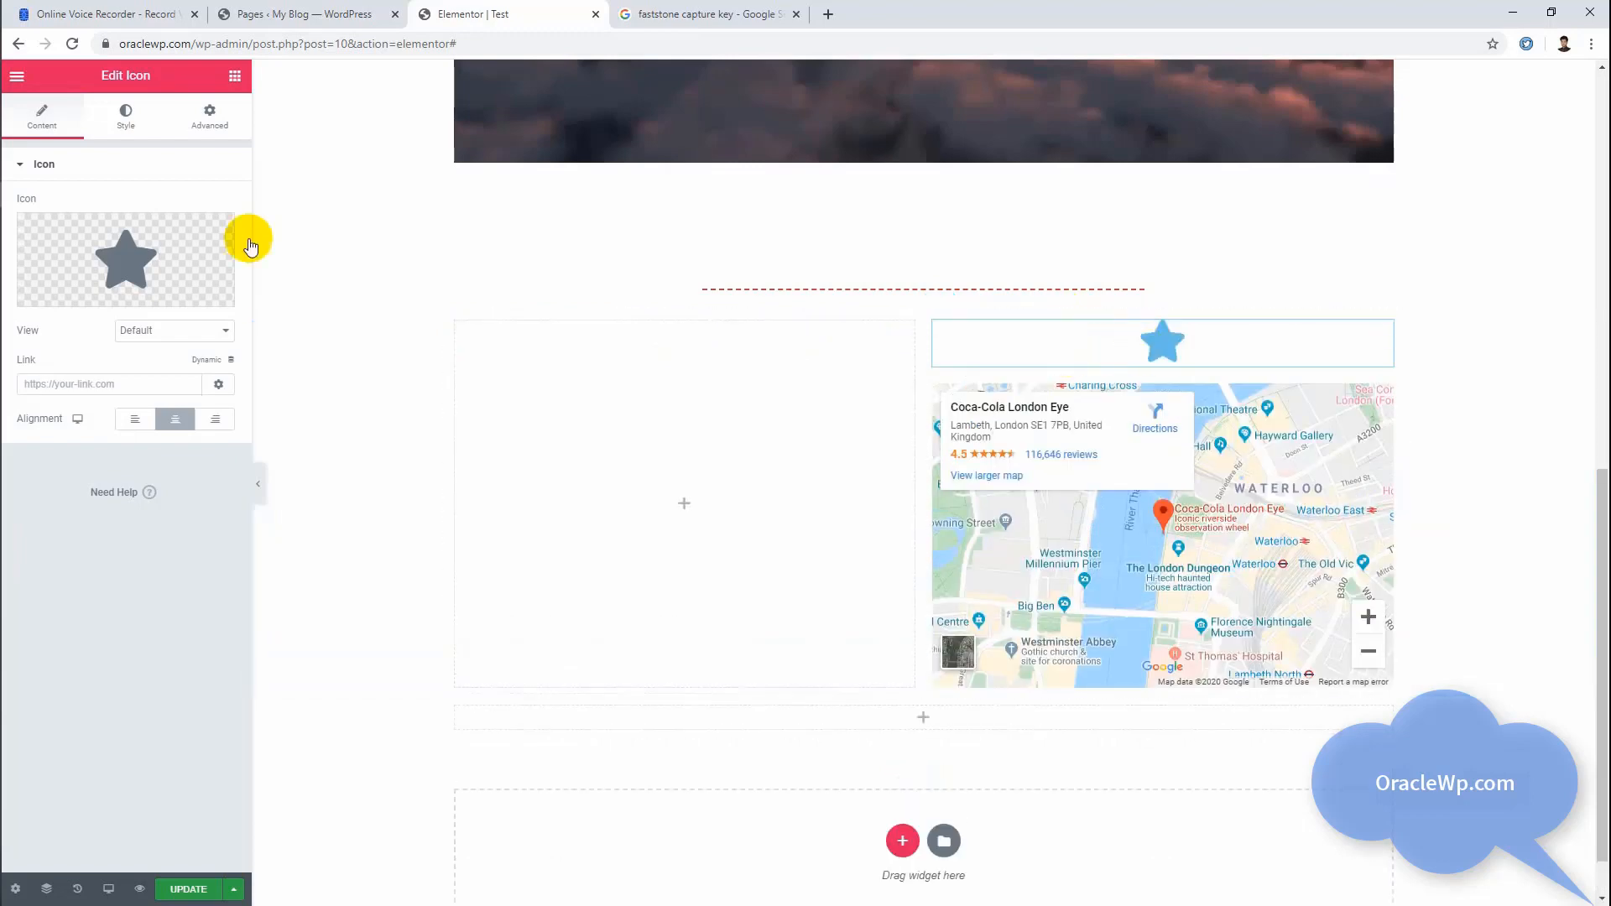
Step: Browse the icon library for the new icon, checking the All Icons, Font Awesome Regular and Font Awesome Solid sets
{"action": "left_click", "coordinate": [128, 261]}
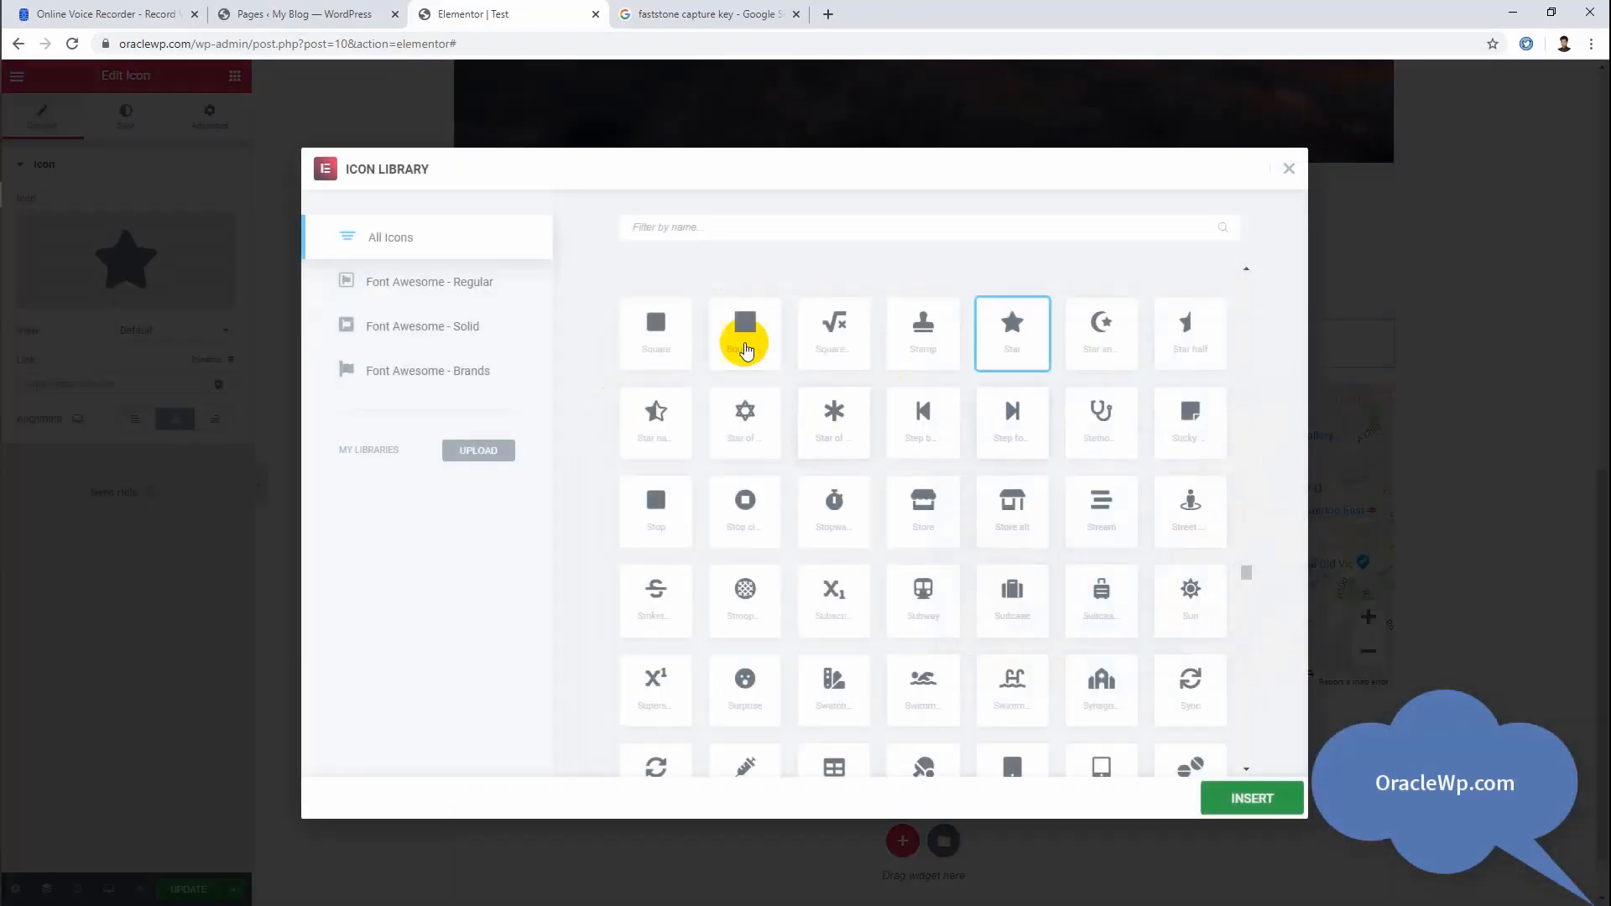
{"action": "scroll", "coordinate": [777, 364], "scroll_direction": "down", "scroll_amount": 20}
{"action": "scroll", "coordinate": [780, 372], "scroll_direction": "down", "scroll_amount": 15}
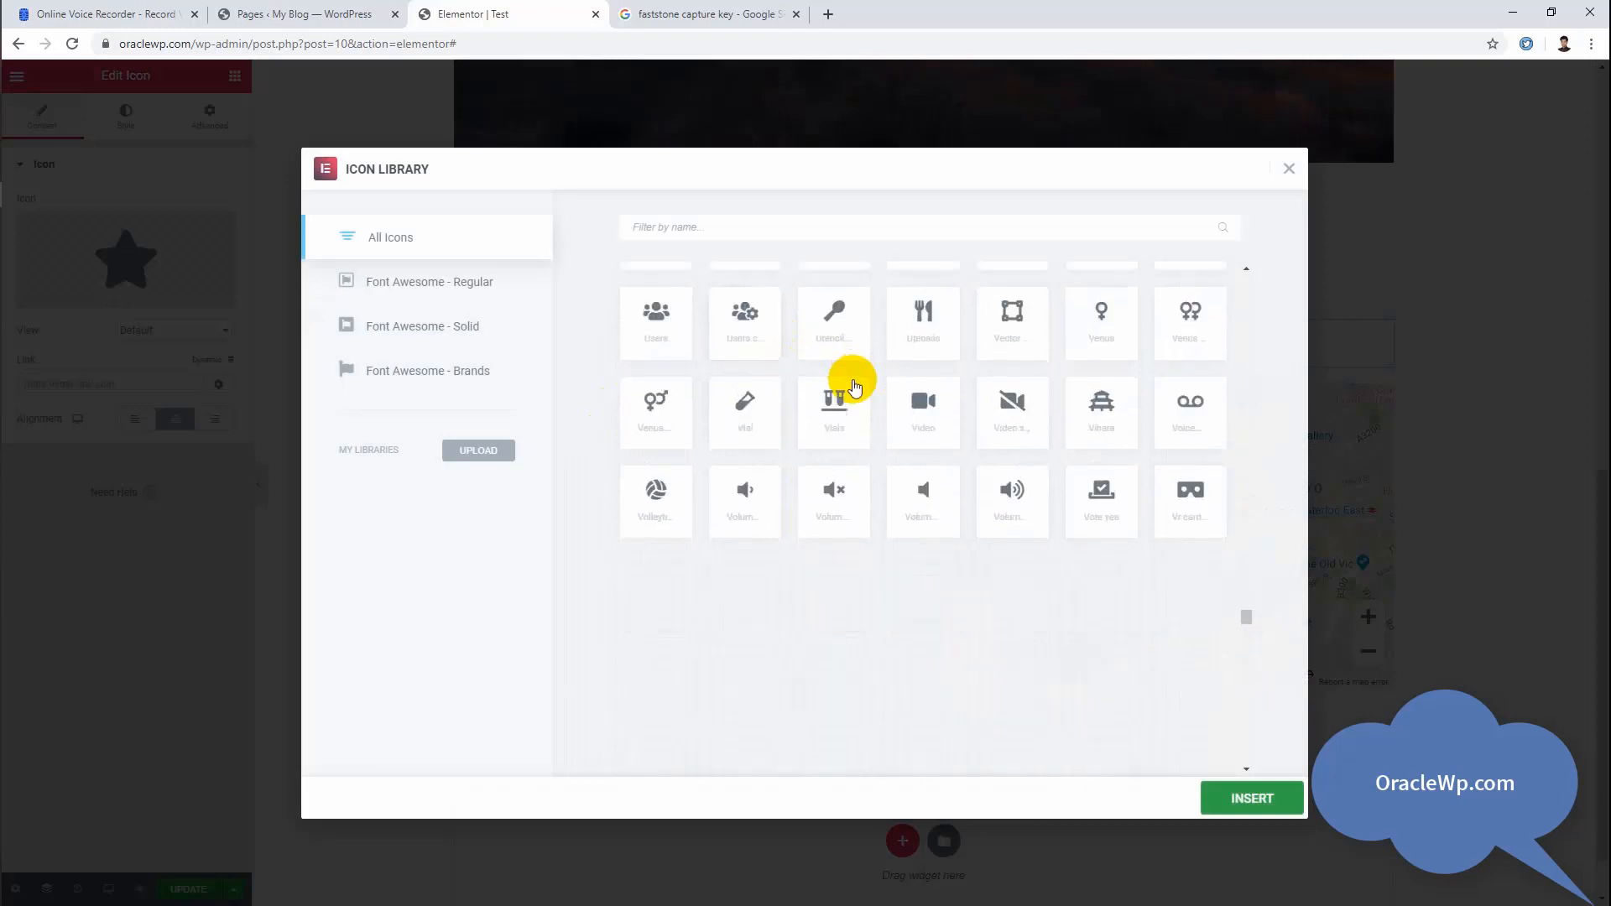
{"action": "scroll", "coordinate": [862, 464], "scroll_direction": "up", "scroll_amount": 5}
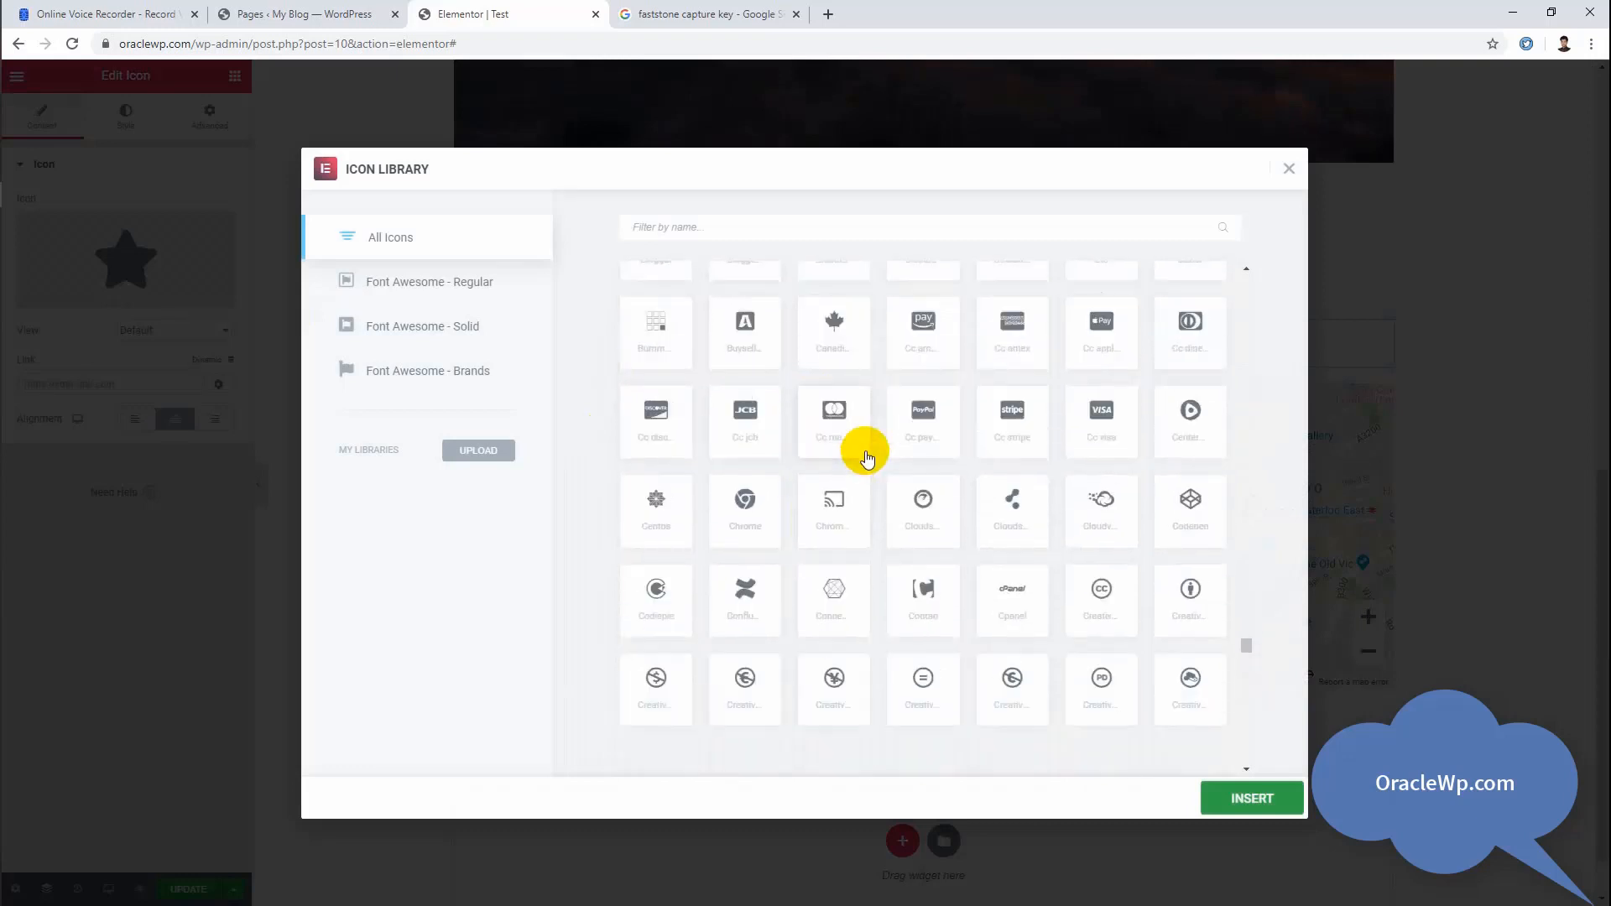
{"action": "scroll", "coordinate": [866, 456], "scroll_direction": "up", "scroll_amount": 10}
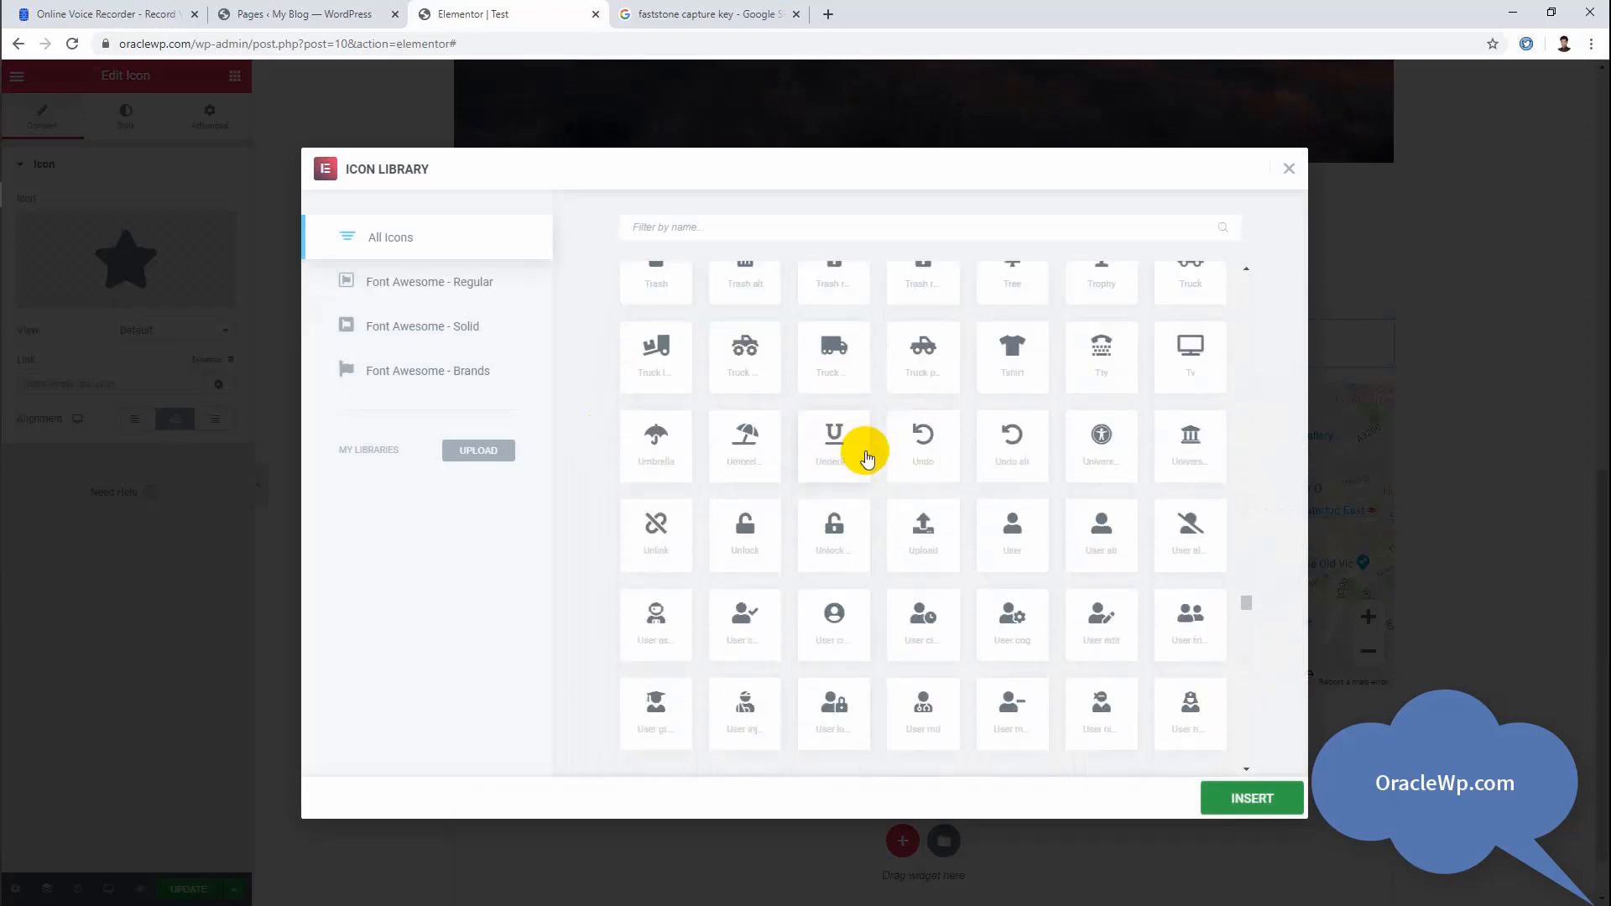
{"action": "left_click", "coordinate": [396, 285]}
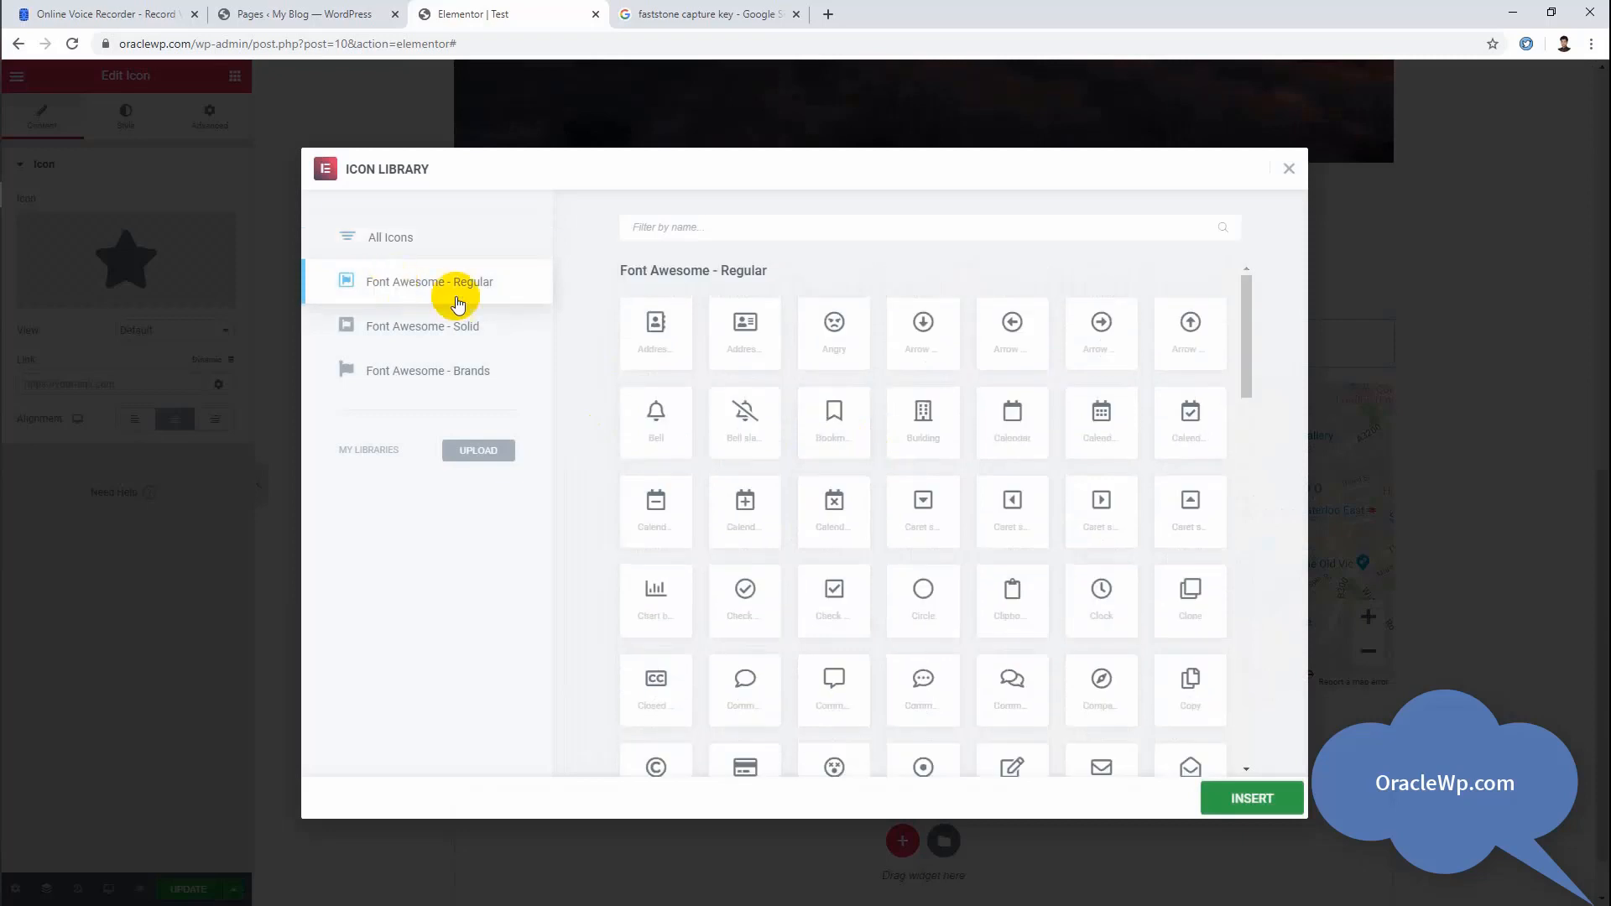
{"action": "scroll", "coordinate": [1150, 525], "scroll_direction": "down", "scroll_amount": 6}
{"action": "scroll", "coordinate": [1150, 526], "scroll_direction": "up", "scroll_amount": 5}
{"action": "left_click", "coordinate": [391, 245]}
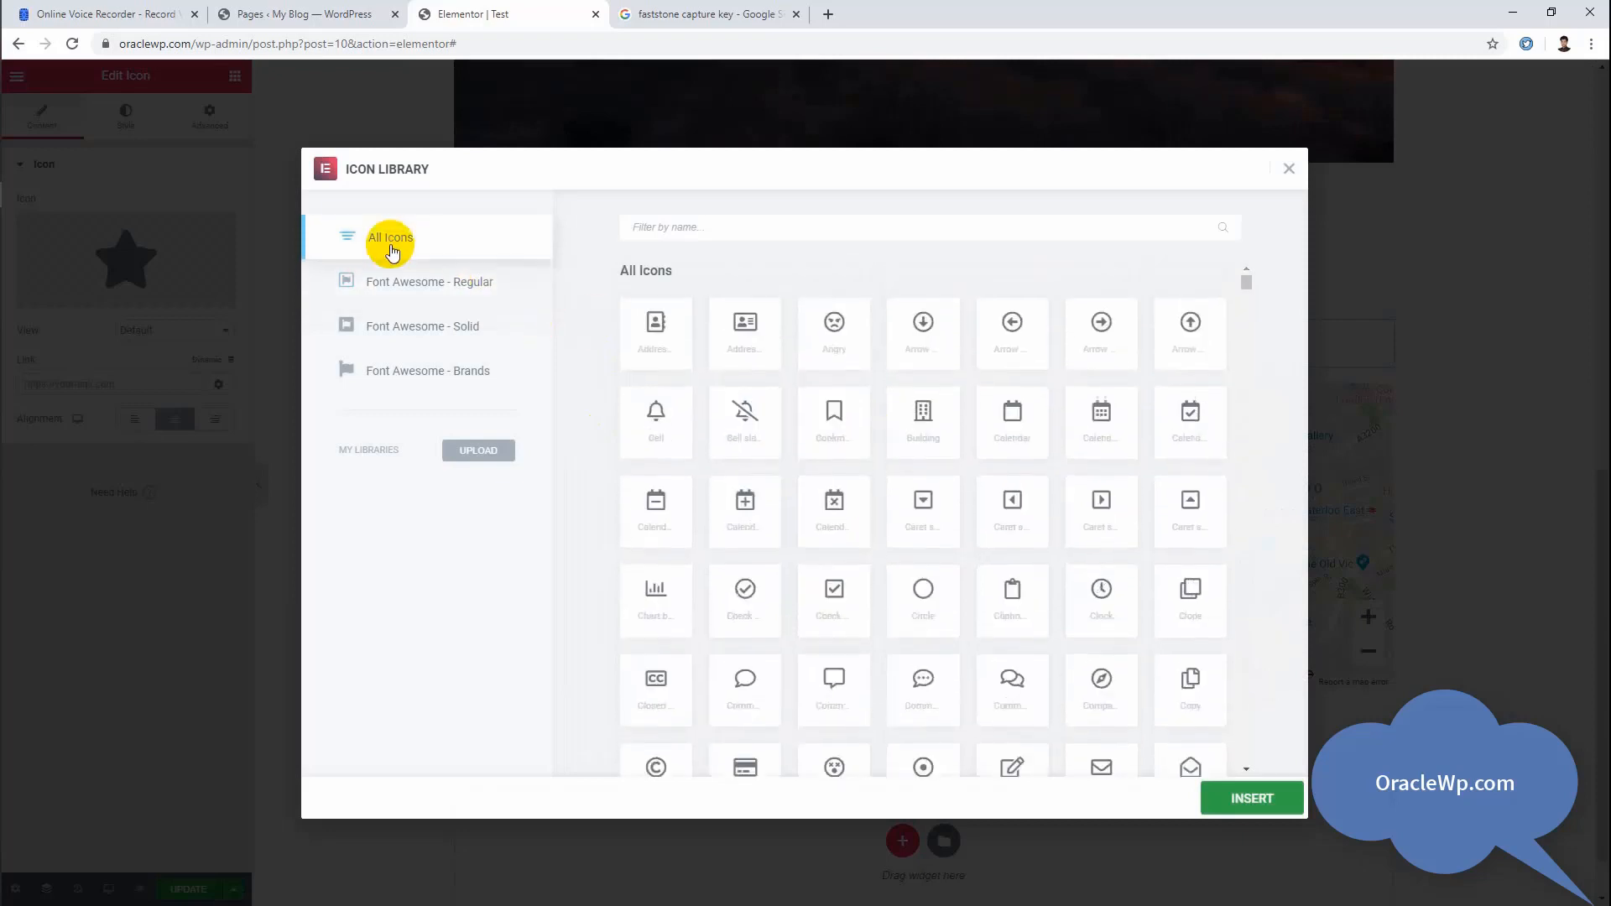
{"action": "left_click", "coordinate": [468, 326]}
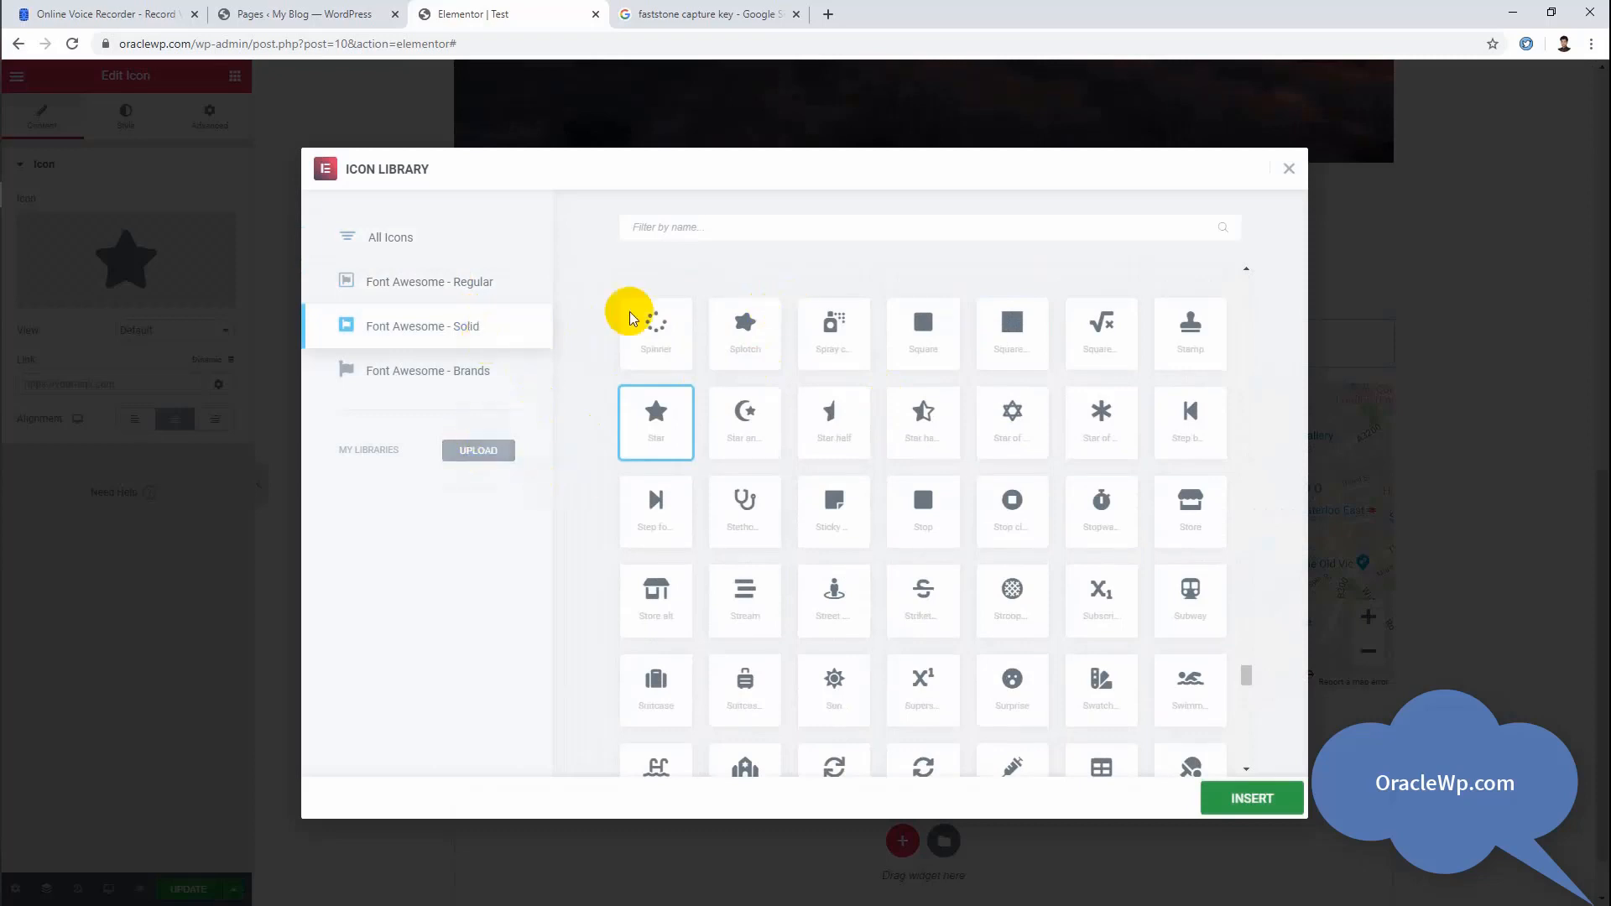
Step: Try to insert the Angry face icon from the Font Awesome - Regular set
{"action": "left_click", "coordinate": [428, 300]}
{"action": "scroll", "coordinate": [1022, 540], "scroll_direction": "down", "scroll_amount": 5}
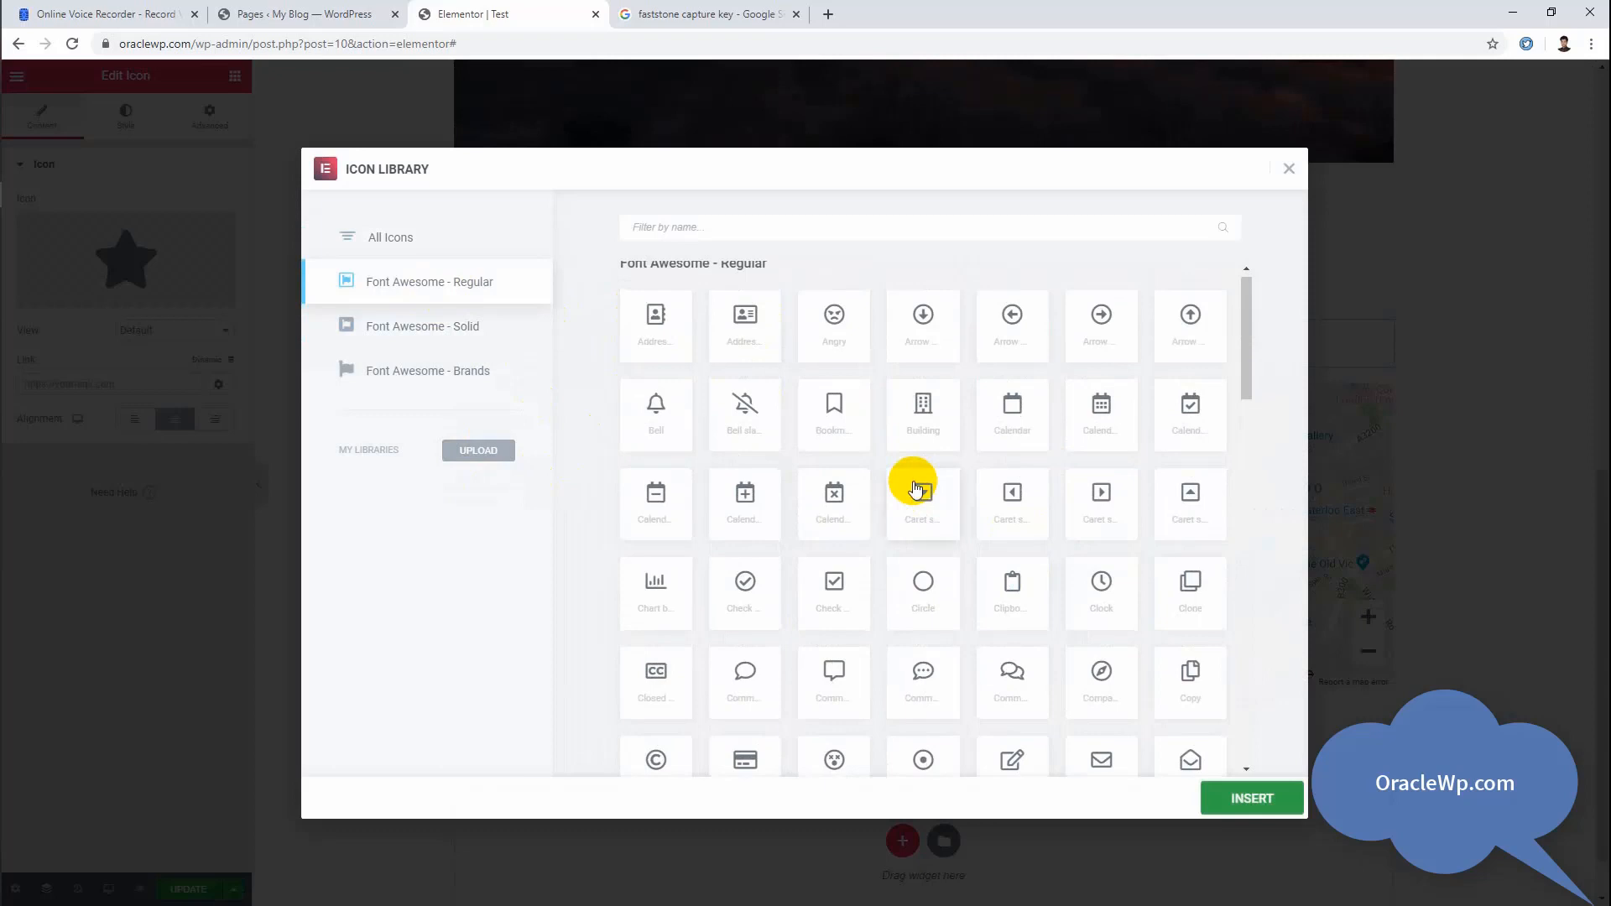
{"action": "left_click", "coordinate": [842, 342]}
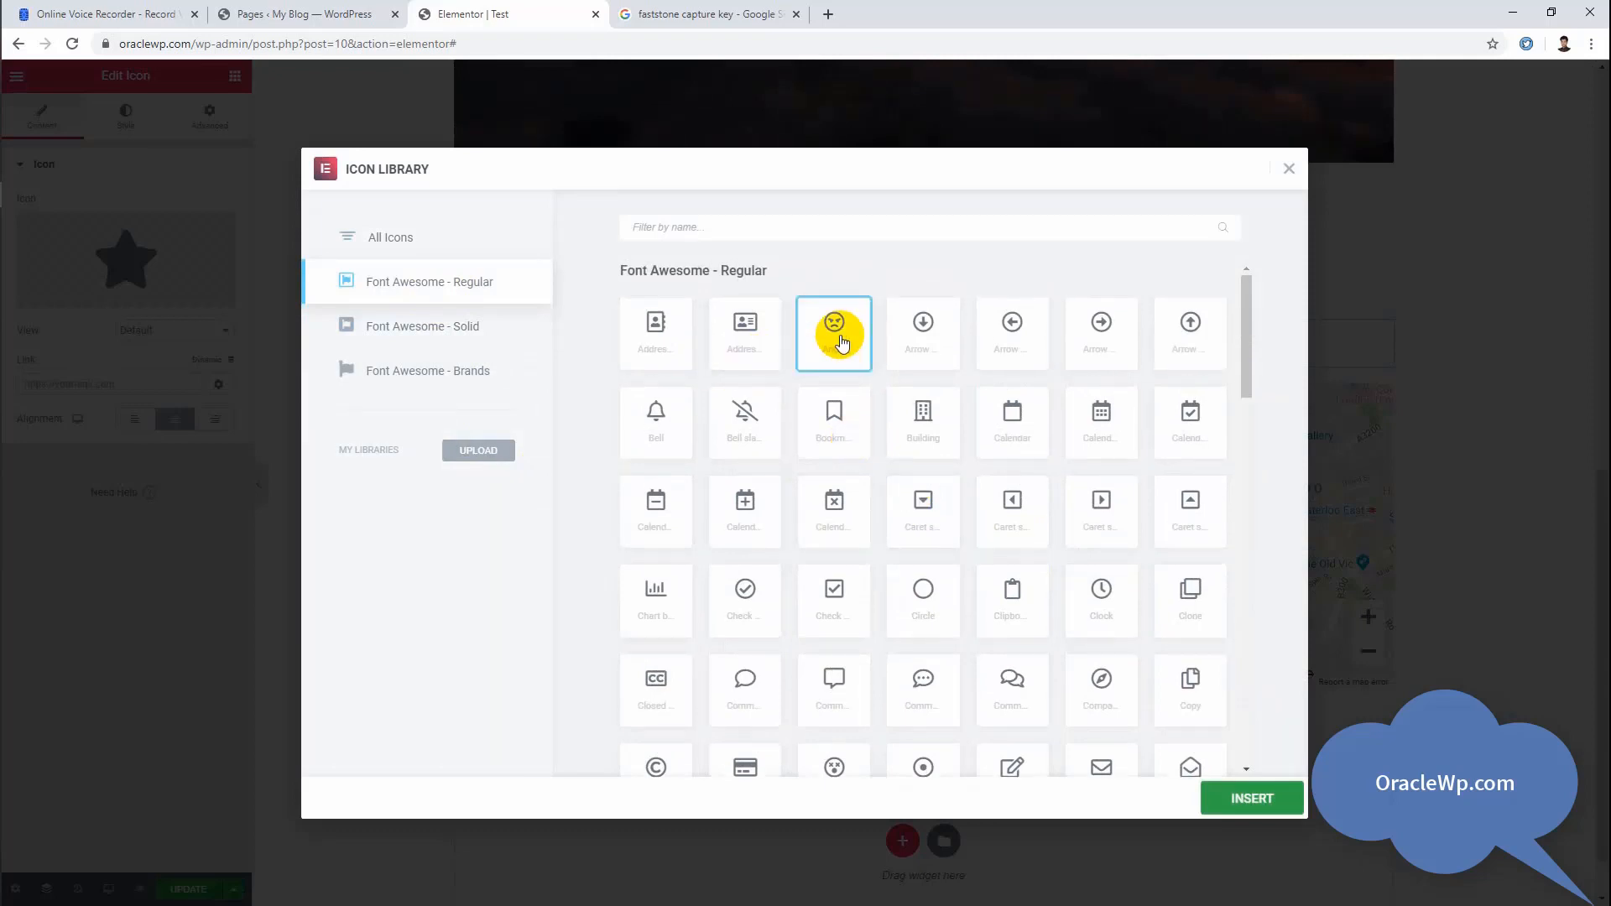
{"action": "left_click", "coordinate": [1302, 804]}
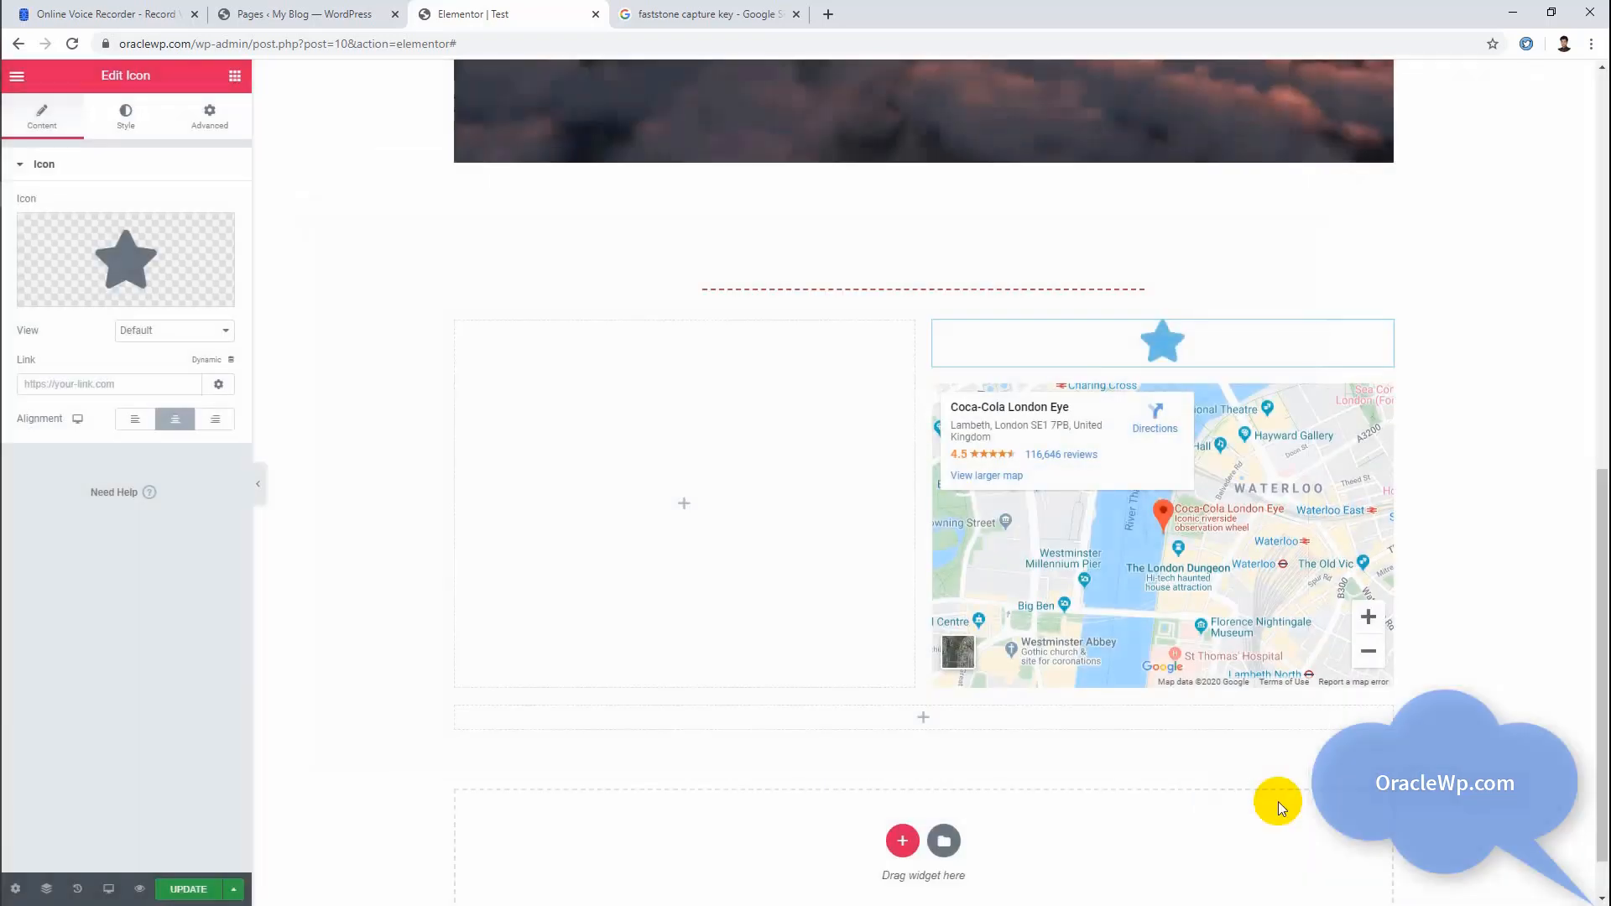
Step: Replace the star above the map with the Angry face icon from the Font Awesome - Regular set
{"action": "left_click", "coordinate": [71, 286]}
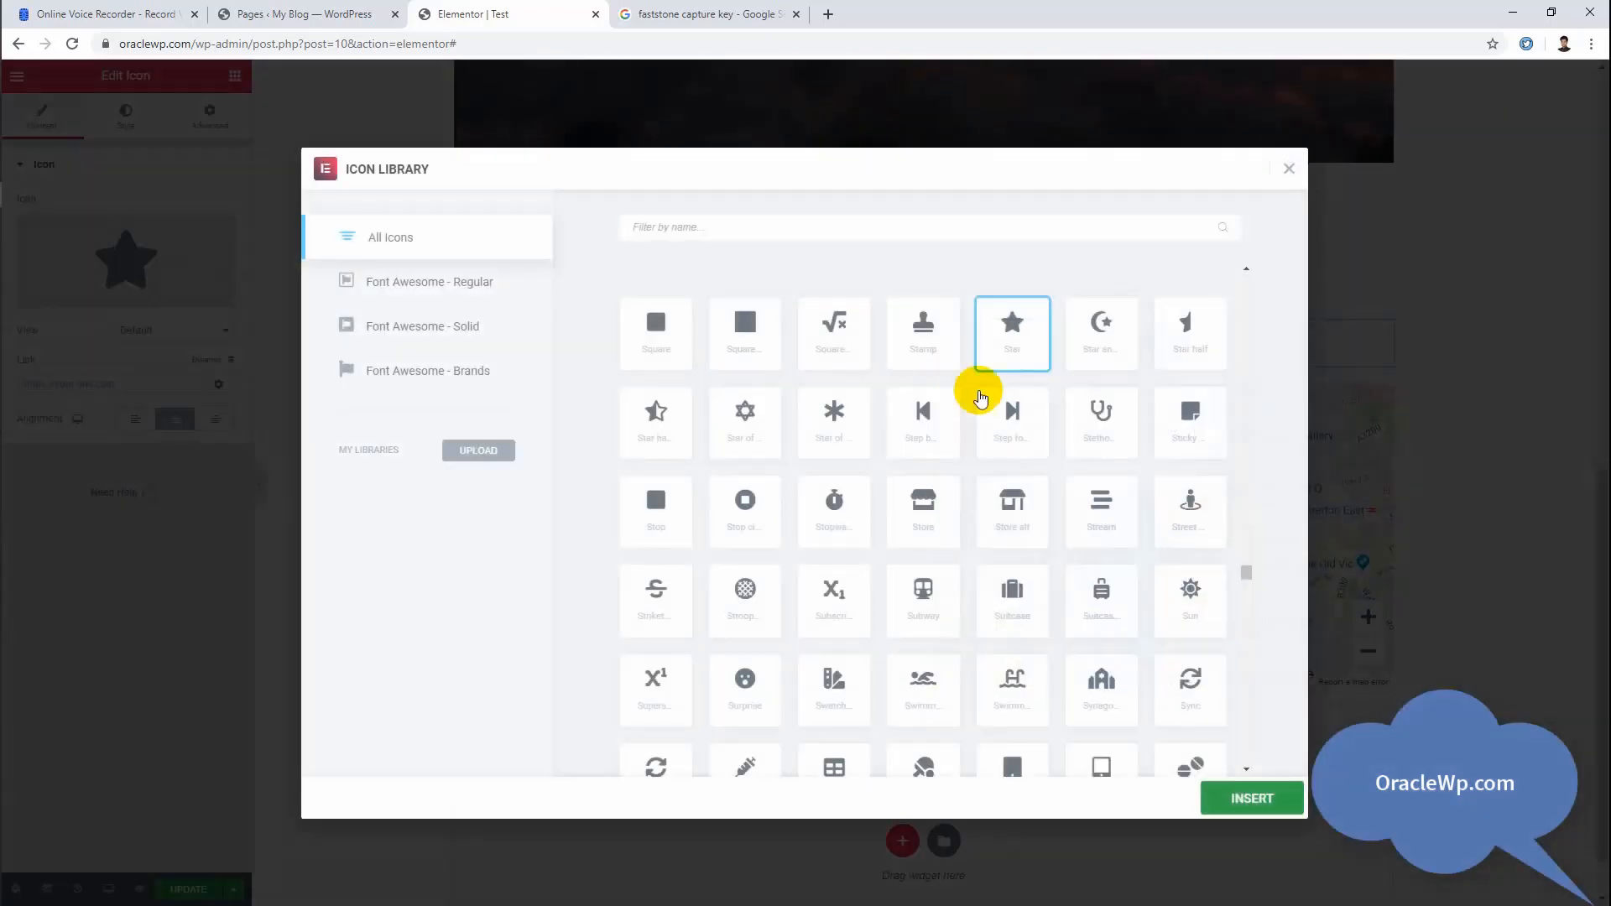
{"action": "left_click", "coordinate": [412, 290]}
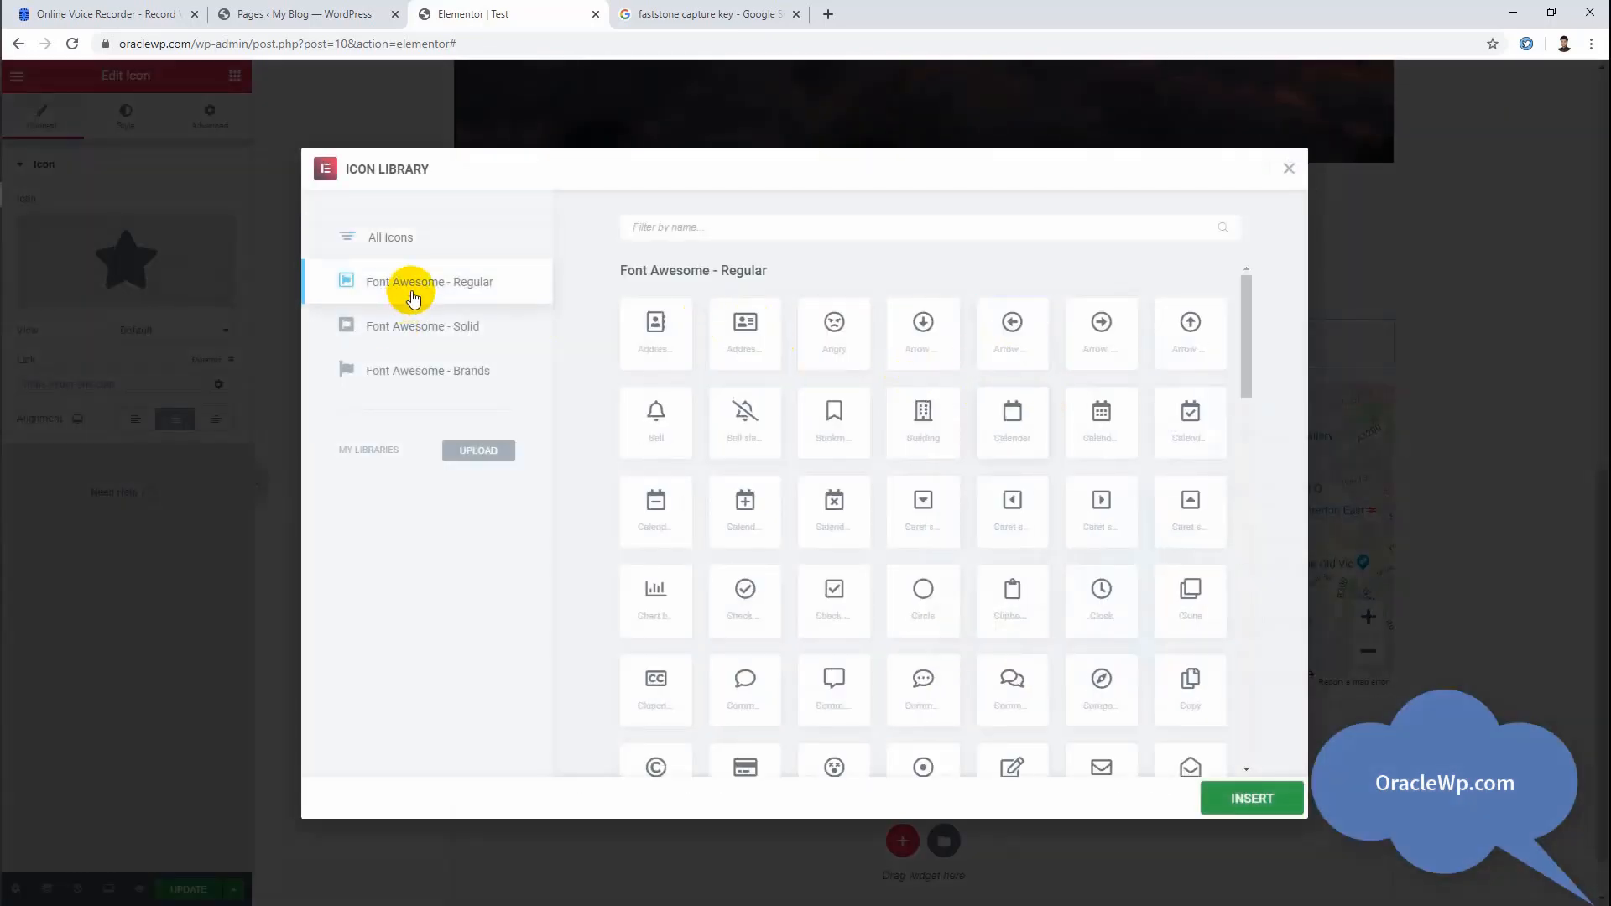
{"action": "left_click", "coordinate": [811, 348]}
{"action": "left_click", "coordinate": [1251, 811]}
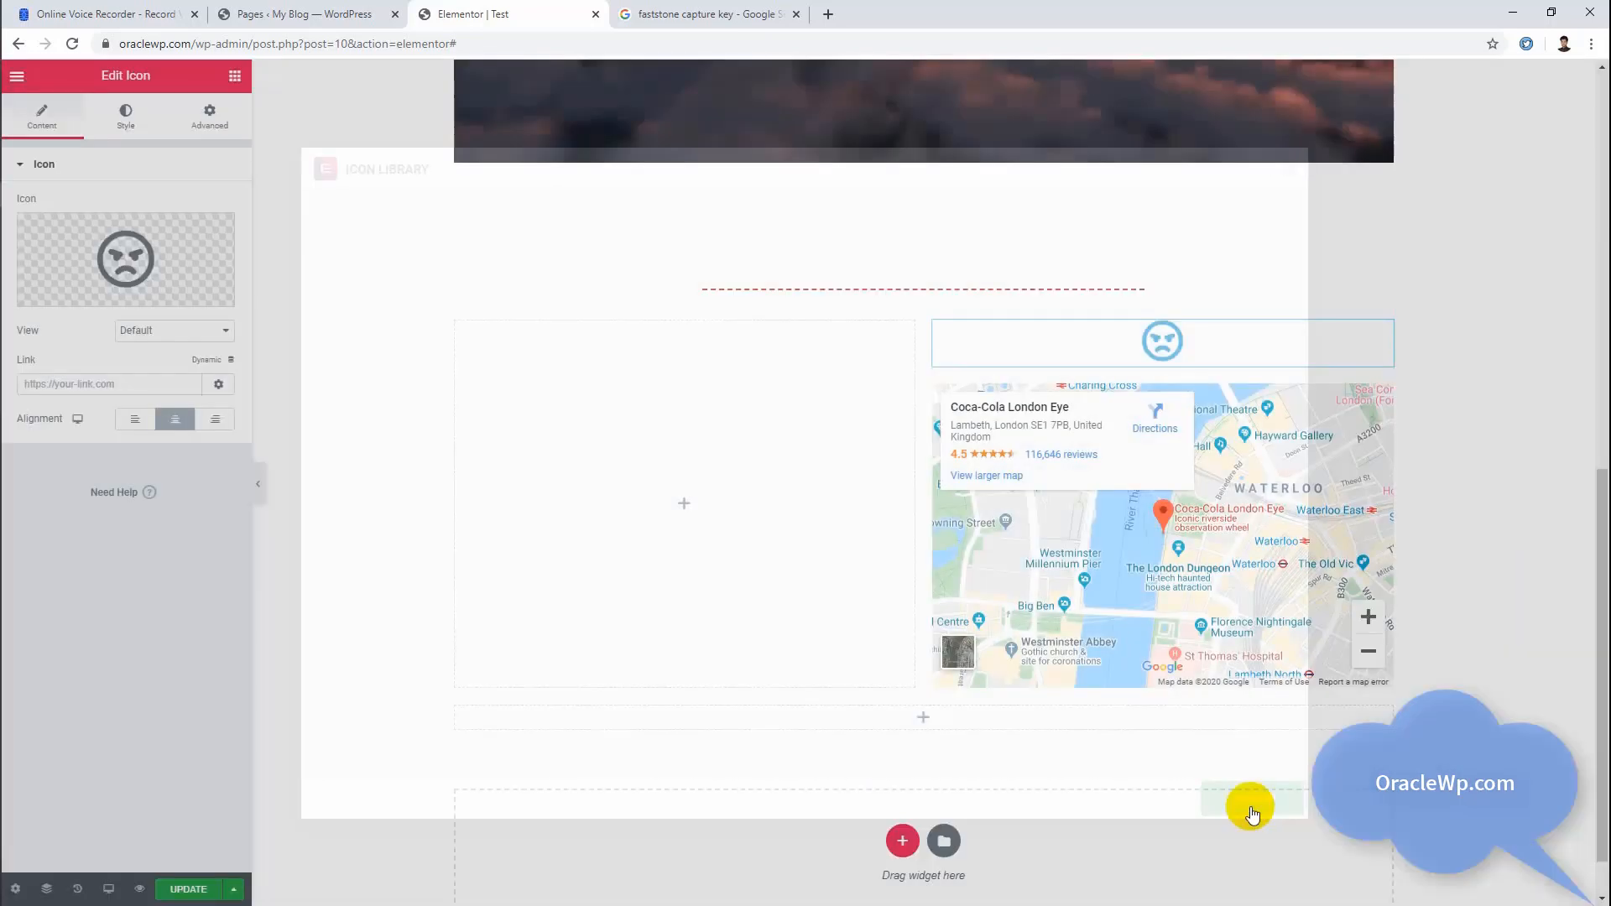
Step: Set the Angry icon's normal primary color to a muted dark red
{"action": "left_click", "coordinate": [134, 121]}
{"action": "left_click", "coordinate": [210, 244]}
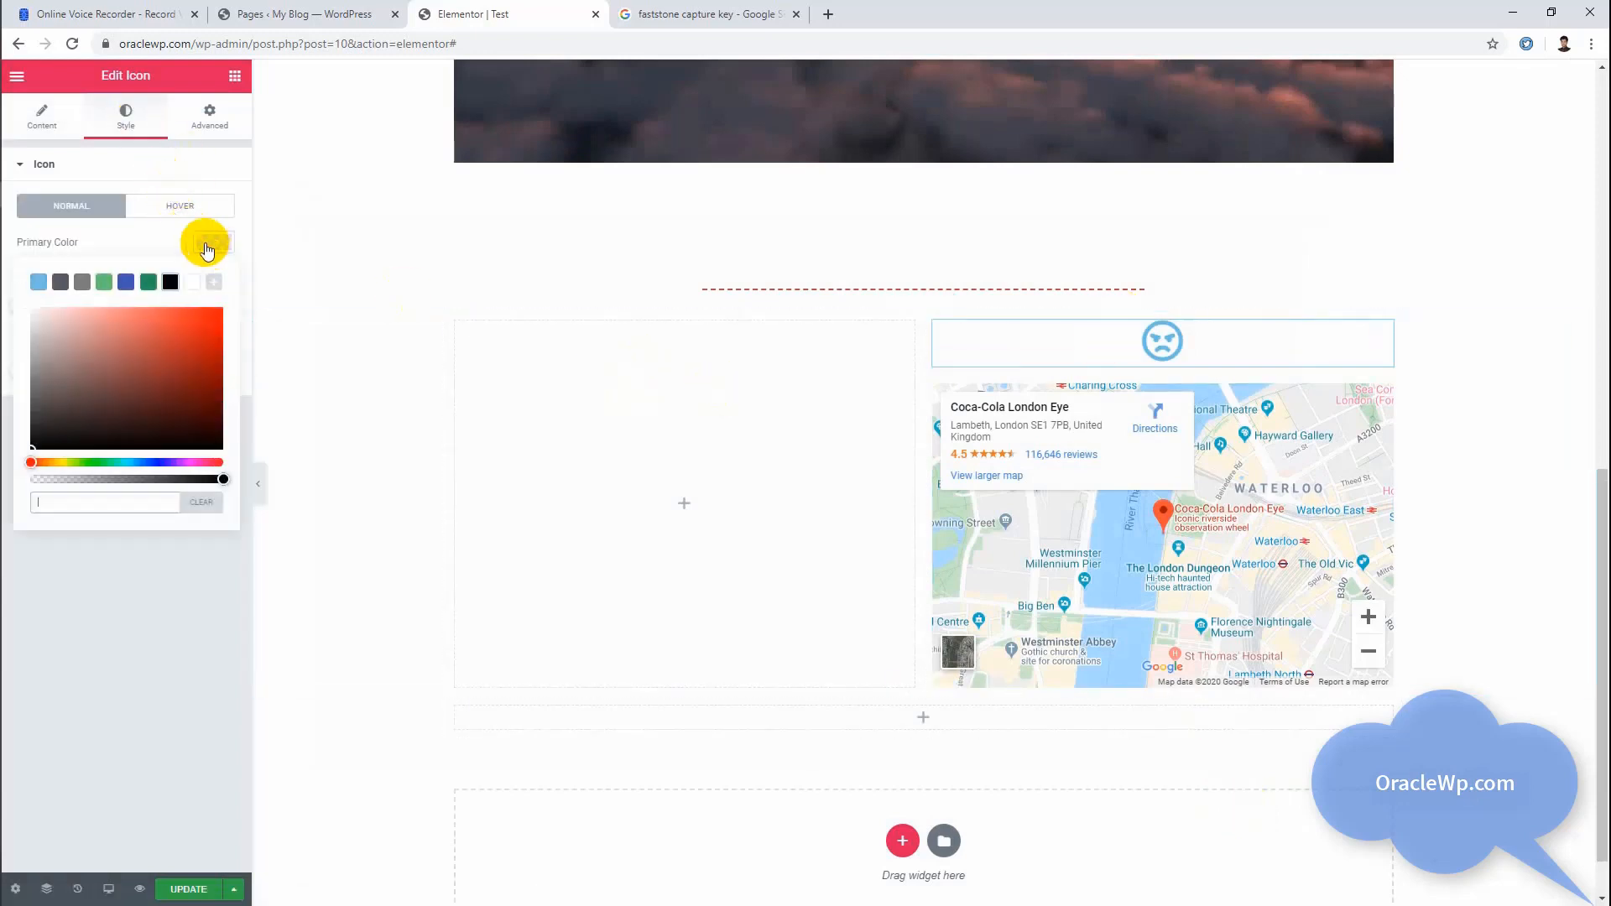
{"action": "mouse_move", "coordinate": [139, 349]}
{"action": "left_mouse_down"}
{"action": "mouse_move", "coordinate": [109, 362]}
{"action": "mouse_move", "coordinate": [133, 420]}
{"action": "mouse_move", "coordinate": [155, 374]}
{"action": "mouse_move", "coordinate": [130, 327]}
{"action": "left_mouse_up"}
Step: Set the icon's hover primary color to black (#000000) and return to its content settings, in the link field
{"action": "left_click", "coordinate": [181, 205]}
{"action": "left_click", "coordinate": [215, 244]}
{"action": "left_click", "coordinate": [171, 282]}
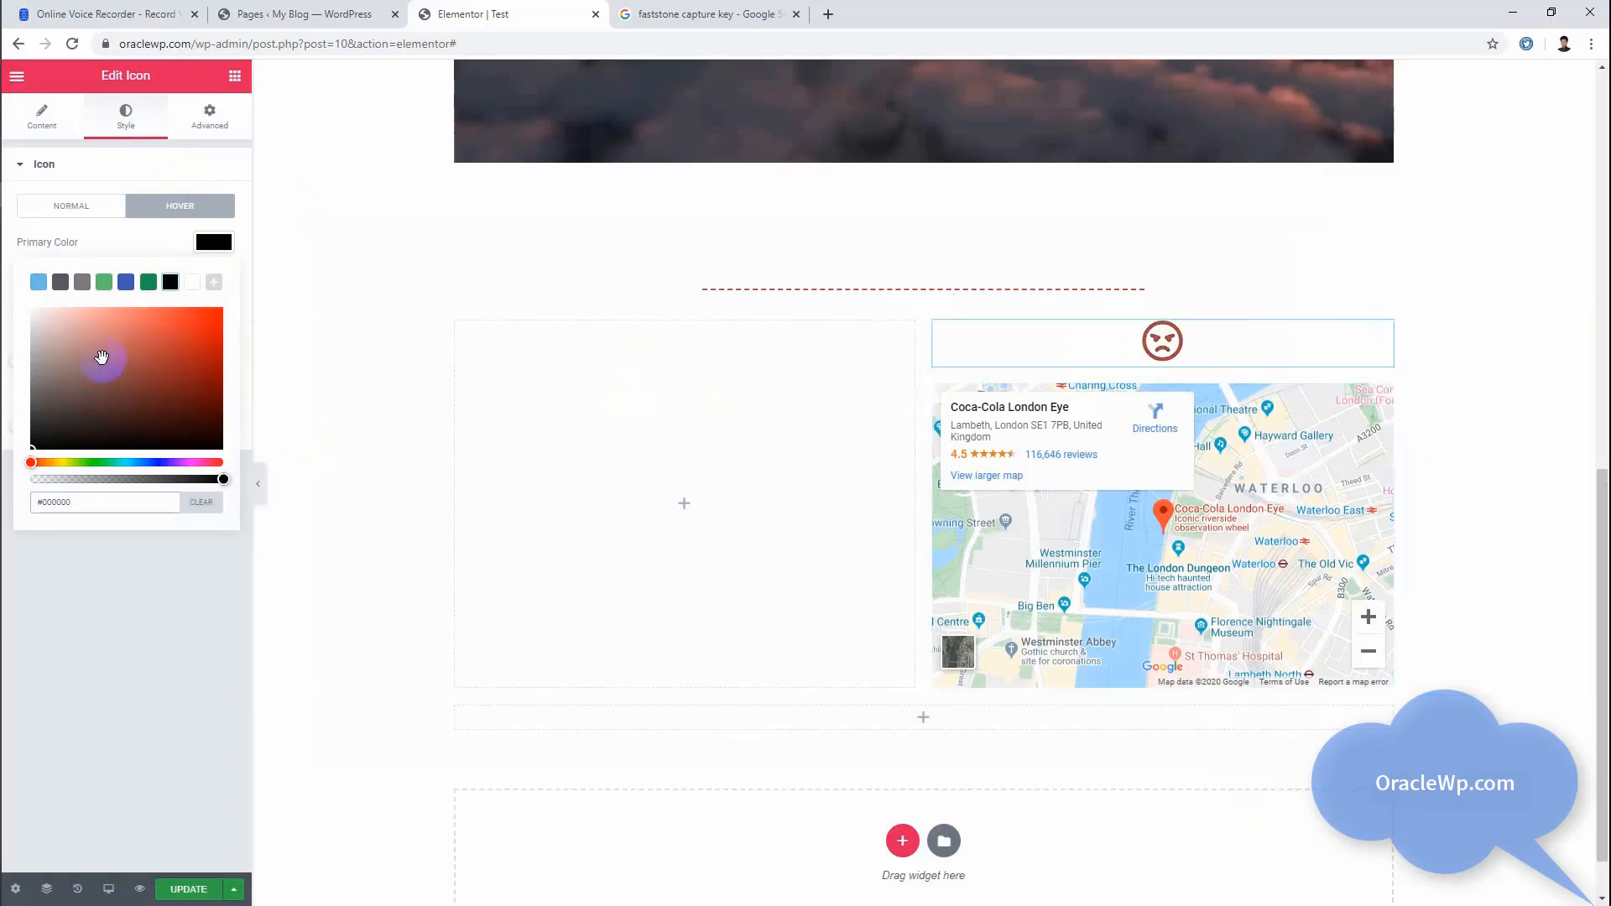
{"action": "left_click", "coordinate": [40, 115]}
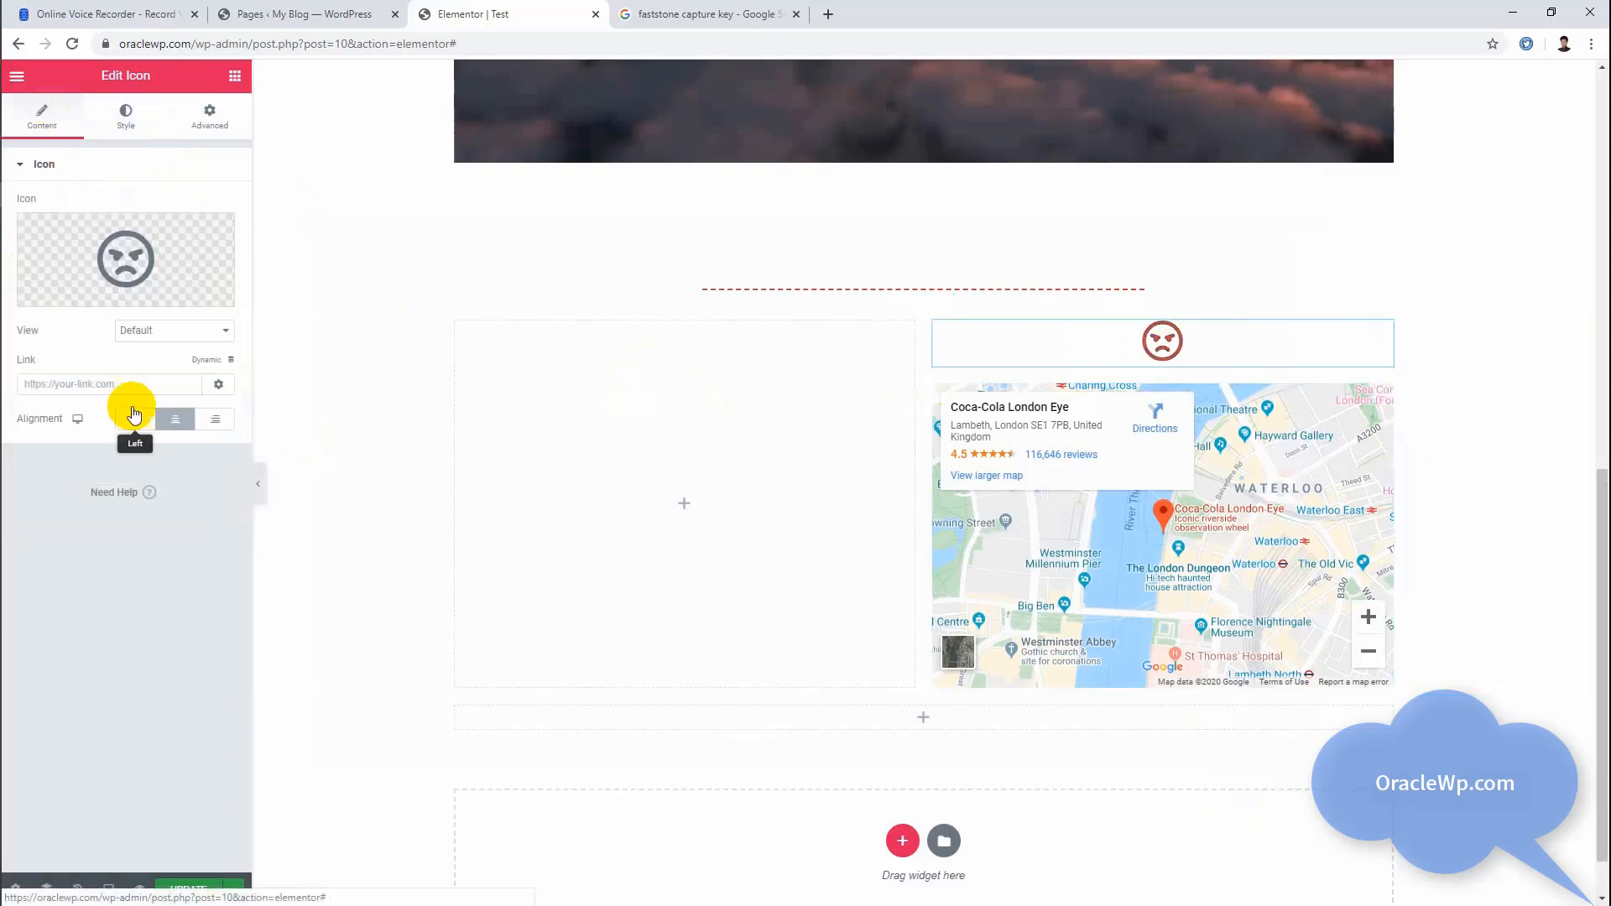
{"action": "left_click", "coordinate": [112, 385]}
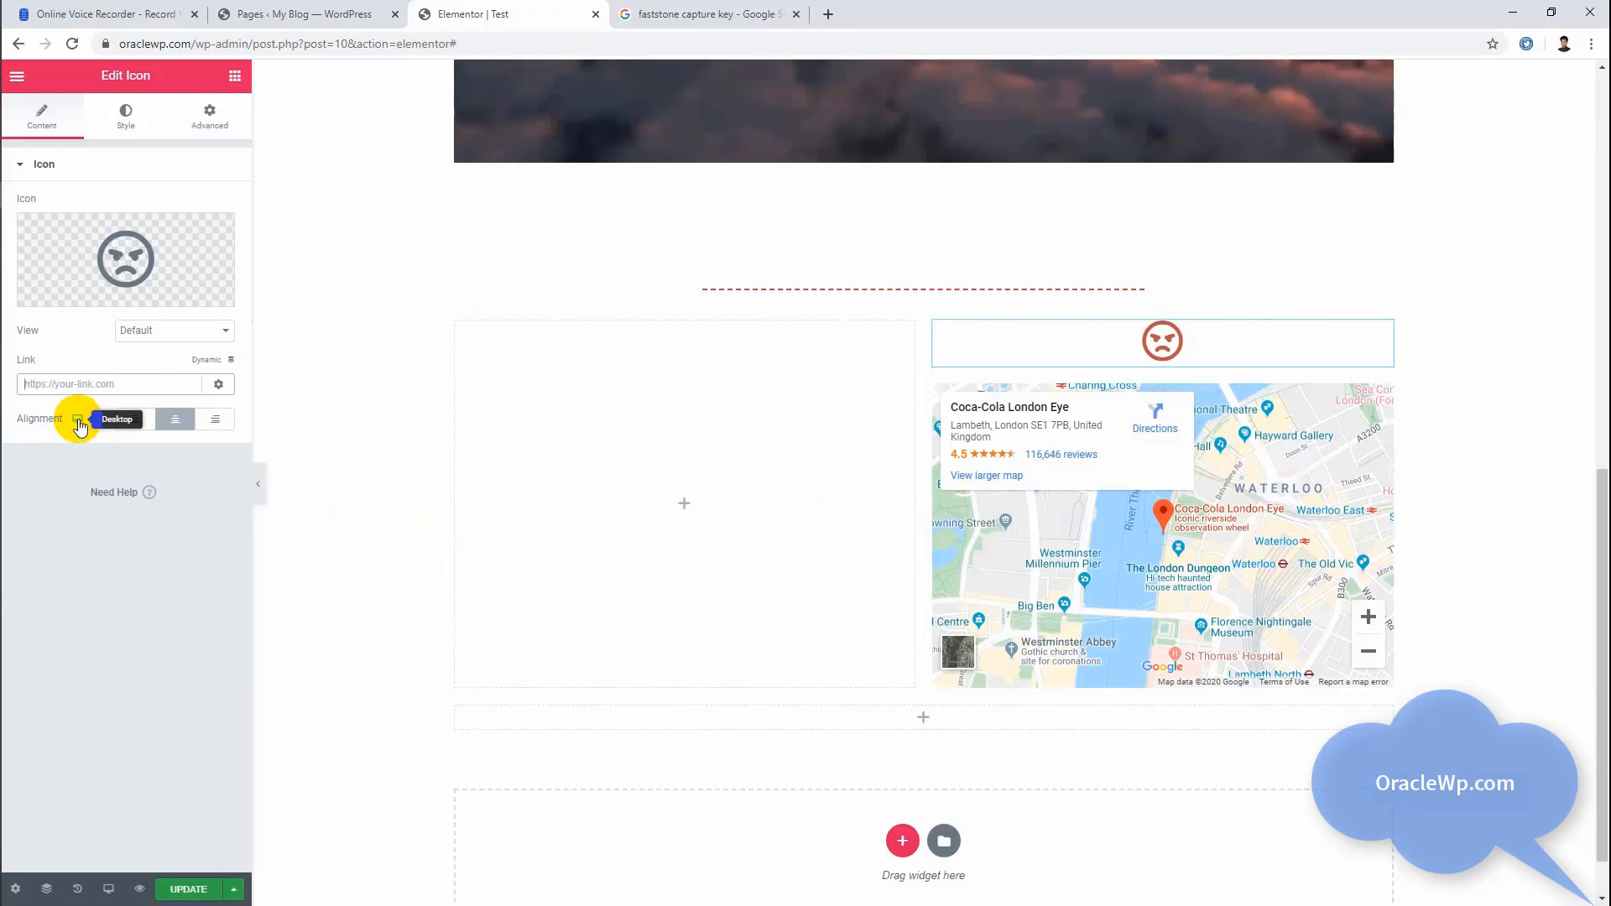
Step: Browse the Basic, Pro and General widgets and look over the page from its heading down to the map
{"action": "left_click", "coordinate": [235, 76]}
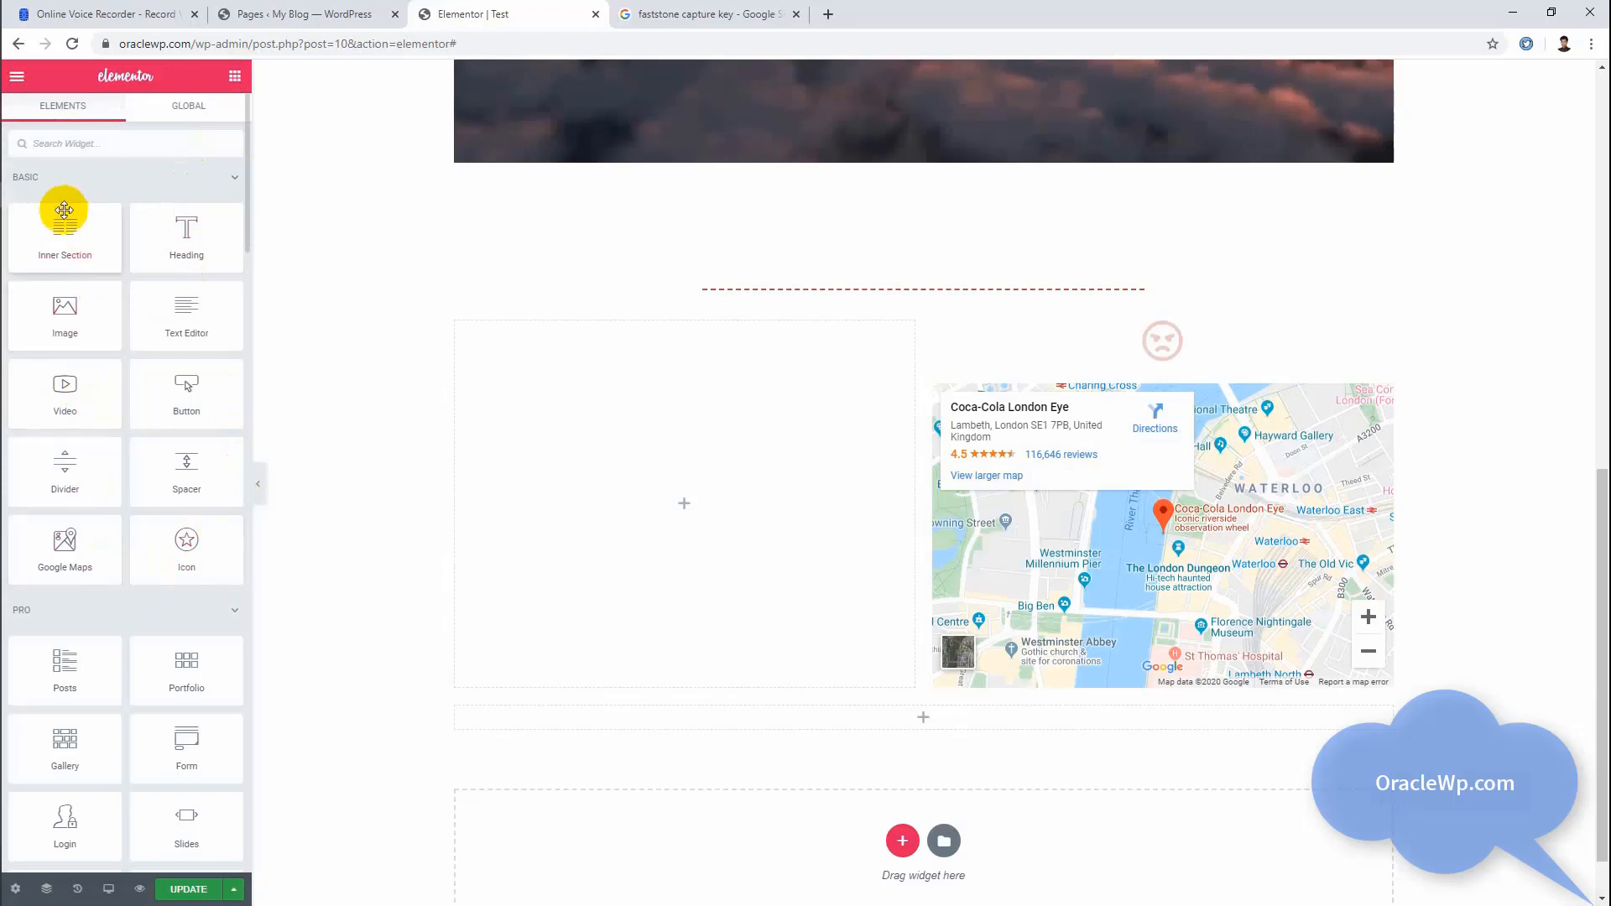
{"action": "scroll", "coordinate": [158, 546], "scroll_direction": "down", "scroll_amount": 3}
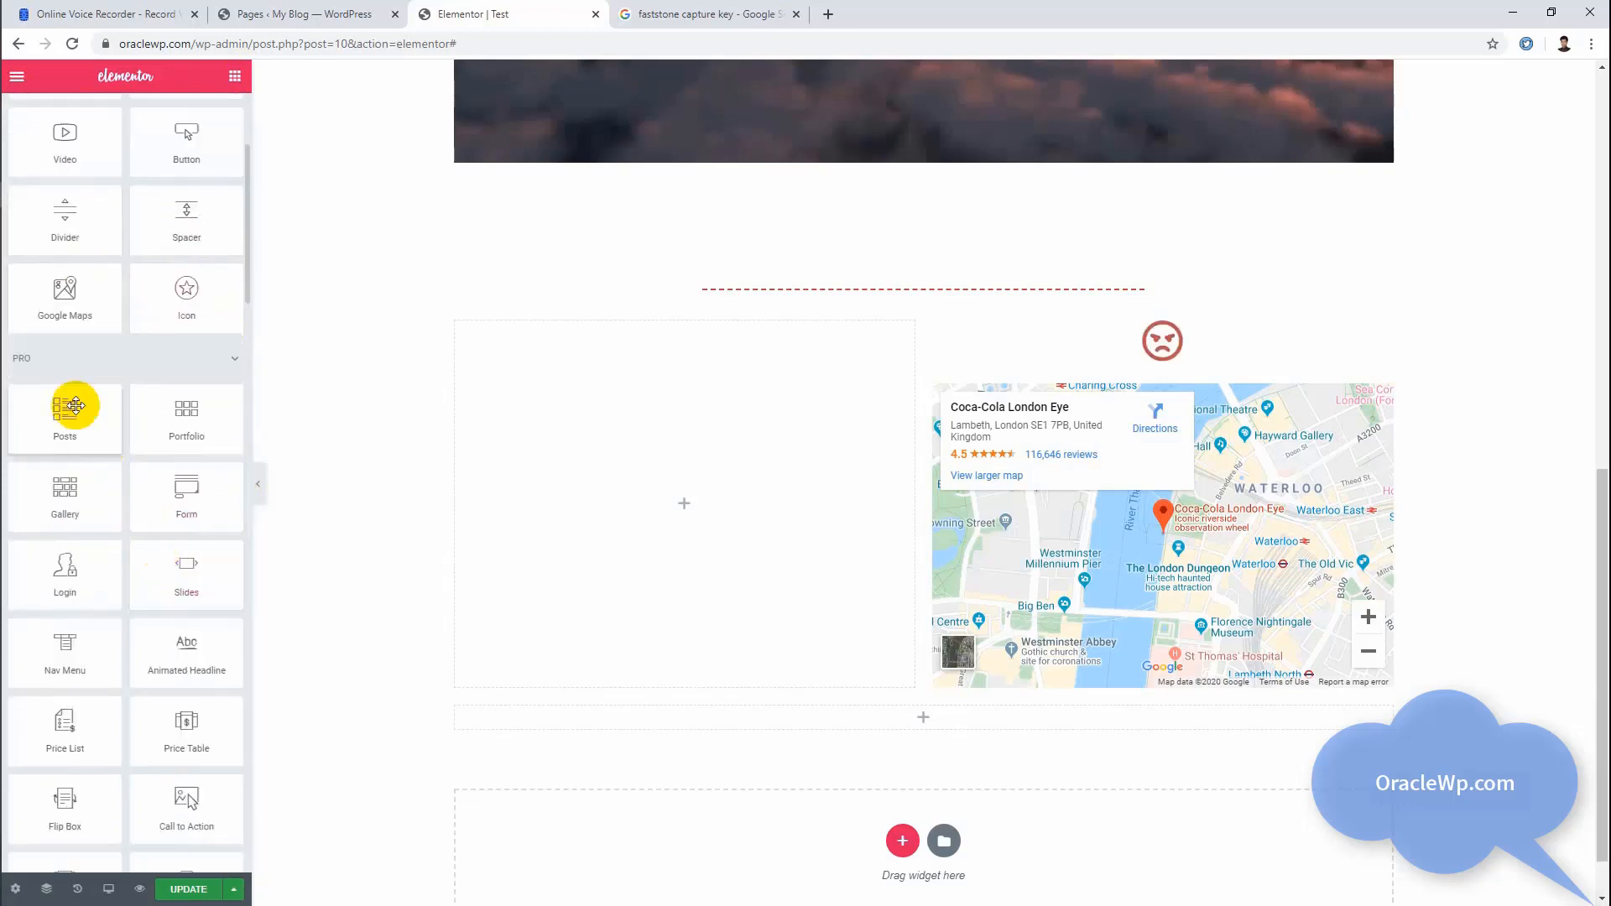
{"action": "scroll", "coordinate": [189, 553], "scroll_direction": "down", "scroll_amount": 4}
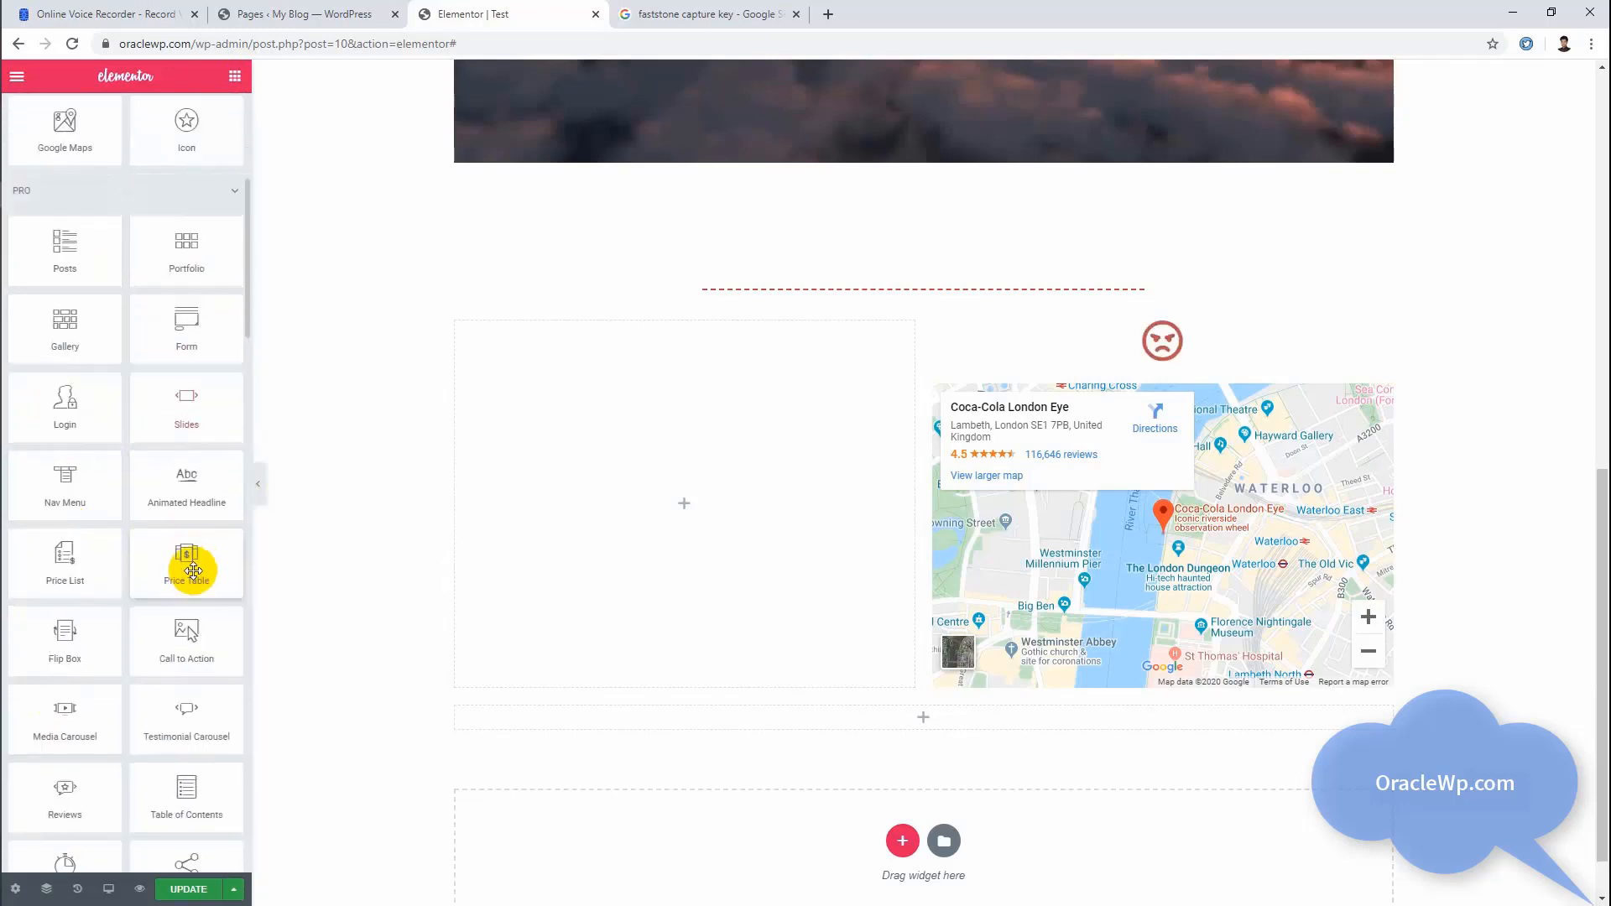
{"action": "scroll", "coordinate": [193, 571], "scroll_direction": "up", "scroll_amount": 5}
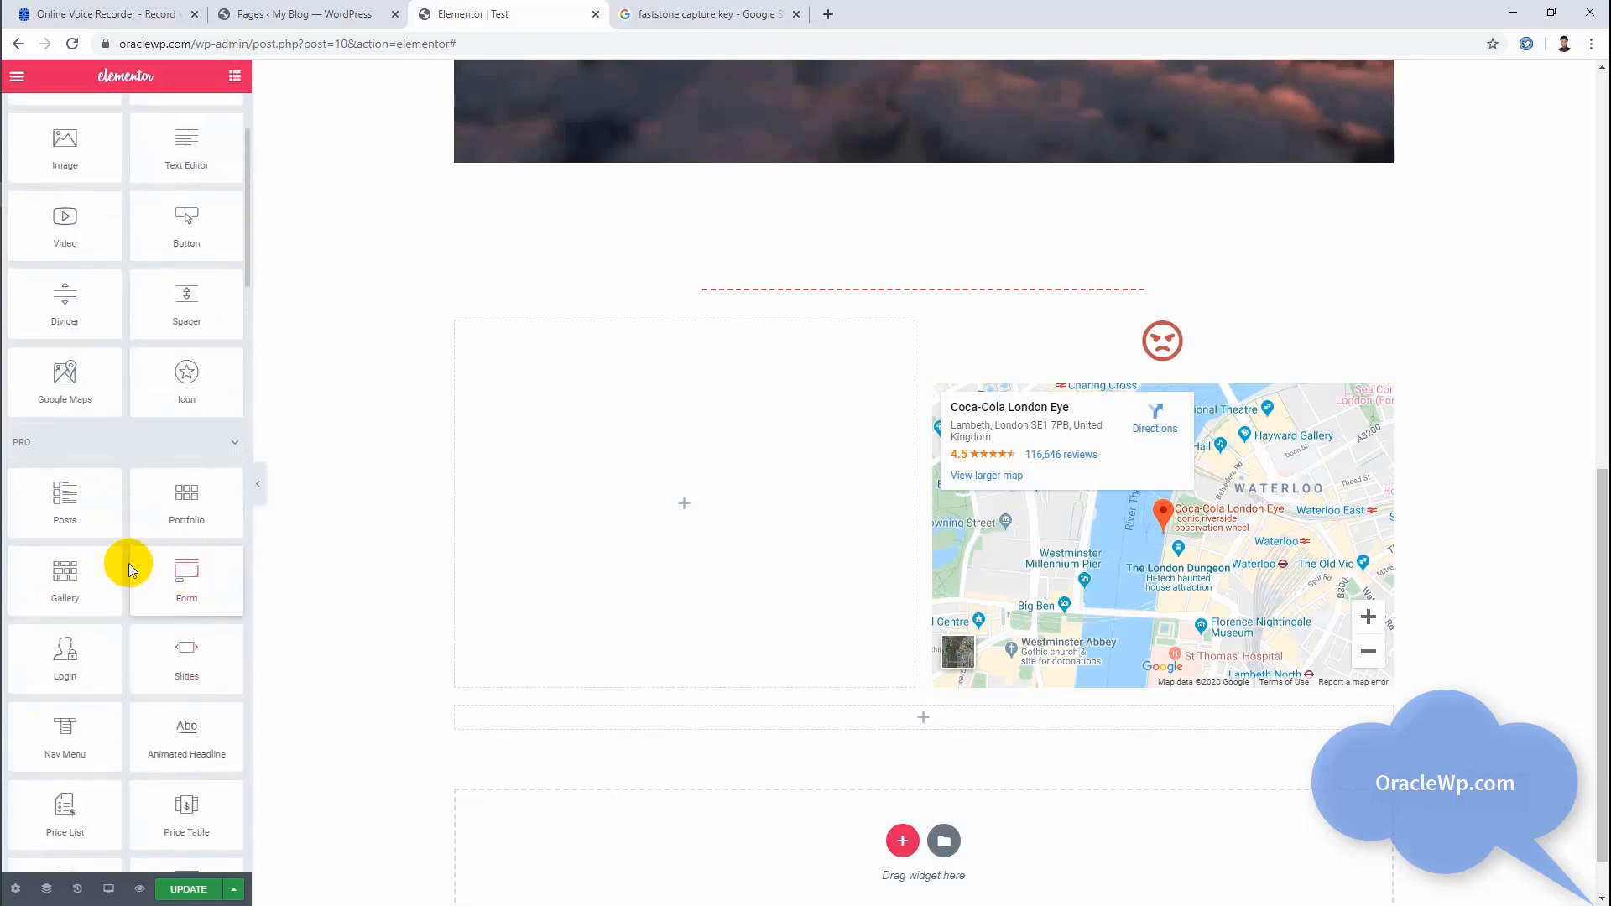
{"action": "scroll", "coordinate": [123, 535], "scroll_direction": "down", "scroll_amount": 6}
{"action": "scroll", "coordinate": [124, 535], "scroll_direction": "up", "scroll_amount": 5}
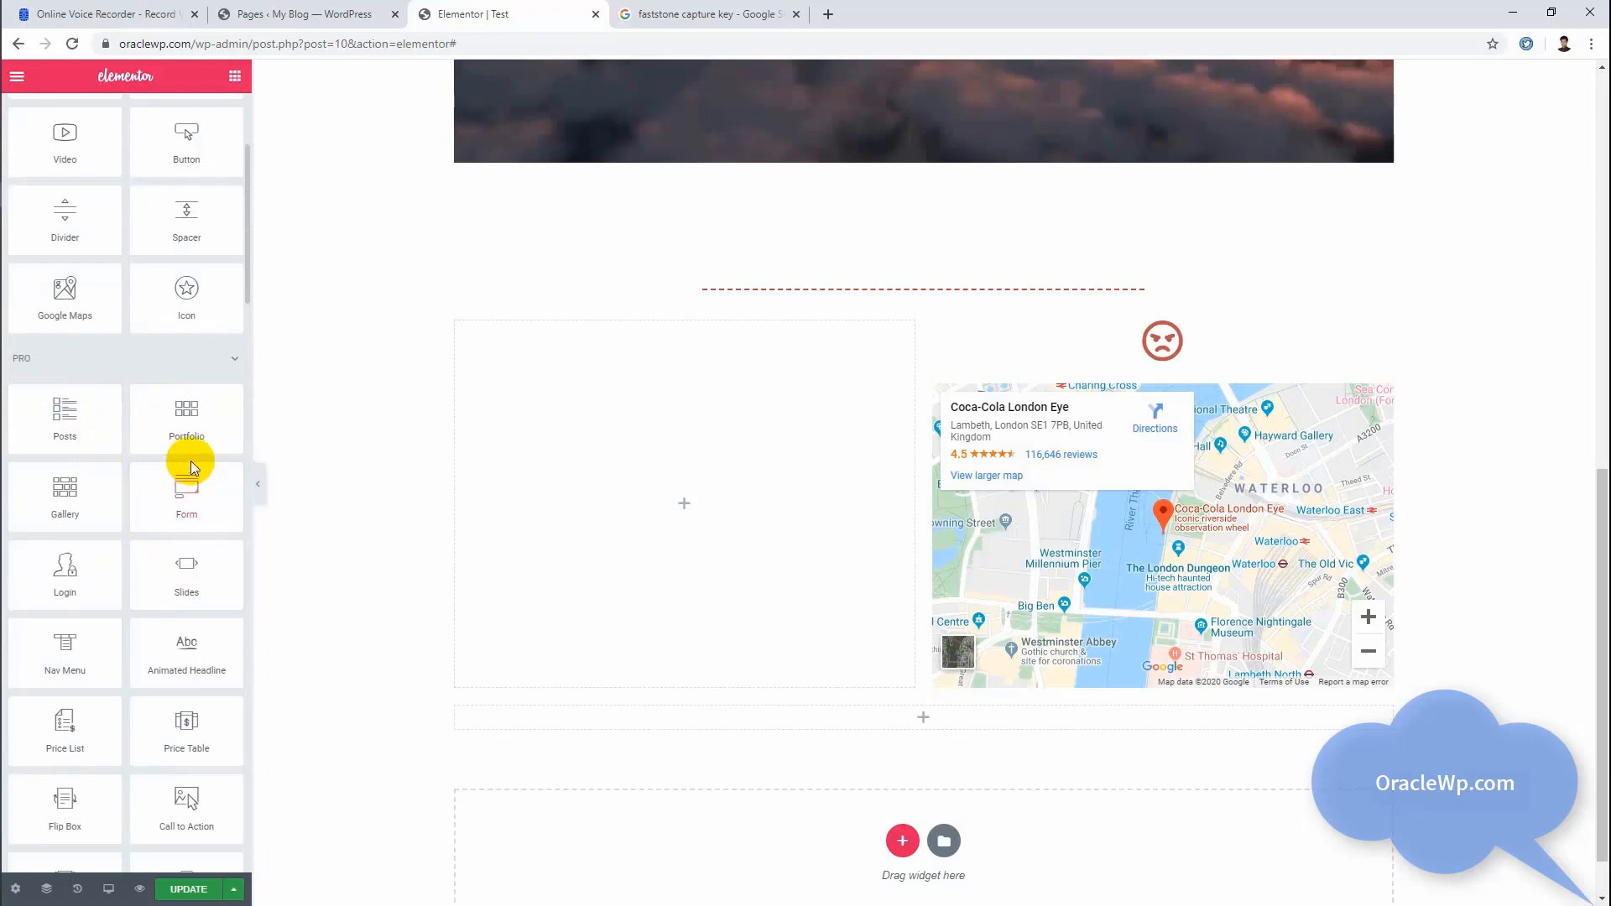
{"action": "scroll", "coordinate": [188, 465], "scroll_direction": "down", "scroll_amount": 9}
{"action": "scroll", "coordinate": [989, 467], "scroll_direction": "up", "scroll_amount": 10}
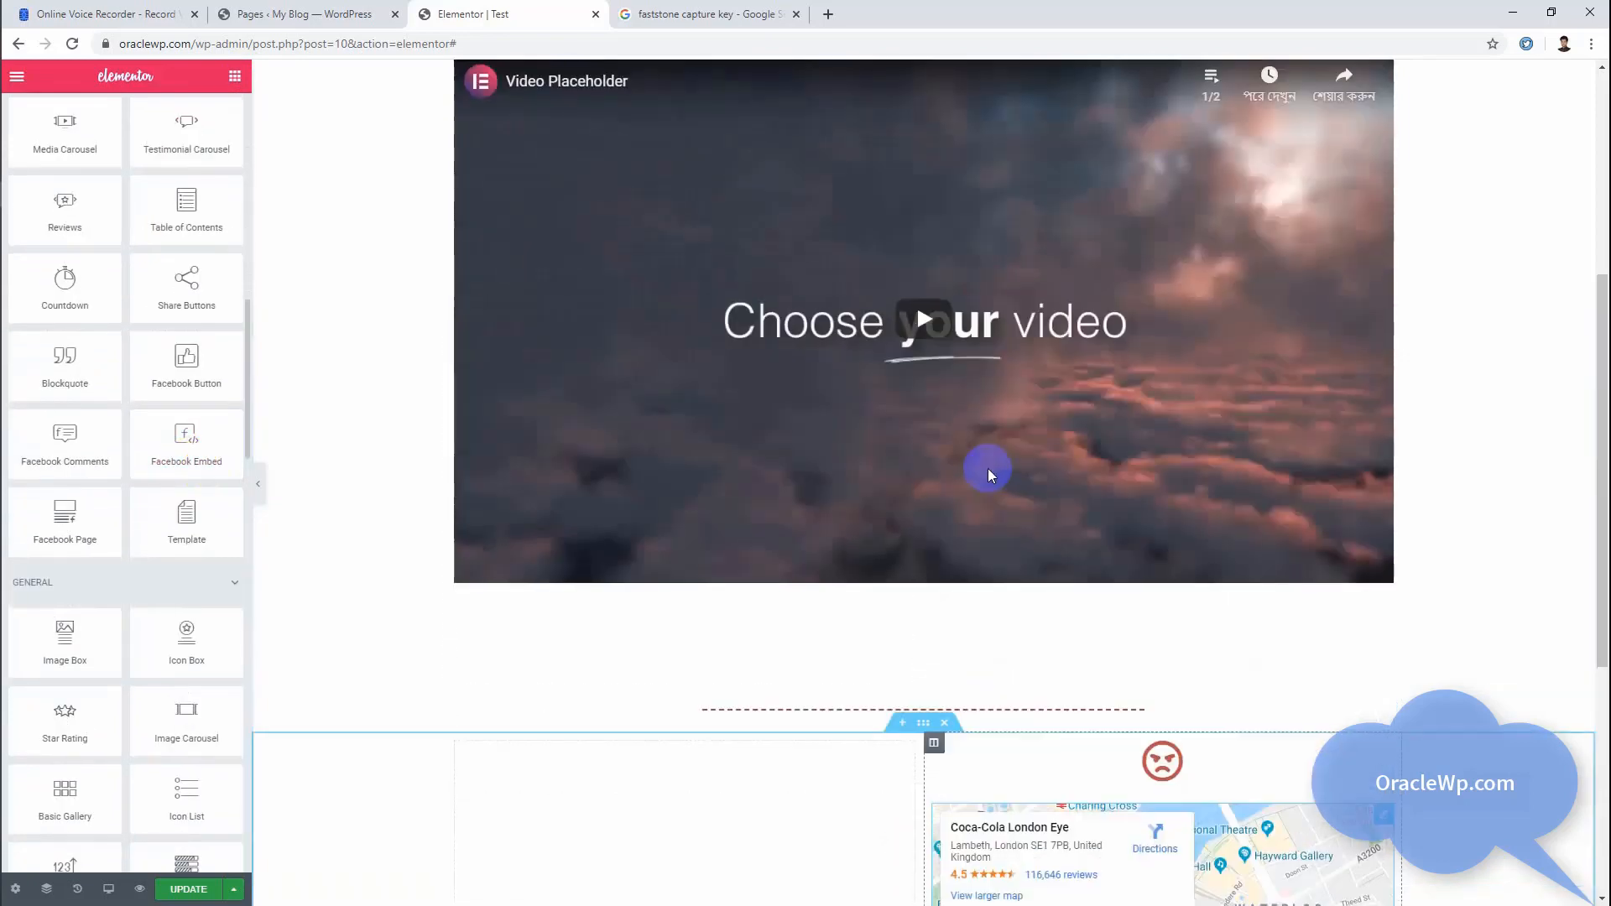
{"action": "scroll", "coordinate": [980, 470], "scroll_direction": "down", "scroll_amount": 10}
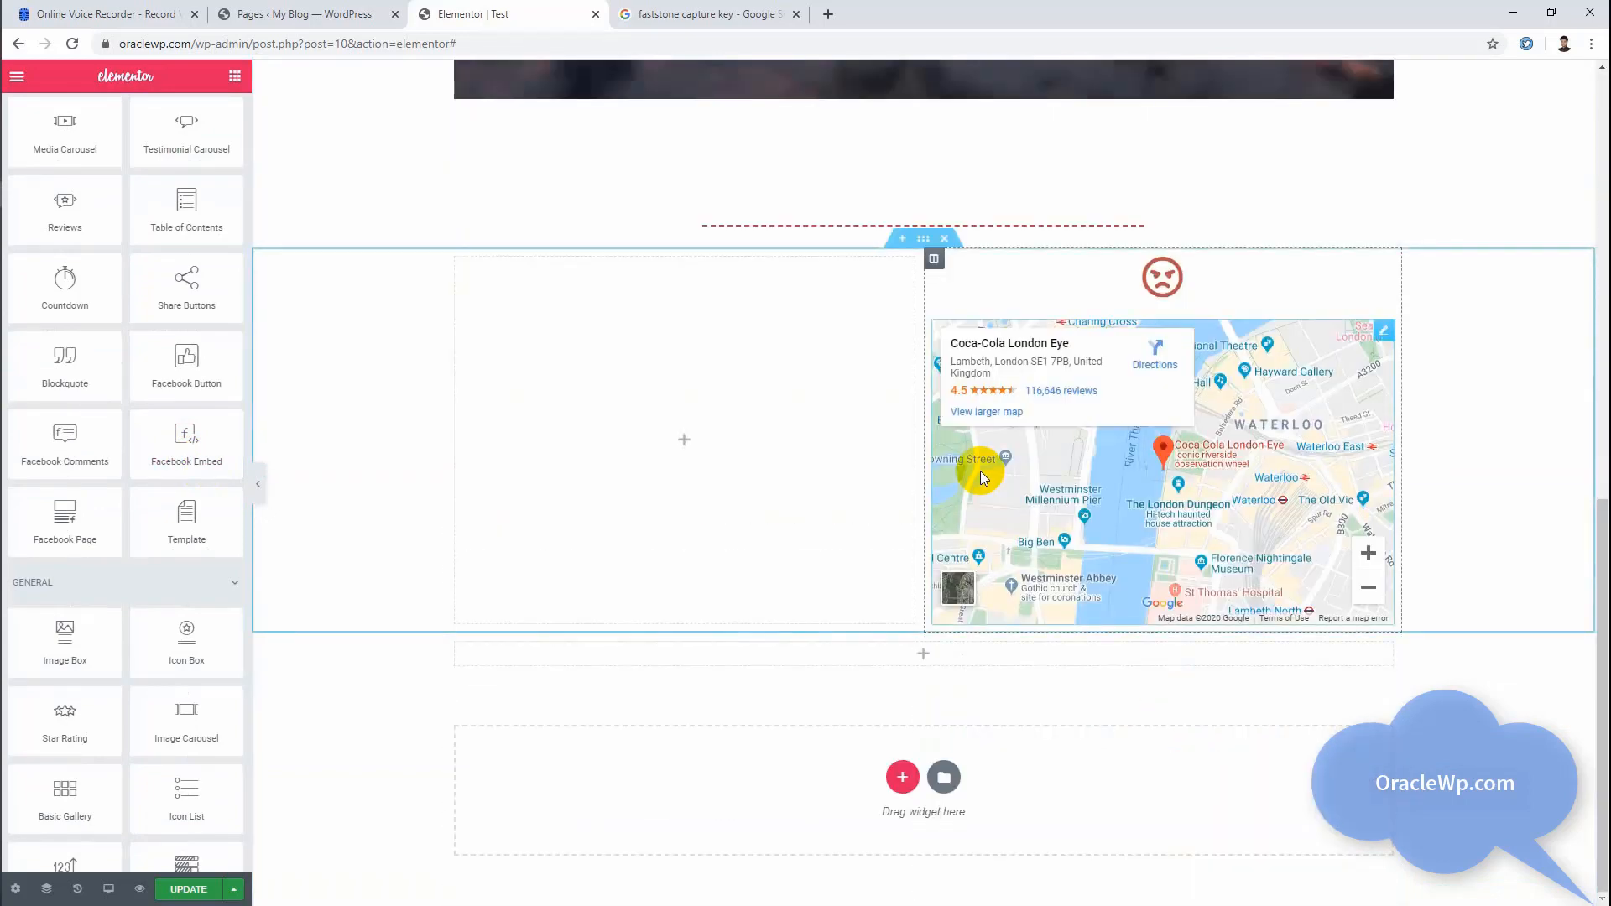
{"action": "scroll", "coordinate": [980, 470], "scroll_direction": "up", "scroll_amount": 10}
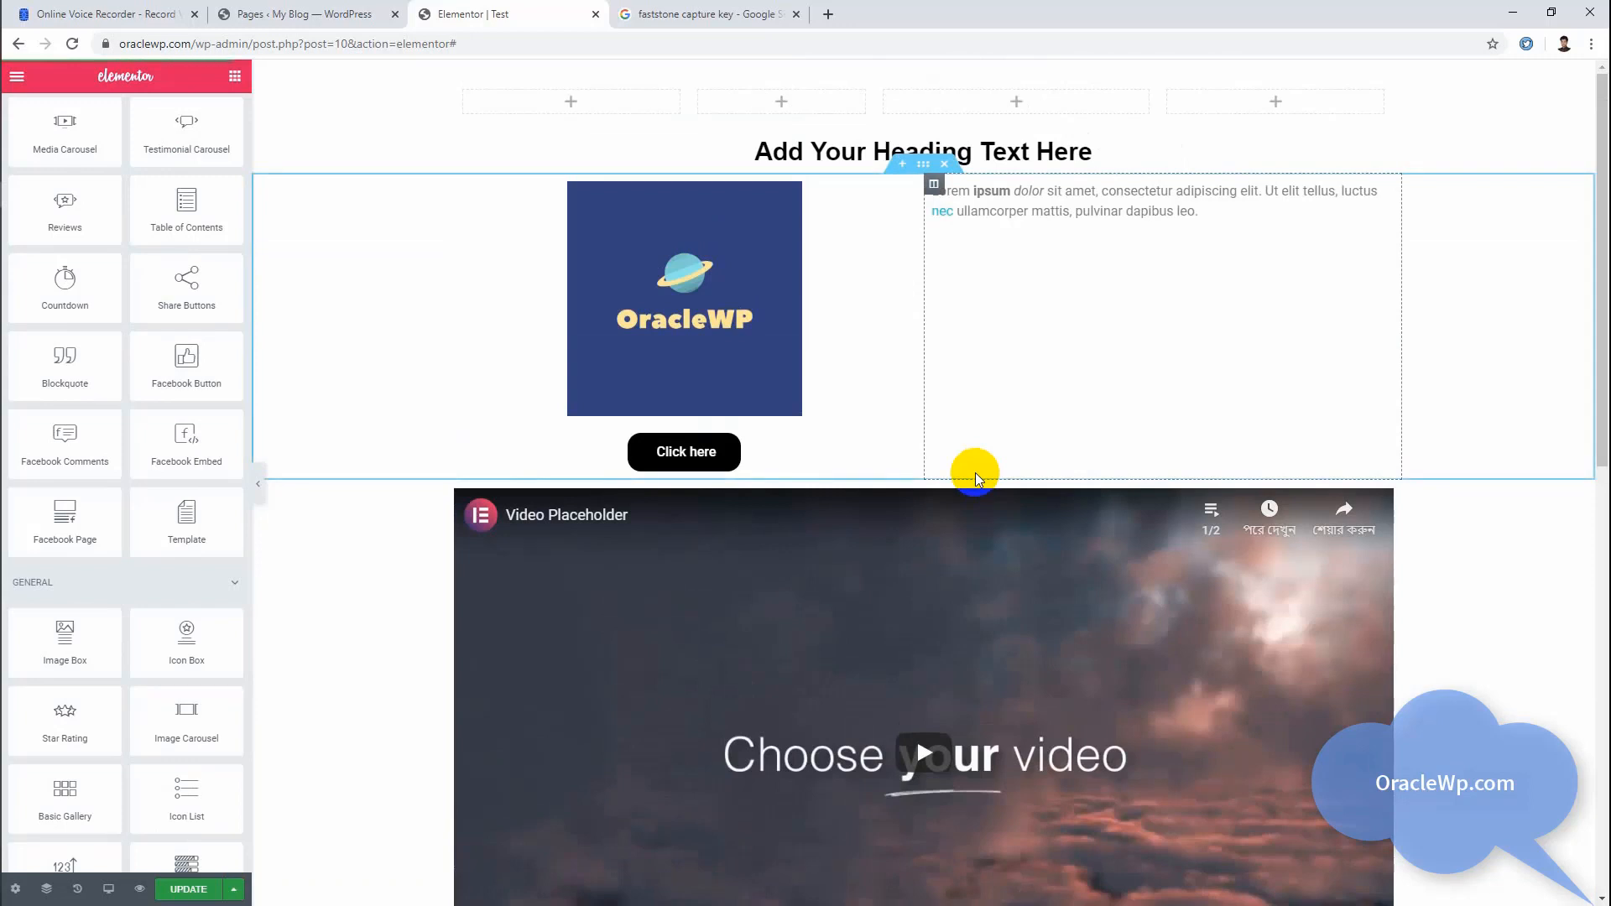
{"action": "scroll", "coordinate": [977, 477], "scroll_direction": "down", "scroll_amount": 10}
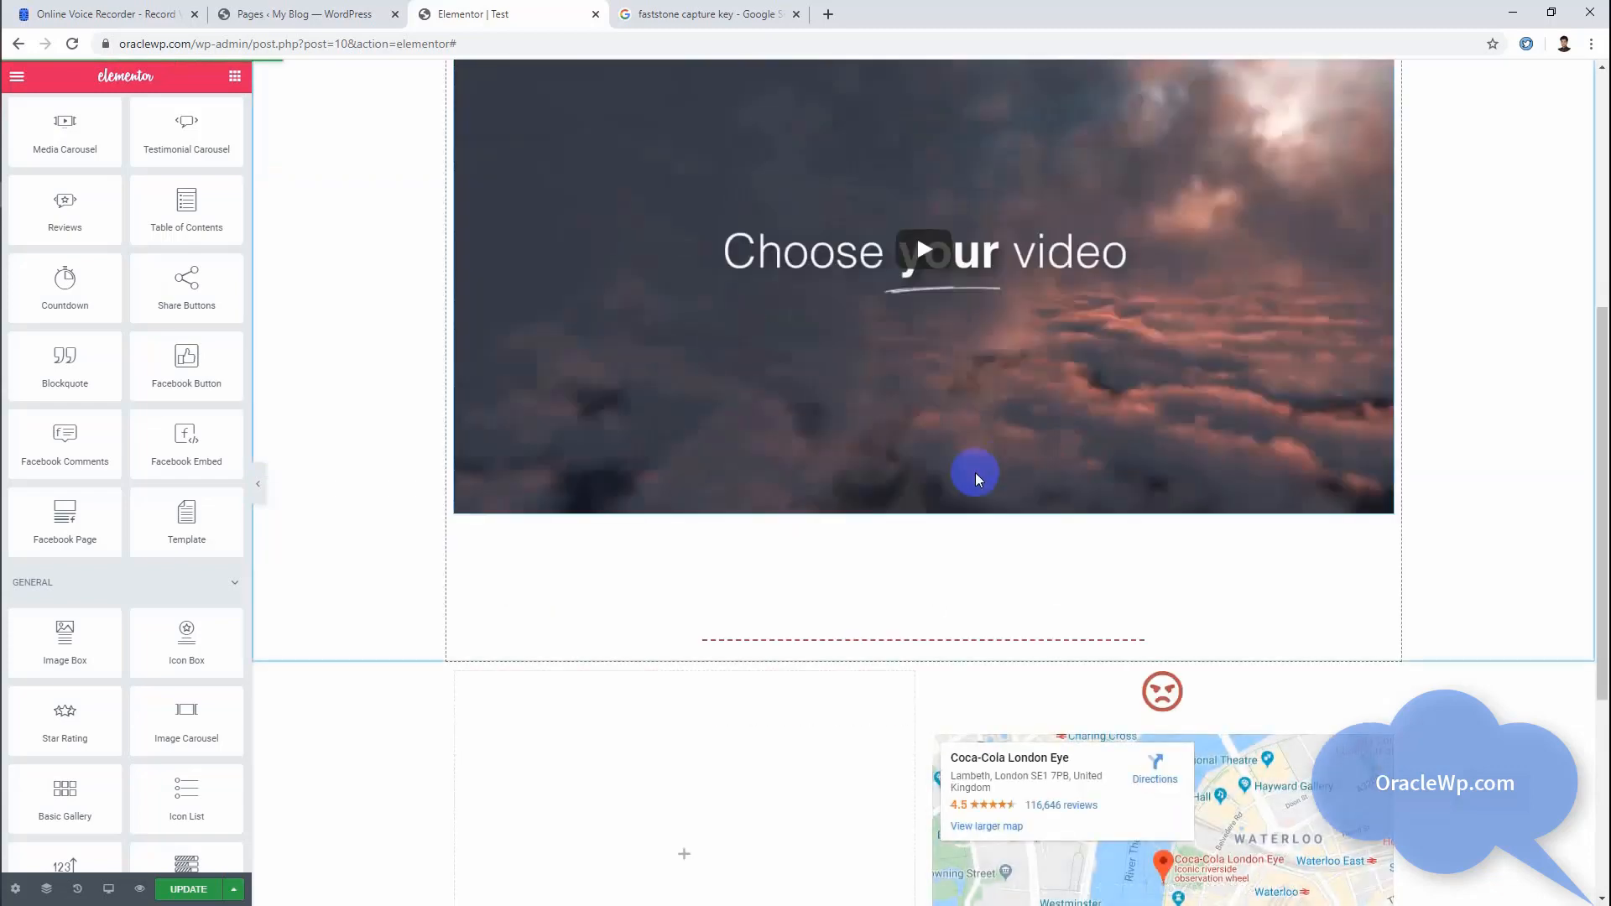
{"action": "scroll", "coordinate": [975, 478], "scroll_direction": "up", "scroll_amount": 10}
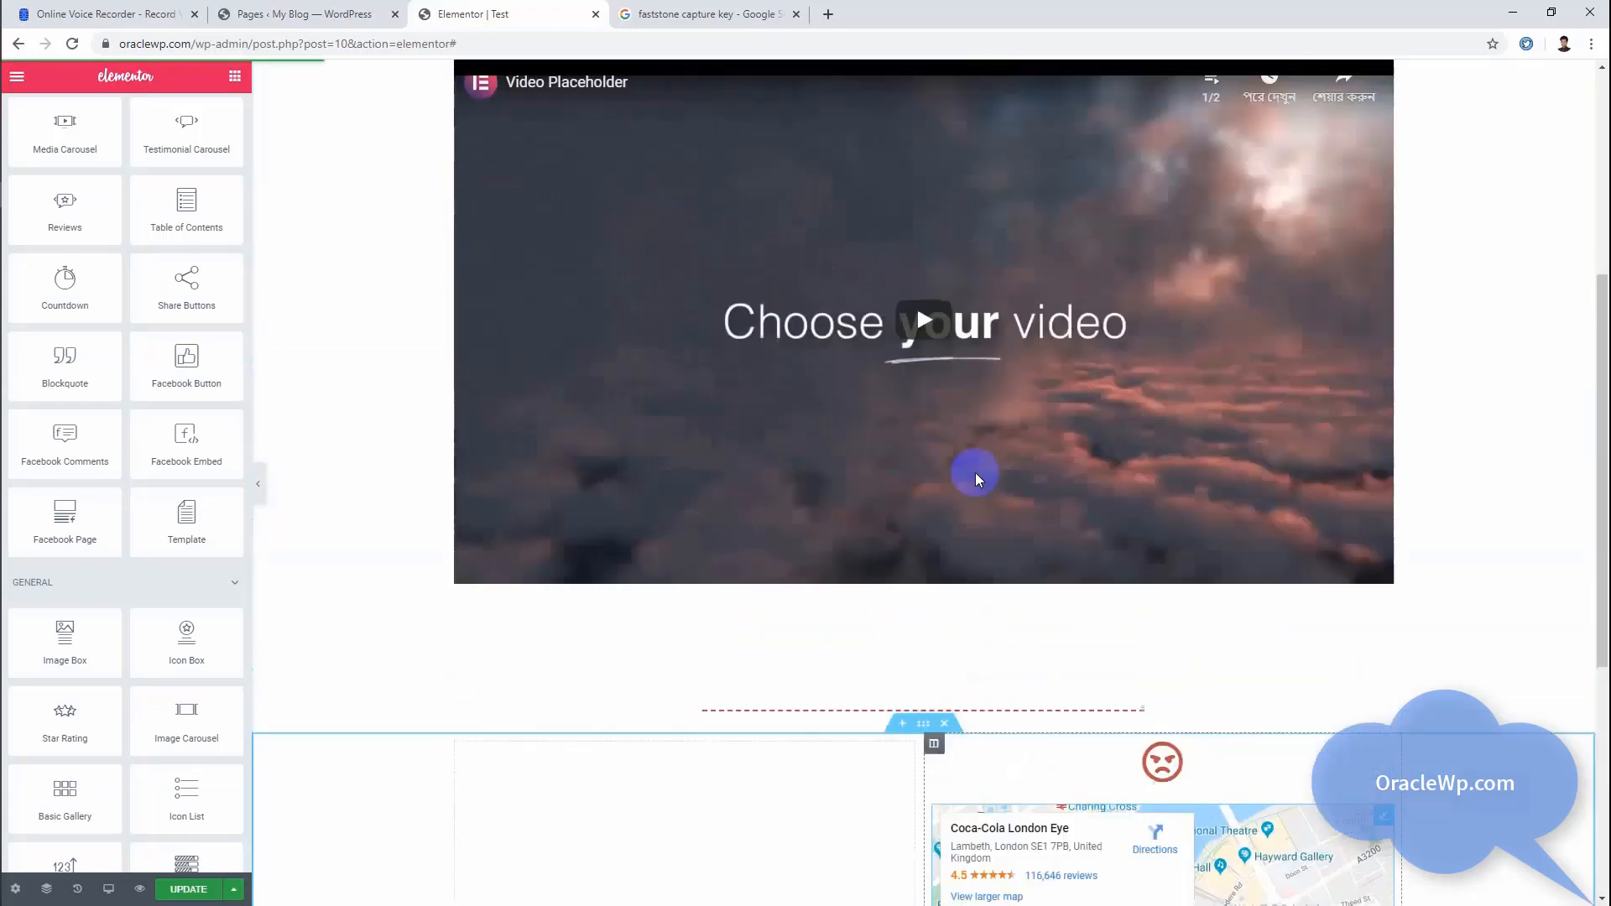